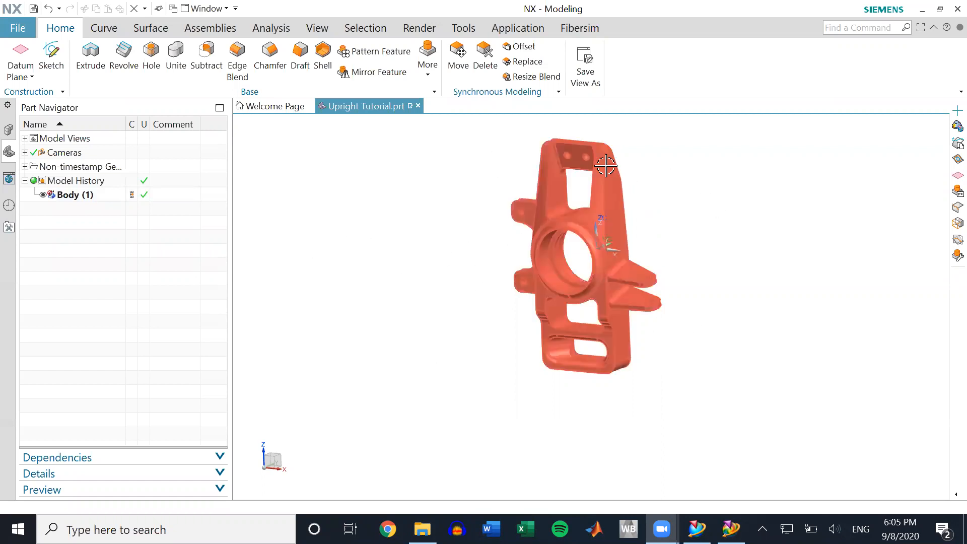
pyautogui.scroll(-1, 688, 280)
pyautogui.scroll(2, 693, 247)
pyautogui.scroll(-1, 672, 243)
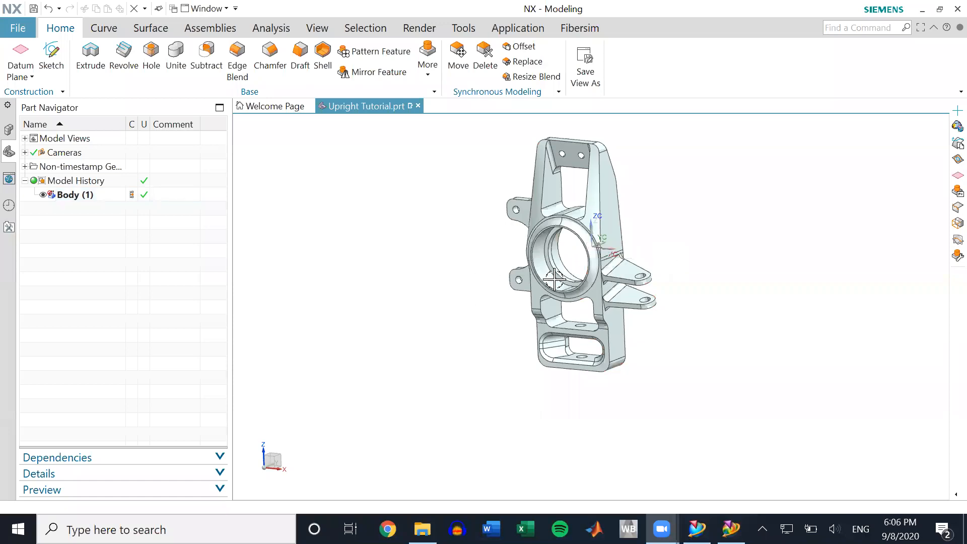
pyautogui.scroll(-1, 680, 268)
pyautogui.scroll(2, 650, 185)
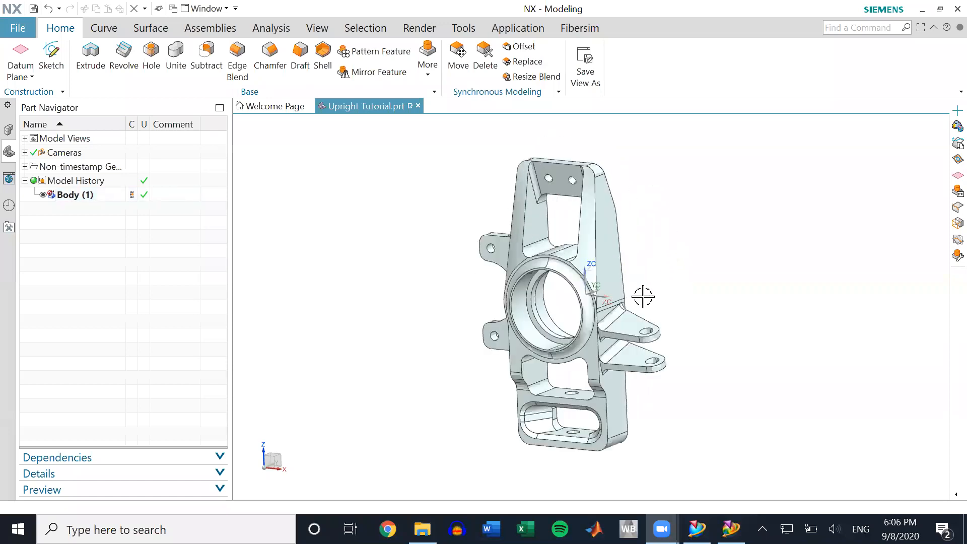
pyautogui.scroll(-1, 642, 296)
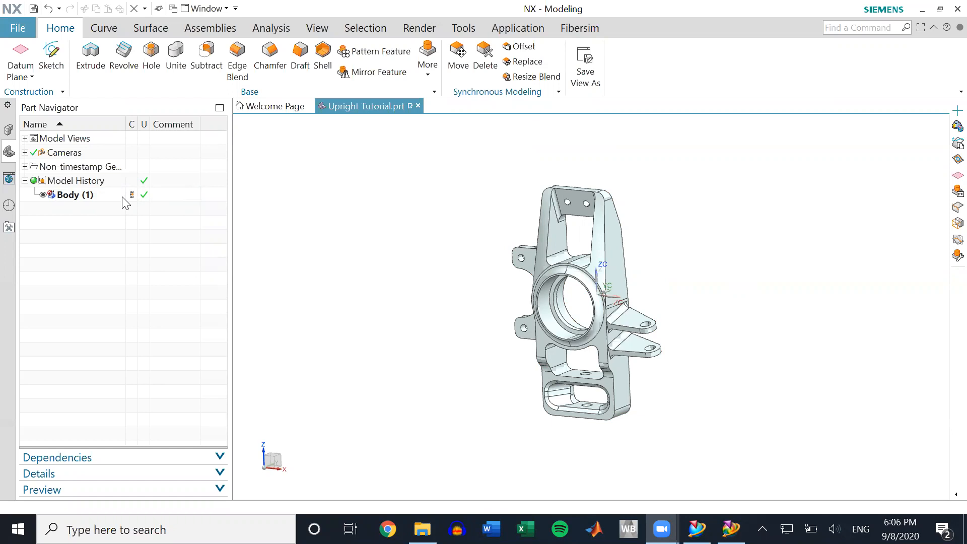
# - Try to set up a STEP214 import into a new part
pyautogui.click(20, 28)
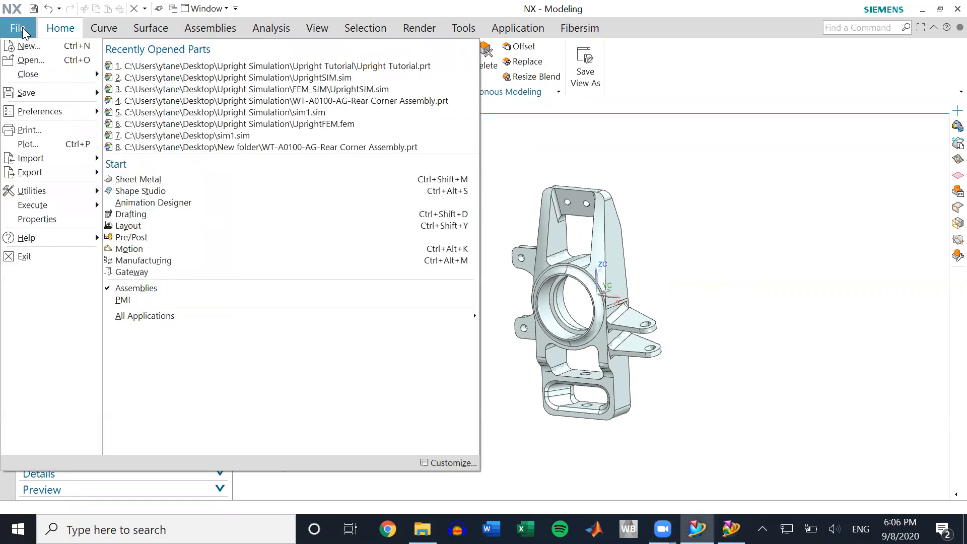
pyautogui.moveTo(45, 156)
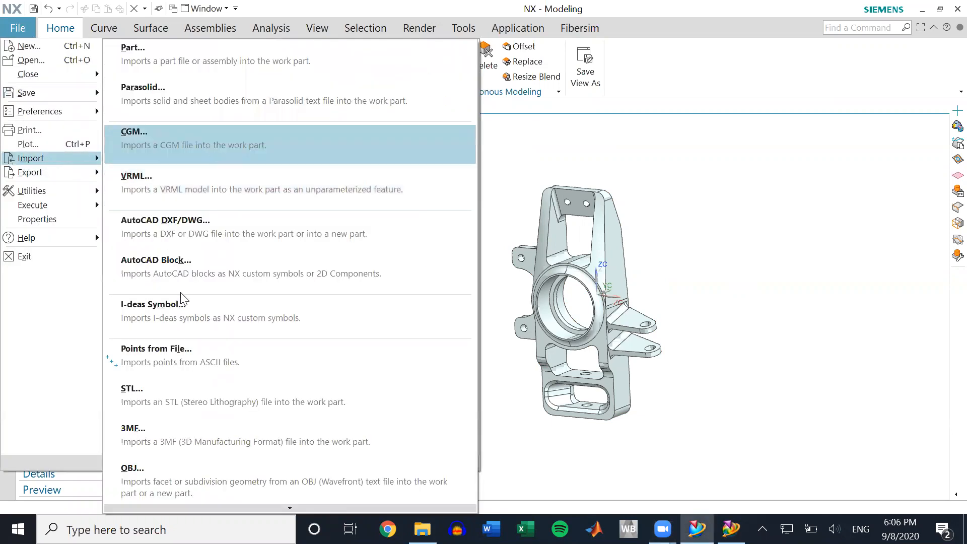
pyautogui.scroll(-3, 212, 425)
pyautogui.scroll(-2, 196, 434)
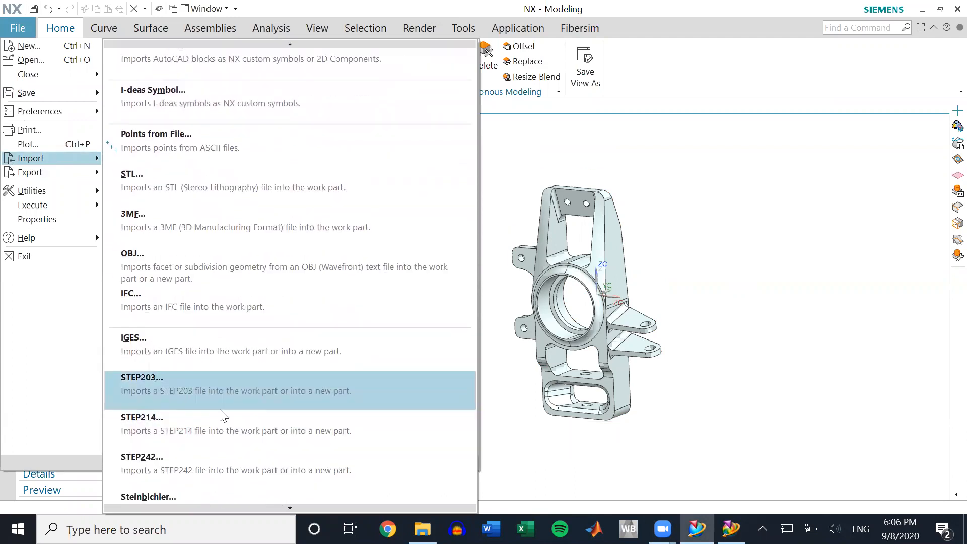
pyautogui.click(214, 427)
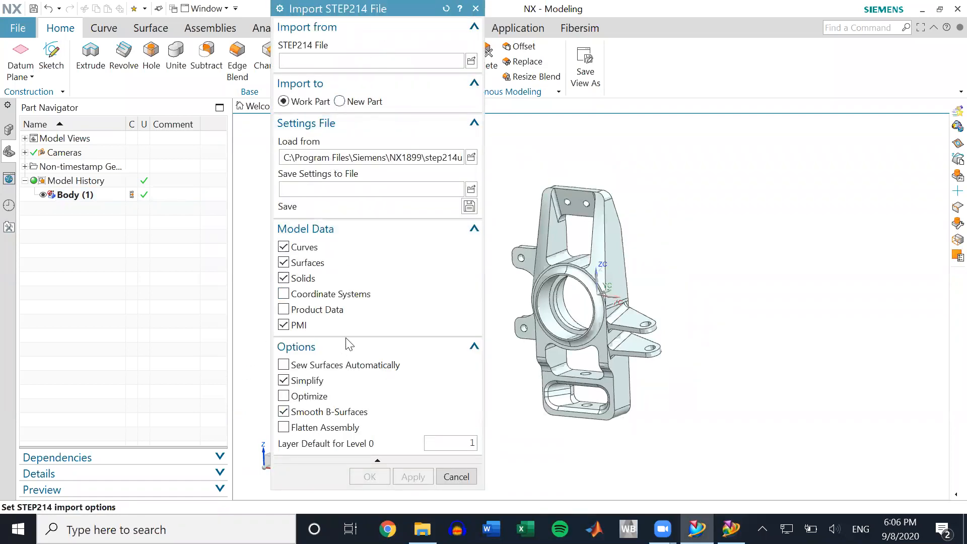
pyautogui.click(371, 105)
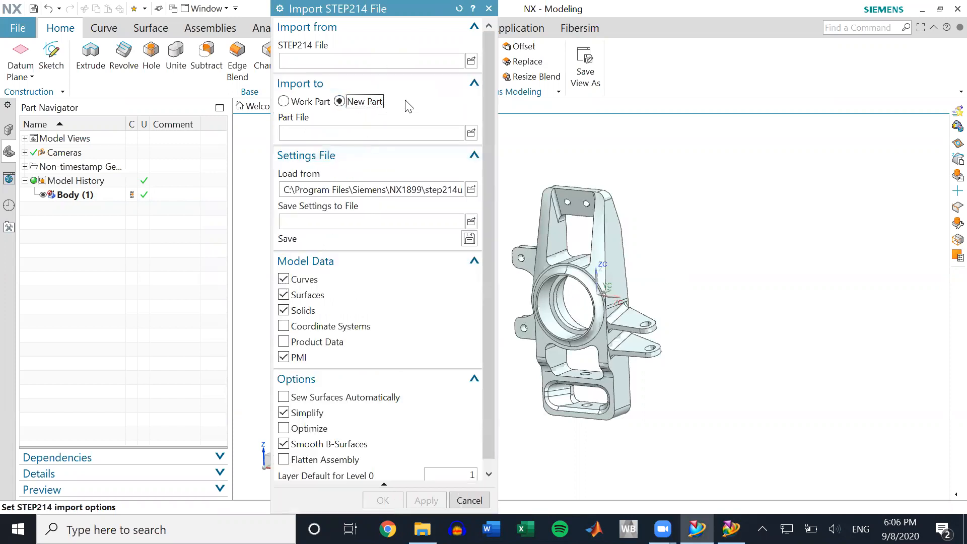
pyautogui.click(489, 9)
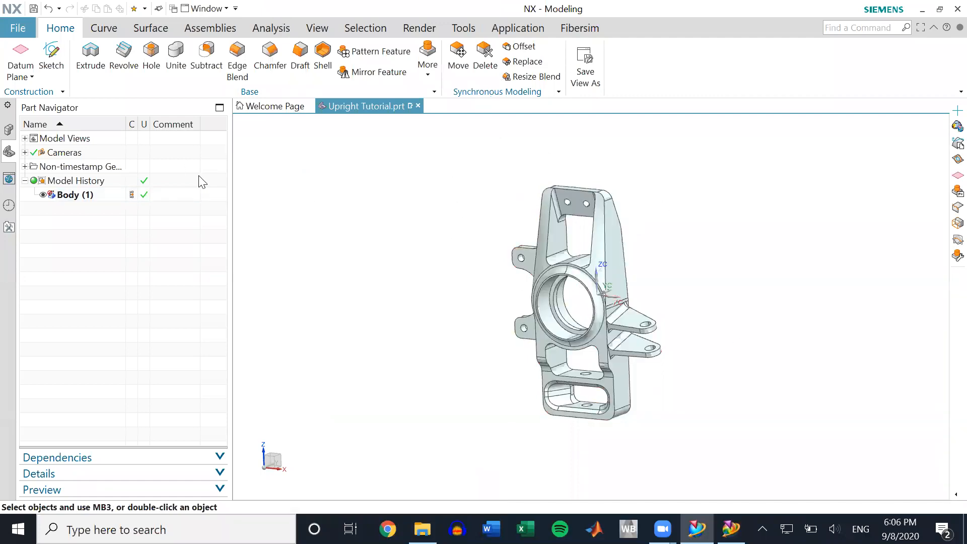
pyautogui.scroll(1, 712, 299)
pyautogui.middleClick(712, 299)
pyautogui.scroll(-1, 680, 212)
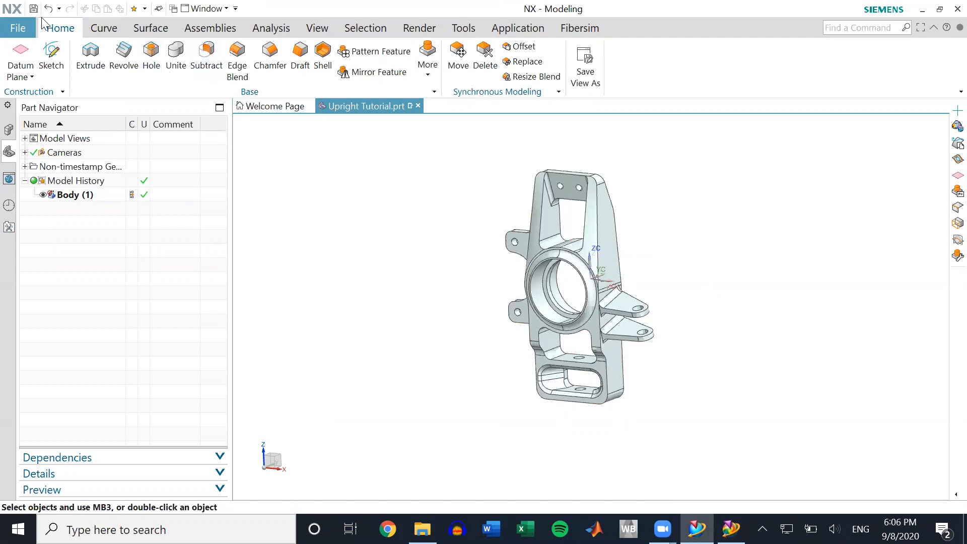
pyautogui.click(13, 30)
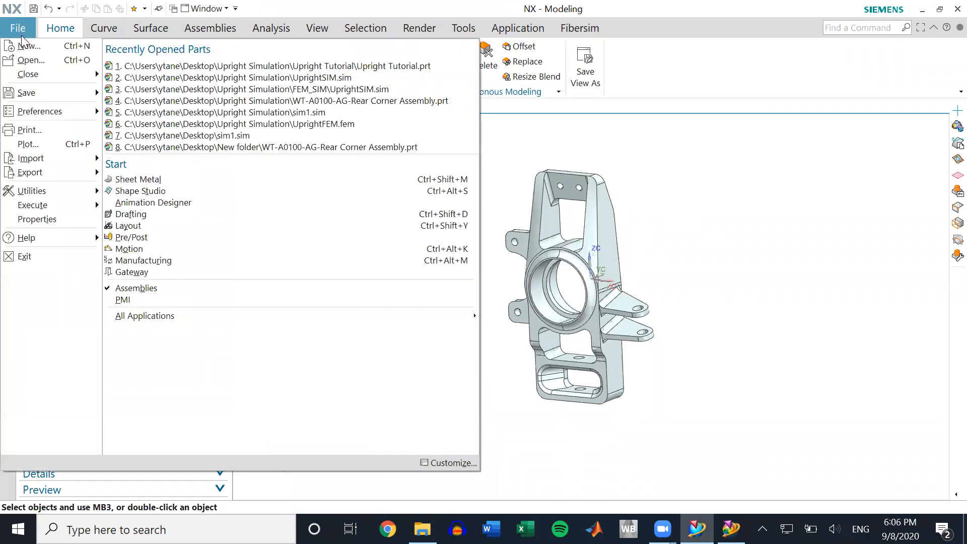
pyautogui.click(17, 29)
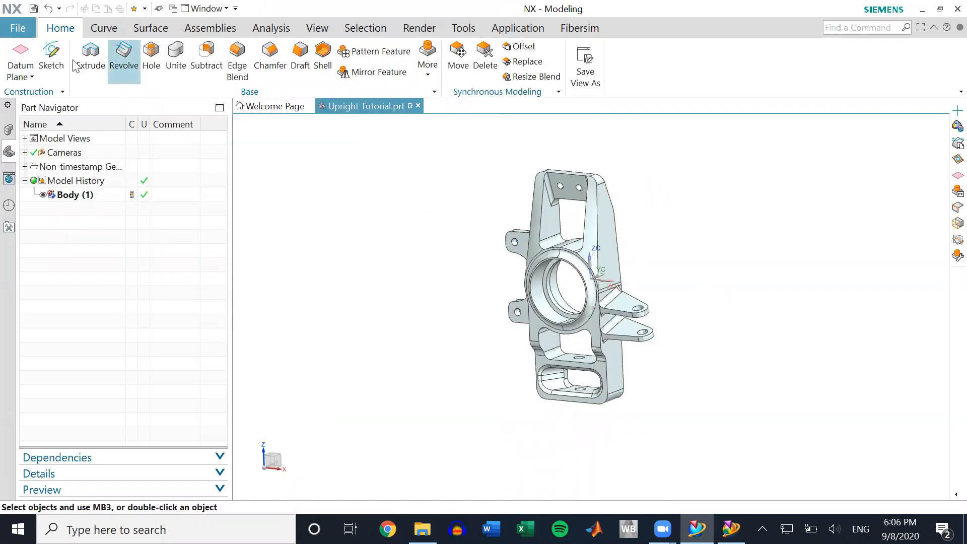
# - Start a new simulation file from the Simcenter Nastran Fem template in inches, named Upright TutorialFEM.fem
pyautogui.click(16, 30)
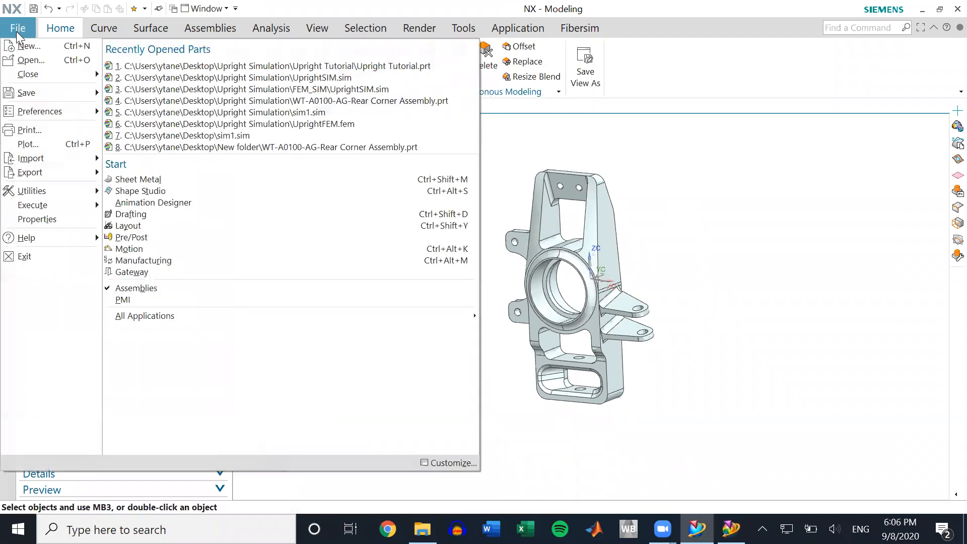
pyautogui.click(42, 46)
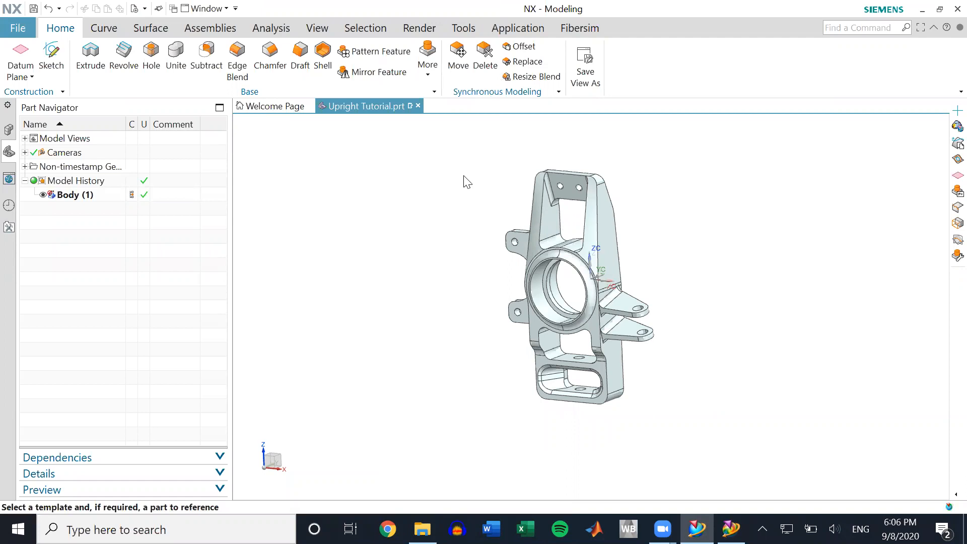
pyautogui.click(588, 123)
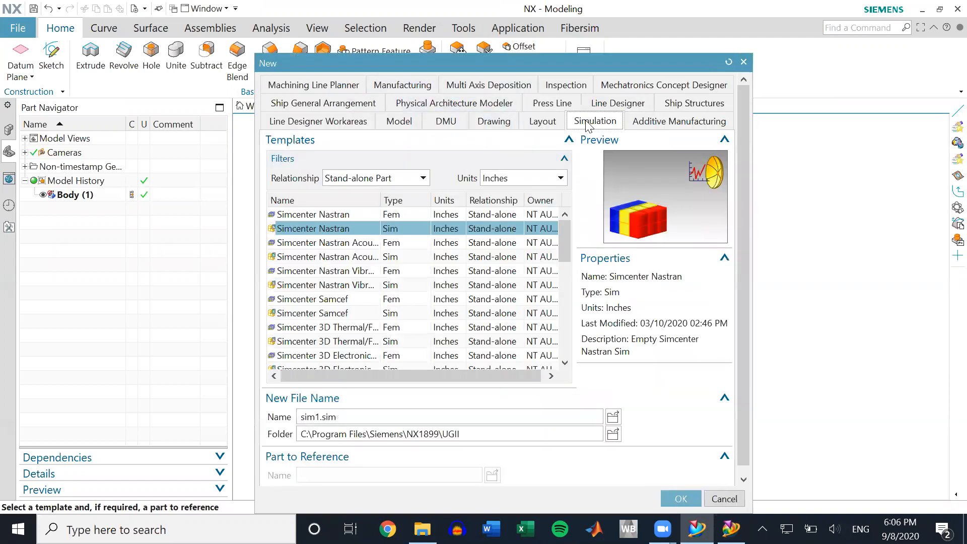
pyautogui.click(372, 214)
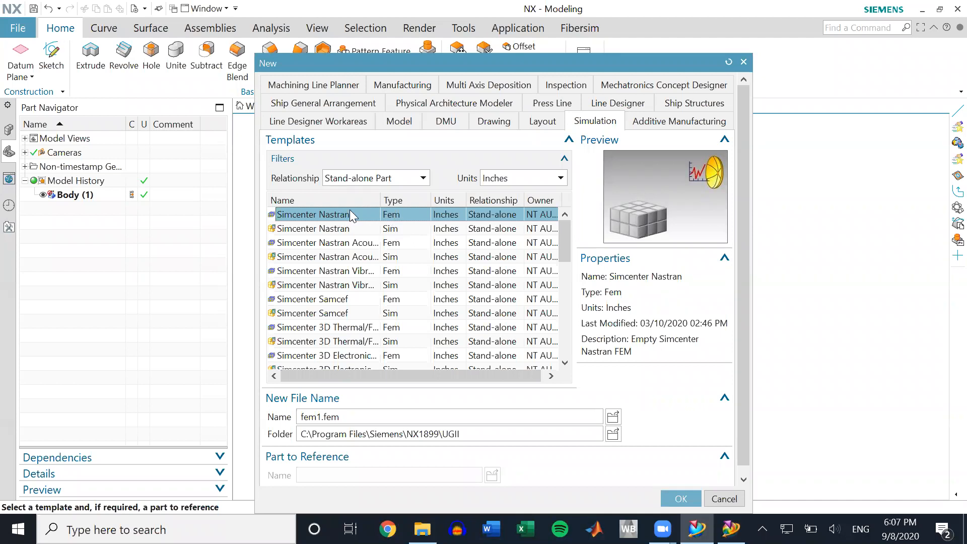
pyautogui.doubleClick(318, 417)
pyautogui.write('Upright Tutor')
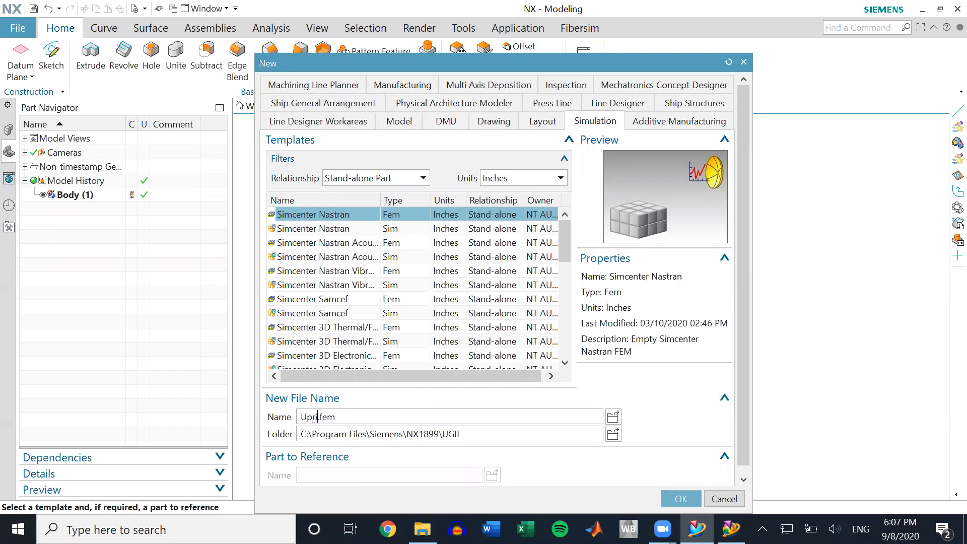
pyautogui.write('ialFEM')
# - Set the new file's folder to Upright Simulation\Upright Tutorial on the Desktop and create the file
pyautogui.click(612, 434)
pyautogui.click(449, 154)
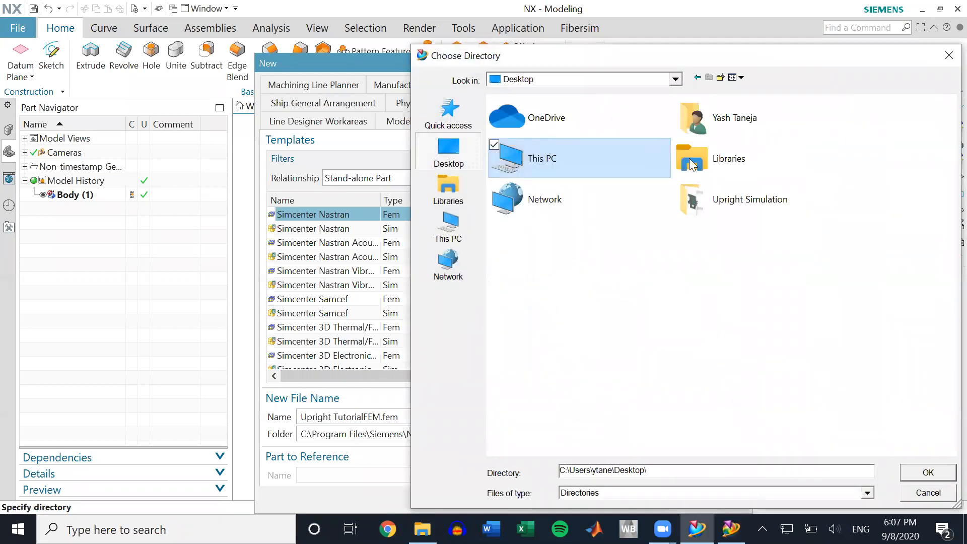
pyautogui.doubleClick(677, 196)
pyautogui.doubleClick(663, 121)
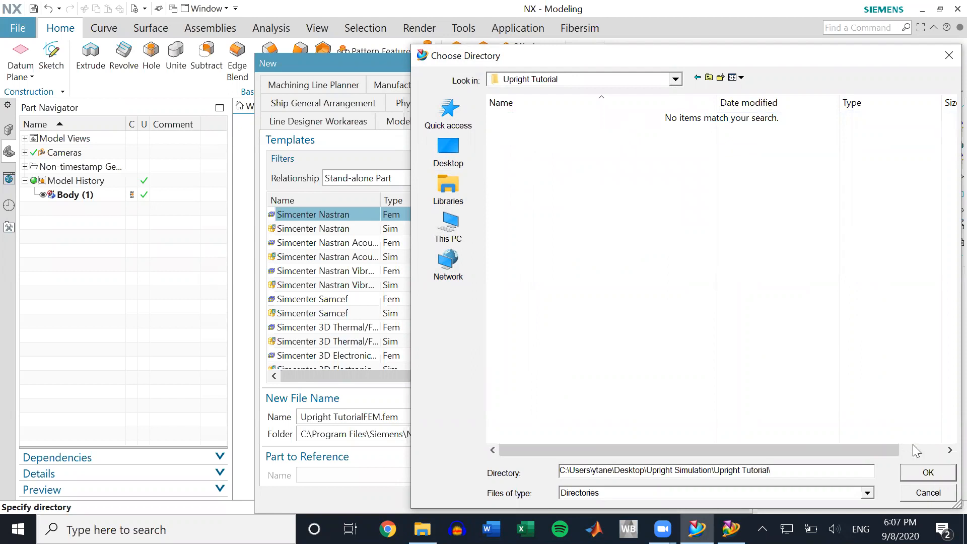
pyautogui.click(929, 472)
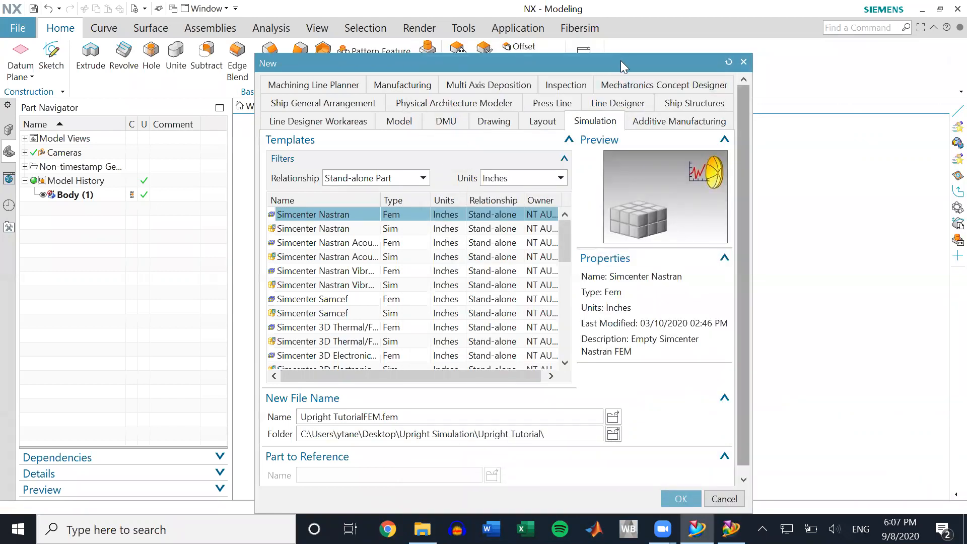
pyautogui.moveTo(615, 62); pyautogui.dragTo(421, 34)
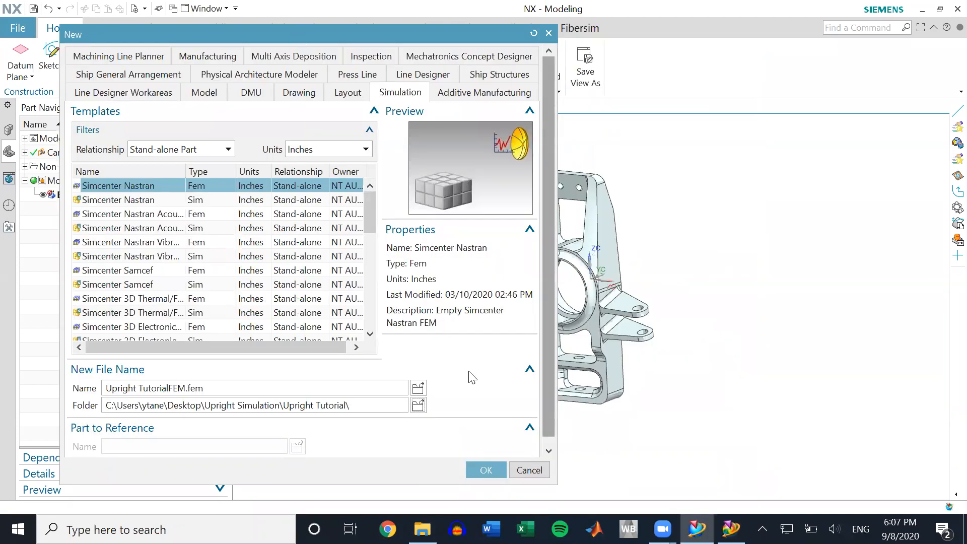
pyautogui.click(544, 480)
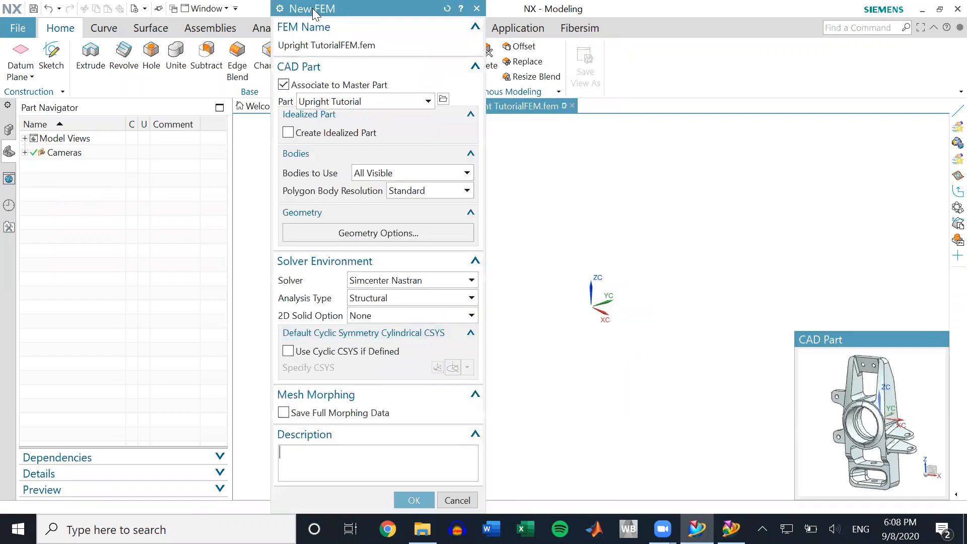
# - Create the FEM from the Upright Tutorial part without an idealized part, keeping the Simcenter Nastran solver and Structural analysis type
pyautogui.moveTo(313, 11); pyautogui.dragTo(212, 11)
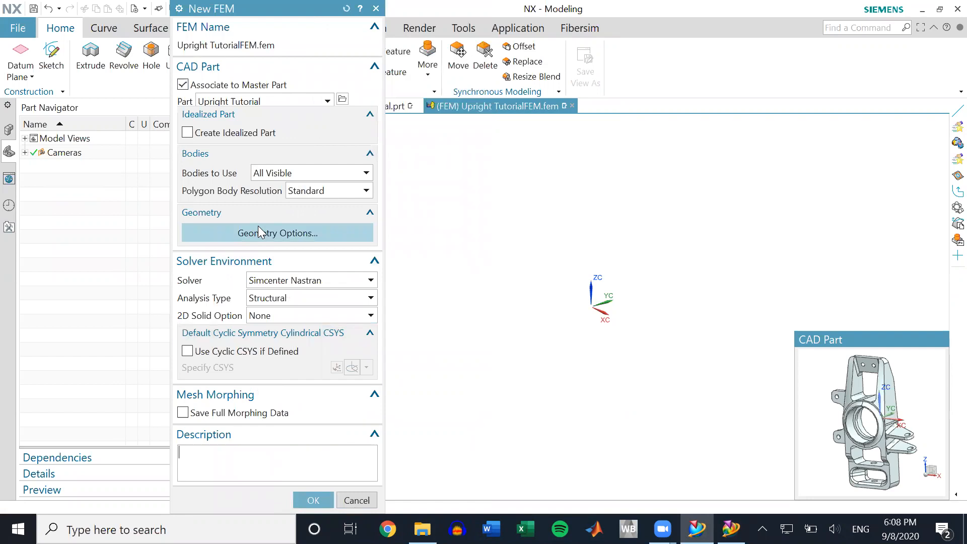
pyautogui.click(253, 135)
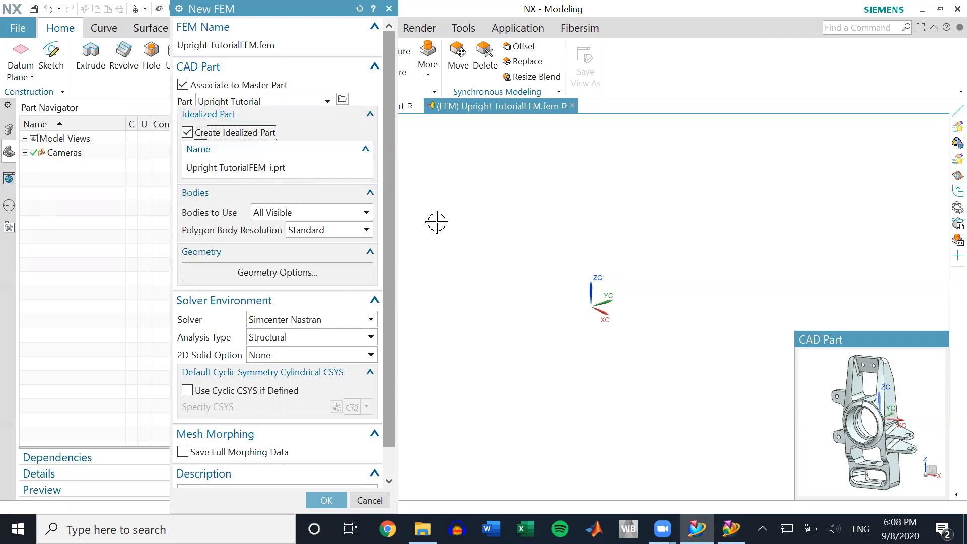
pyautogui.click(264, 134)
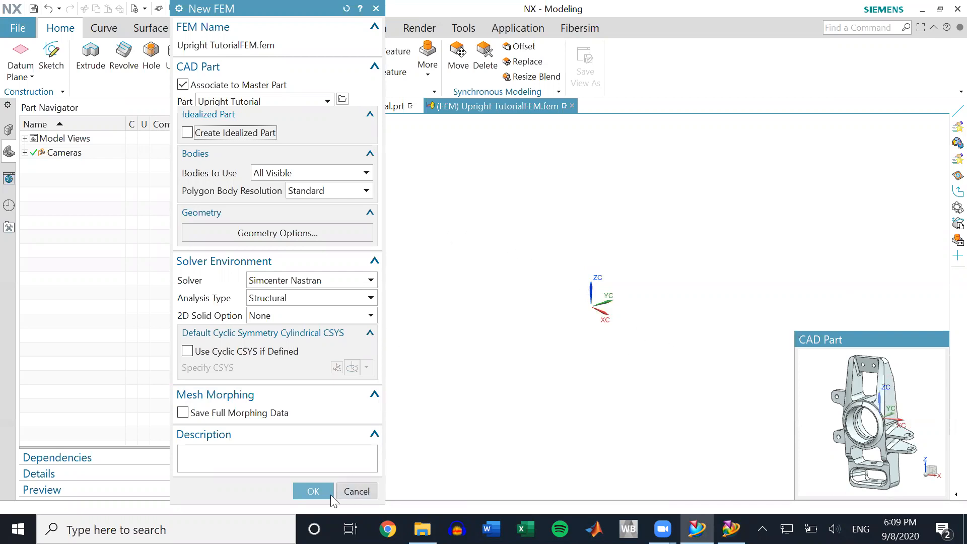
pyautogui.click(315, 490)
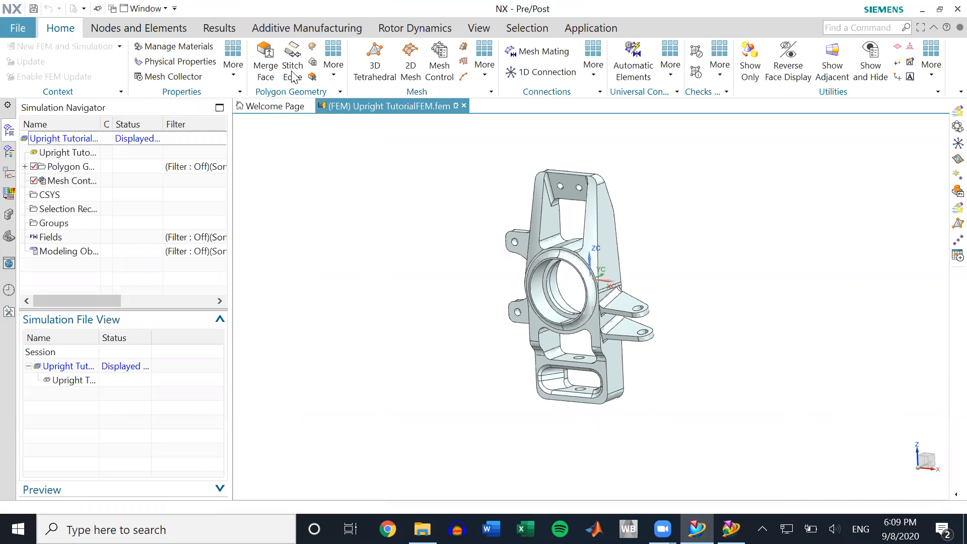
# - Search for the mesh collector command, start a new mesh collector, and close the command search
pyautogui.click(868, 29)
pyautogui.write('mesh collector')
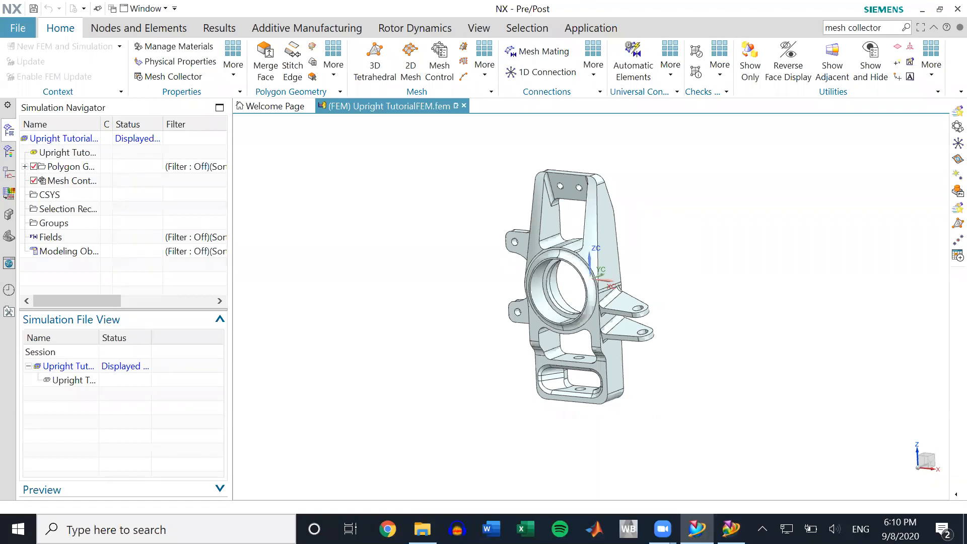
pyautogui.press('Return')
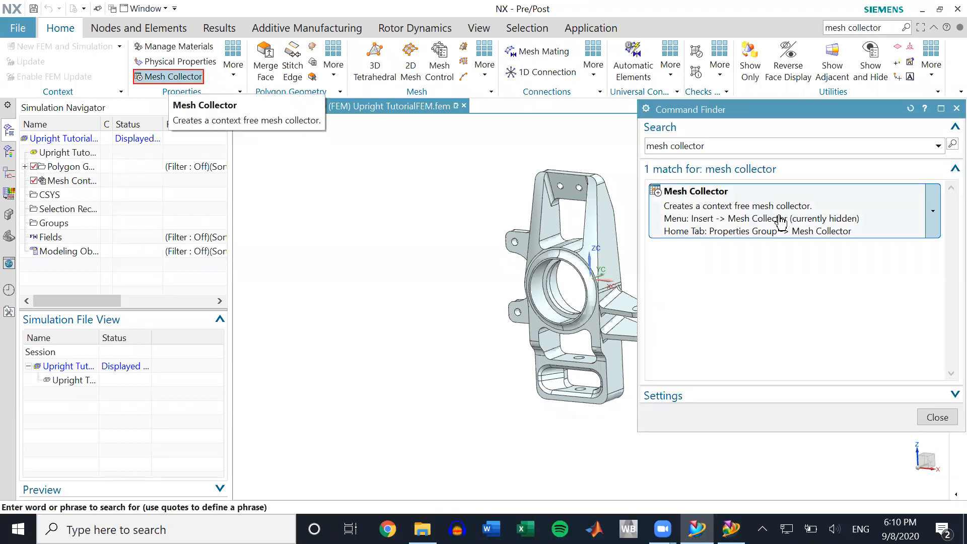
pyautogui.click(781, 222)
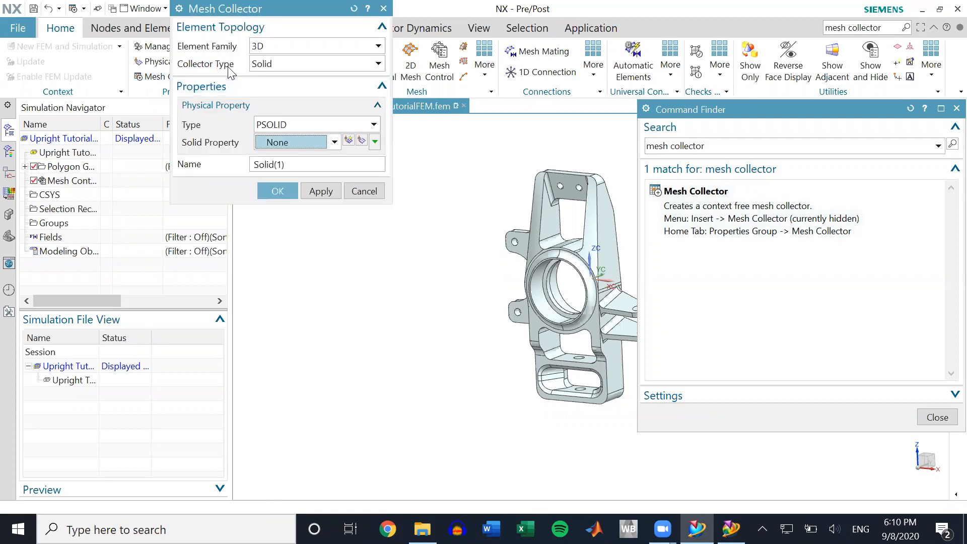
pyautogui.moveTo(222, 9); pyautogui.dragTo(203, 187)
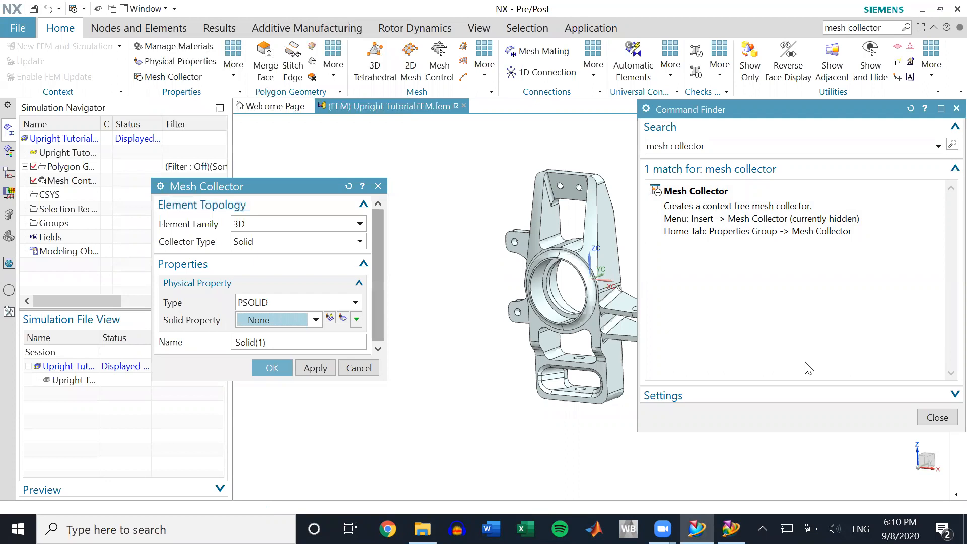
pyautogui.click(942, 419)
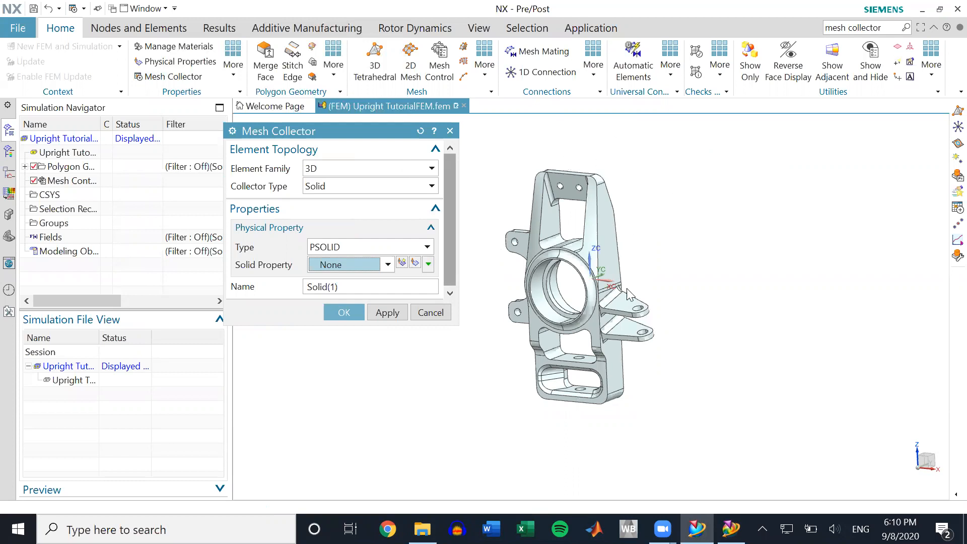
# - Set the mesh collector to the 2D element family with the Thin Shell collector type and Laminate physical property type
pyautogui.click(410, 170)
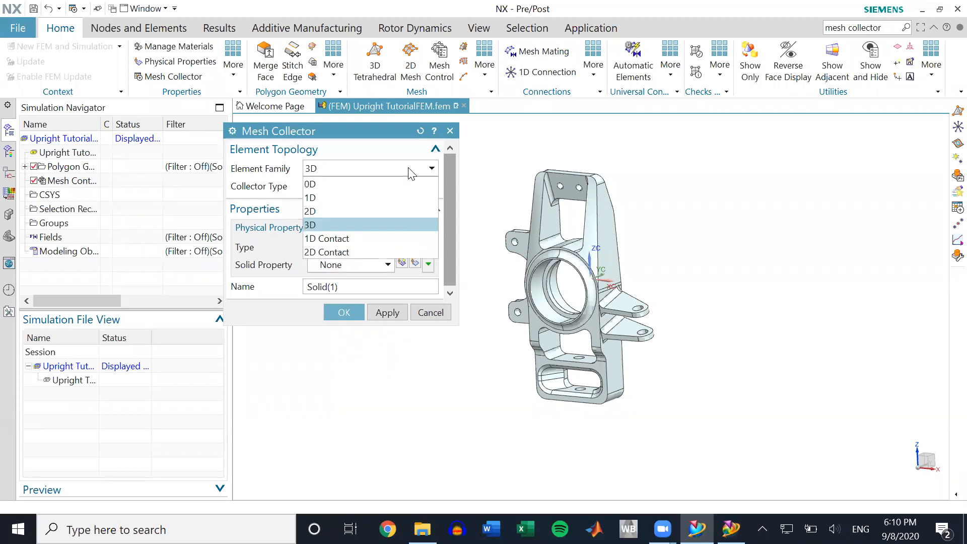
pyautogui.click(362, 211)
pyautogui.click(377, 186)
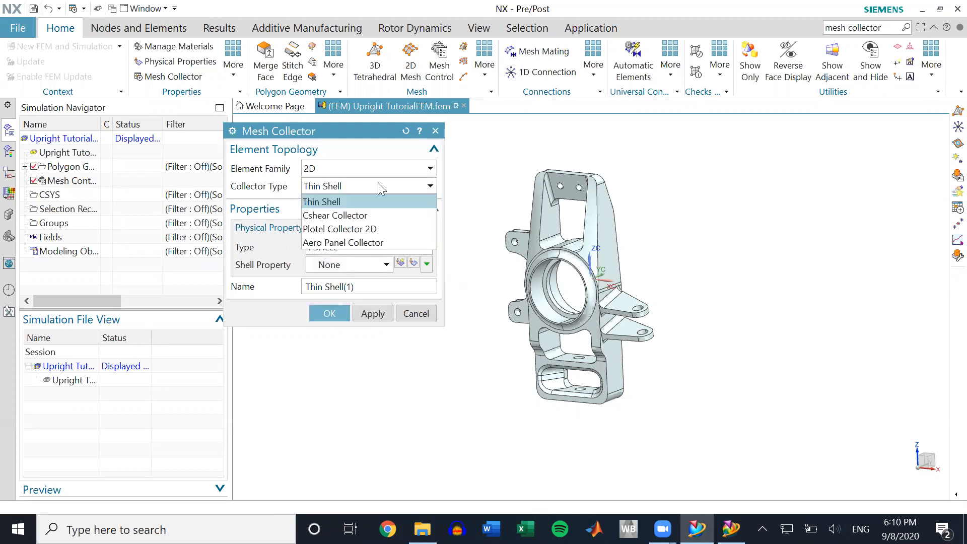
pyautogui.click(378, 184)
pyautogui.click(373, 247)
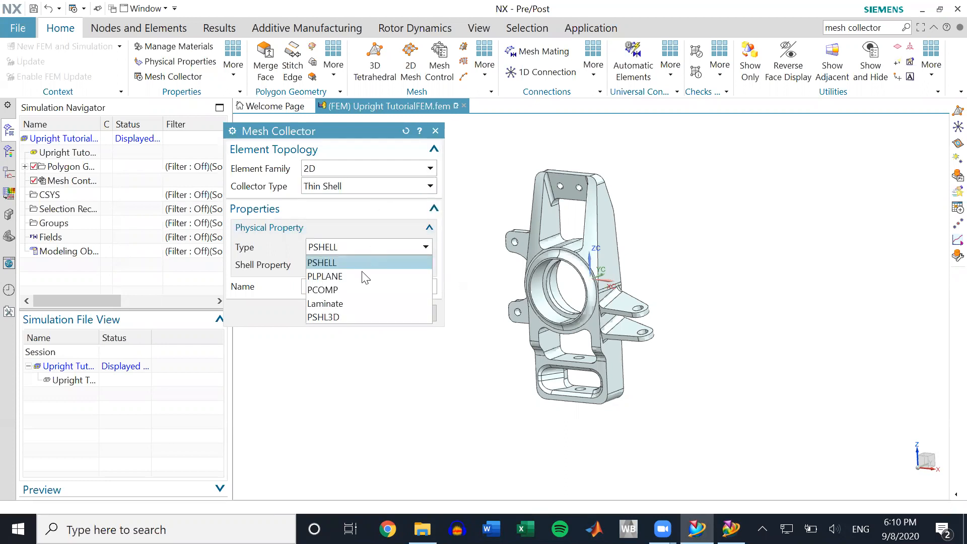
pyautogui.click(345, 303)
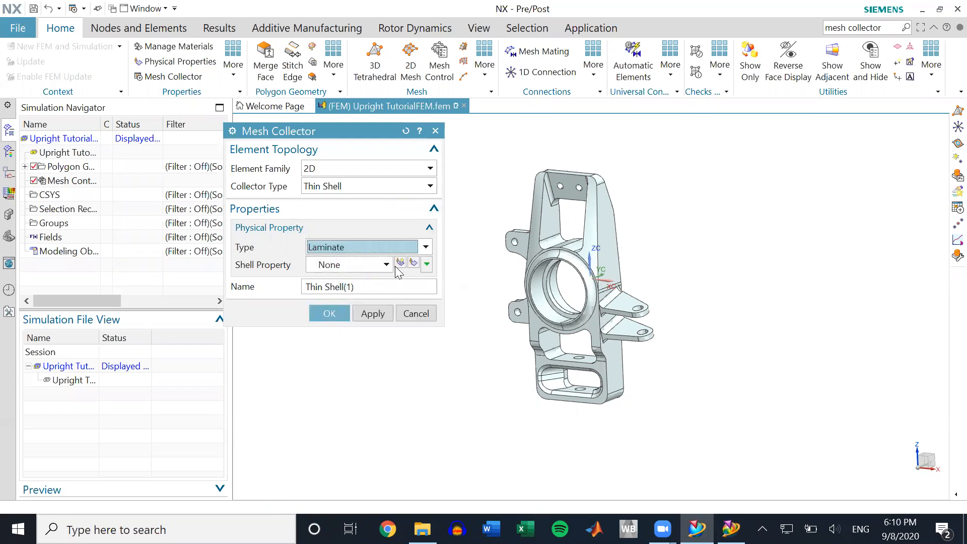
# - Change the mesh collector to the 3D element family with the Solid collector type and PSOLID physical property type
pyautogui.click(402, 175)
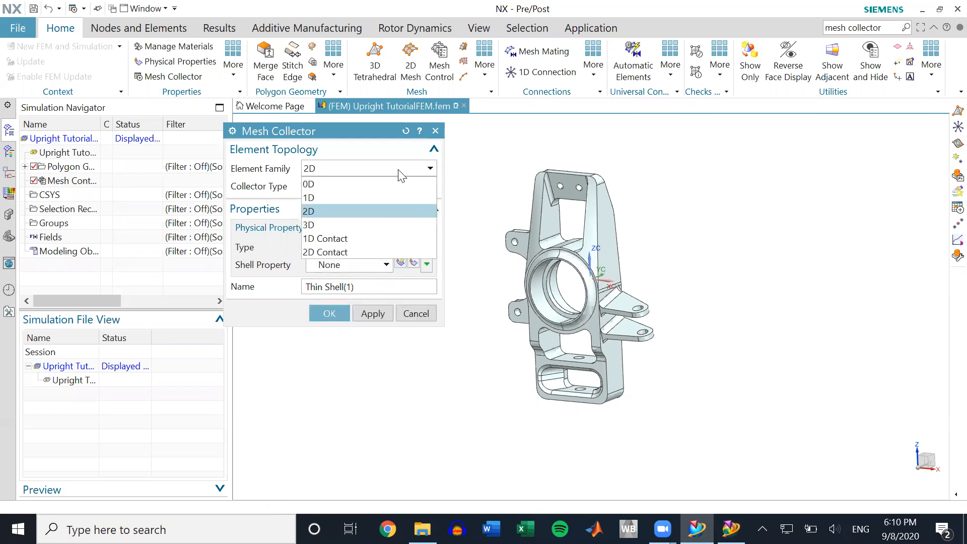
pyautogui.click(372, 226)
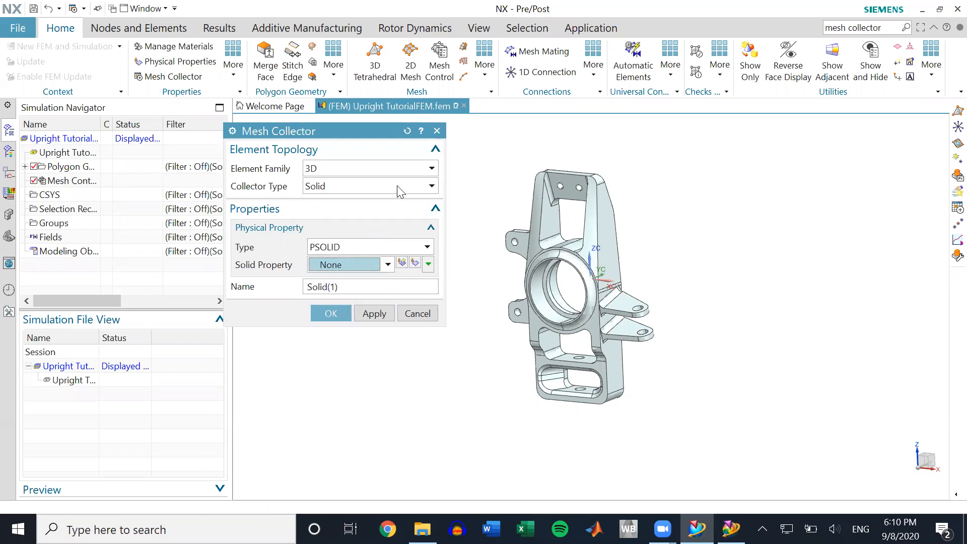
pyautogui.click(409, 248)
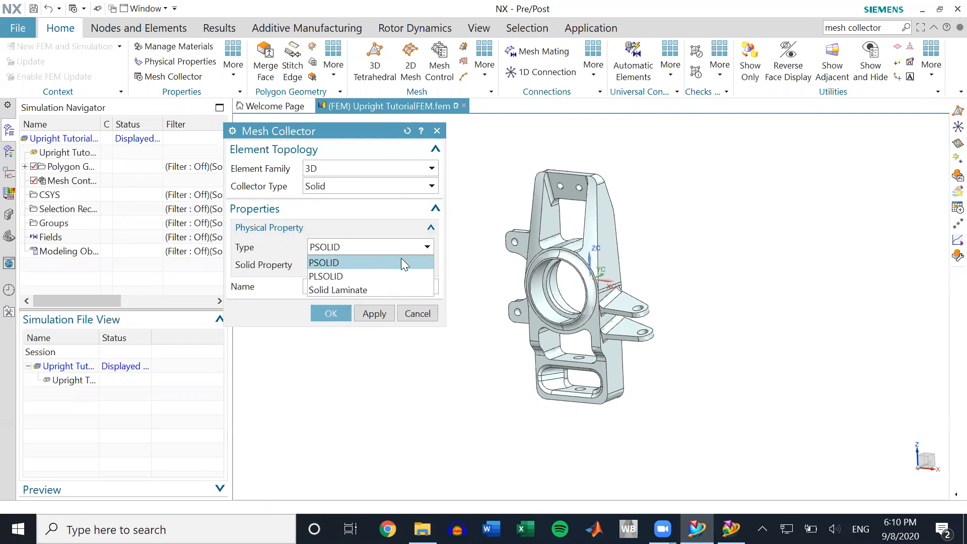
pyautogui.click(401, 259)
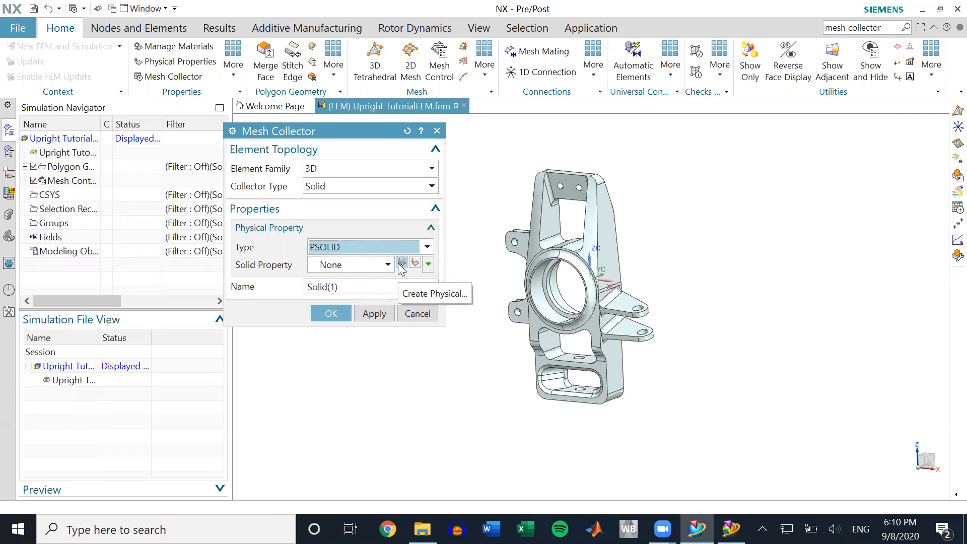
# - Create a PSOLID physical property named Aluminum with the library material Aluminum_6061, keeping its remaining settings at their defaults
pyautogui.click(401, 264)
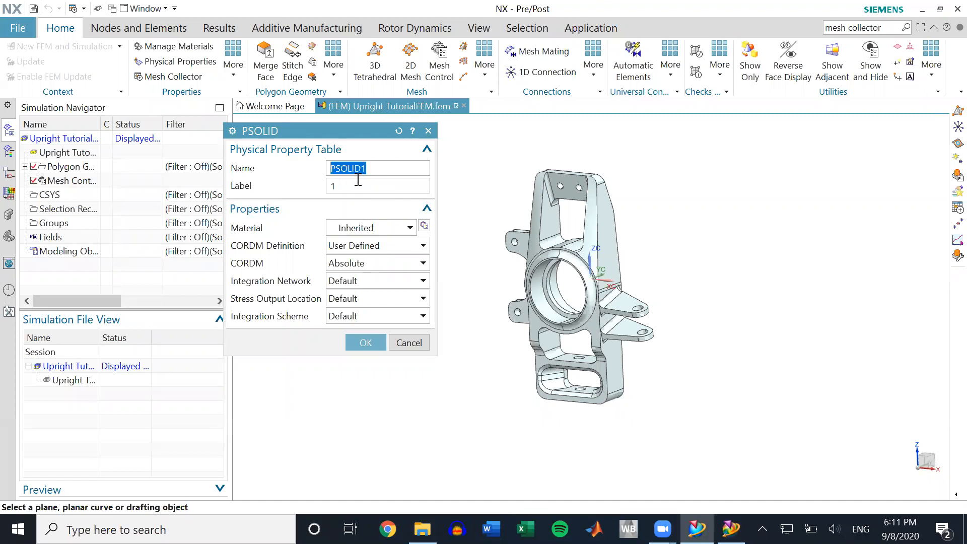
pyautogui.write('Aluminum')
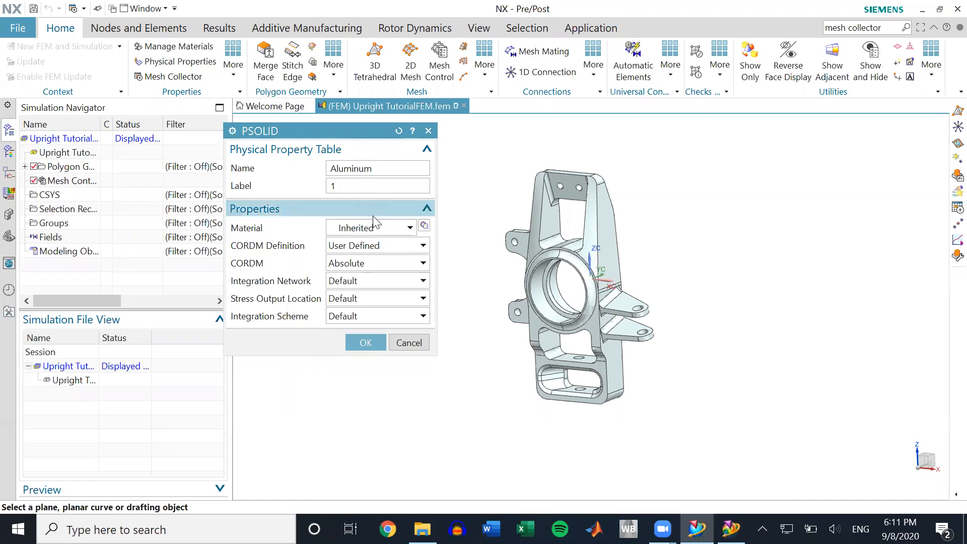
pyautogui.click(422, 223)
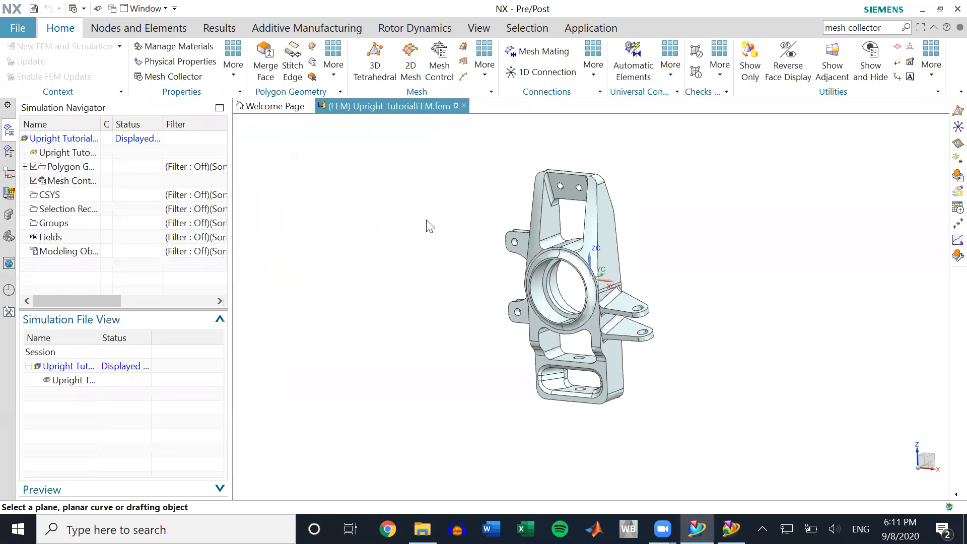
pyautogui.scroll(-3, 302, 335)
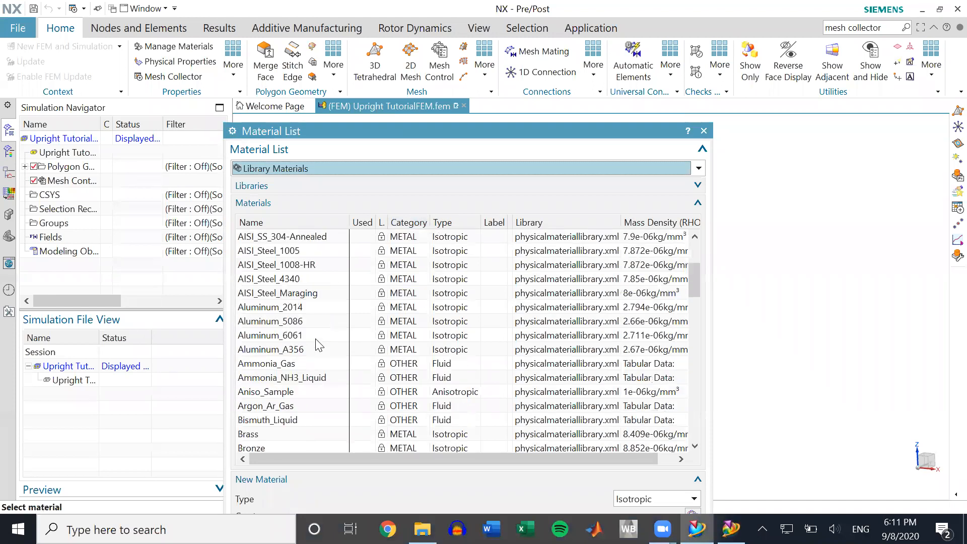
pyautogui.click(305, 335)
pyautogui.moveTo(640, 126); pyautogui.dragTo(617, 84)
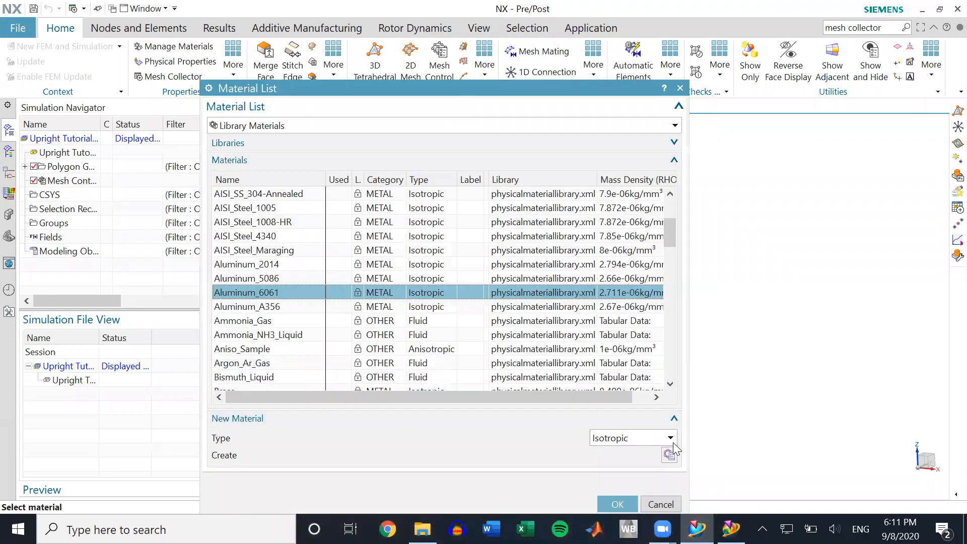
pyautogui.click(668, 442)
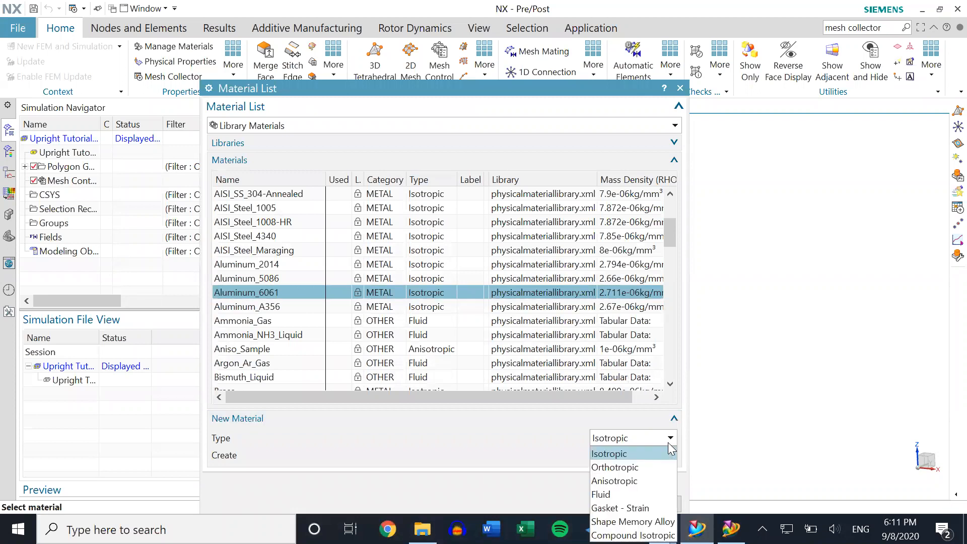
pyautogui.click(649, 450)
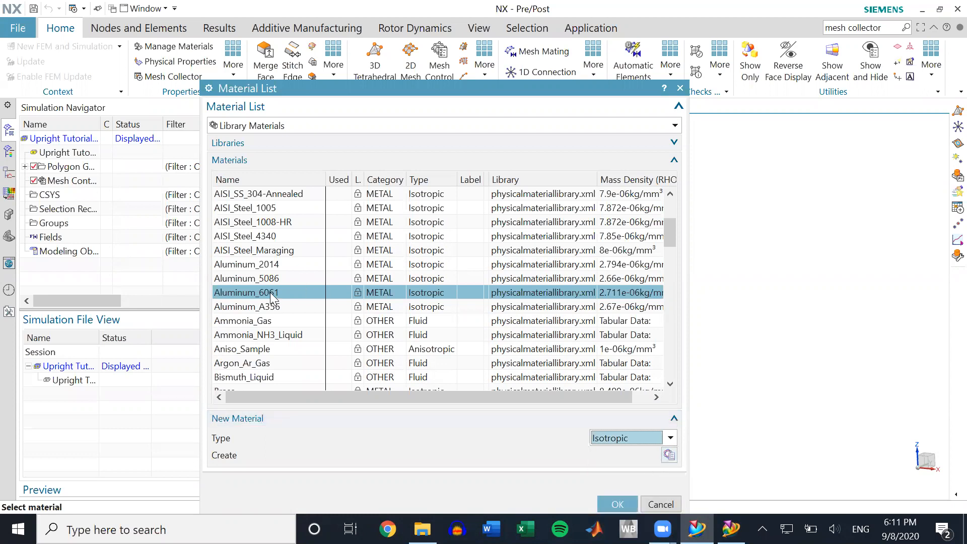
pyautogui.click(615, 504)
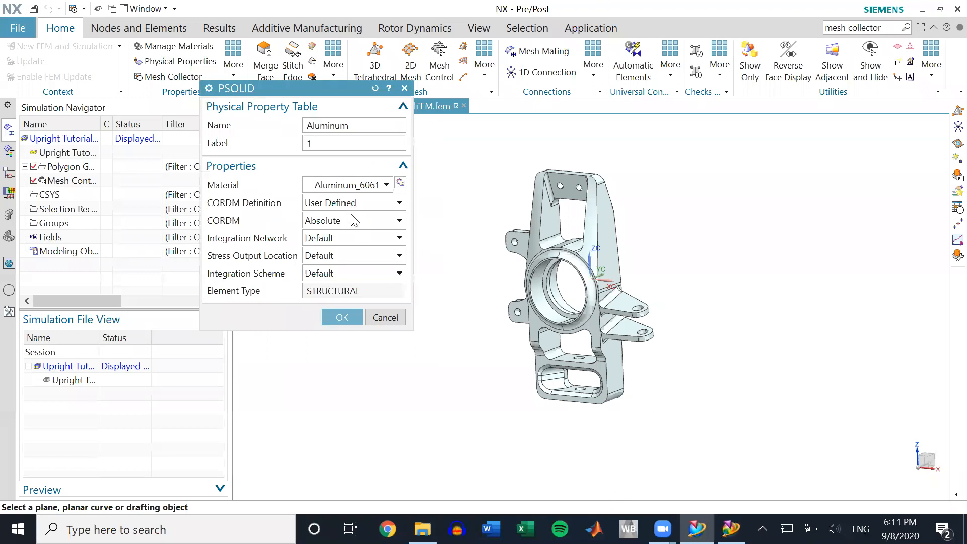
pyautogui.click(350, 223)
pyautogui.click(353, 318)
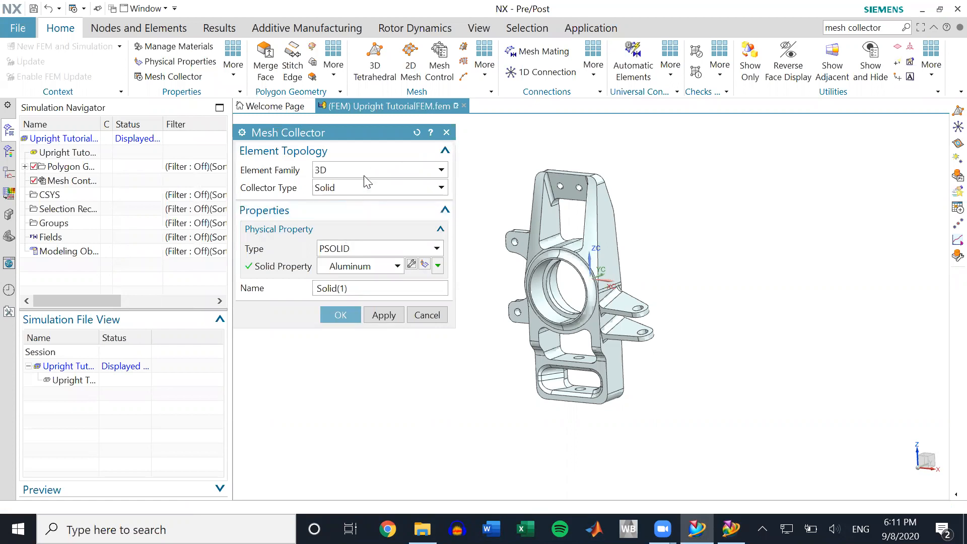
# - Use Aluminum as the collector's solid property and create the mesh collector with the name Solid(1)
pyautogui.click(390, 266)
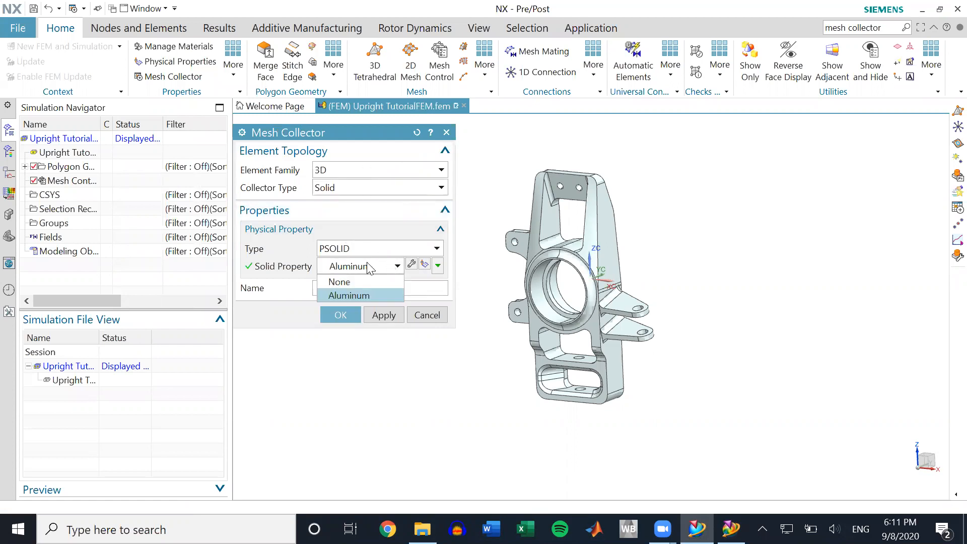
pyautogui.click(361, 295)
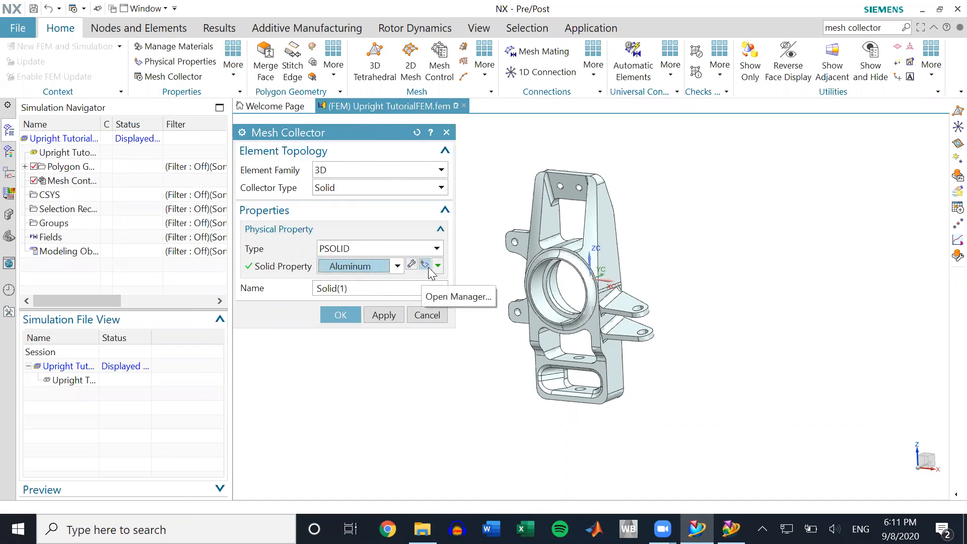
pyautogui.click(340, 314)
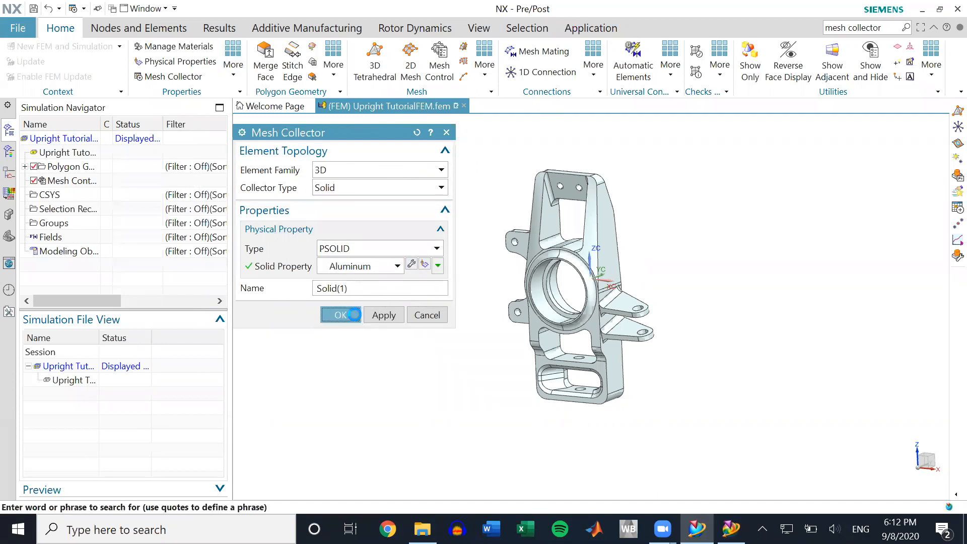
# - Expand the 3D collectors in the simulation tree and select the Solid(1) collector
pyautogui.click(69, 181)
pyautogui.click(54, 169)
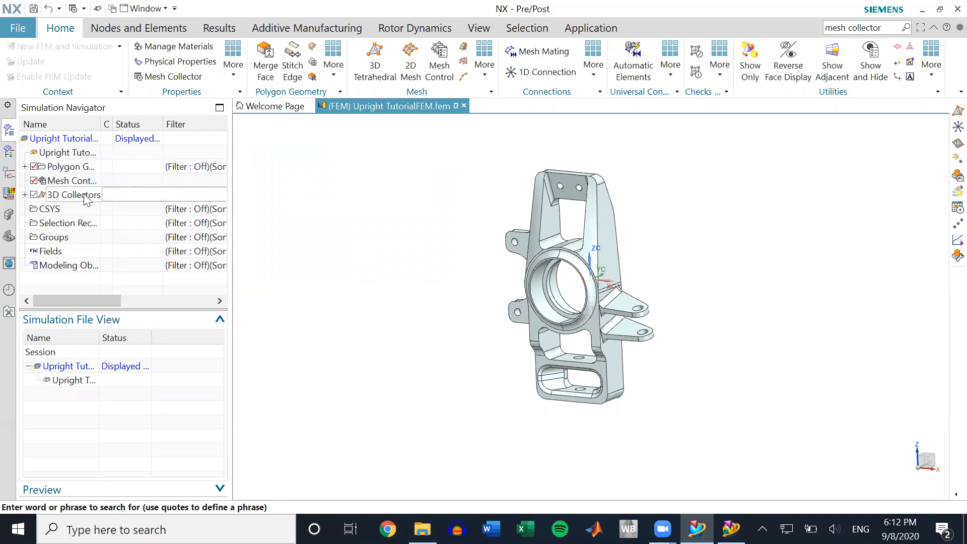
pyautogui.click(25, 194)
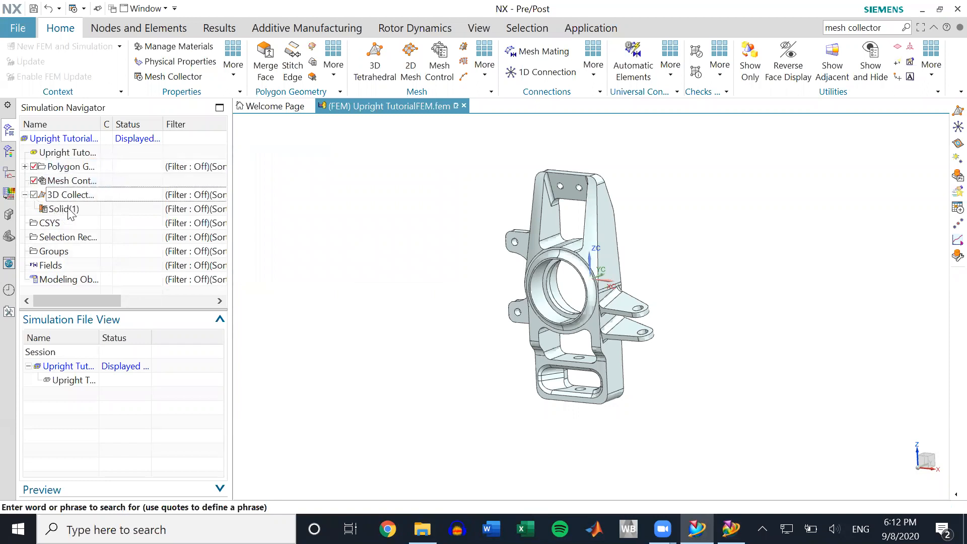
pyautogui.click(67, 211)
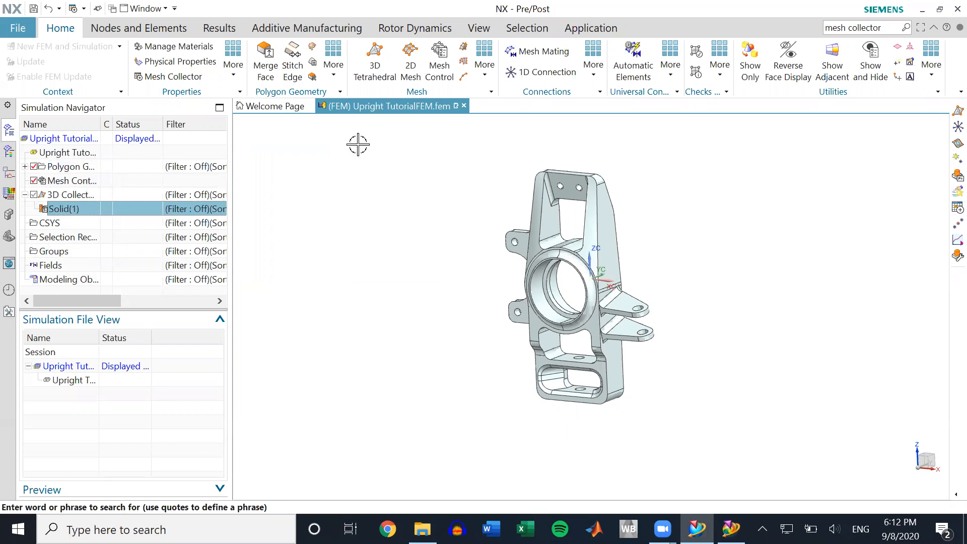
# - Start a 3D tetrahedral mesh with CTETRA(4) elements and set the element size to 0.05 in
pyautogui.click(354, 77)
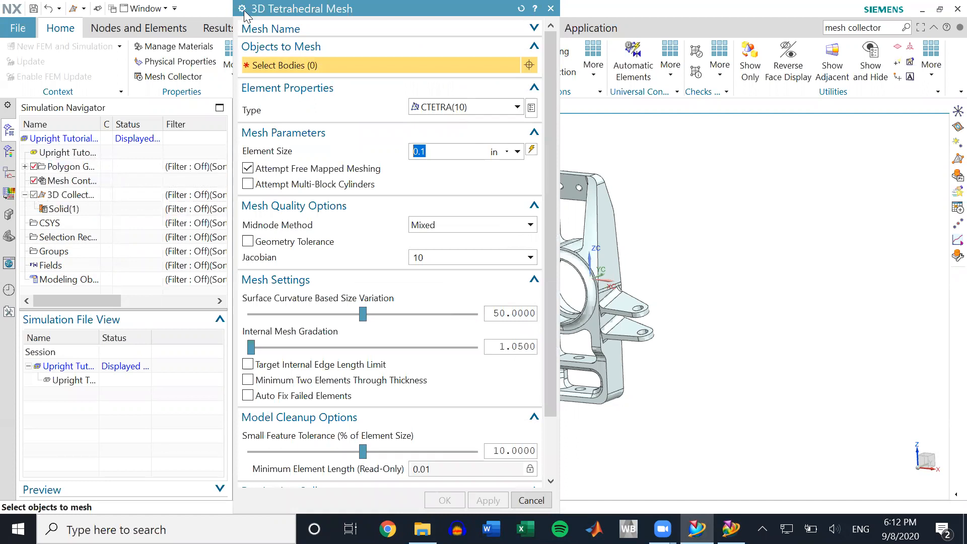
pyautogui.moveTo(244, 14); pyautogui.dragTo(128, 25)
pyautogui.click(354, 119)
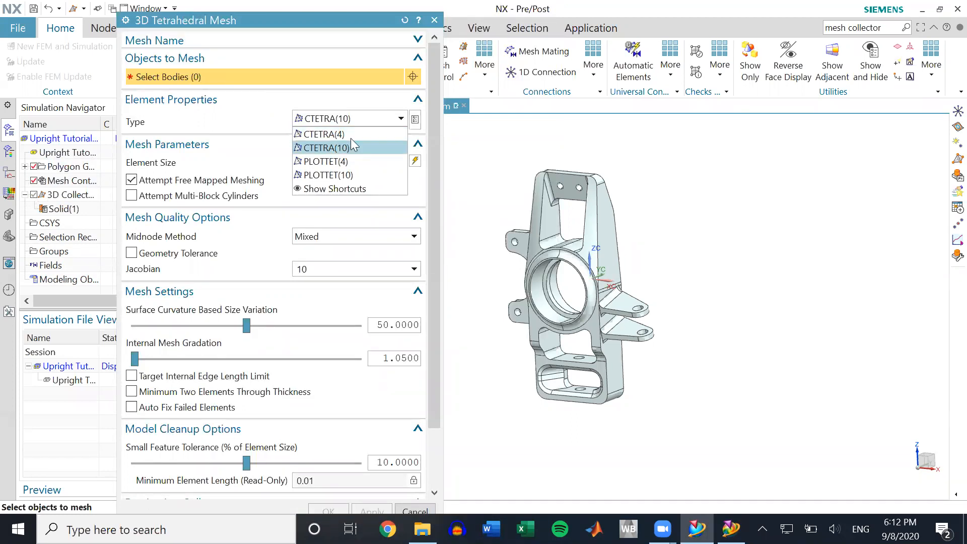
pyautogui.click(361, 132)
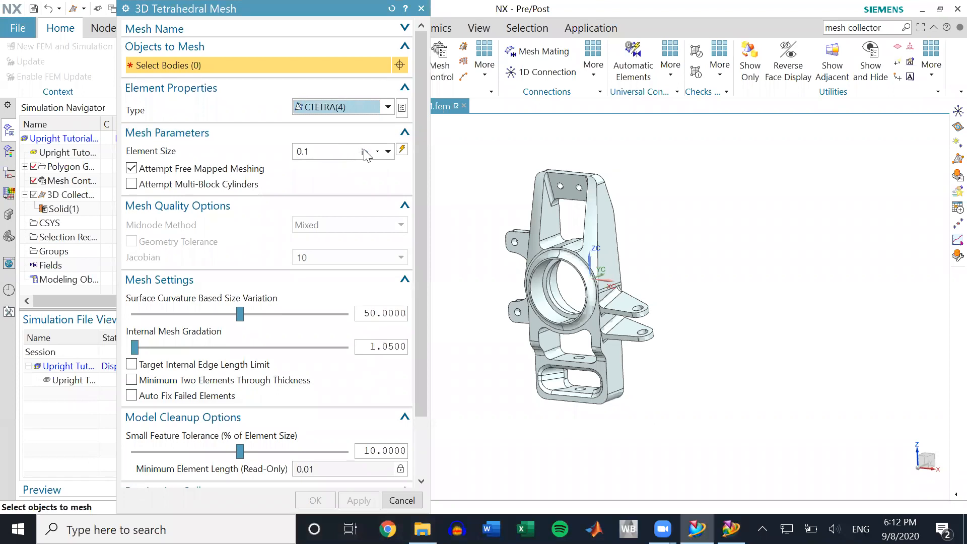
pyautogui.click(403, 151)
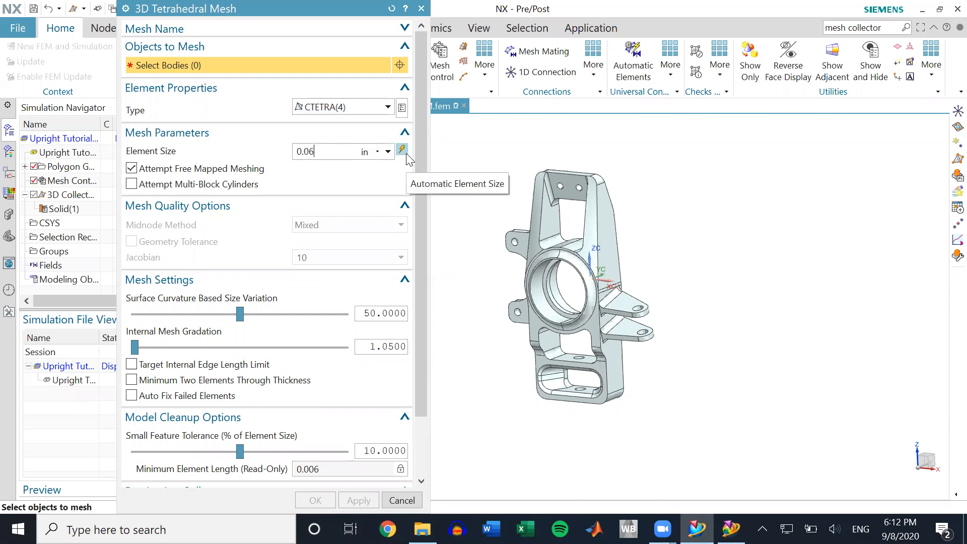
pyautogui.press('BackSpace')
pyautogui.write('5')
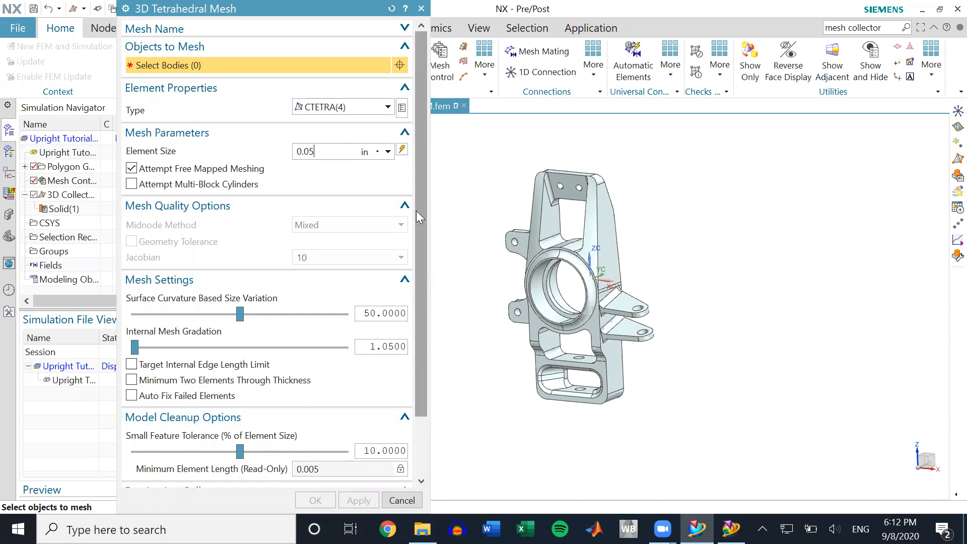
# - Turn off automatic collector creation for the mesh and choose Solid(1) as its destination collector
pyautogui.scroll(-3, 412, 279)
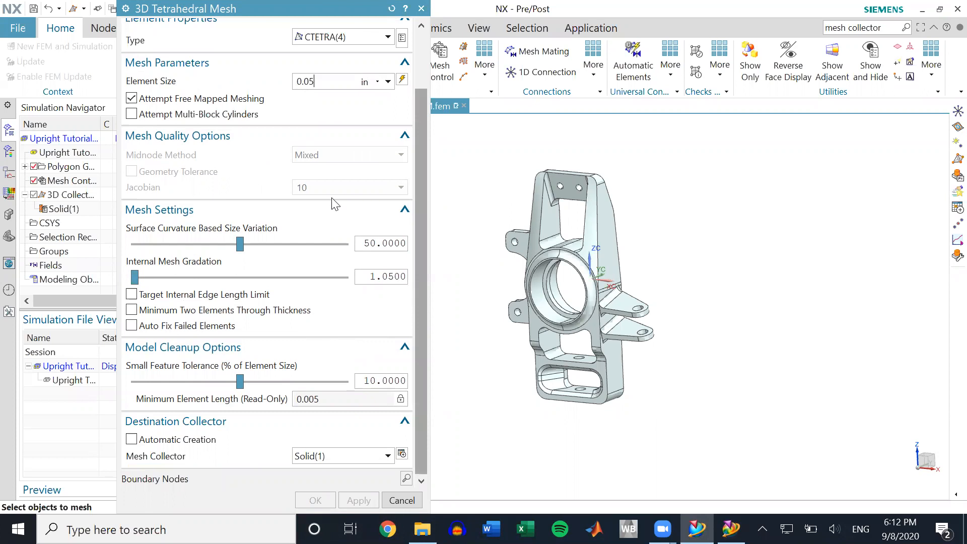
pyautogui.click(190, 440)
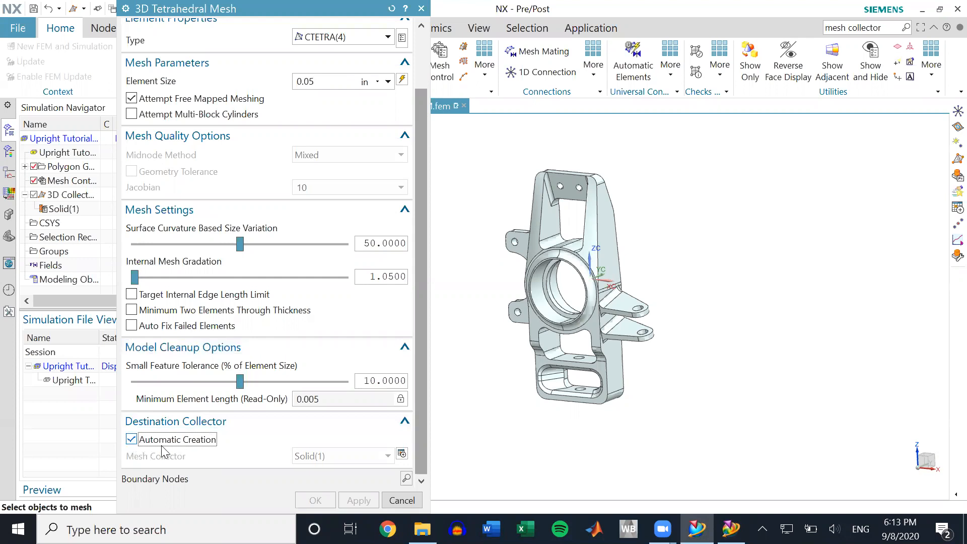
pyautogui.click(159, 442)
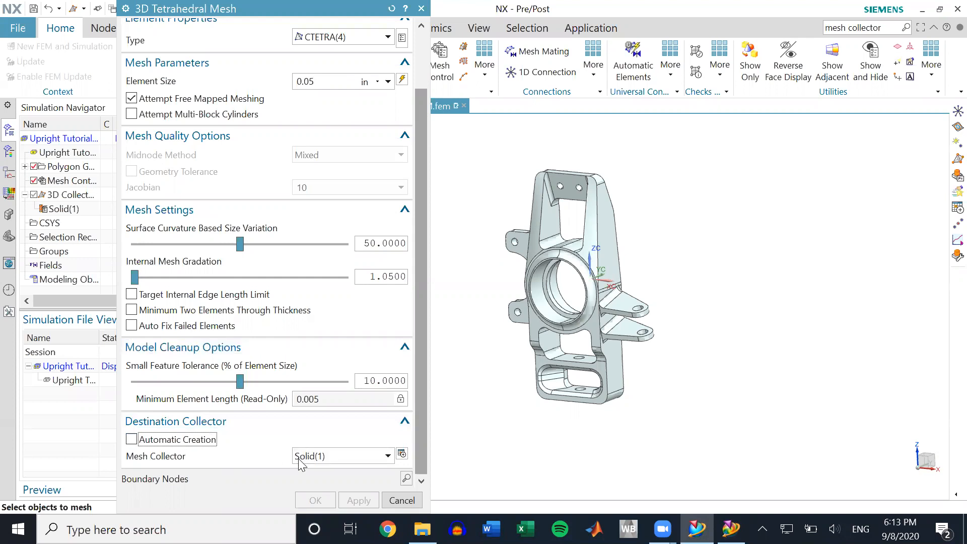
pyautogui.click(313, 457)
pyautogui.click(315, 470)
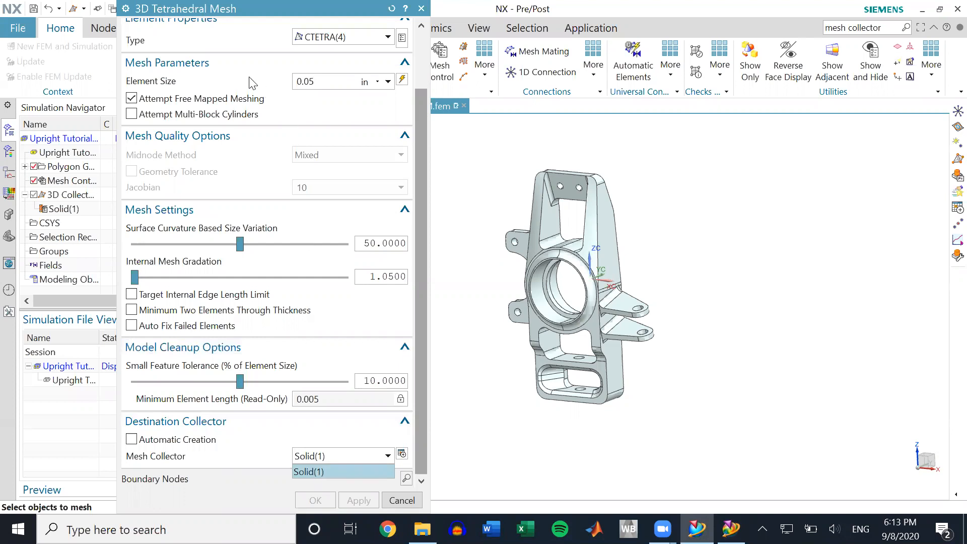
pyautogui.moveTo(232, 12); pyautogui.dragTo(291, 15)
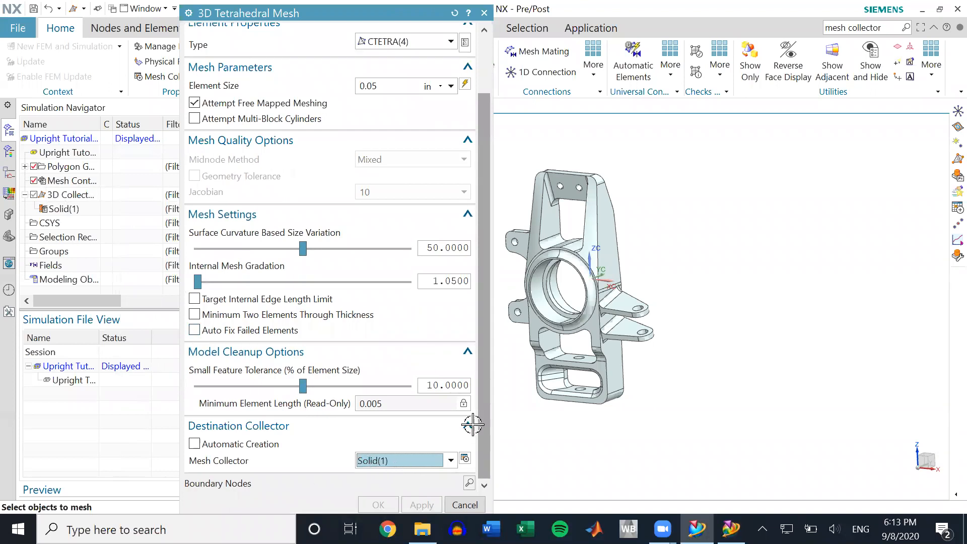
# - Select the upright body as the object to mesh and generate the tetrahedral mesh
pyautogui.moveTo(487, 419); pyautogui.dragTo(481, 268)
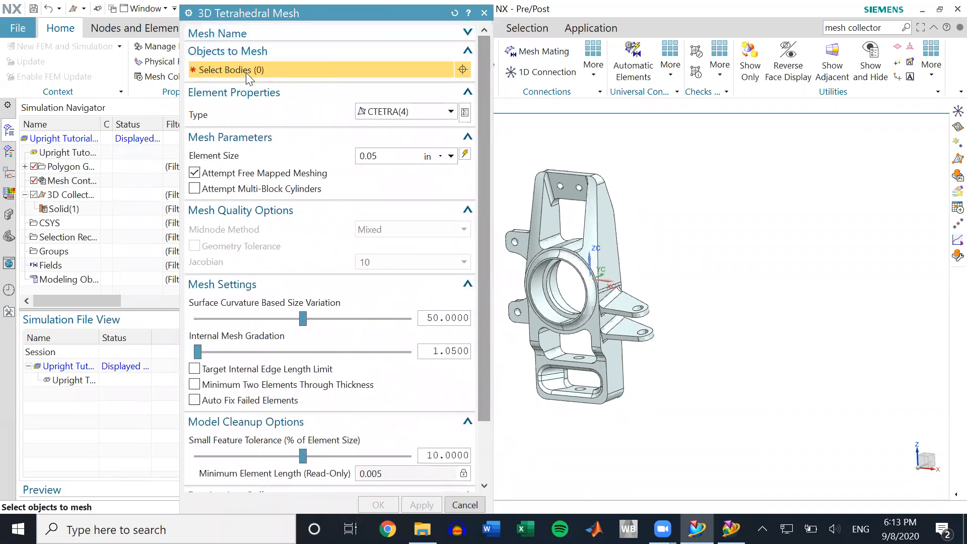
pyautogui.click(594, 216)
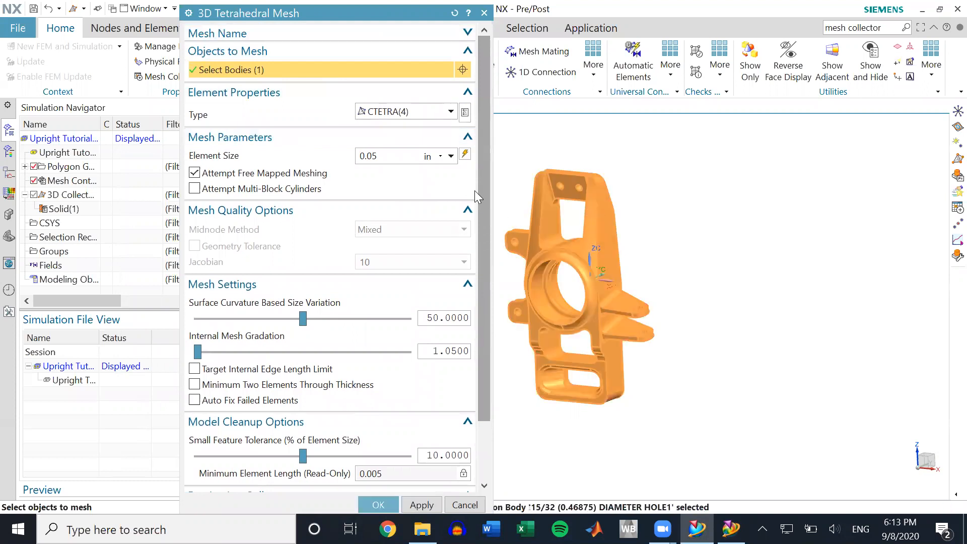
pyautogui.scroll(-3, 483, 191)
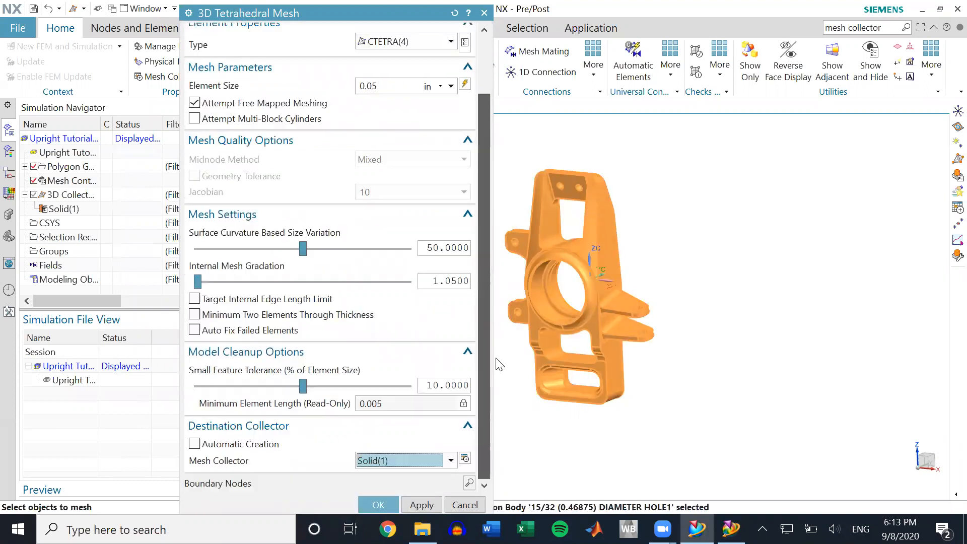
pyautogui.click(378, 505)
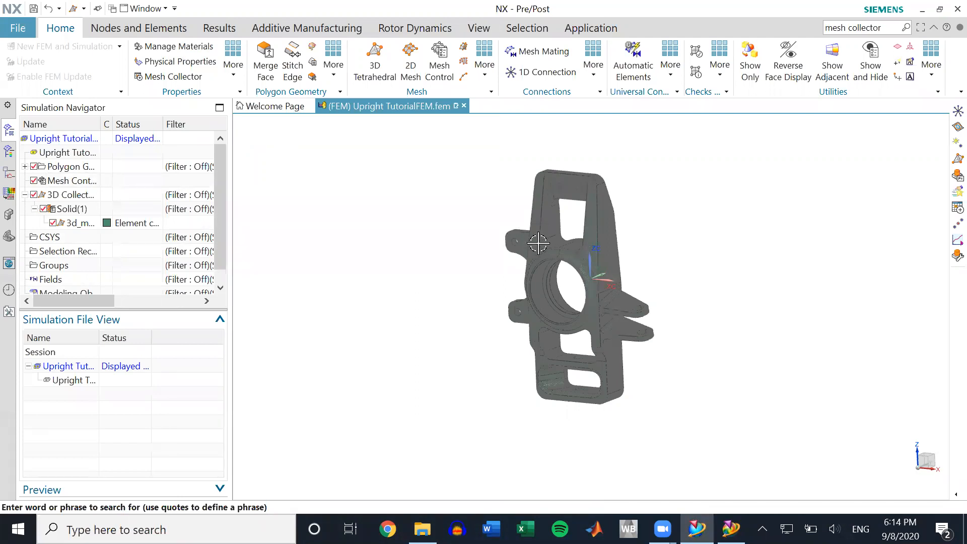
# - Examine the generated mesh up close around the upright's central bore
pyautogui.scroll(-5, 538, 243)
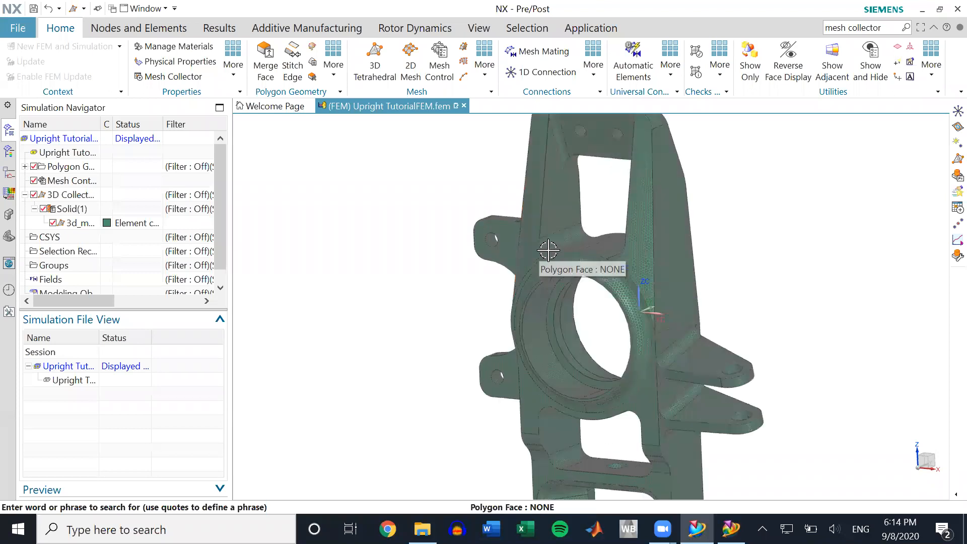
pyautogui.scroll(3, 548, 250)
pyautogui.scroll(-1, 370, 223)
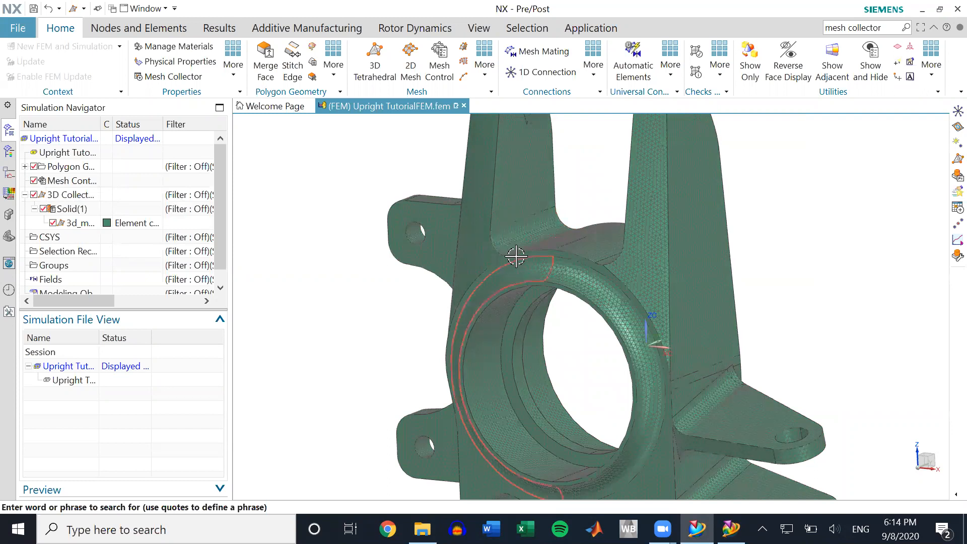
# - Edit the upright's existing tetrahedral mesh, setting its element size to 0.1 in, and regenerate it
pyautogui.scroll(-4, 506, 234)
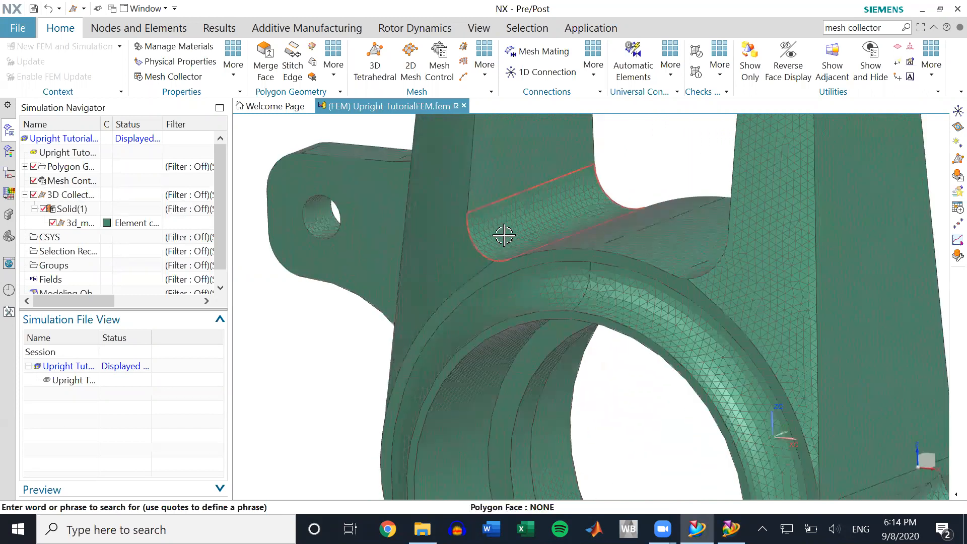
pyautogui.scroll(-2, 503, 235)
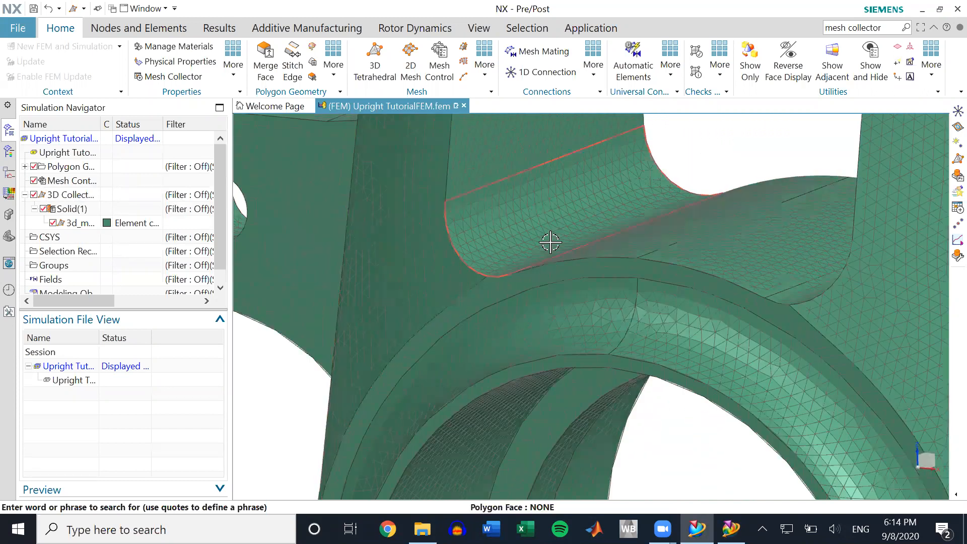
pyautogui.scroll(5, 564, 302)
pyautogui.moveTo(576, 362); pyautogui.dragTo(629, 357, button='middle')
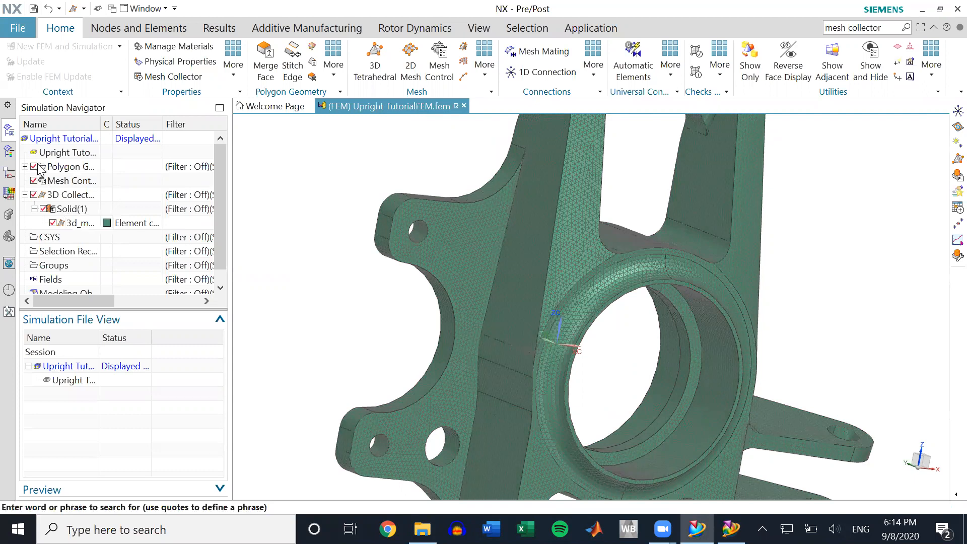
pyautogui.rightClick(65, 228)
pyautogui.click(96, 262)
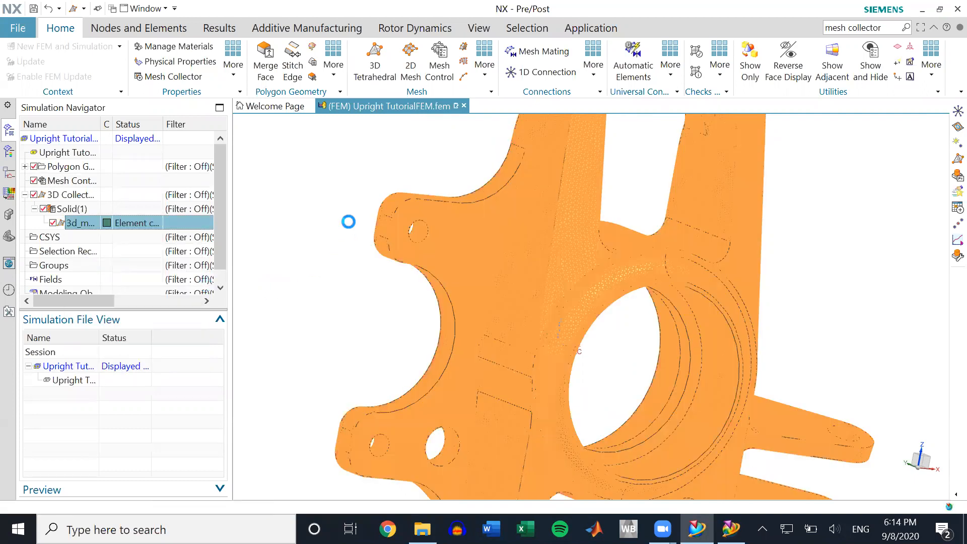
pyautogui.click(393, 150)
pyautogui.press('BackSpace')
pyautogui.press('BackSpace')
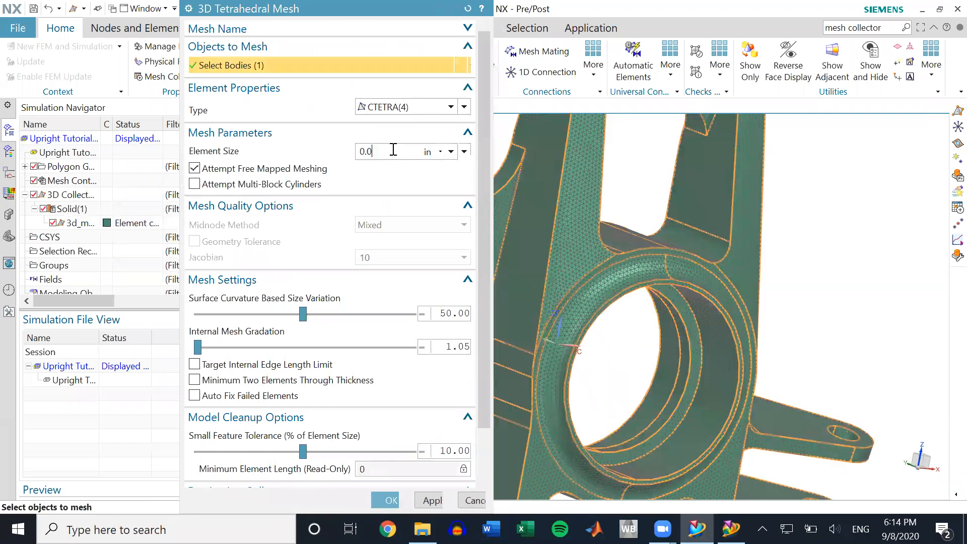
pyautogui.write('1')
pyautogui.click(385, 497)
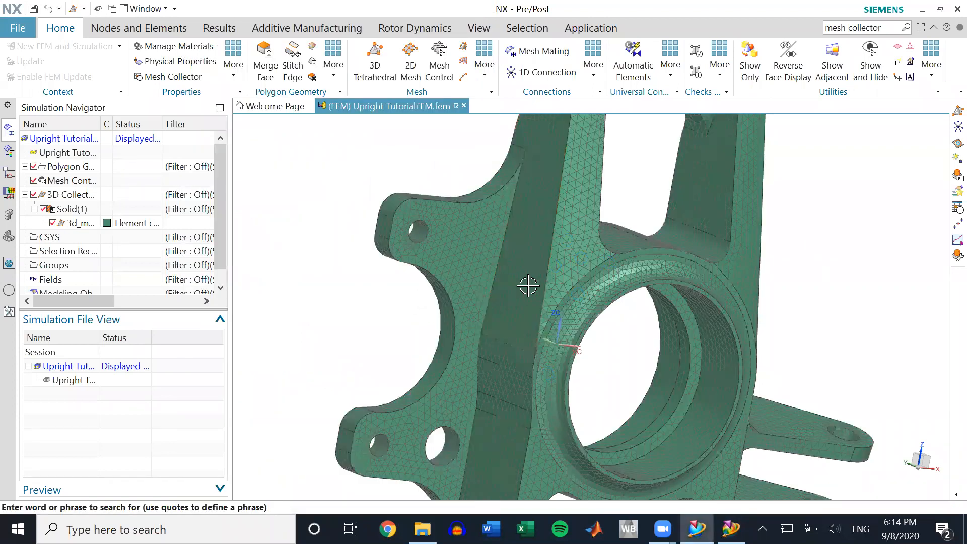
# - Examine the regenerated mesh across the whole upright and collapse the 3D collectors branch
pyautogui.moveTo(464, 270); pyautogui.dragTo(332, 317, button='middle')
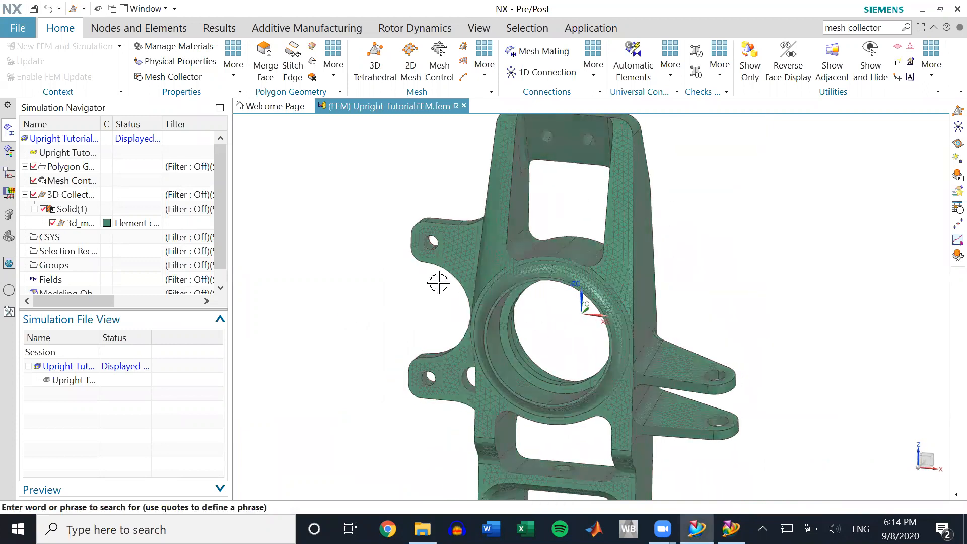
pyautogui.scroll(2, 452, 294)
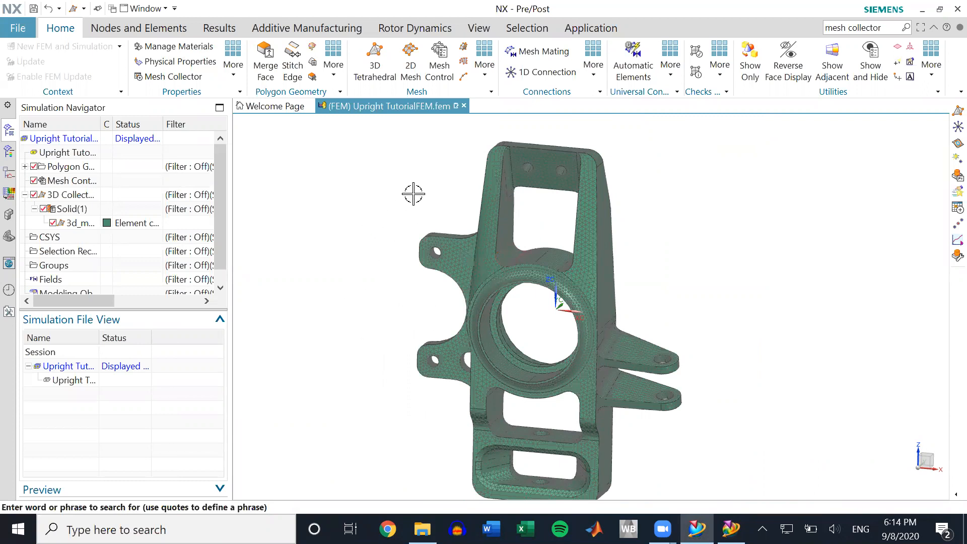
pyautogui.scroll(1, 409, 214)
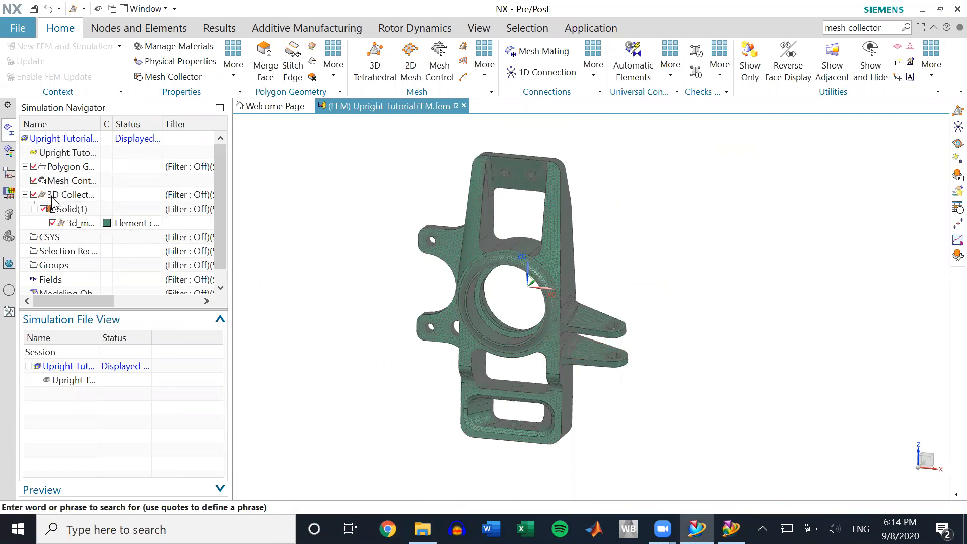
pyautogui.click(79, 225)
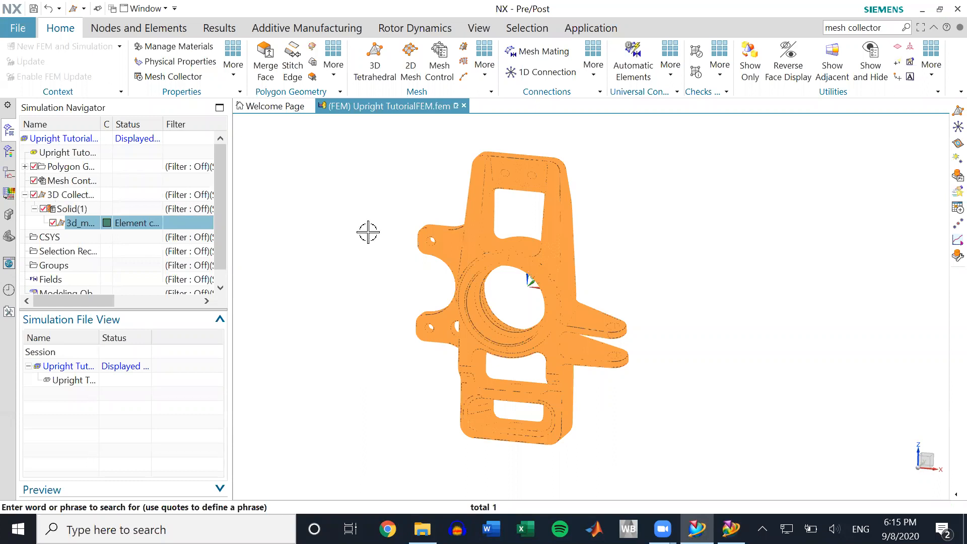
pyautogui.click(368, 255)
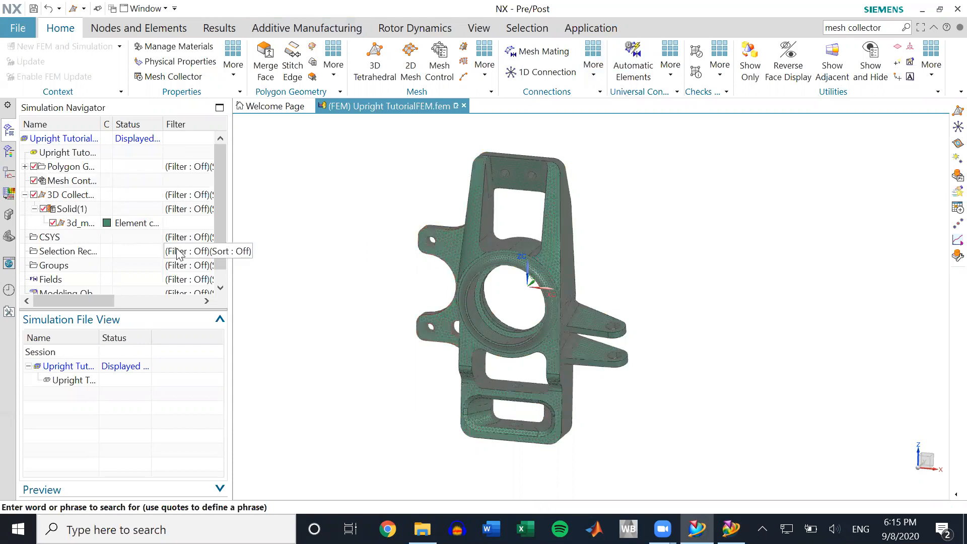
pyautogui.click(24, 194)
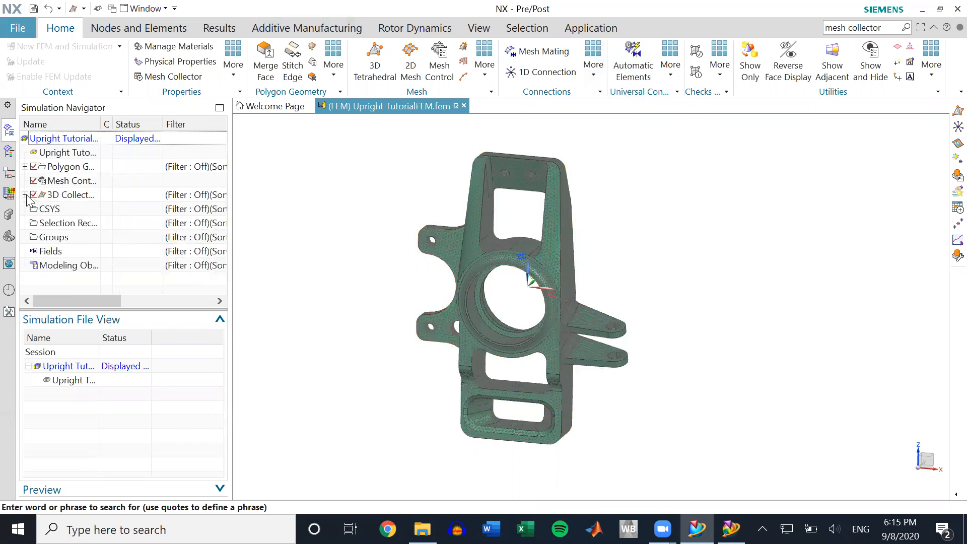
# - Create a new simulation file from the Simcenter Nastran Sim template in inches, named Upright TutorialSIMsim.sim
pyautogui.click(19, 29)
pyautogui.click(25, 49)
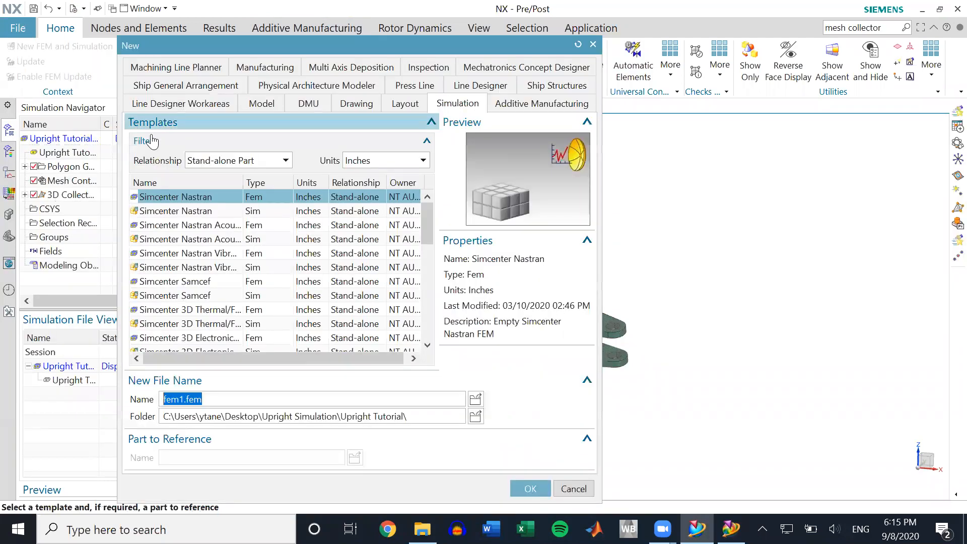
pyautogui.click(185, 211)
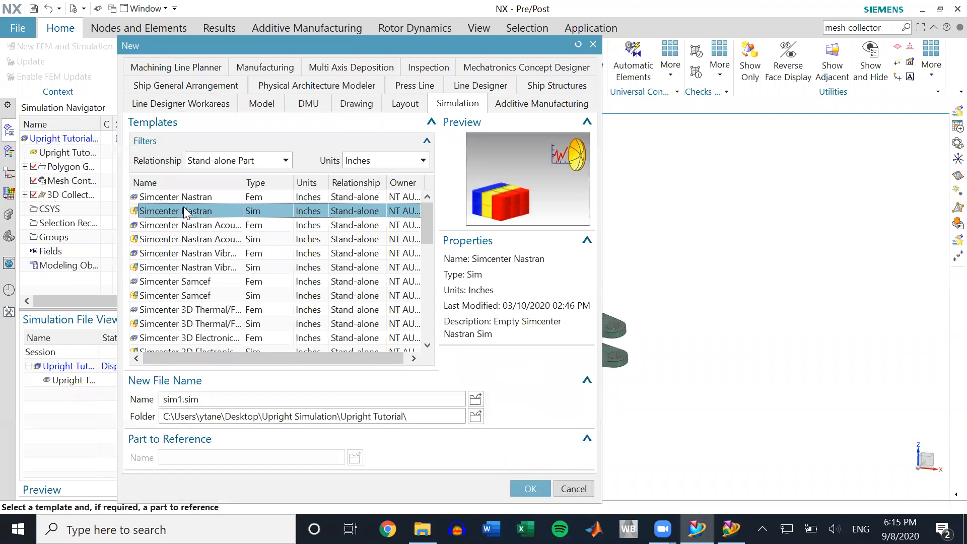
pyautogui.doubleClick(183, 399)
pyautogui.write('Upright TutorialSIM')
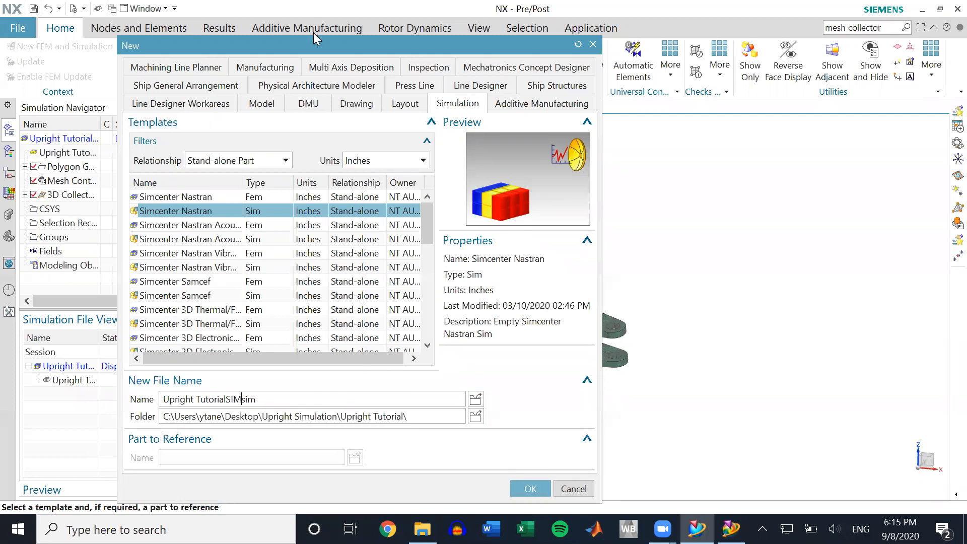
pyautogui.click(209, 209)
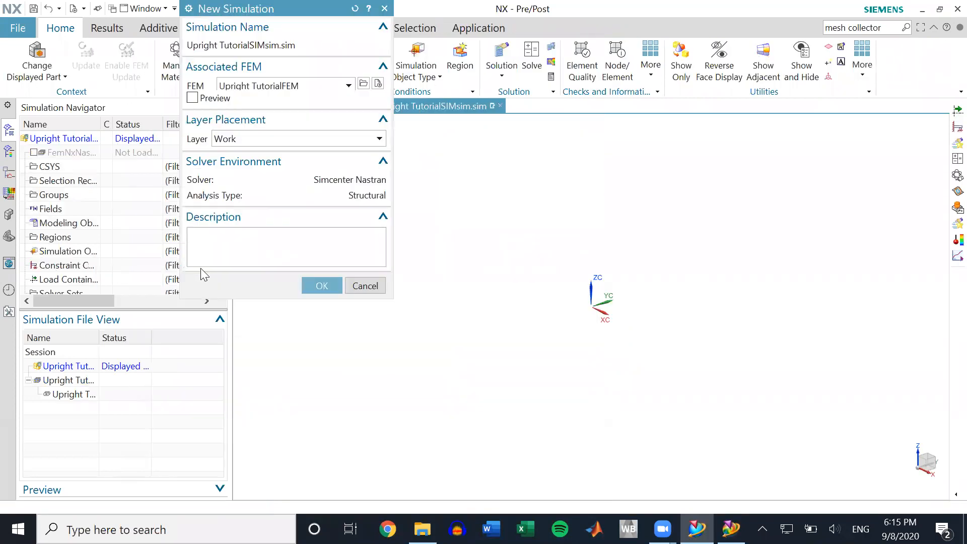
# - Associate the simulation with the Upright TutorialFEM file and accept the new simulation settings
pyautogui.click(317, 88)
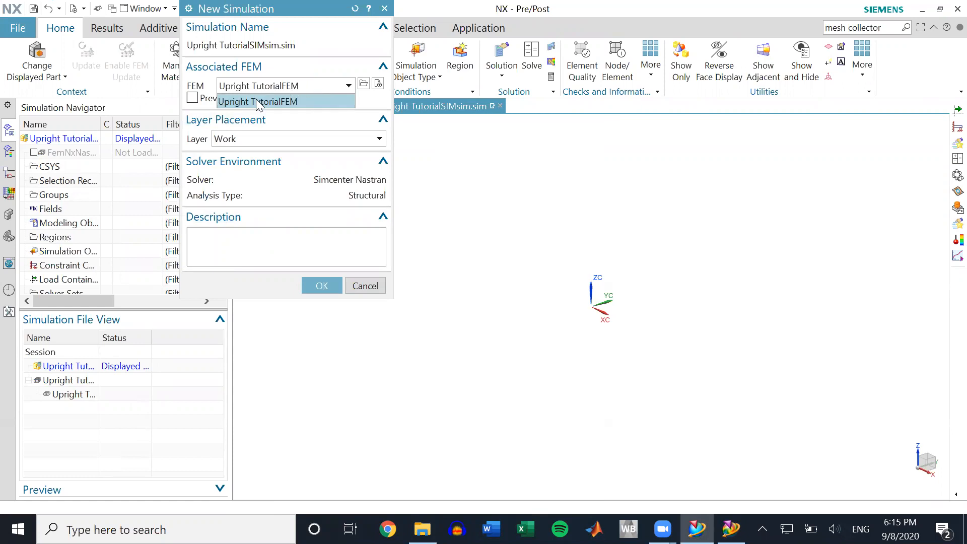
pyautogui.click(294, 86)
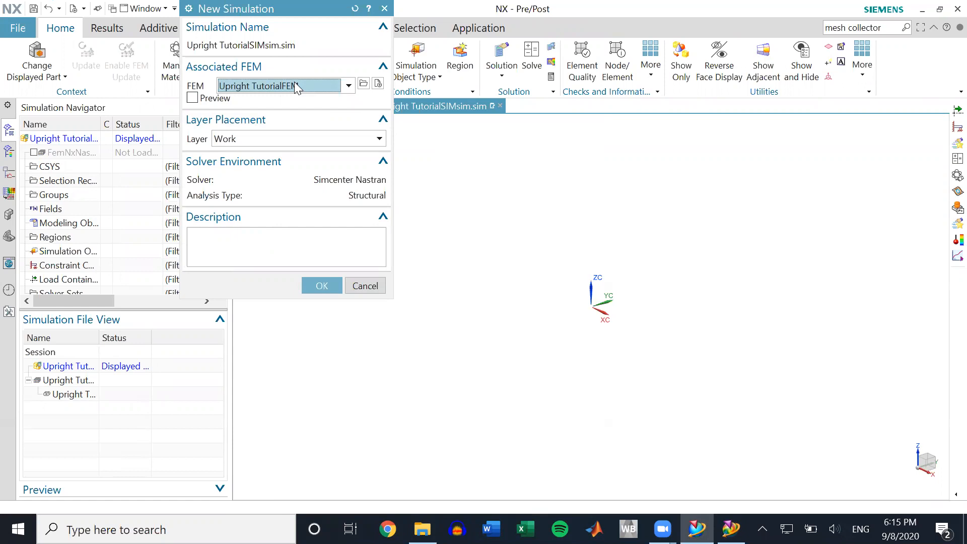
pyautogui.click(308, 95)
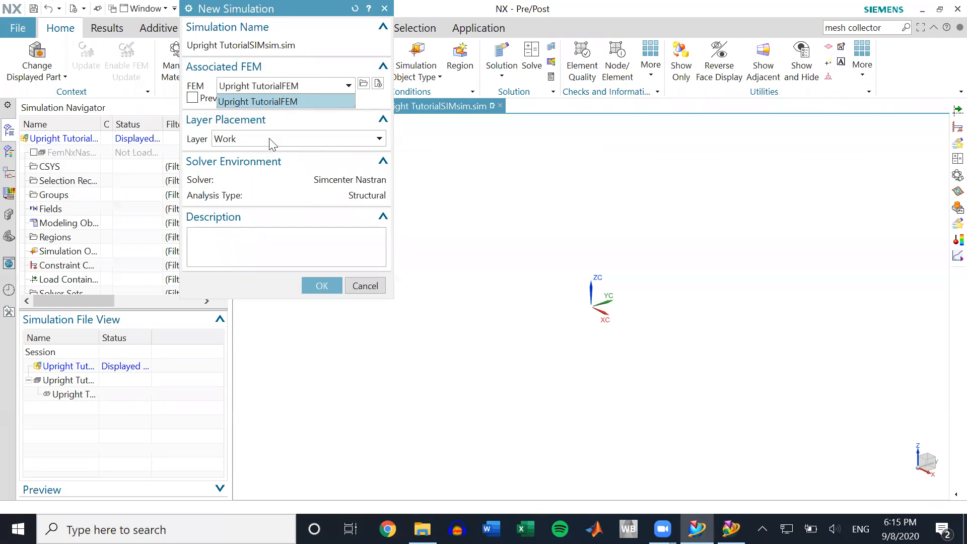
pyautogui.press('Return')
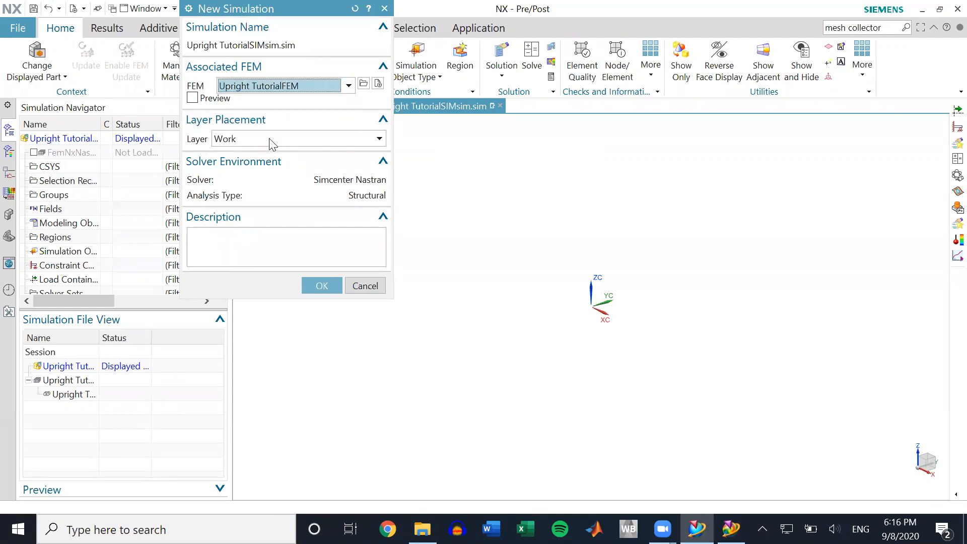
pyautogui.click(320, 286)
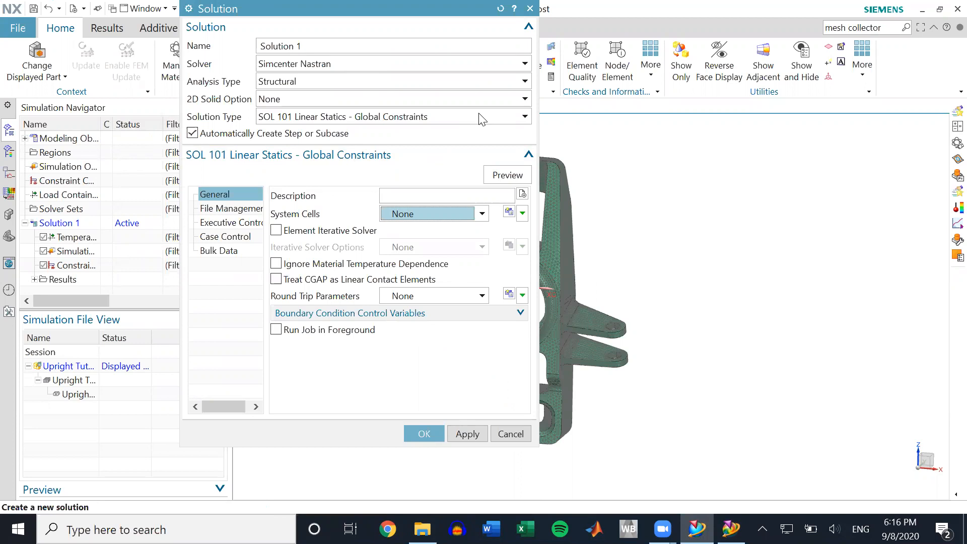
# - Configure Solution 1 with the Simcenter Nastran solver, Structural analysis and SOL 101 Linear Statics - Global Constraints
pyautogui.click(441, 62)
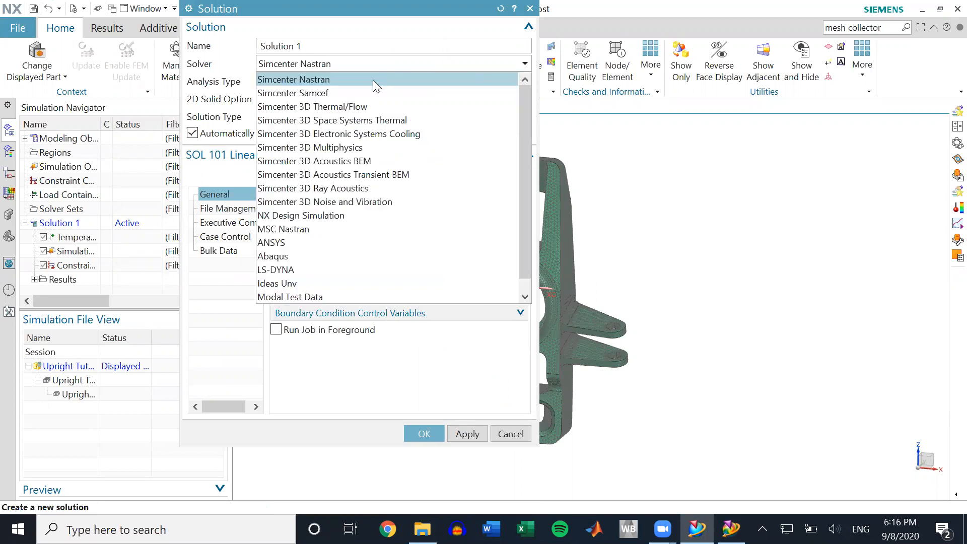
pyautogui.click(373, 79)
pyautogui.click(371, 81)
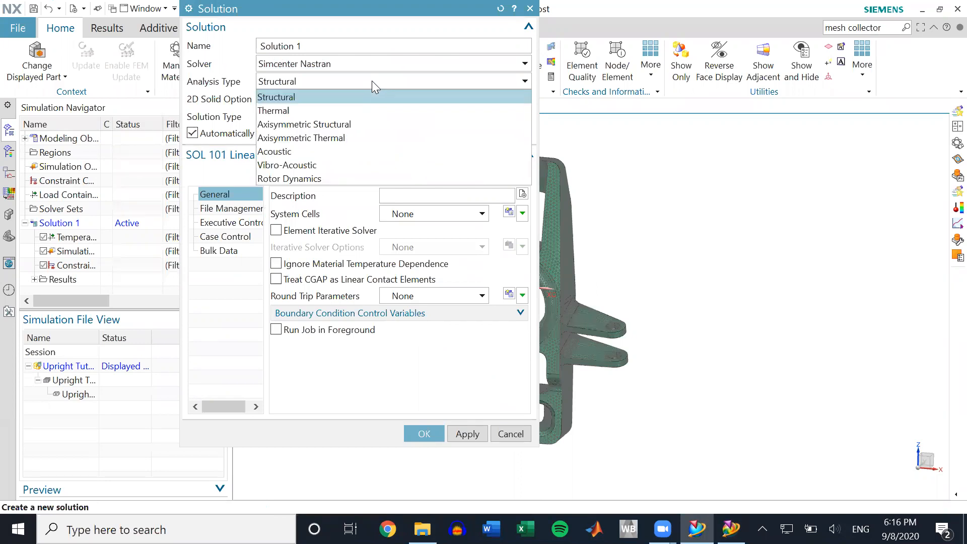
pyautogui.click(373, 82)
pyautogui.click(358, 117)
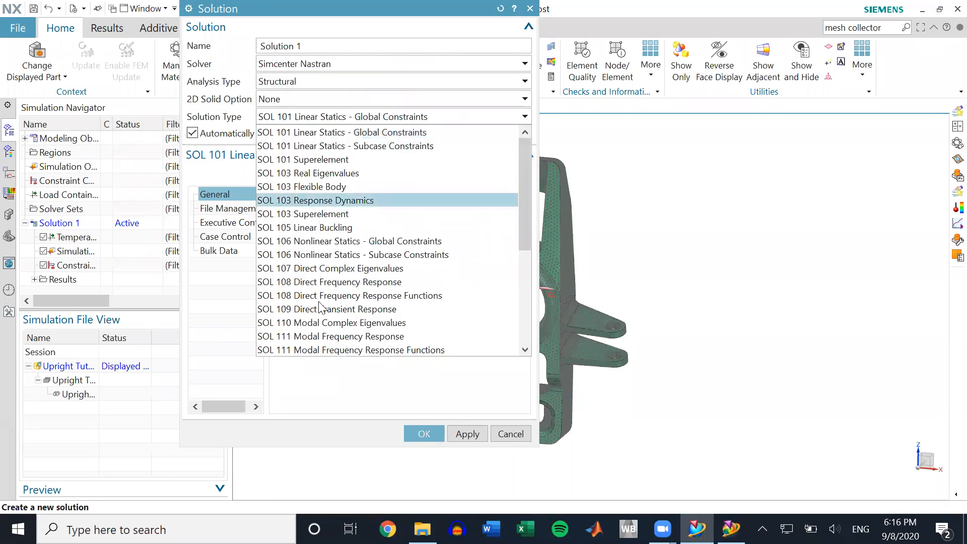
pyautogui.click(453, 132)
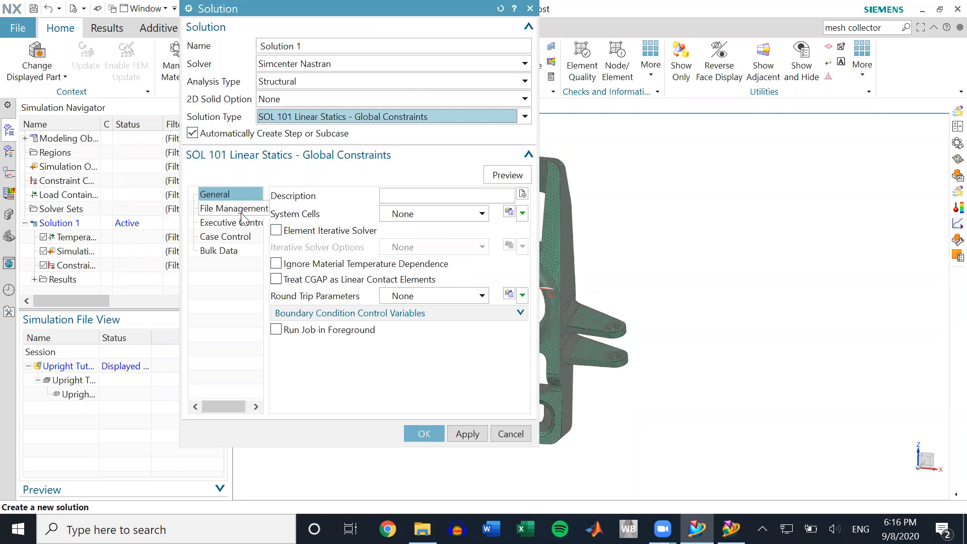
# - Create a PARAM modeling object in the solution's case control settings and set BAILOUT to -1
pyautogui.click(235, 235)
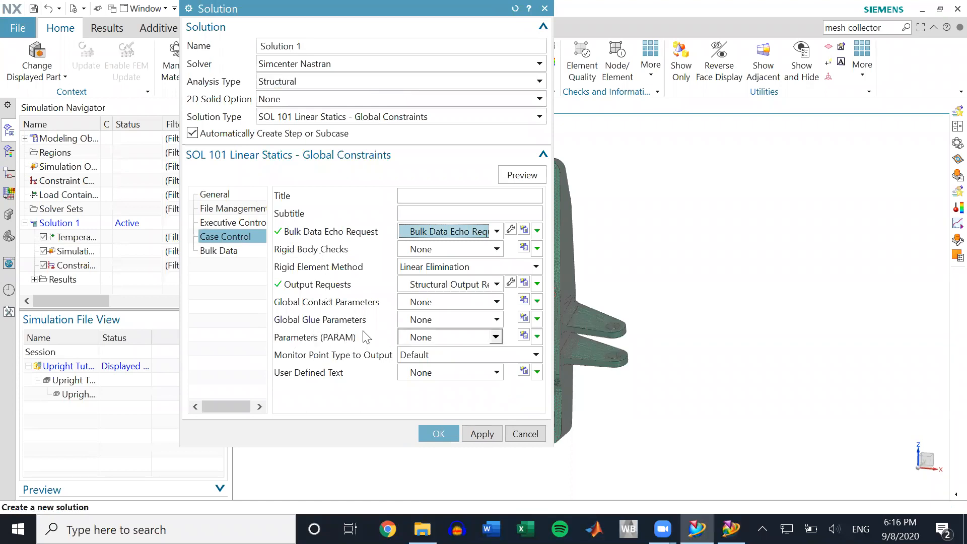
pyautogui.click(523, 335)
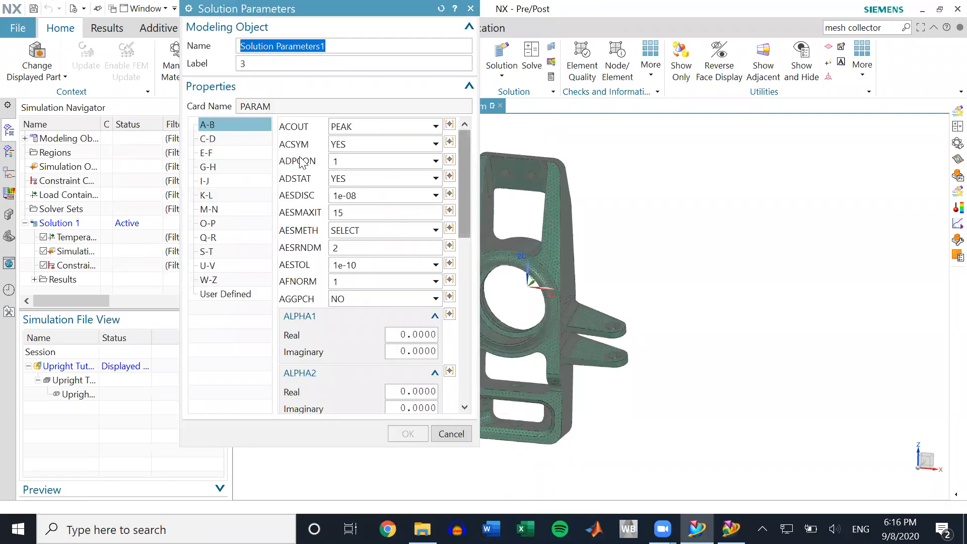
pyautogui.scroll(-5, 309, 312)
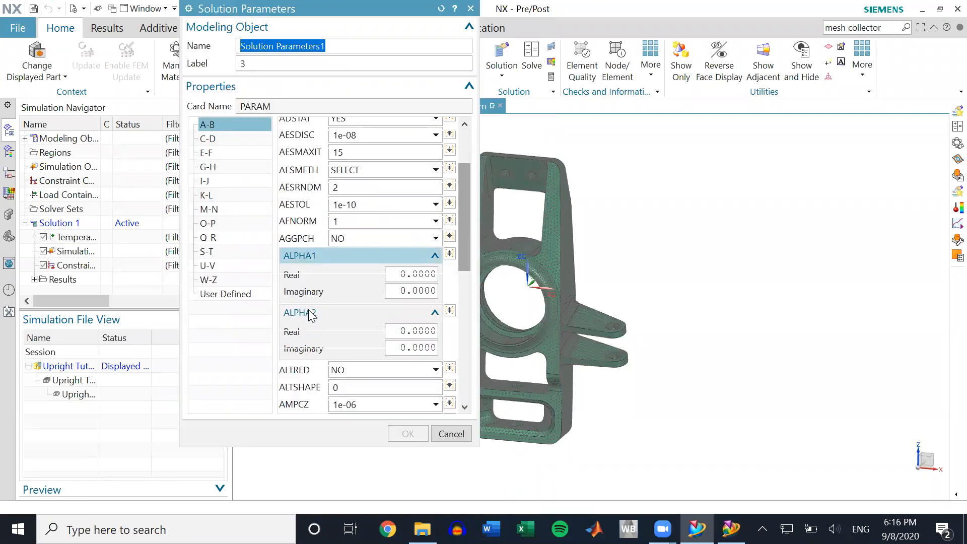
pyautogui.scroll(4, 308, 313)
pyautogui.scroll(2, 308, 316)
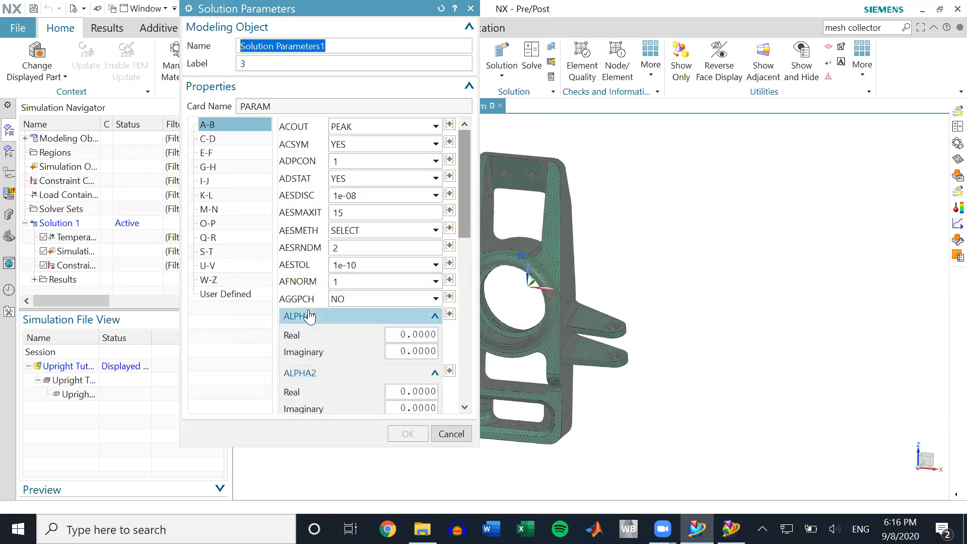
pyautogui.scroll(-8, 285, 294)
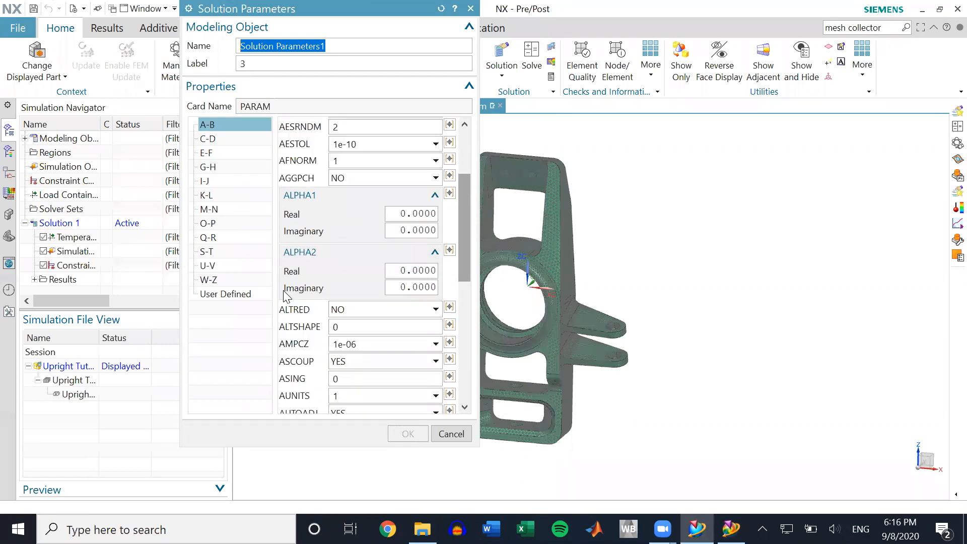
pyautogui.scroll(-4, 284, 293)
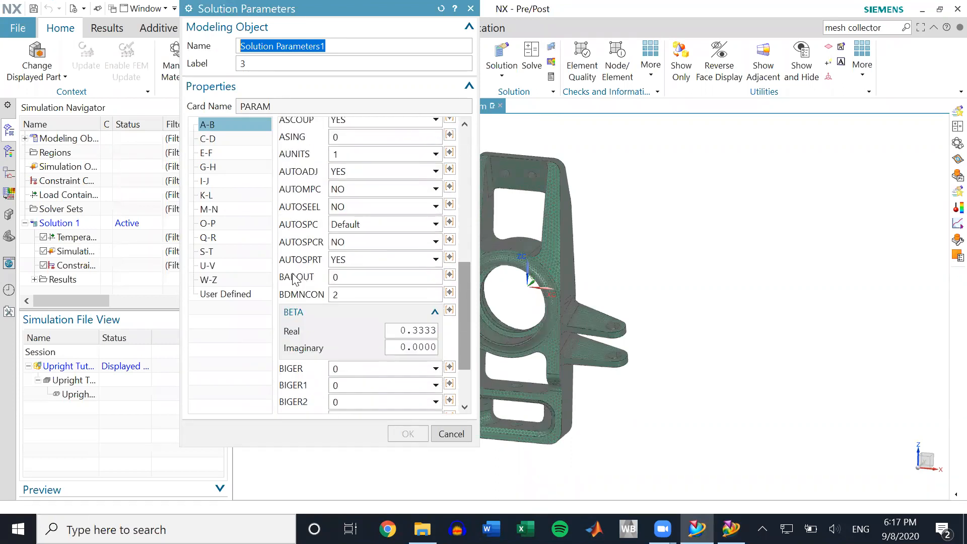
pyautogui.click(355, 277)
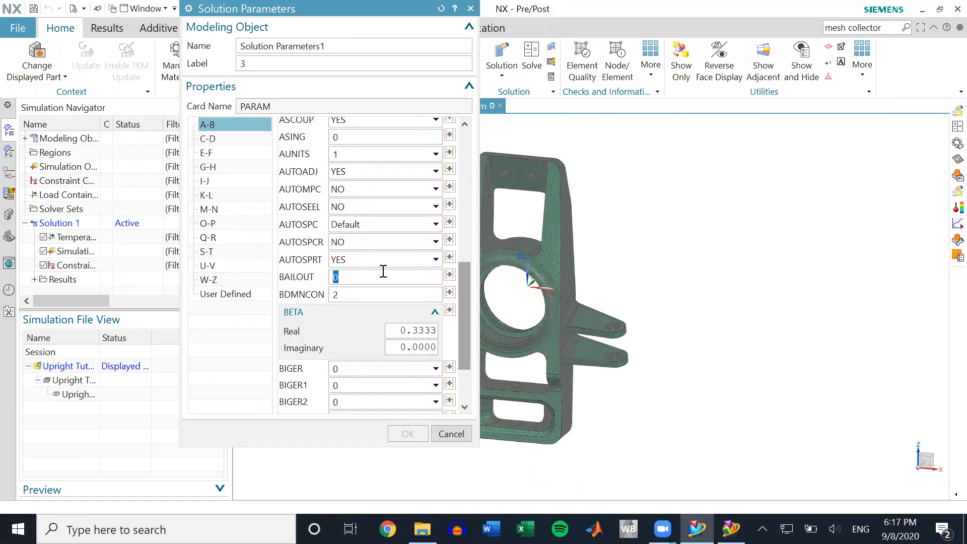
pyautogui.write('-1')
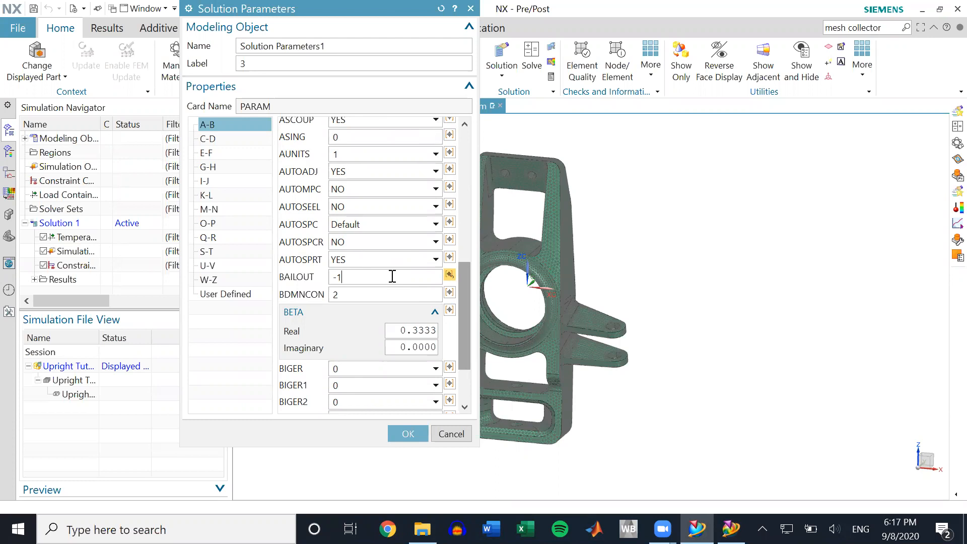
pyautogui.moveTo(356, 283)
pyautogui.mouseDown()
pyautogui.moveTo(328, 288)
pyautogui.moveTo(350, 285)
pyautogui.mouseUp()
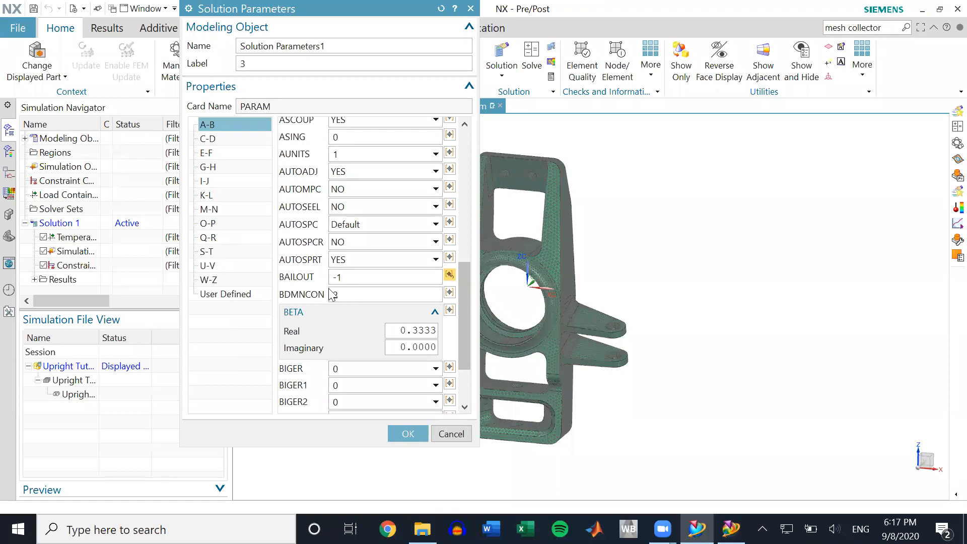
# - Inspect the S-T group of solution parameters and the available SRCOMPS options, keeping SRCOMPS at NO
pyautogui.click(211, 251)
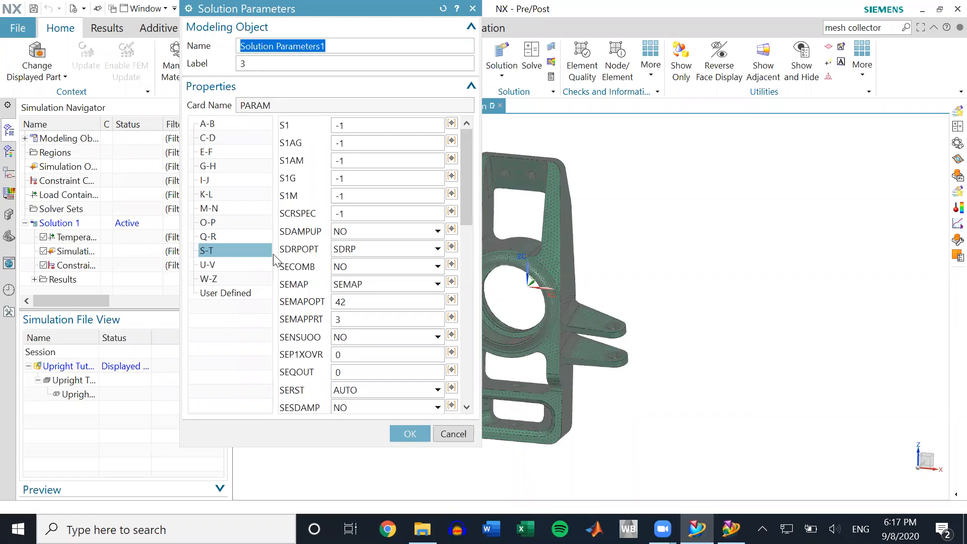
pyautogui.scroll(-6, 299, 280)
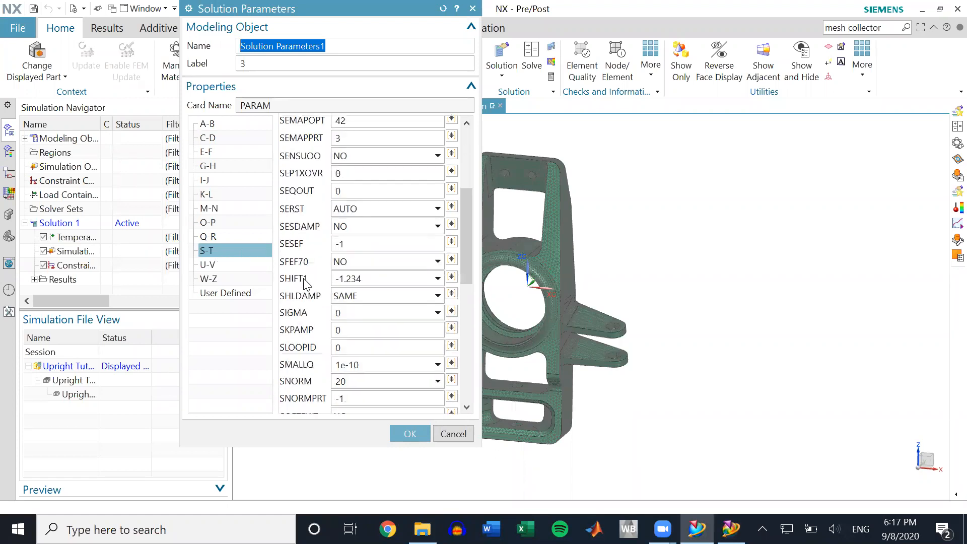
pyautogui.scroll(-2, 304, 284)
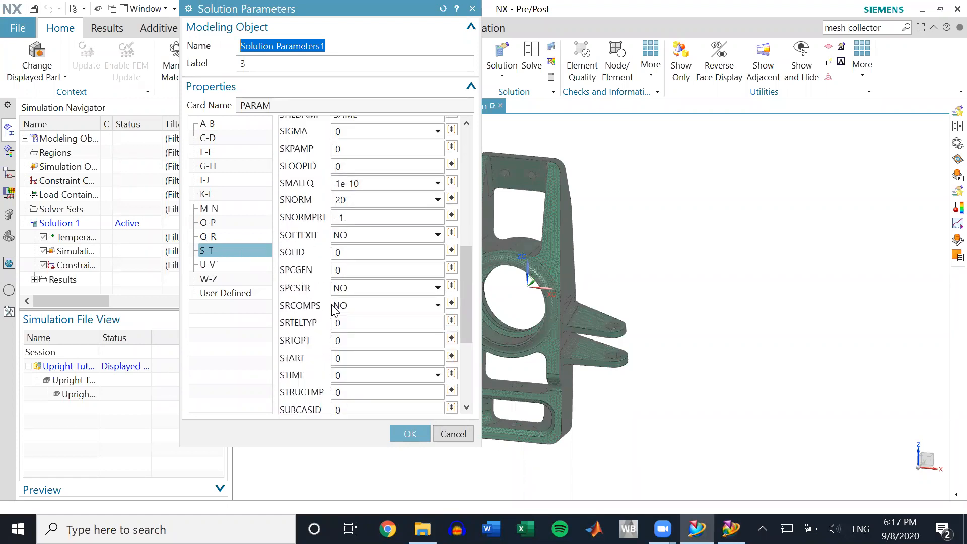
pyautogui.click(392, 305)
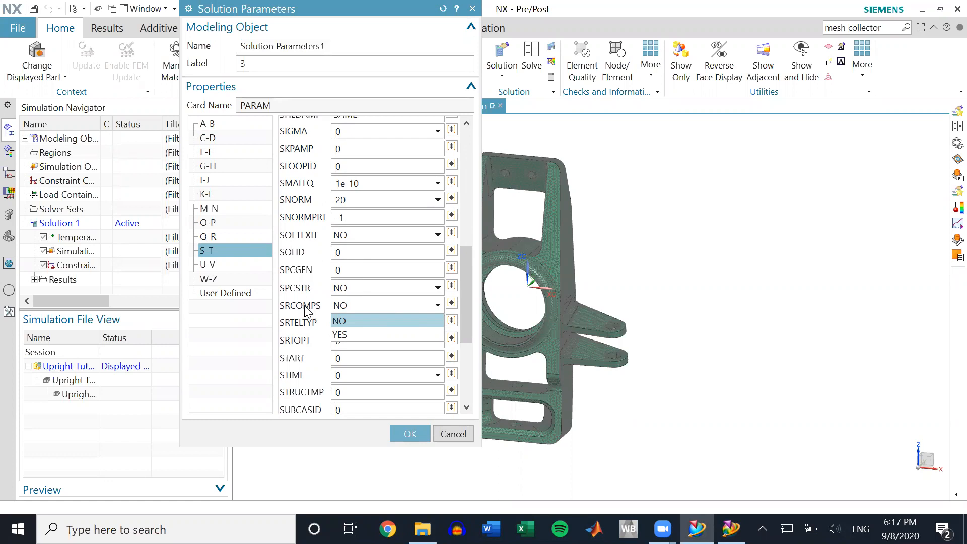
pyautogui.click(353, 321)
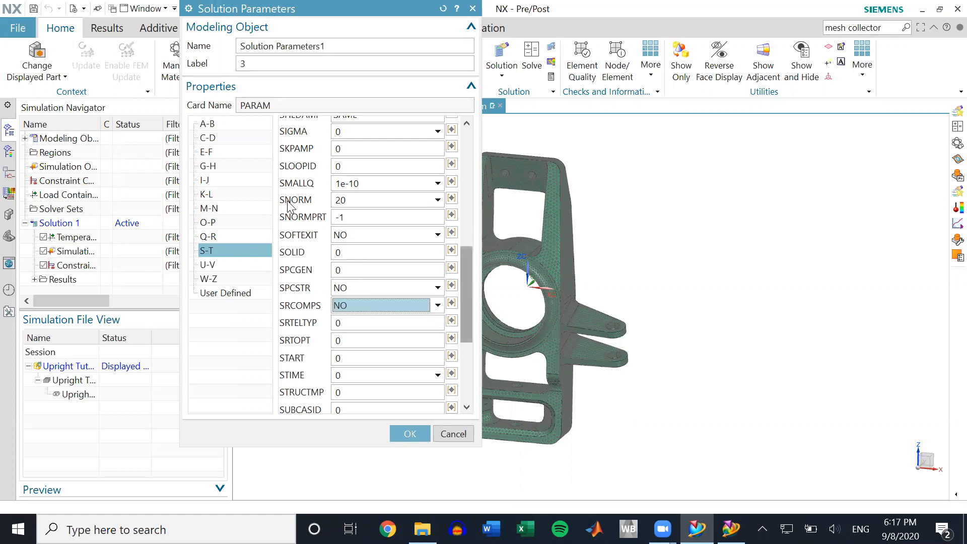
# - Recheck the BAILOUT parameter in the A-B group and accept the solution parameters object
pyautogui.click(217, 125)
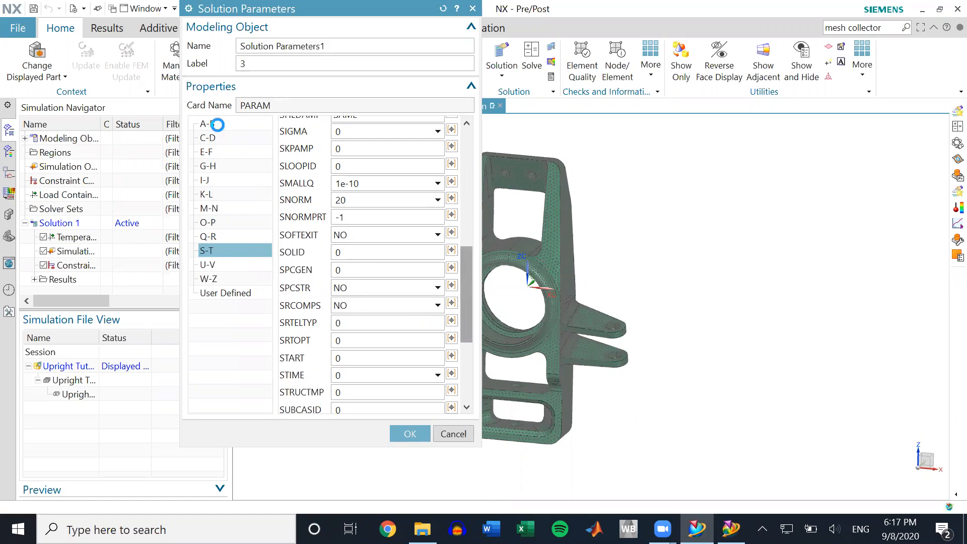
pyautogui.scroll(-3, 291, 183)
pyautogui.scroll(-6, 290, 189)
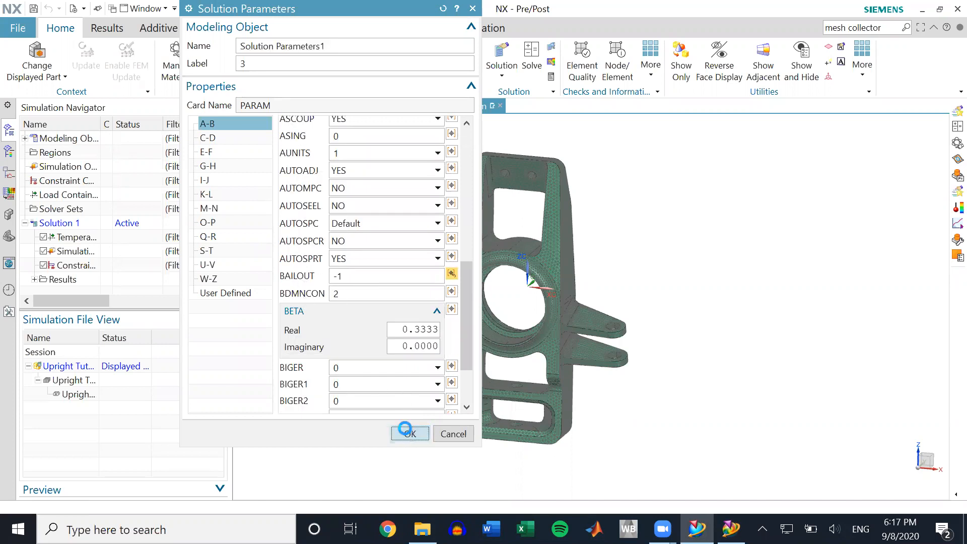
pyautogui.click(409, 434)
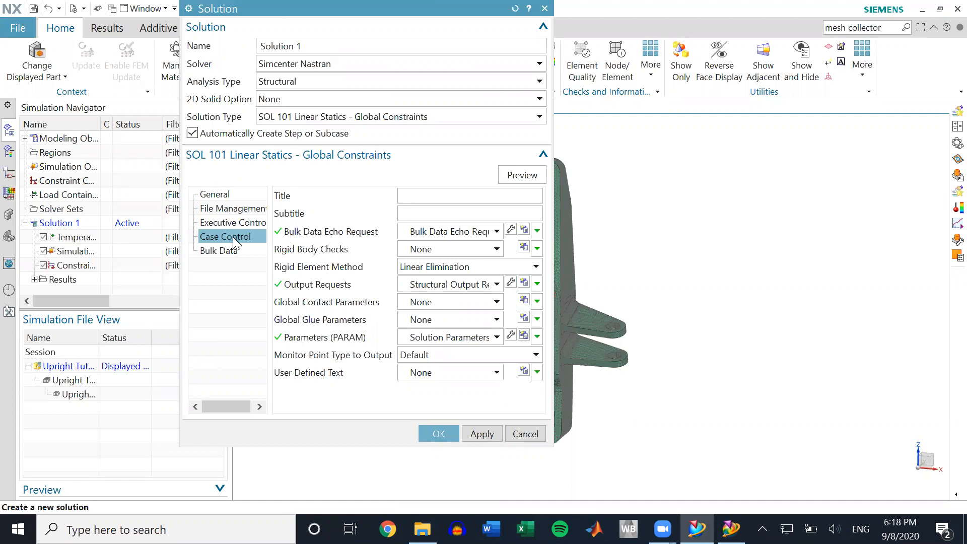
# - Enable the STRAIN request in the structural output requests assigned to the solution's case control
pyautogui.click(510, 283)
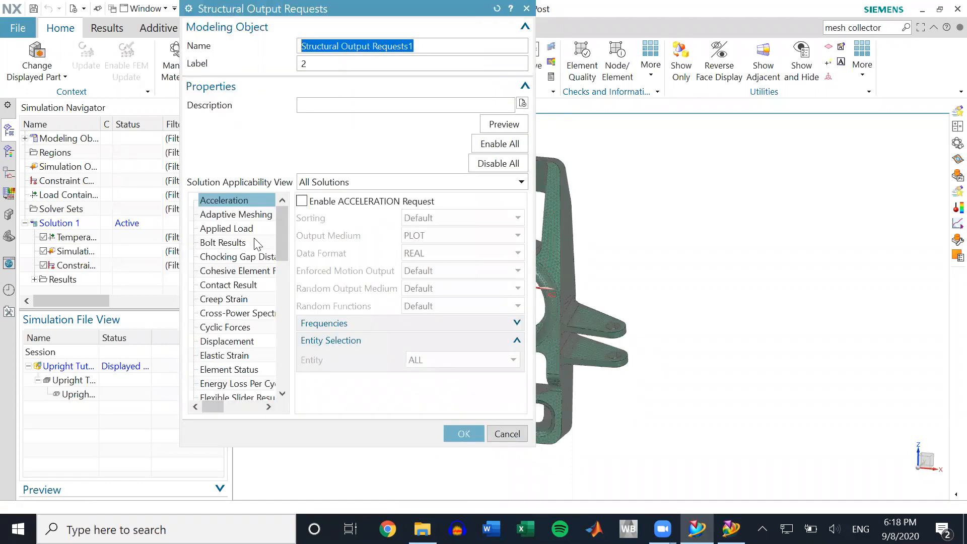
pyautogui.scroll(-10, 257, 244)
pyautogui.scroll(10, 254, 246)
pyautogui.scroll(-8, 239, 247)
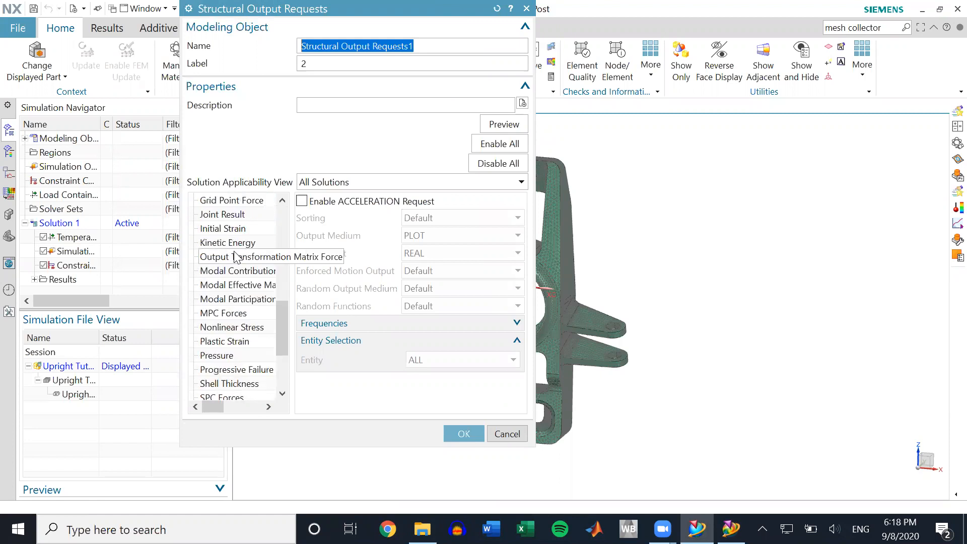
pyautogui.scroll(-3, 239, 247)
pyautogui.click(215, 317)
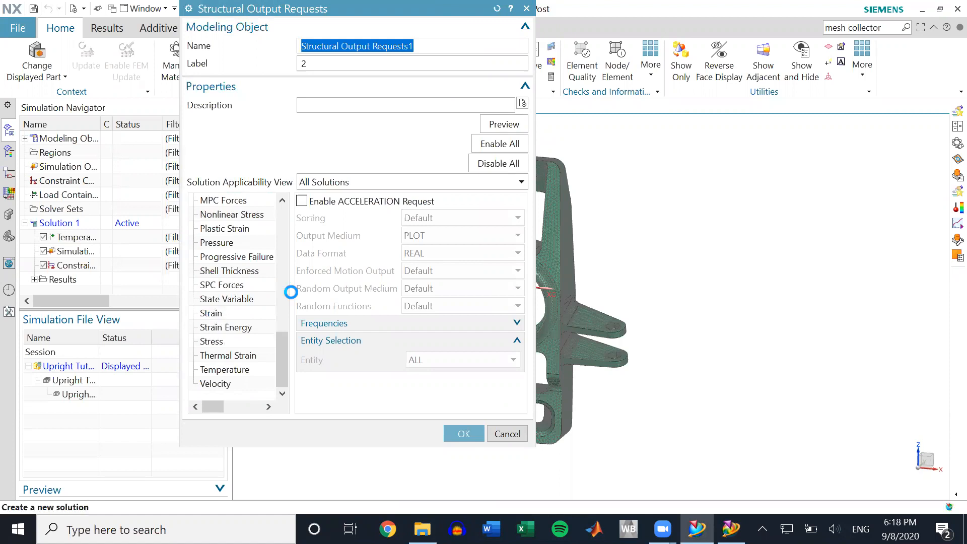
pyautogui.click(339, 203)
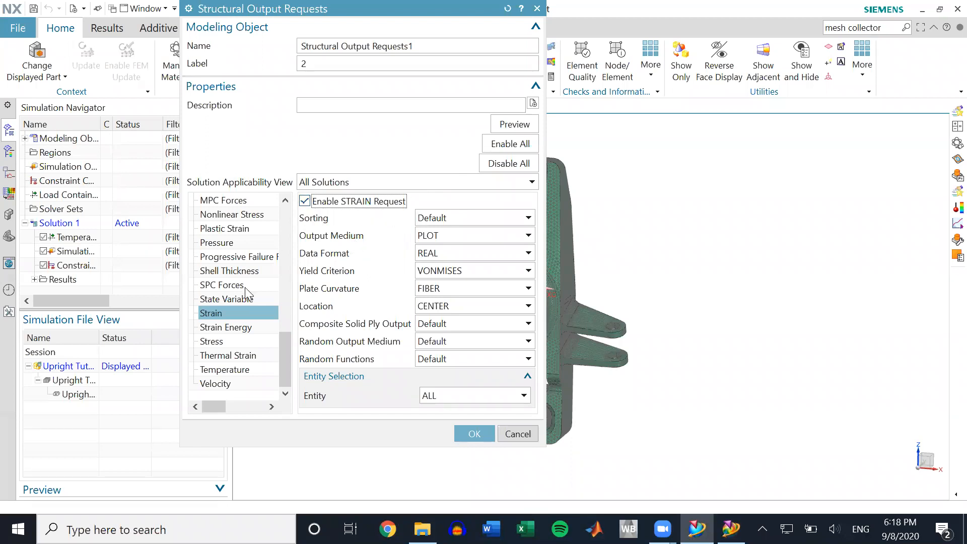
# - Review the list of output request types, accept the structural output requests and create Solution 1
pyautogui.scroll(10, 245, 287)
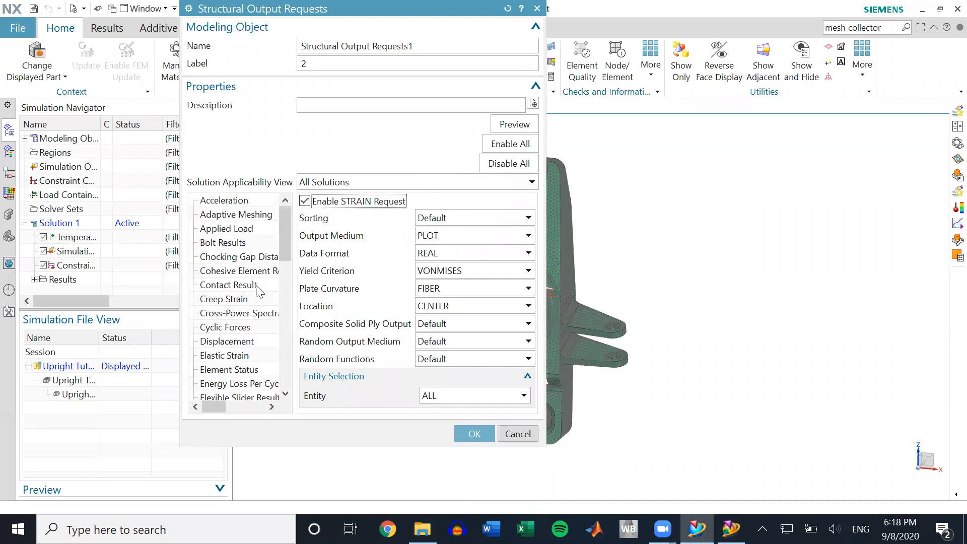
pyautogui.scroll(-10, 233, 291)
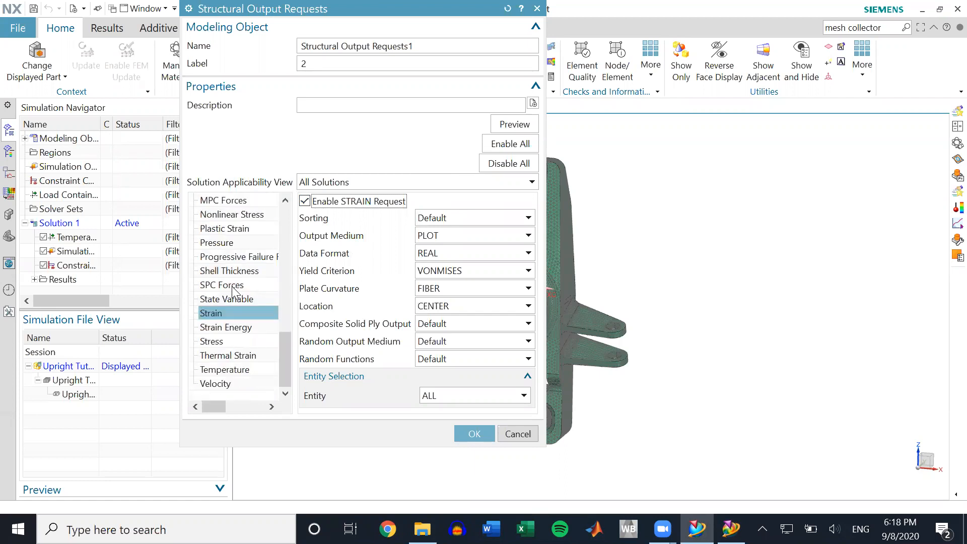
pyautogui.scroll(10, 233, 291)
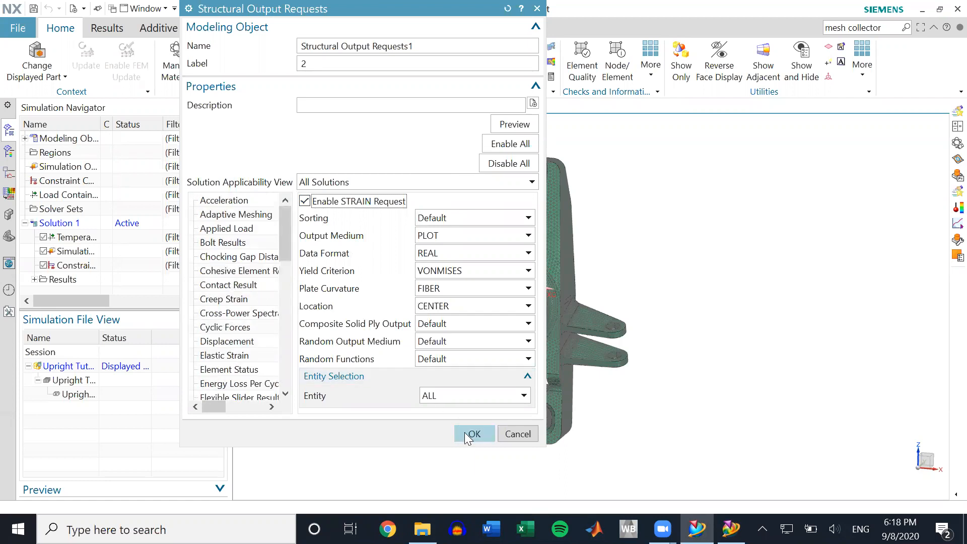
pyautogui.click(464, 432)
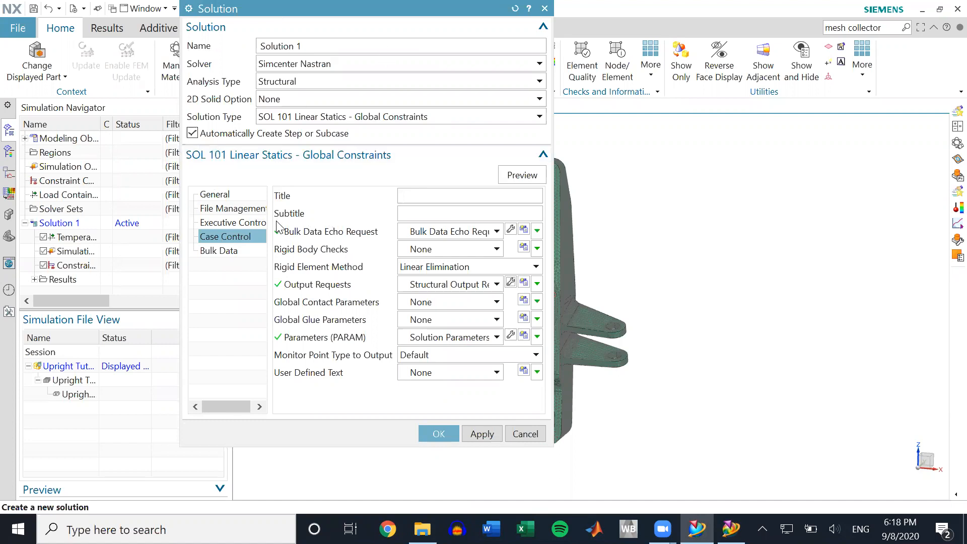
pyautogui.click(439, 435)
pyautogui.click(438, 434)
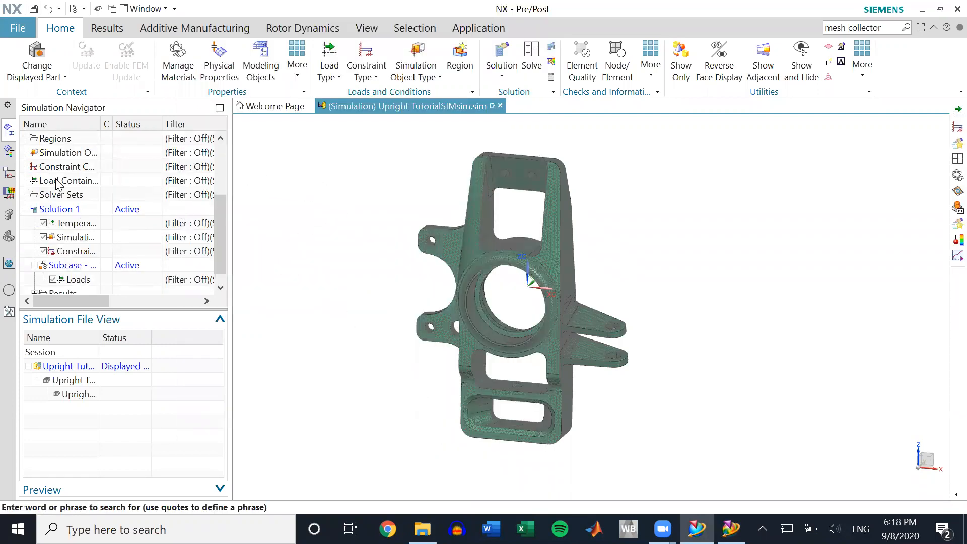
# - Reopen Solution 1 for editing to check its case control settings, and accept it without changes
pyautogui.rightClick(62, 208)
pyautogui.press('Escape')
pyautogui.scroll(3, 165, 222)
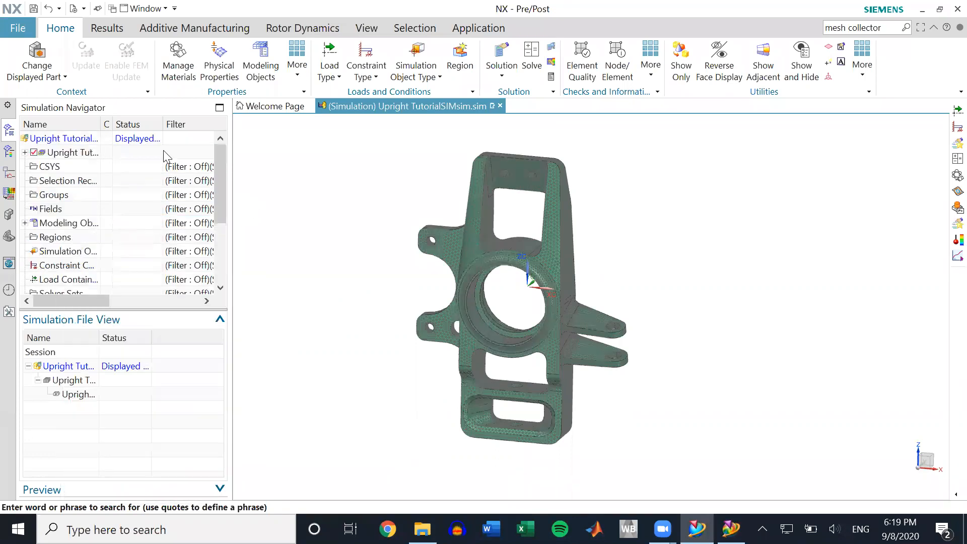
pyautogui.scroll(-3, 83, 181)
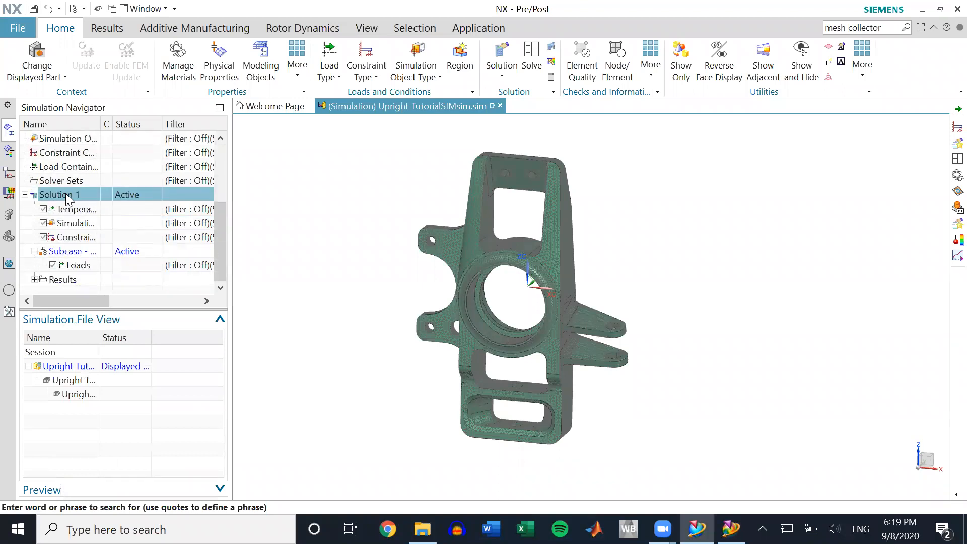
pyautogui.rightClick(69, 195)
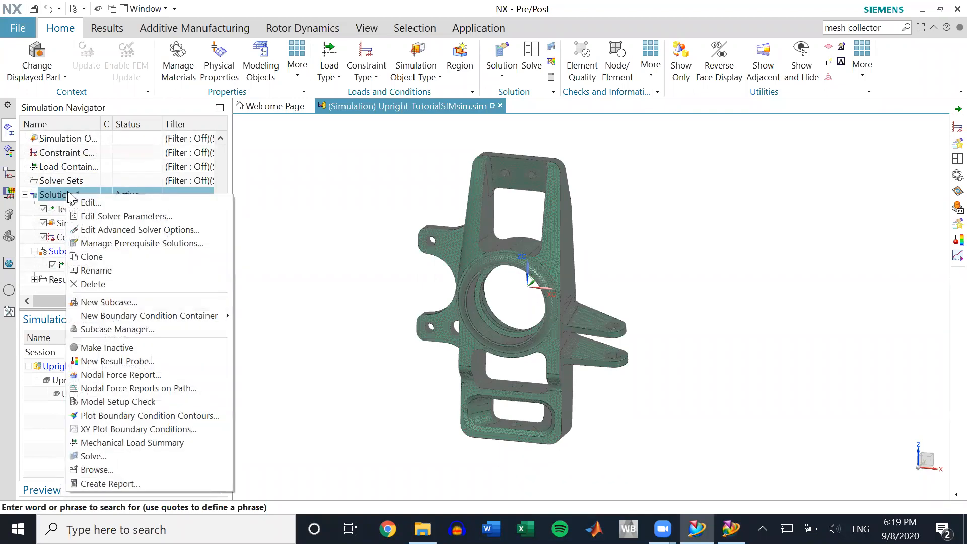
pyautogui.click(93, 203)
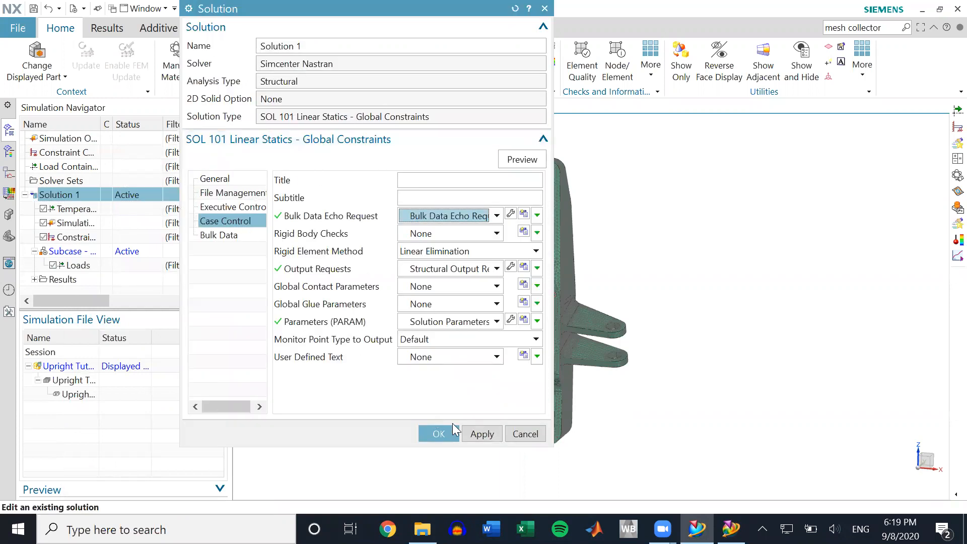
pyautogui.click(438, 434)
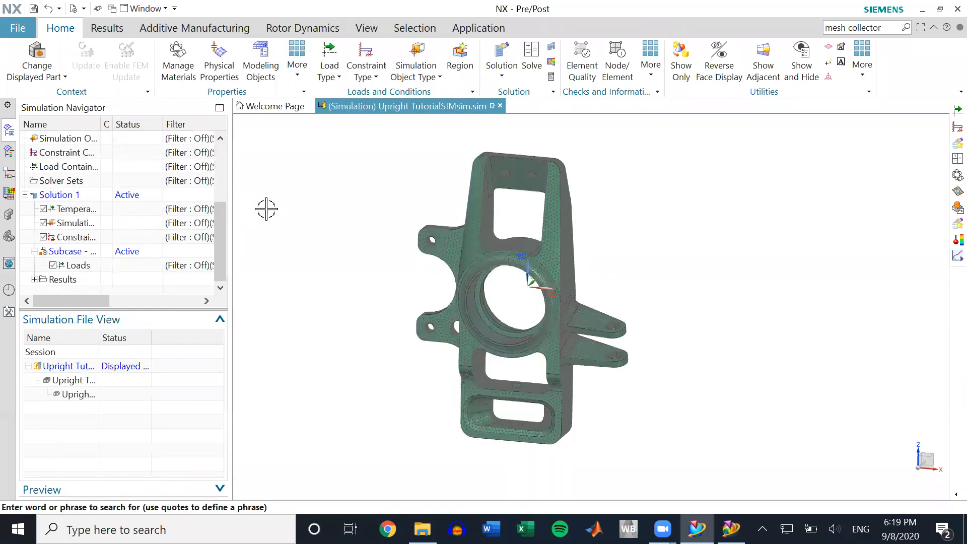
# - Temporarily collapse the Simulation File View to examine the whole simulation tree, including Solution 1 and its subcase
pyautogui.scroll(1, 183, 233)
pyautogui.scroll(2, 183, 232)
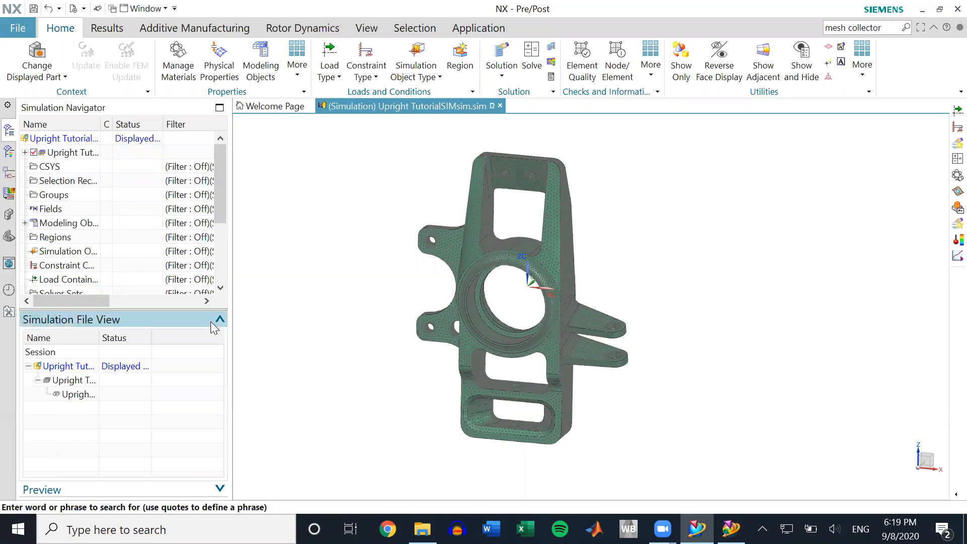
pyautogui.click(113, 320)
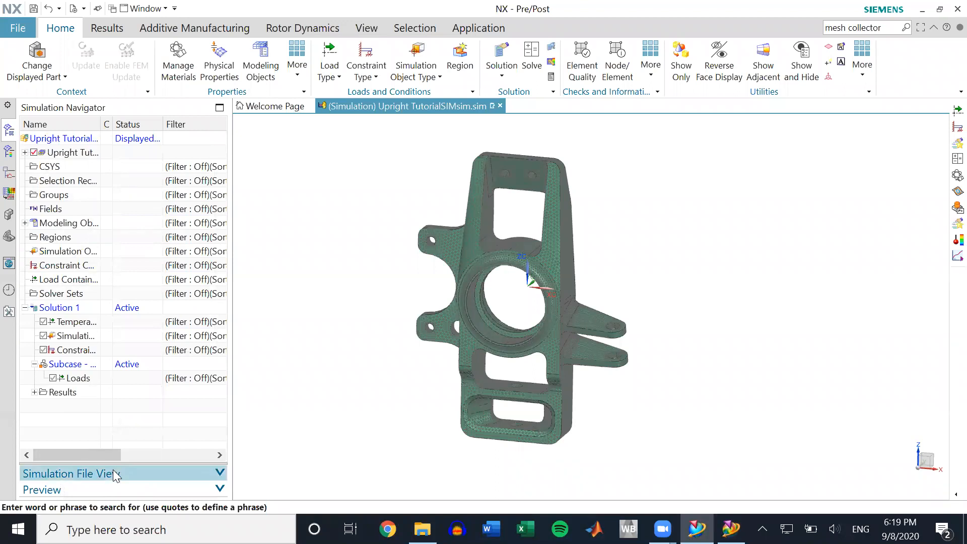
pyautogui.click(114, 474)
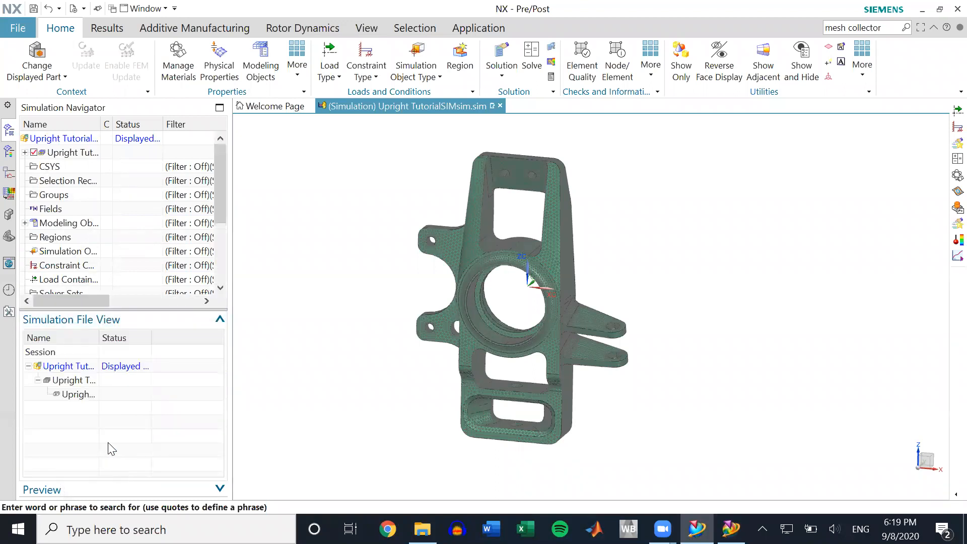
# - Display the FEM file and its source part Upright Tutorial.prt, and show the part in the Modeling application
pyautogui.doubleClick(78, 380)
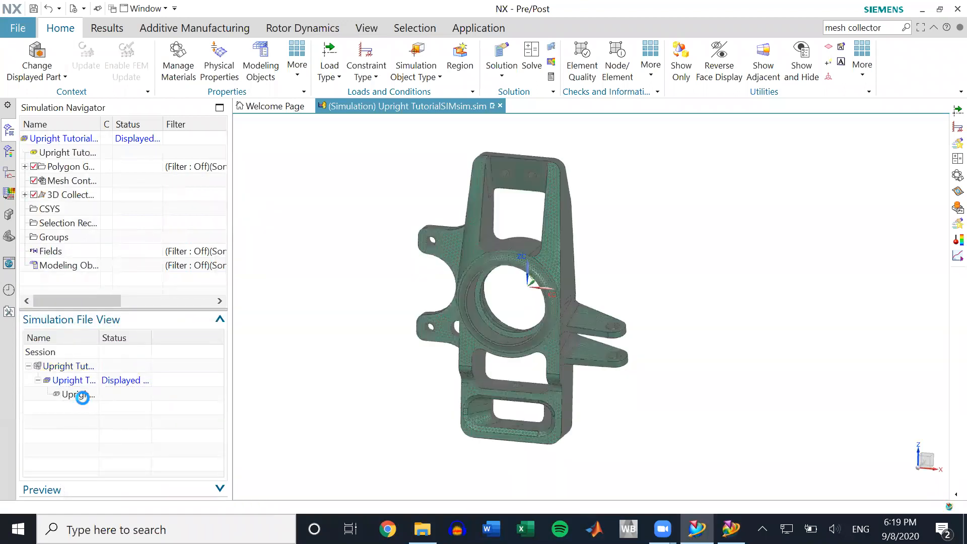
pyautogui.doubleClick(82, 395)
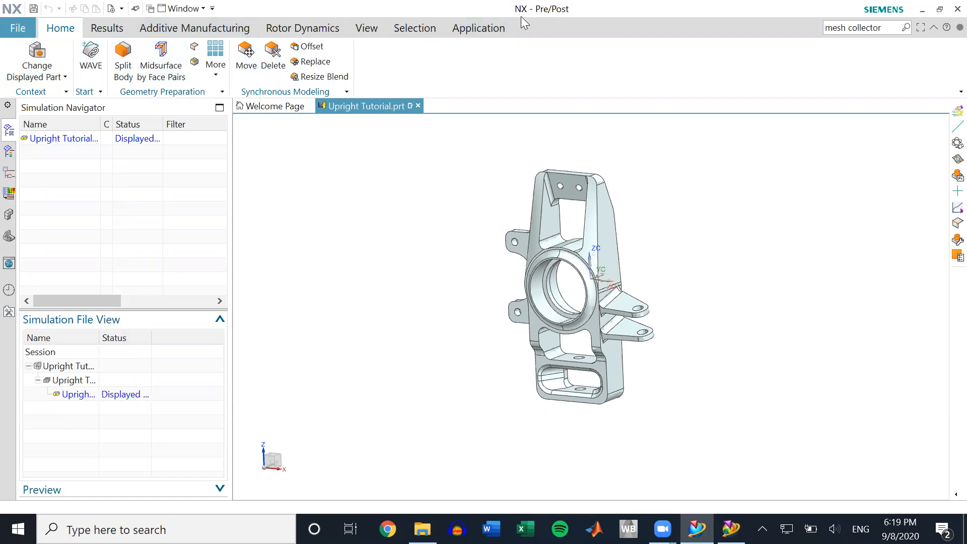
pyautogui.click(489, 28)
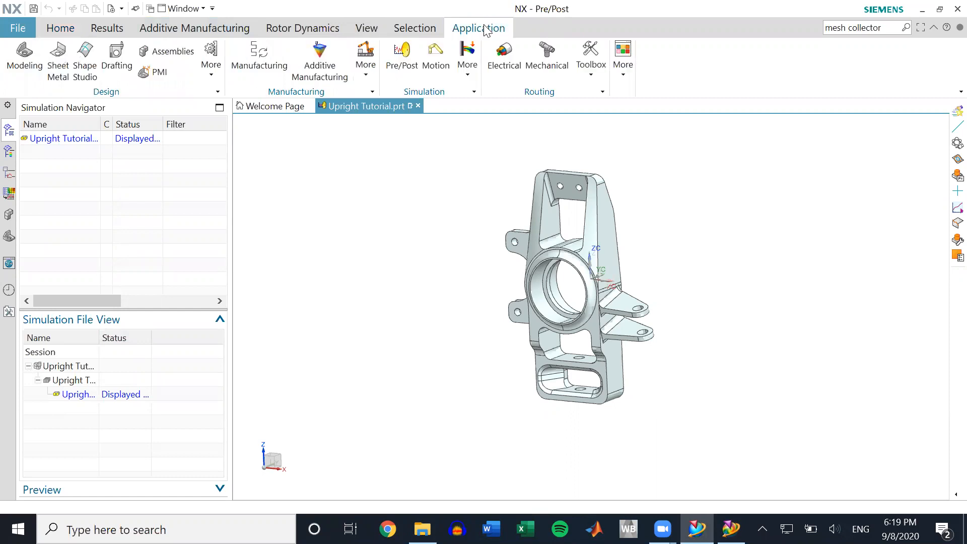
pyautogui.click(20, 56)
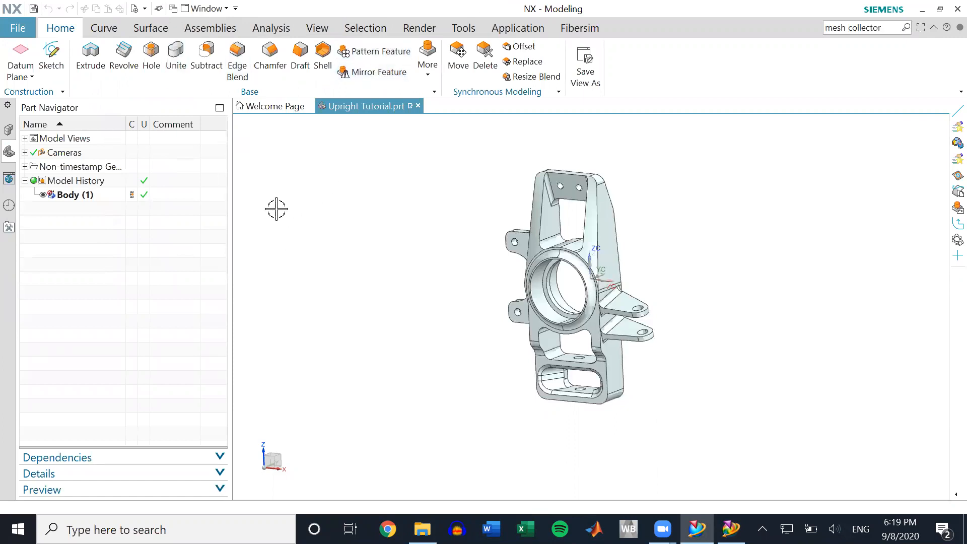
# - Switch the displayed file back to the Upright TutorialSIMsim.sim simulation
pyautogui.click(206, 9)
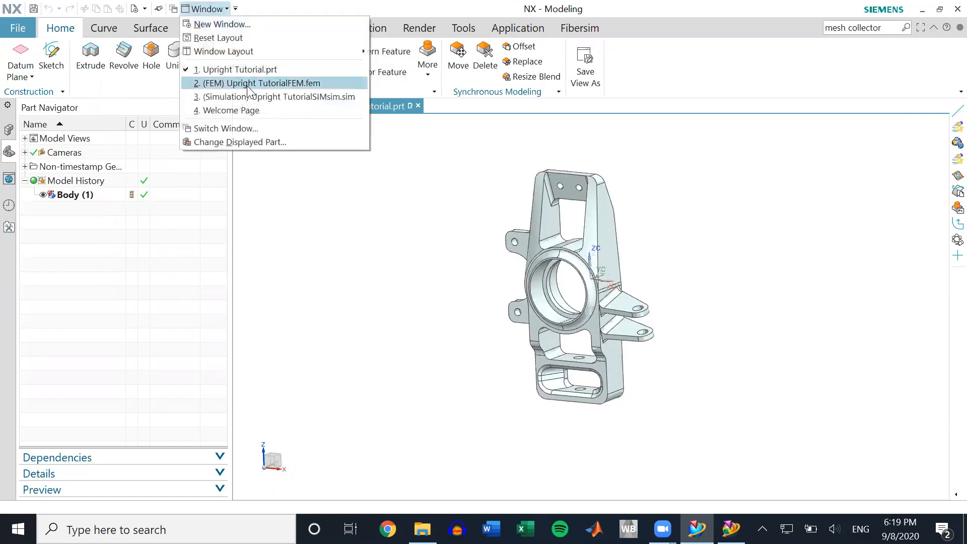
pyautogui.click(206, 8)
pyautogui.click(207, 8)
pyautogui.click(267, 97)
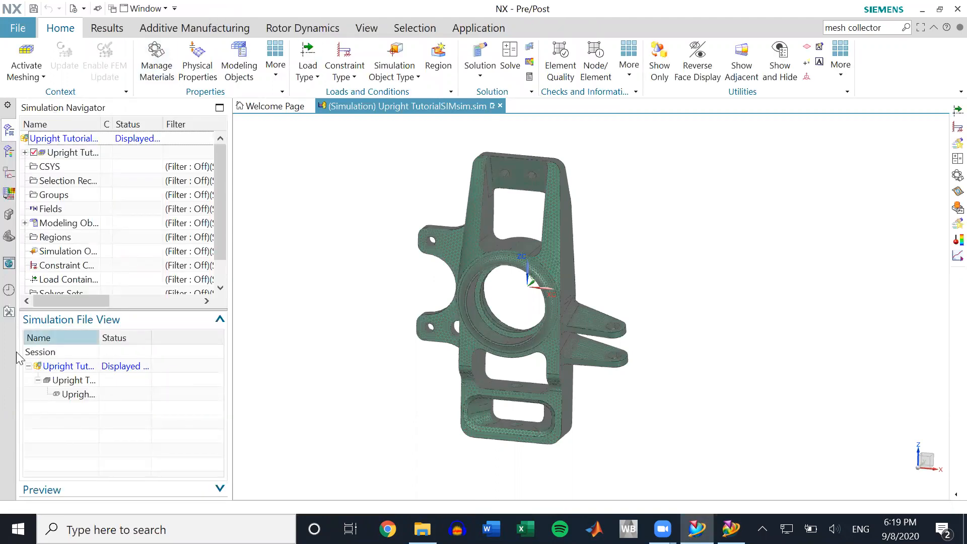
pyautogui.click(146, 8)
pyautogui.click(336, 9)
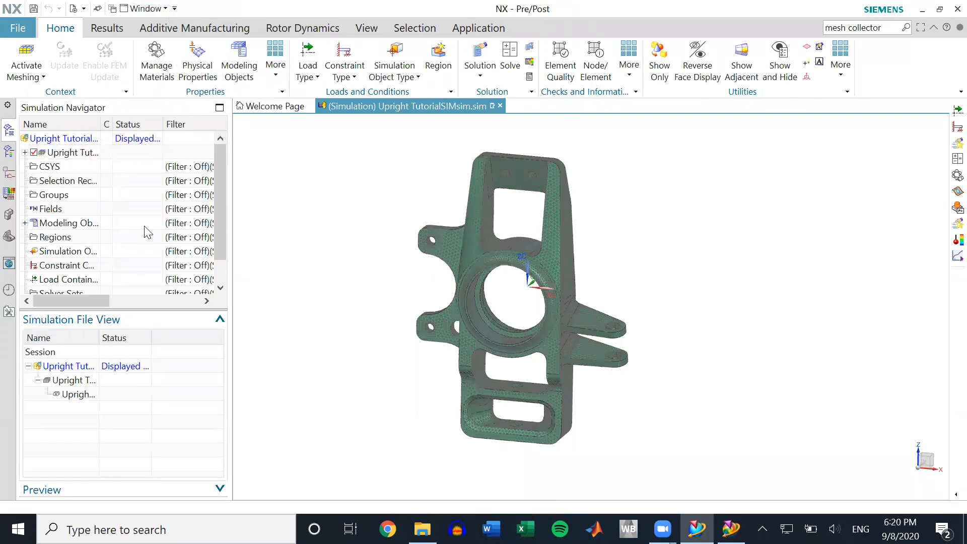
# - Make the FEM the work part, return to the simulation, and expand the FEM's contents in the simulation tree
pyautogui.doubleClick(84, 153)
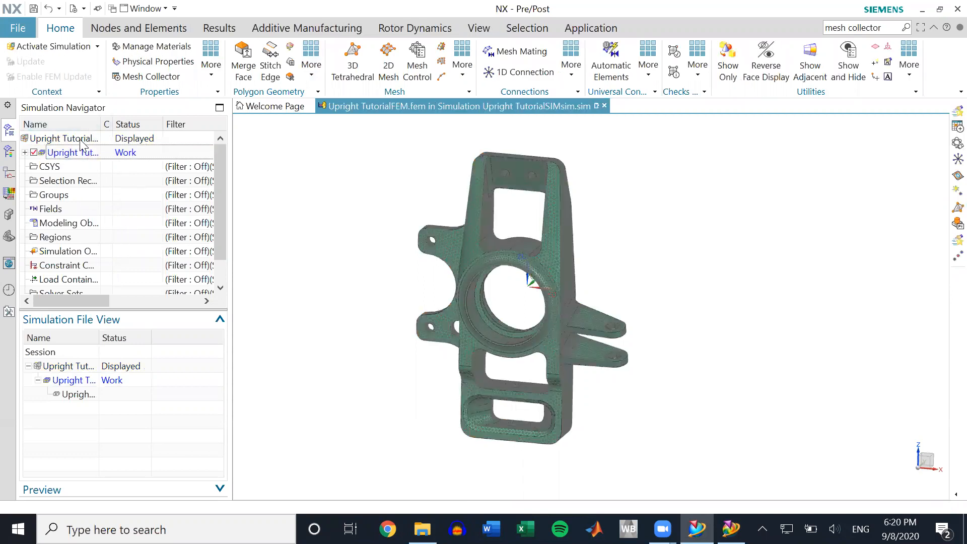
pyautogui.doubleClick(81, 140)
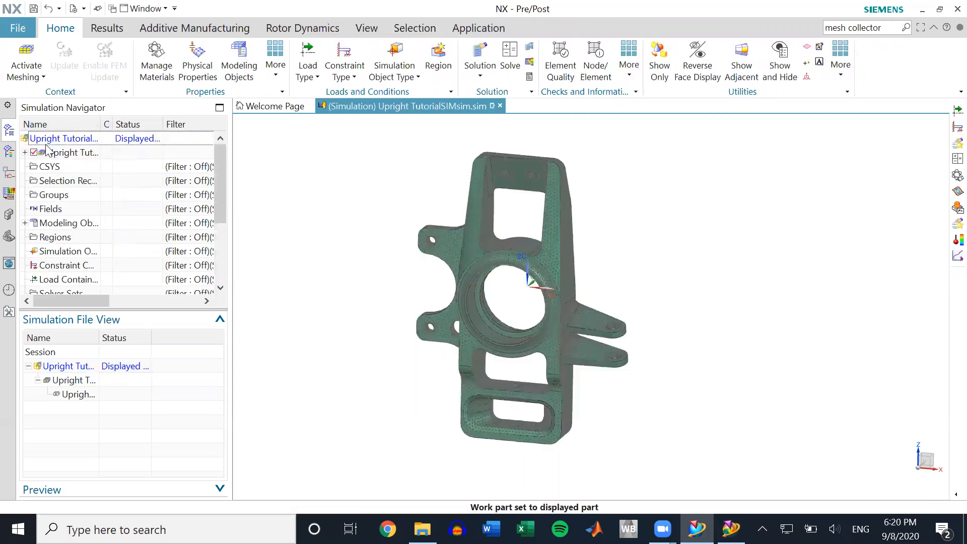
pyautogui.click(25, 153)
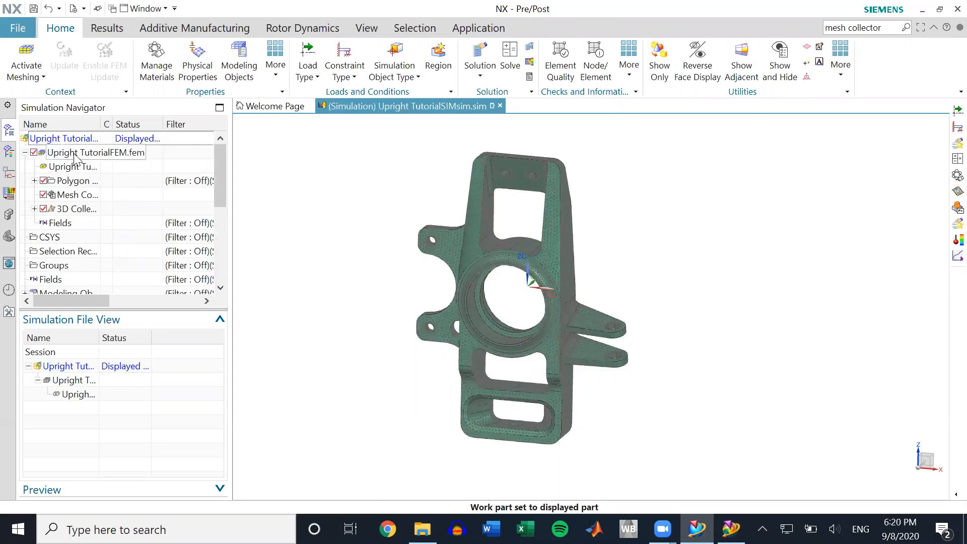
# - Examine the FEM's polygon geometry and temporarily hide its 3D collectors, leaving the FEM collapsed in the simulation tree
pyautogui.click(25, 152)
pyautogui.click(24, 152)
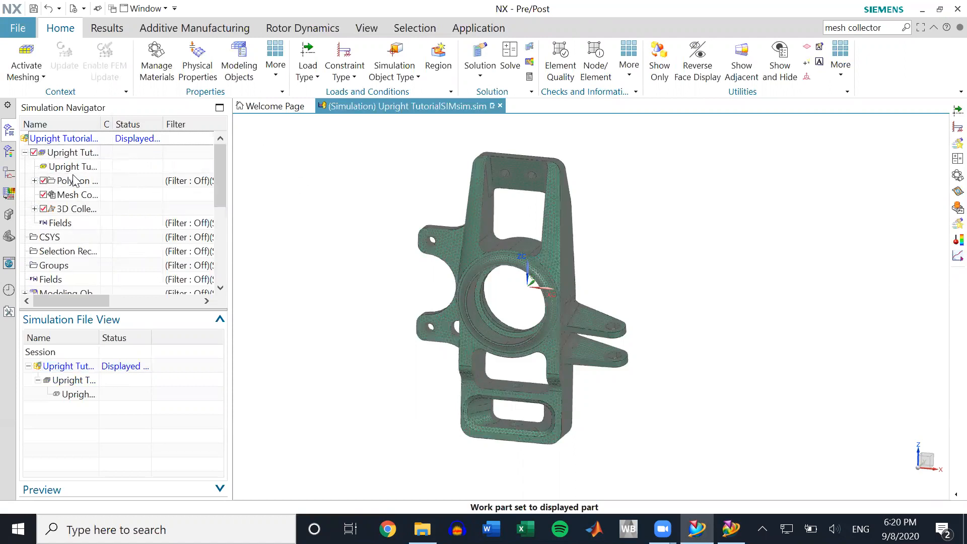
pyautogui.click(35, 181)
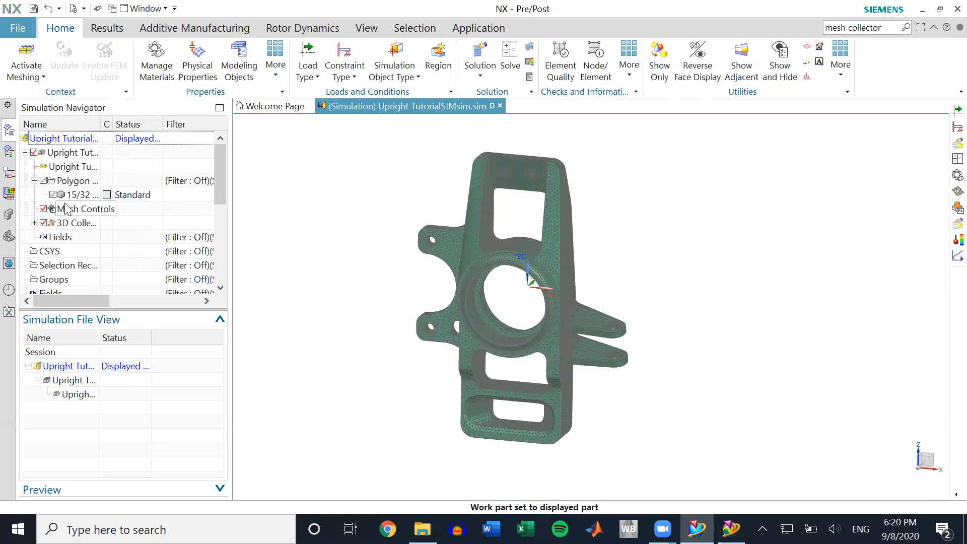
pyautogui.click(44, 223)
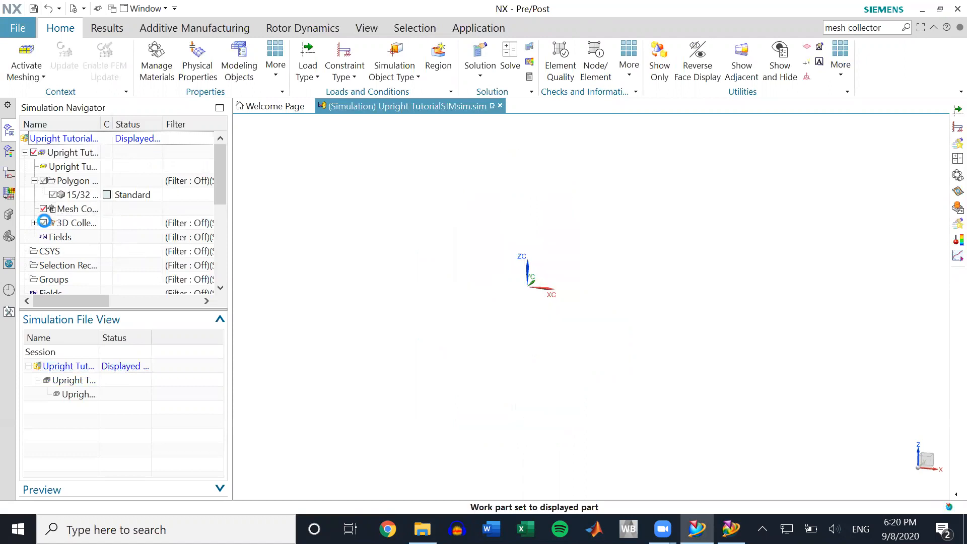
pyautogui.click(43, 223)
pyautogui.click(35, 223)
pyautogui.click(34, 223)
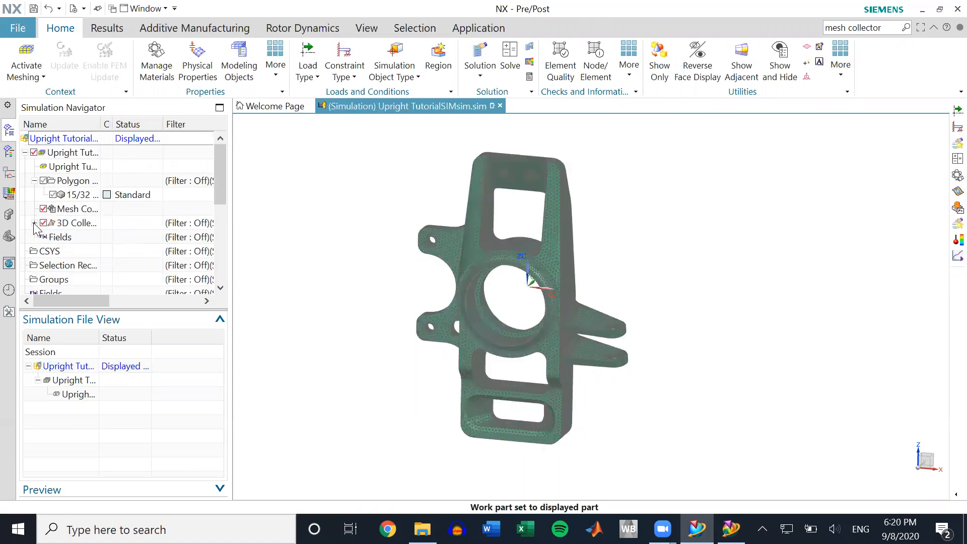
pyautogui.click(26, 152)
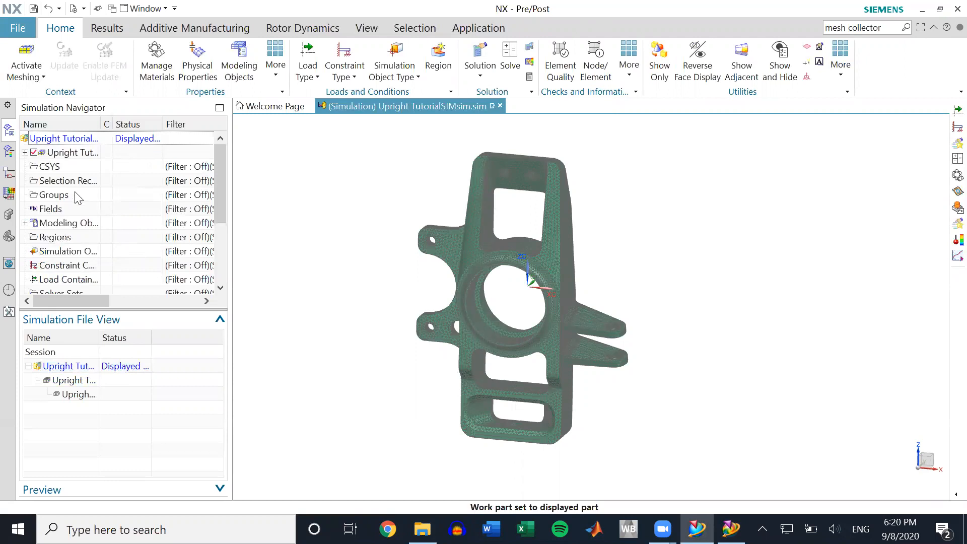
# - Look through the simulation tree's constraint and load containers and the contents of Solution 1
pyautogui.scroll(-2, 68, 209)
pyautogui.scroll(1, 59, 218)
pyautogui.scroll(1, 59, 218)
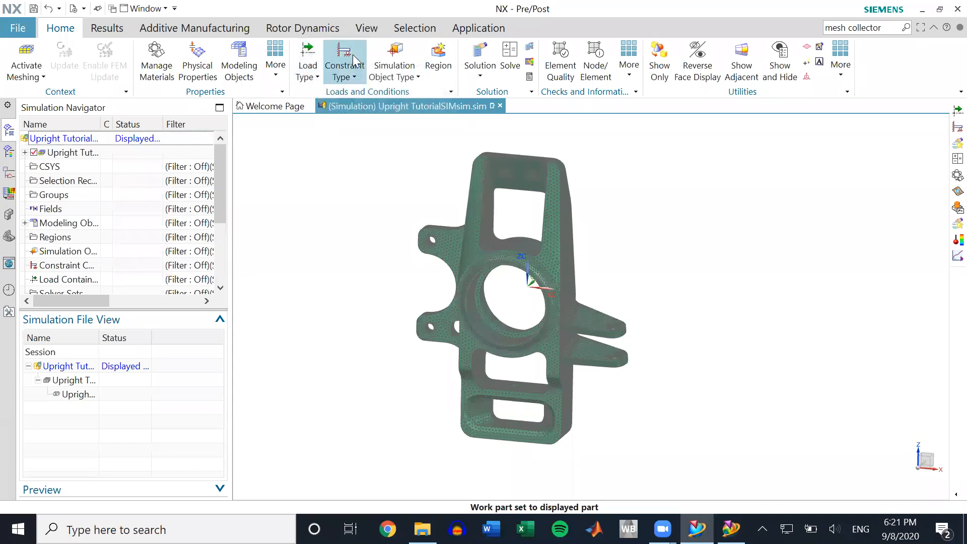
pyautogui.scroll(-3, 162, 222)
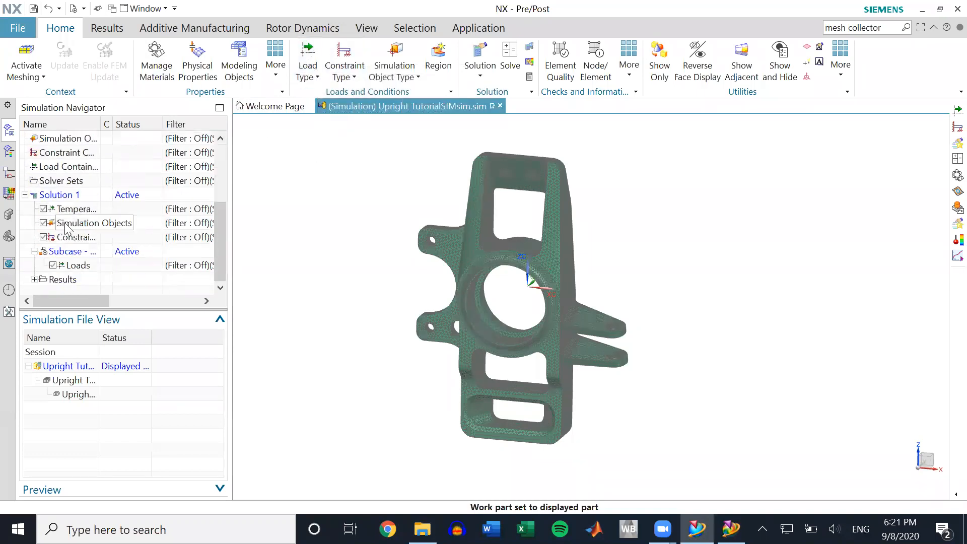
pyautogui.scroll(3, 75, 217)
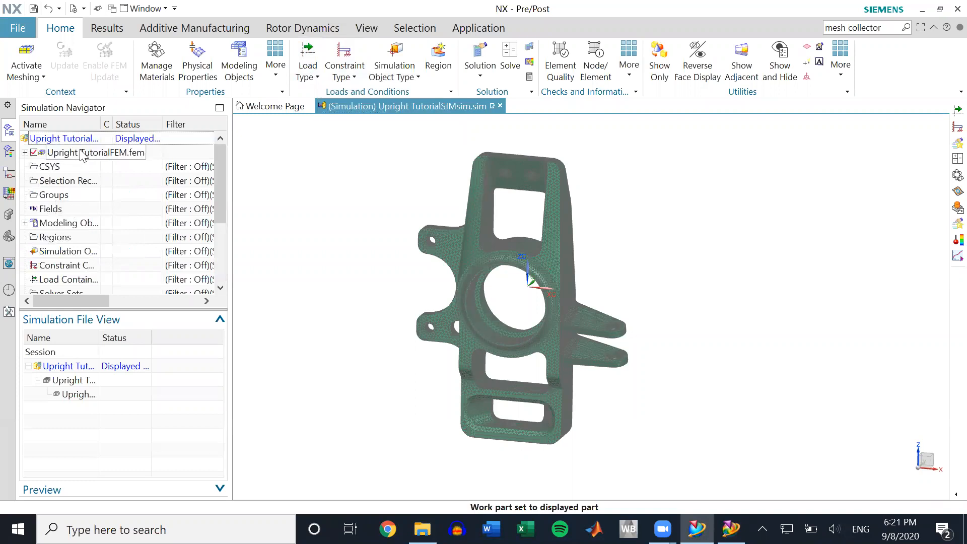
pyautogui.scroll(-2, 76, 218)
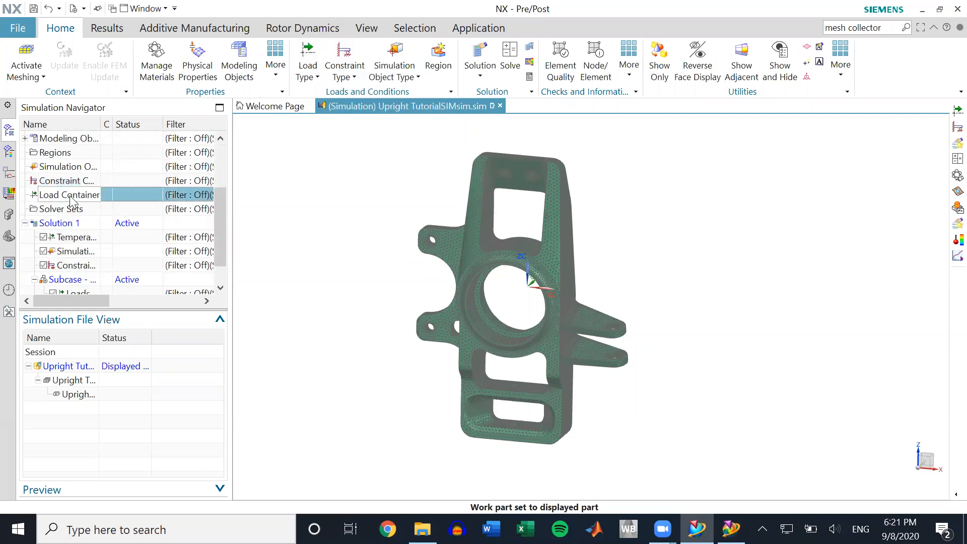
# - Start a User Defined SPC constraint and show the FEM's polygon geometry so that its faces can be selected
pyautogui.click(70, 195)
pyautogui.rightClick(73, 182)
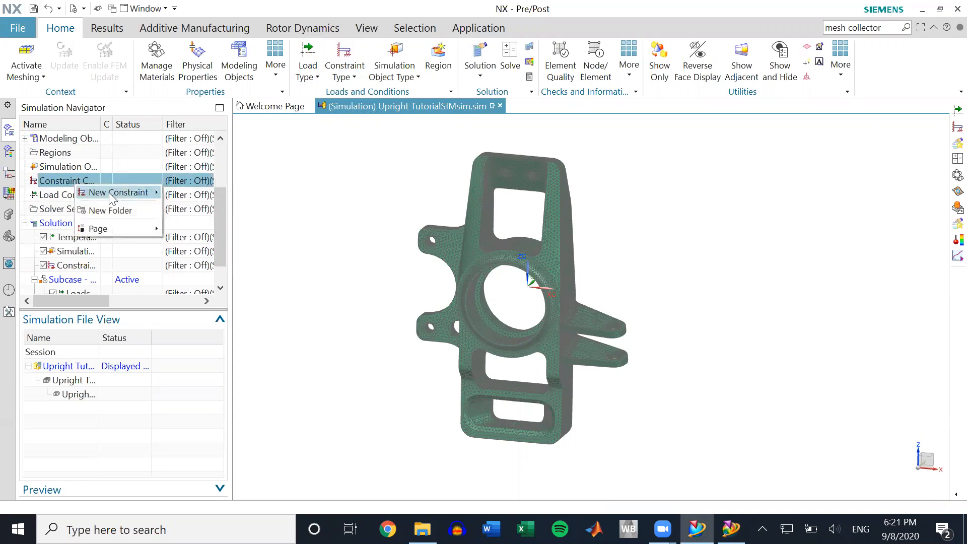
pyautogui.moveTo(126, 193)
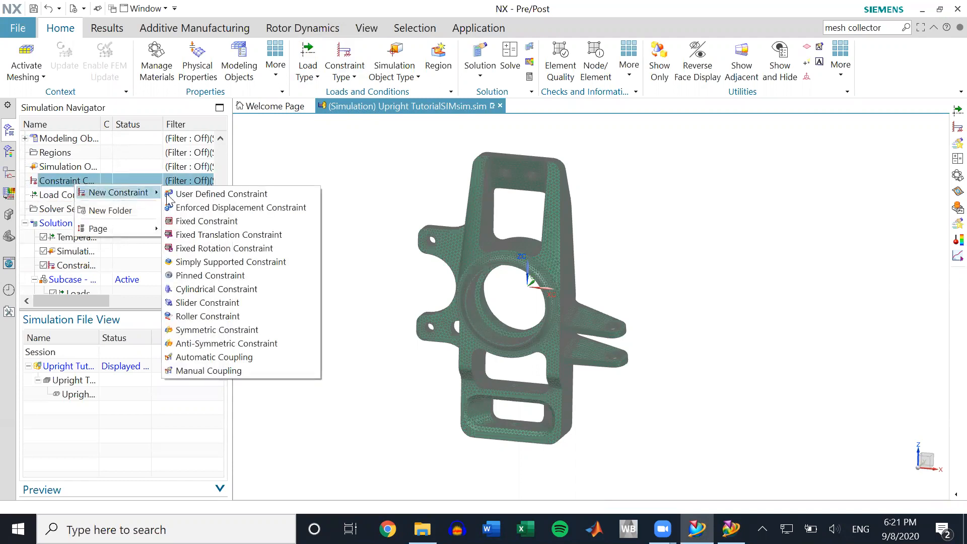
pyautogui.click(194, 196)
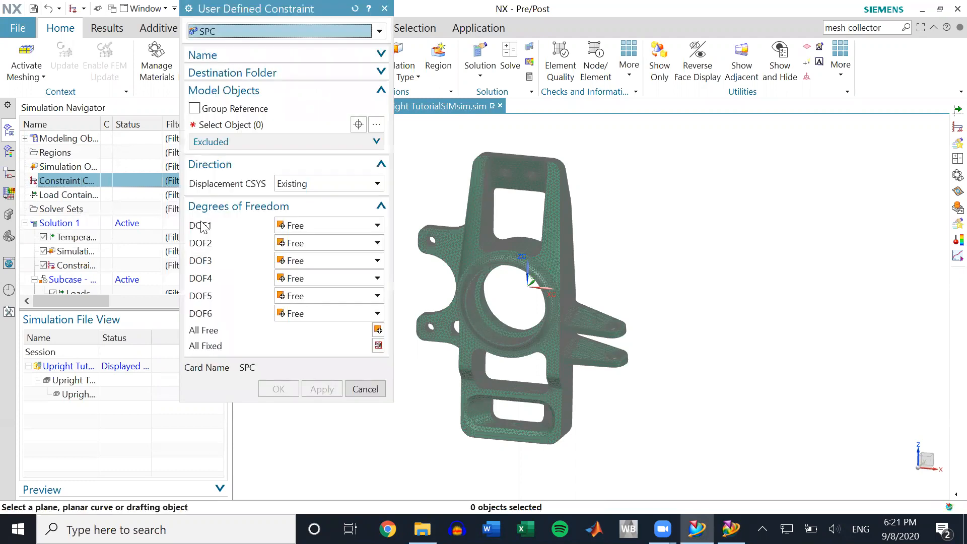
pyautogui.moveTo(308, 12); pyautogui.dragTo(277, 38)
pyautogui.scroll(3, 438, 229)
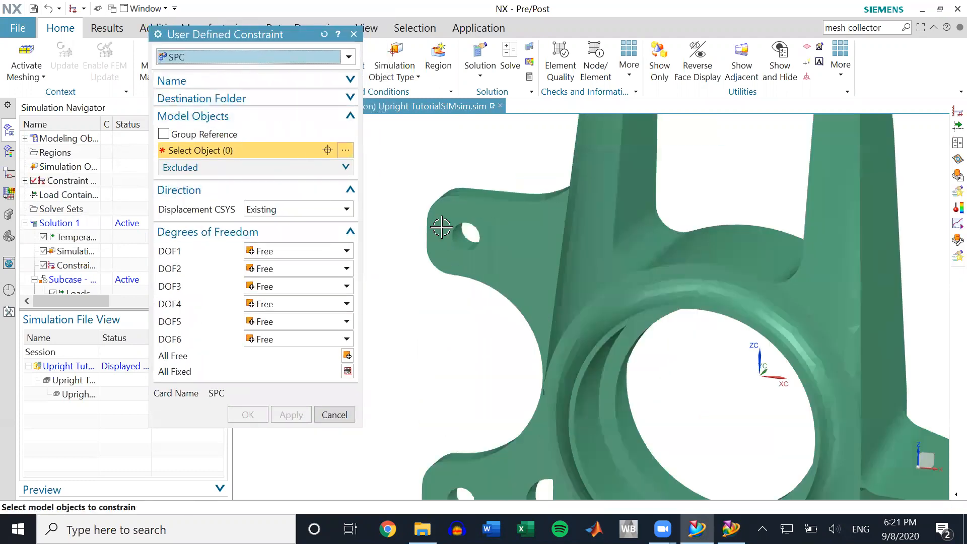
pyautogui.scroll(3, 460, 248)
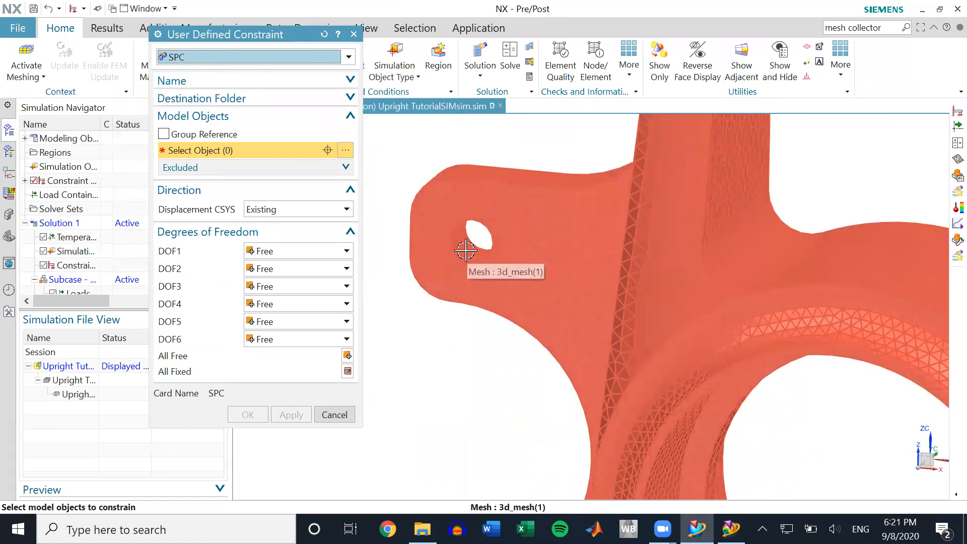
pyautogui.scroll(2, 35, 206)
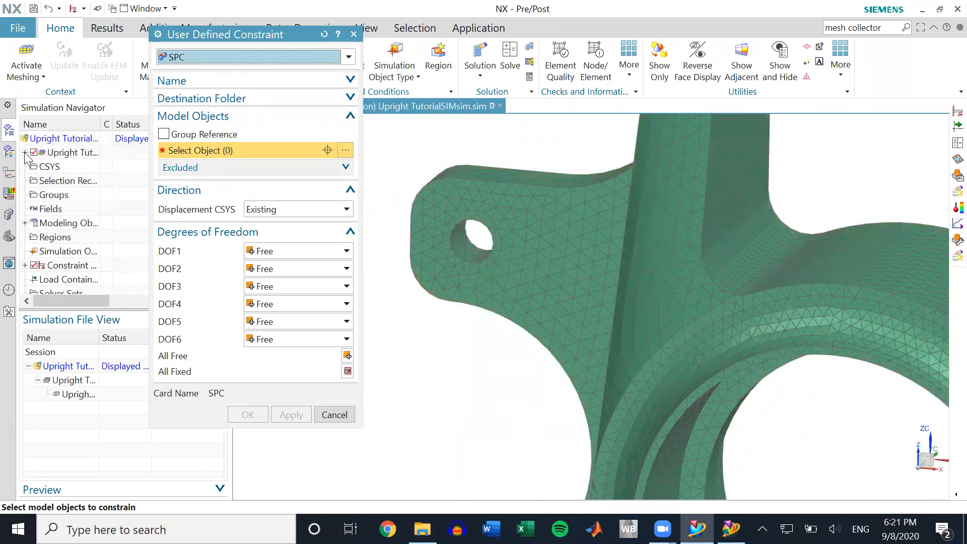
pyautogui.click(24, 152)
pyautogui.click(42, 181)
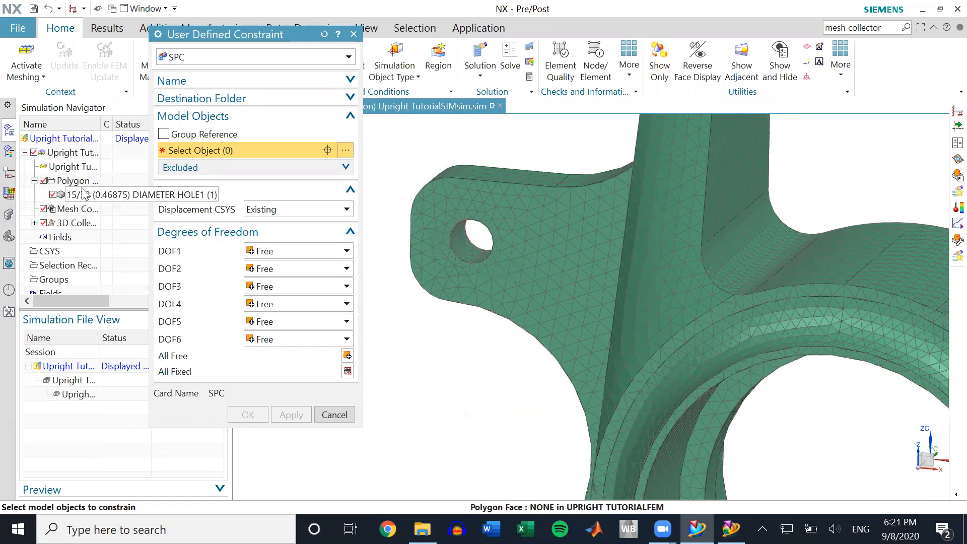
# - Select both inner faces of the outer bolt hole in each of the two left lugs as constraint objects
pyautogui.click(459, 250)
pyautogui.moveTo(470, 274); pyautogui.dragTo(436, 233, button='middle')
pyautogui.click(436, 238)
pyautogui.moveTo(490, 282); pyautogui.dragTo(478, 259, button='middle')
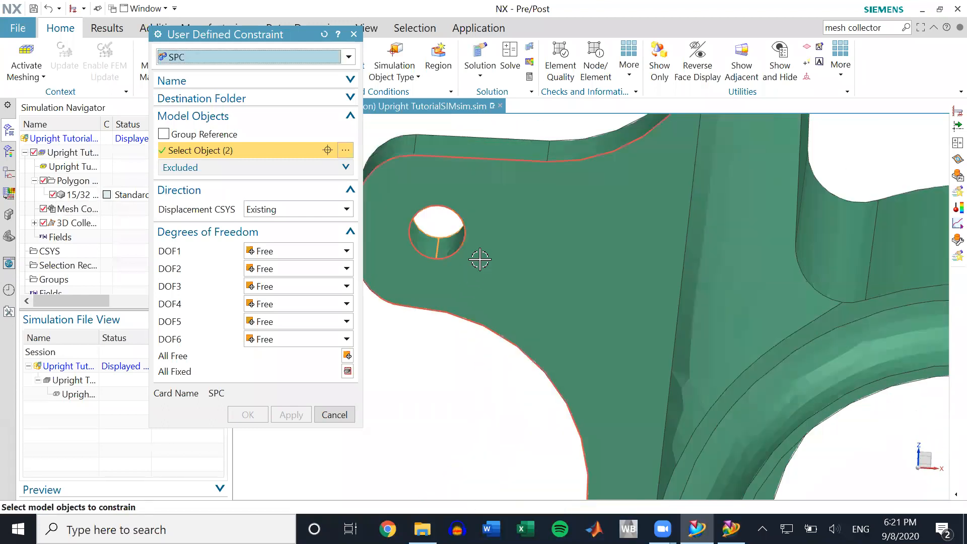
pyautogui.scroll(-5, 476, 257)
pyautogui.scroll(5, 467, 444)
pyautogui.click(456, 406)
pyautogui.click(457, 407)
pyautogui.scroll(-5, 550, 311)
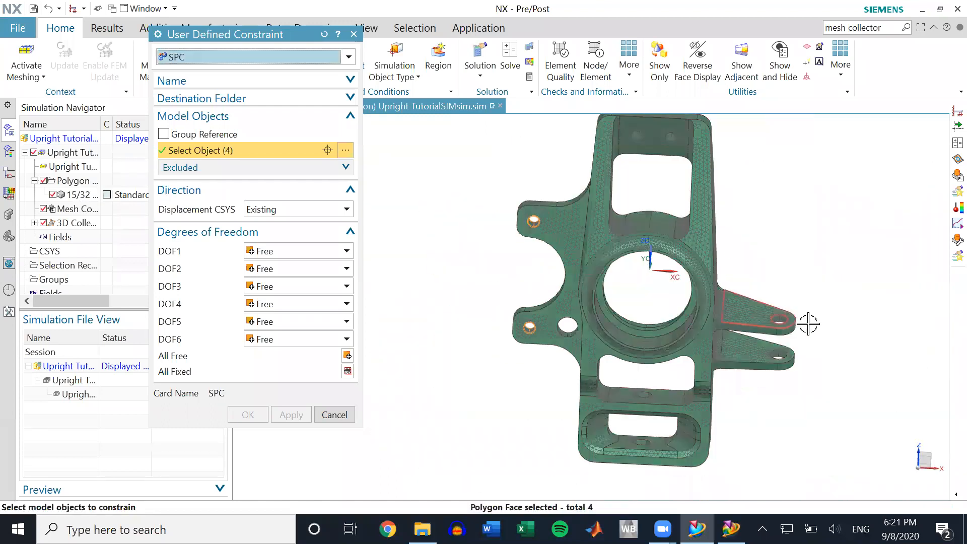
# - Add both inner faces of the hole in the upper right arm to the constraint selection
pyautogui.scroll(5, 787, 323)
pyautogui.click(749, 316)
pyautogui.click(749, 319)
pyautogui.scroll(-5, 749, 318)
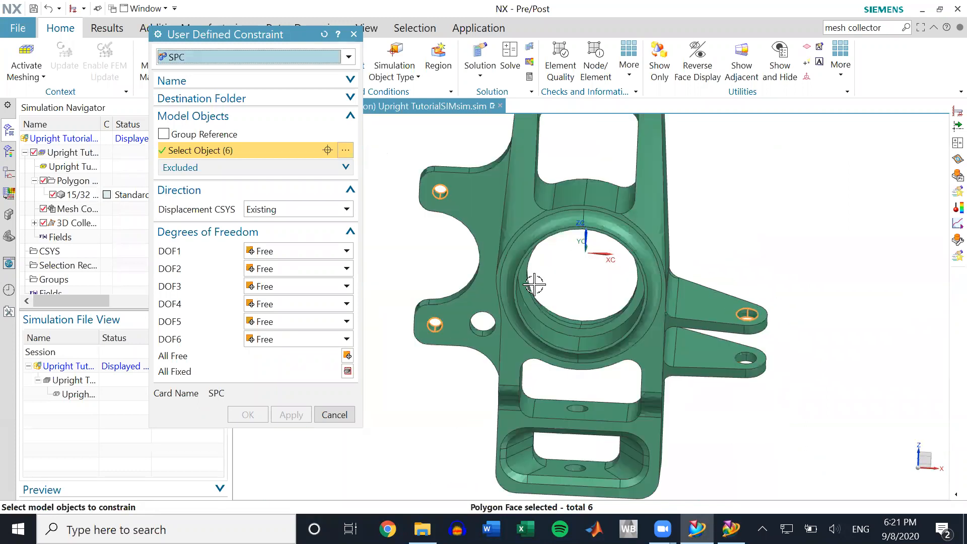
pyautogui.scroll(-5, 610, 229)
pyautogui.scroll(4, 594, 191)
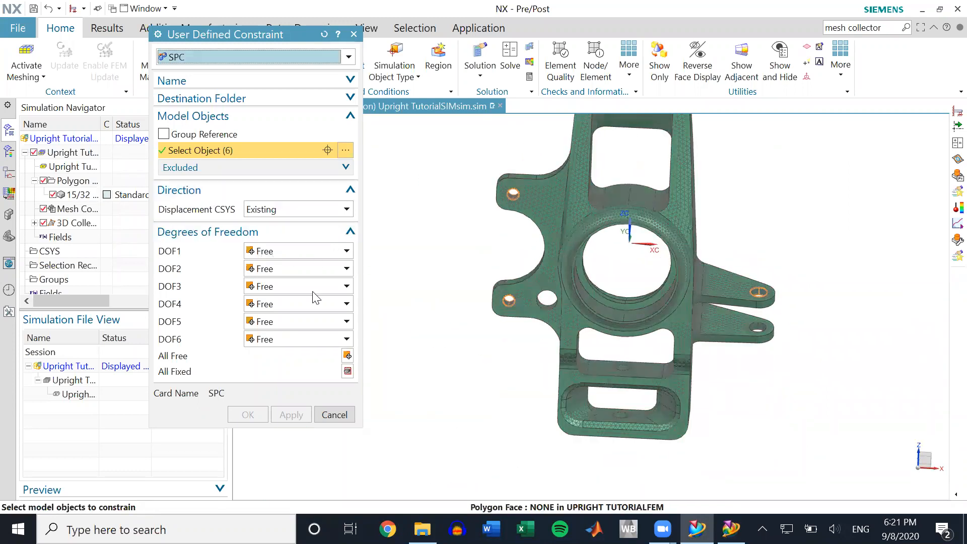
# - Set all six degrees of freedom to Fixed, create the constraint, and inspect it on the lug holes
pyautogui.click(348, 372)
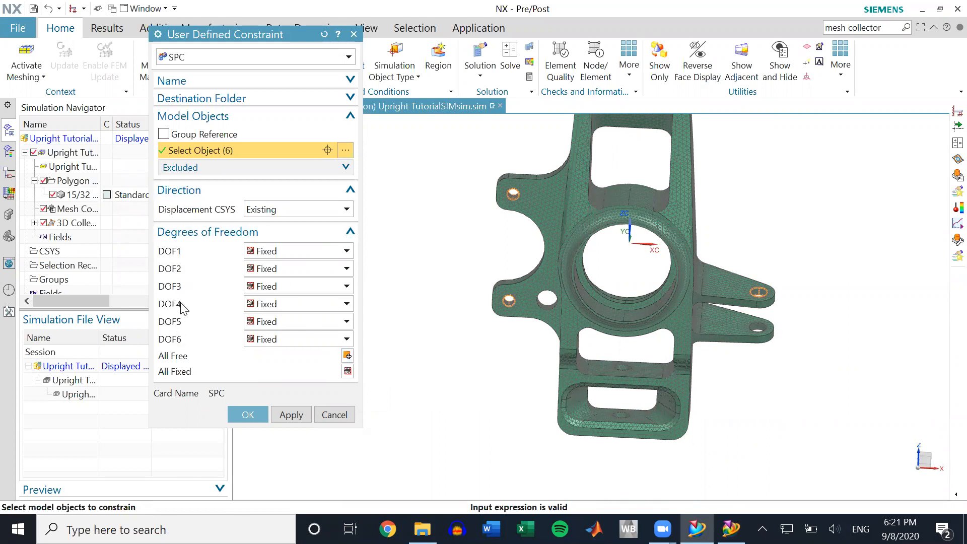
pyautogui.click(333, 250)
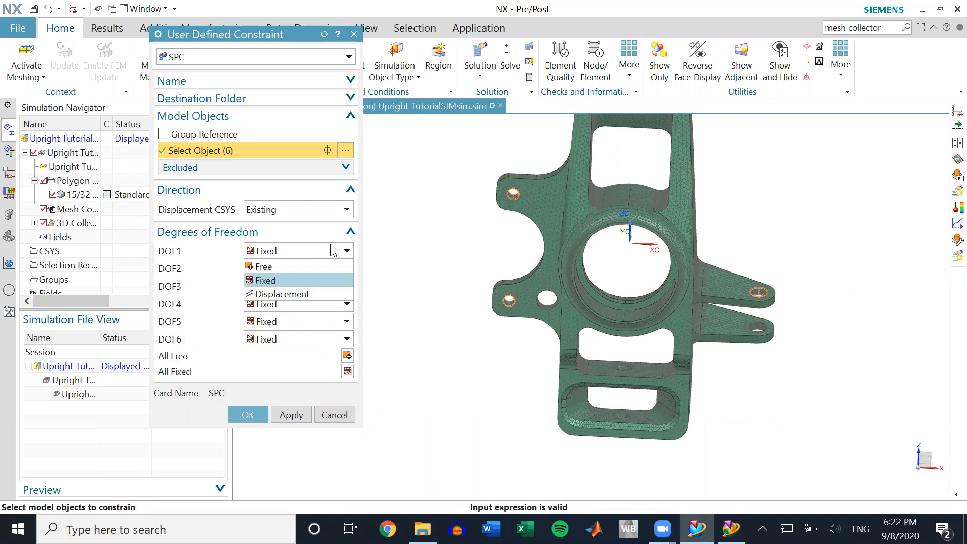
pyautogui.click(333, 250)
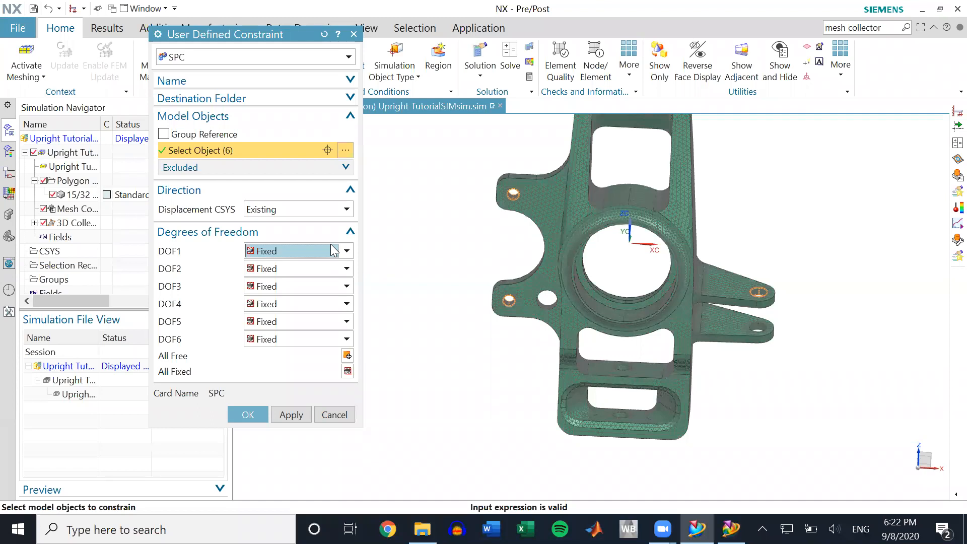
pyautogui.click(333, 250)
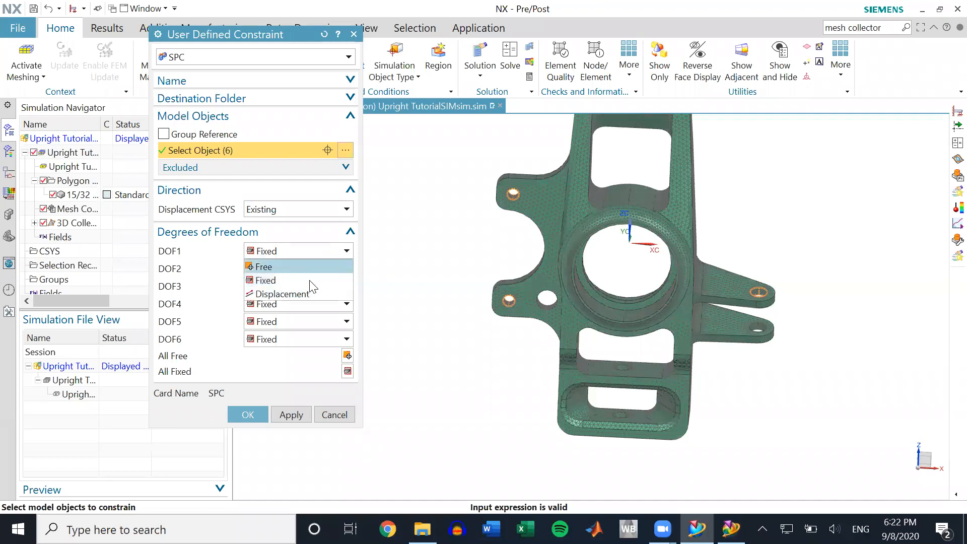
pyautogui.click(301, 234)
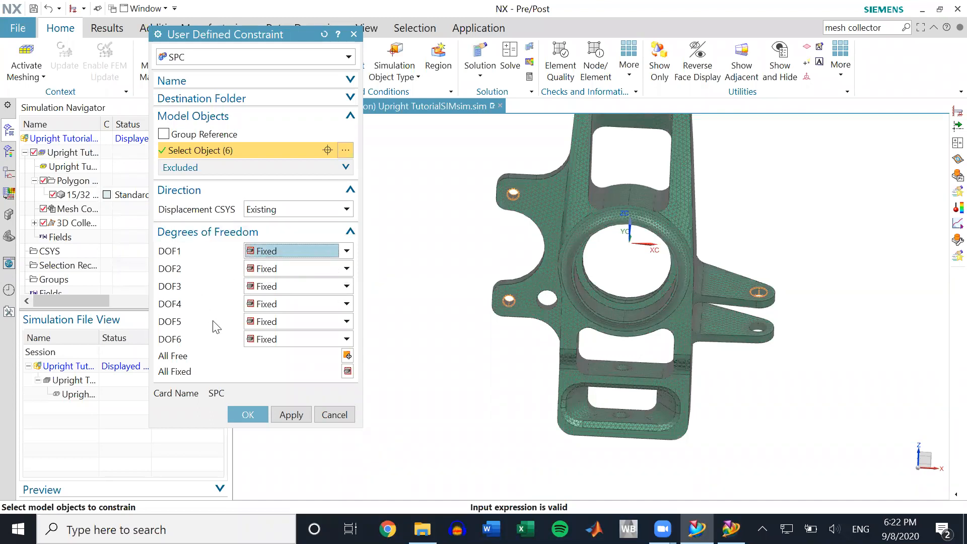
pyautogui.click(247, 414)
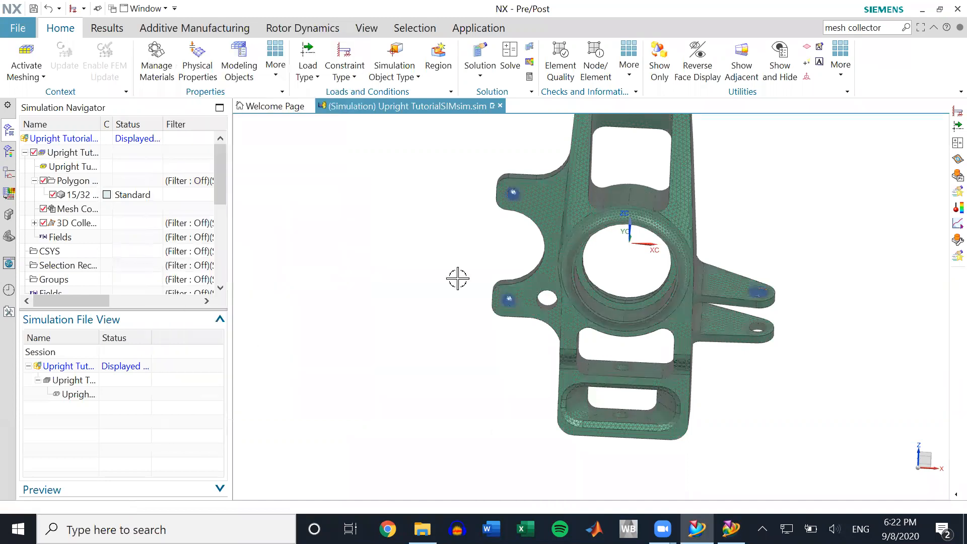
pyautogui.scroll(5, 545, 193)
pyautogui.scroll(1, 554, 186)
pyautogui.scroll(-4, 559, 216)
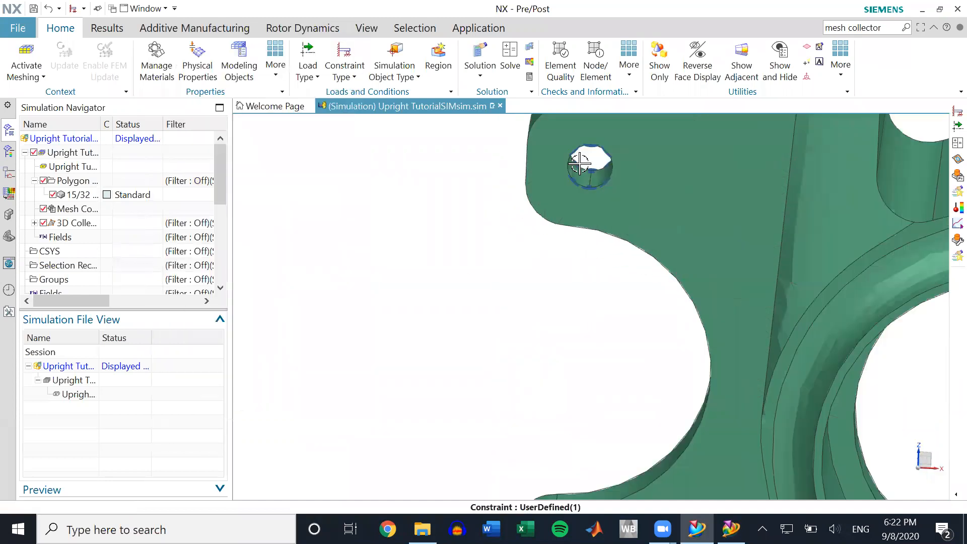
pyautogui.scroll(-4, 560, 244)
pyautogui.scroll(4, 557, 313)
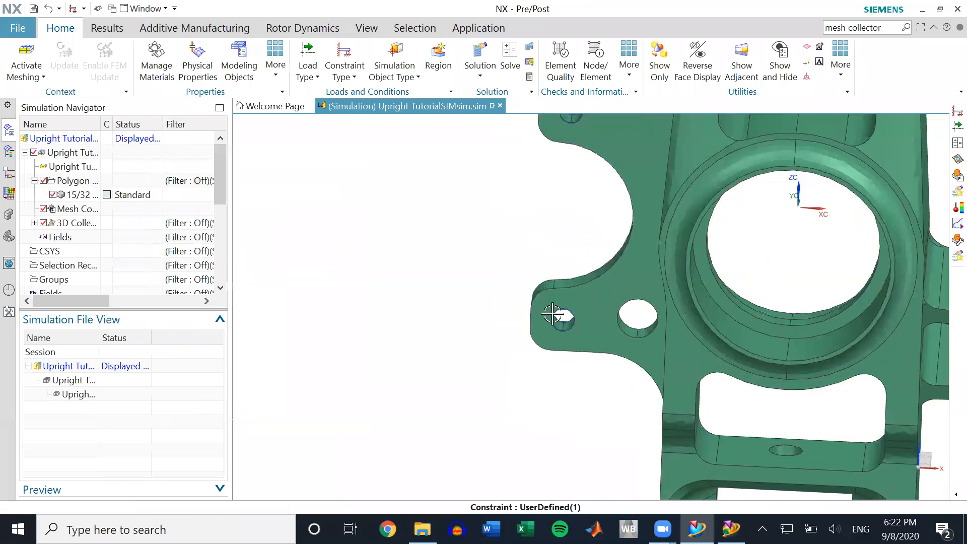
pyautogui.scroll(-4, 539, 276)
# - Start a Magnitude and Direction force load and select the inner cylindrical face of the central bearing bore
pyautogui.click(311, 74)
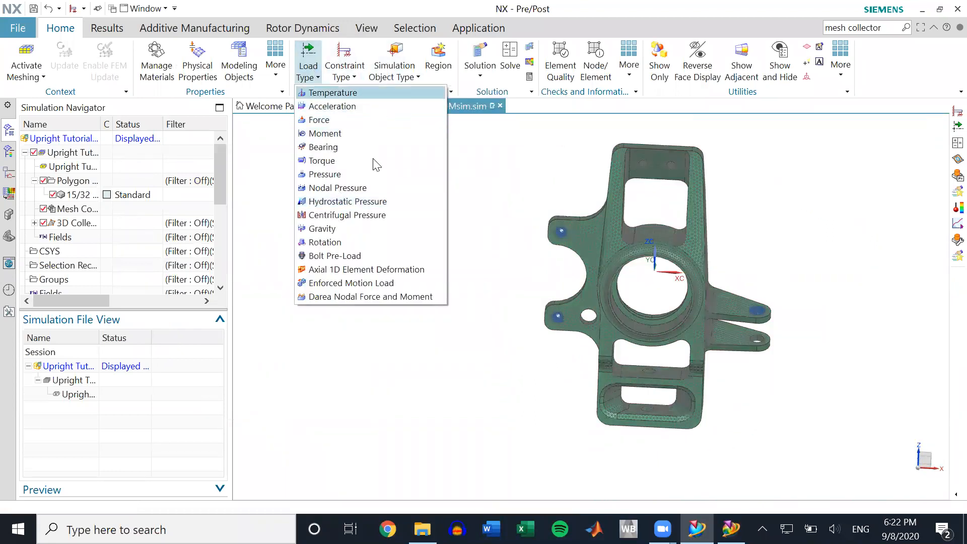
pyautogui.click(365, 120)
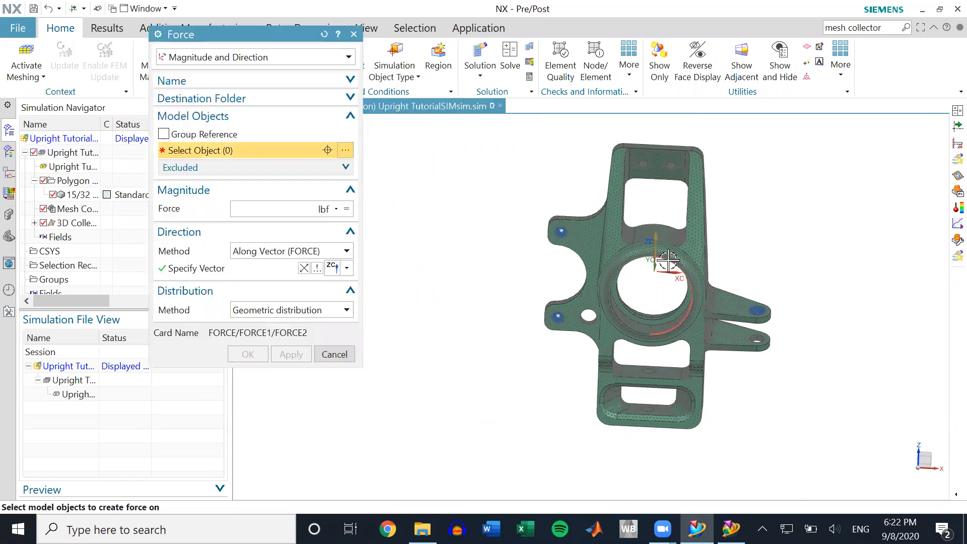
pyautogui.scroll(5, 655, 282)
pyautogui.moveTo(633, 319); pyautogui.dragTo(510, 326, button='middle')
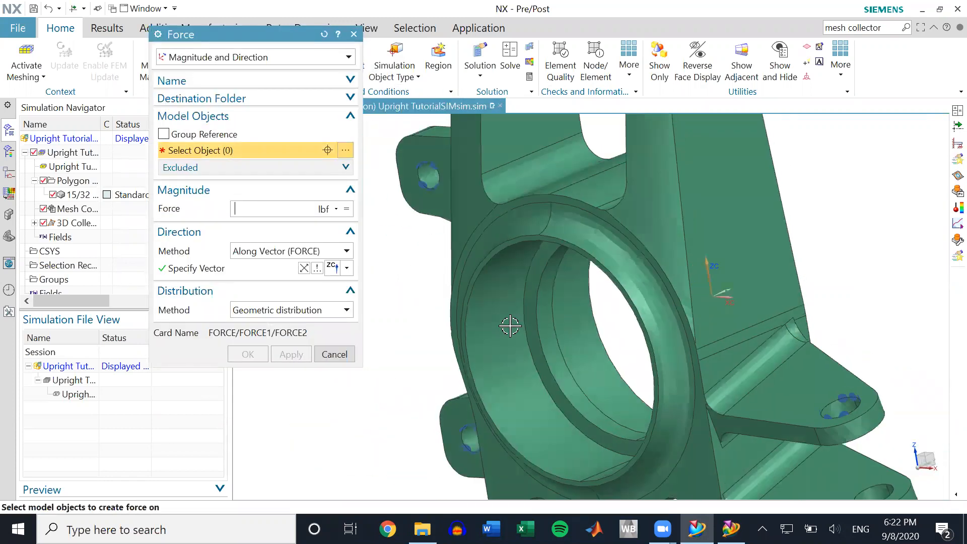
pyautogui.click(510, 325)
pyautogui.moveTo(576, 315); pyautogui.dragTo(581, 314, button='middle')
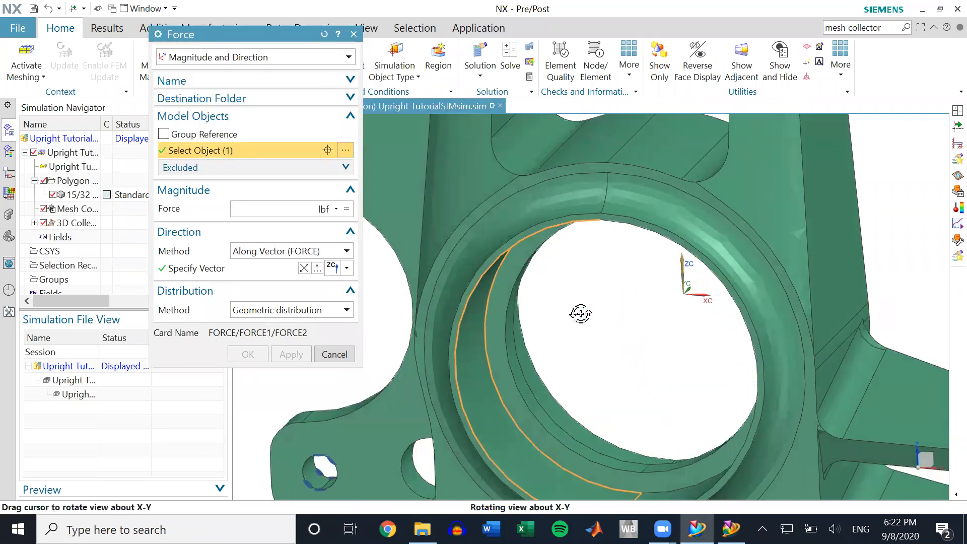
pyautogui.scroll(-6, 580, 314)
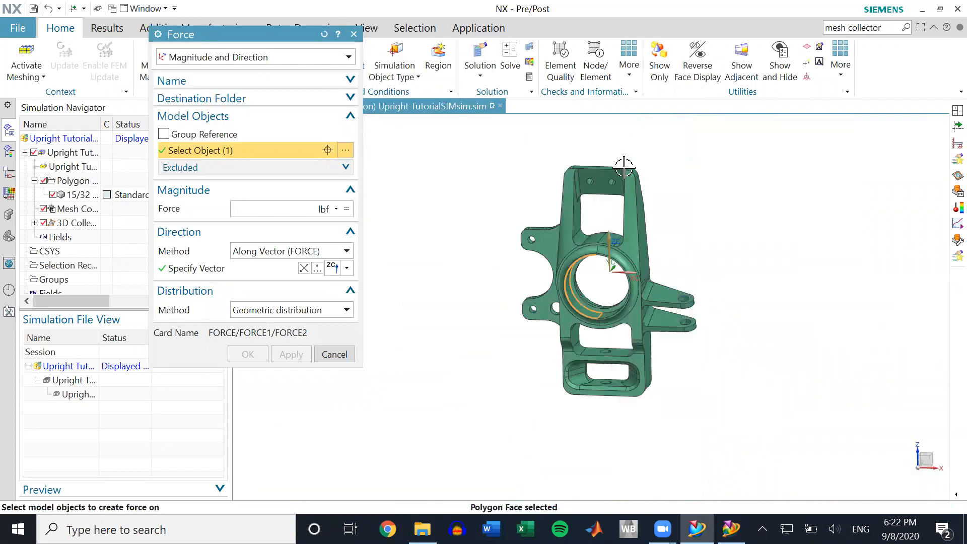
# - Set the force magnitude on the bearing-bore face to 5000 N
pyautogui.scroll(5, 604, 292)
pyautogui.click(277, 210)
pyautogui.click(323, 209)
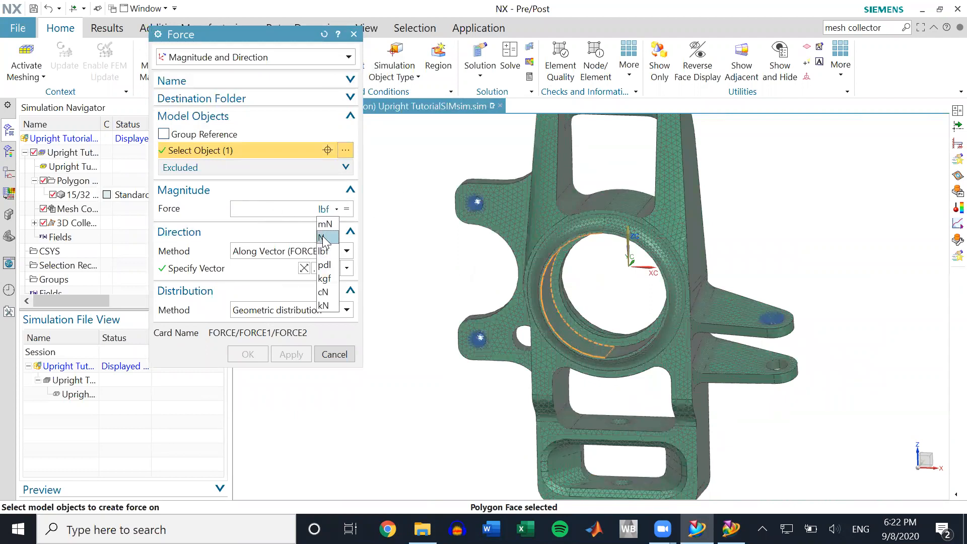
pyautogui.click(325, 237)
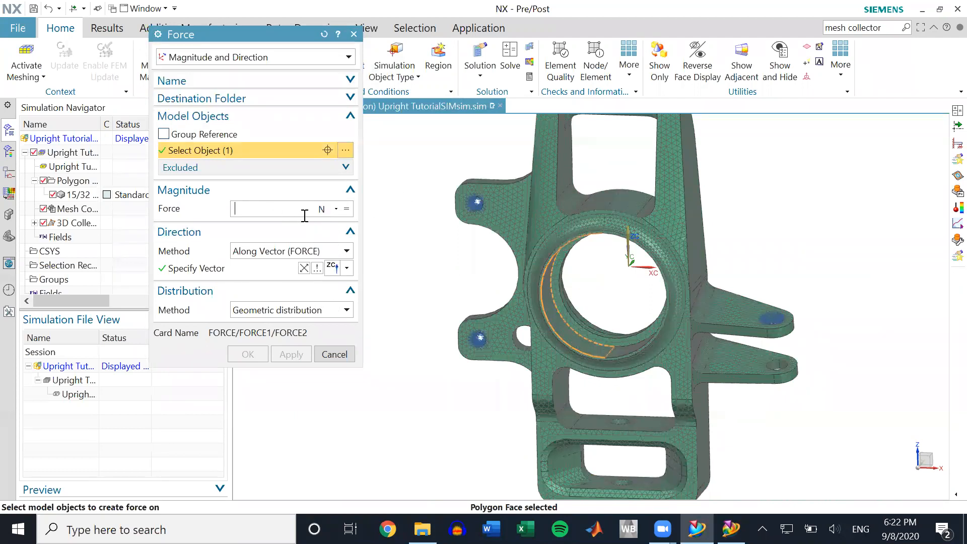
pyautogui.write('5000')
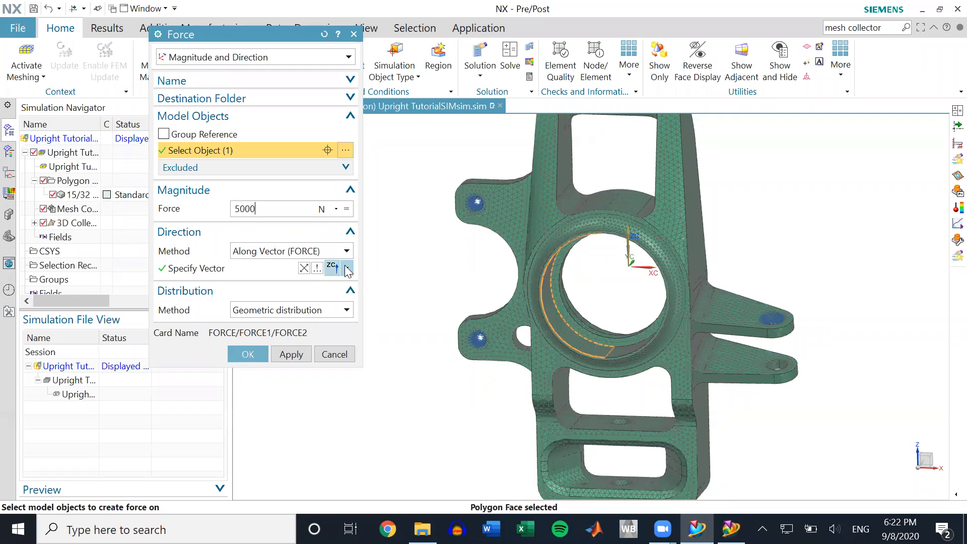
# - Keep the Along Vector direction method and point the force along the -XC axis, checking the arrow at the bore
pyautogui.click(346, 251)
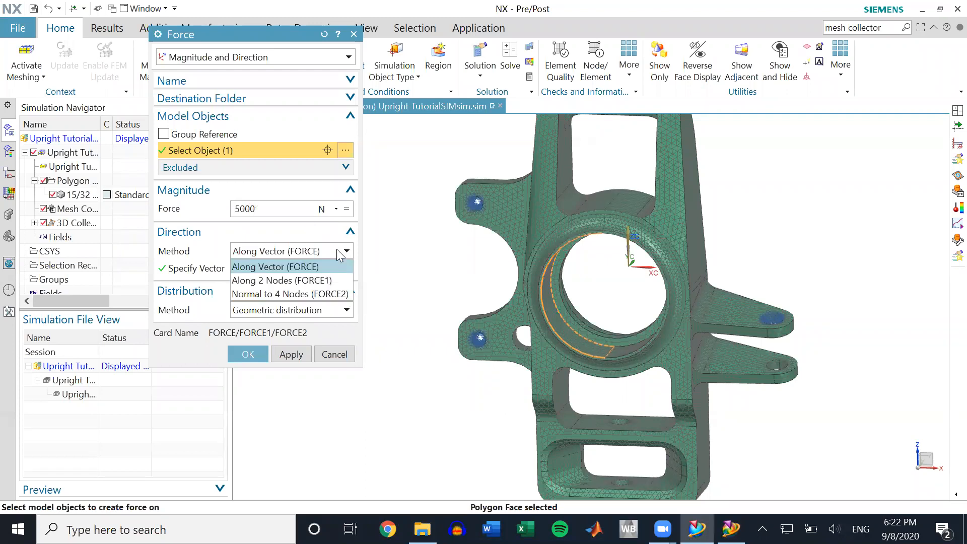
pyautogui.click(317, 270)
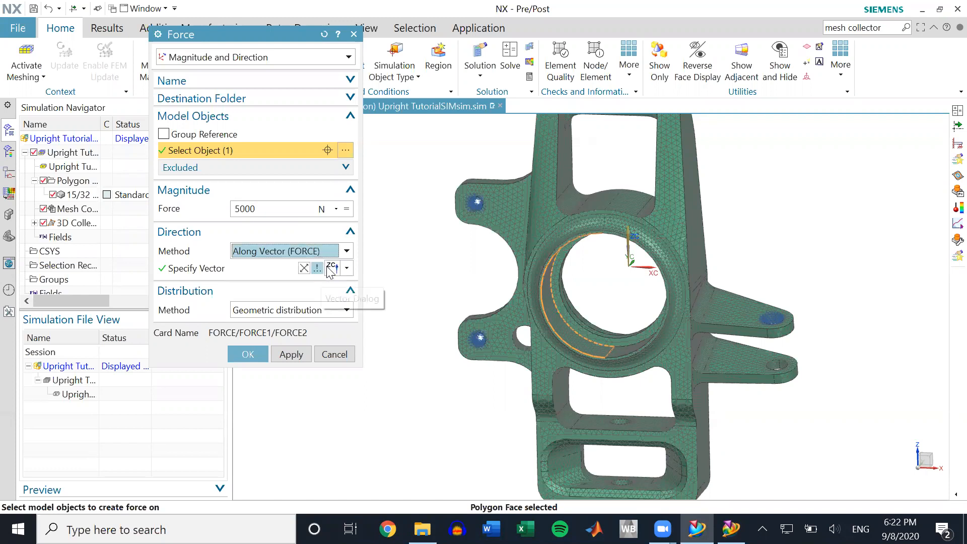
pyautogui.click(345, 269)
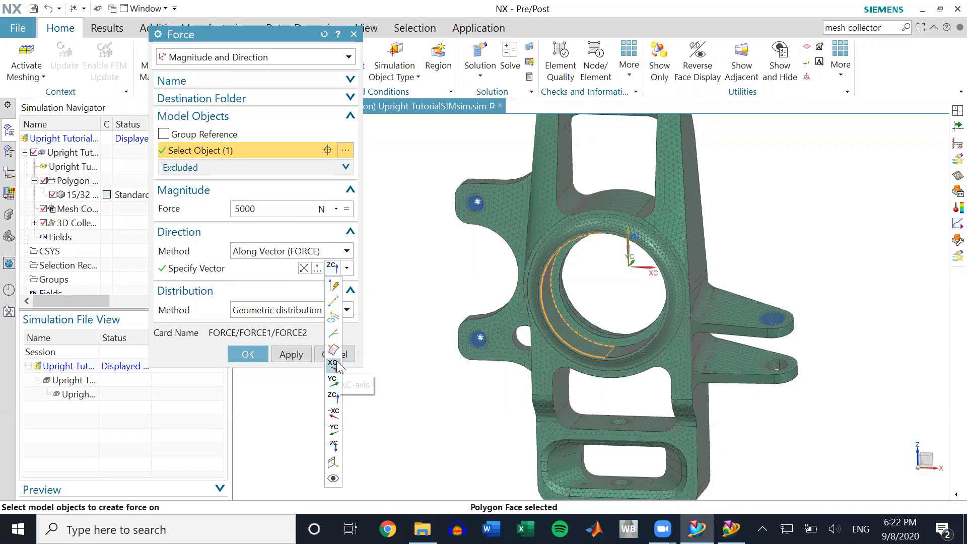
pyautogui.click(333, 414)
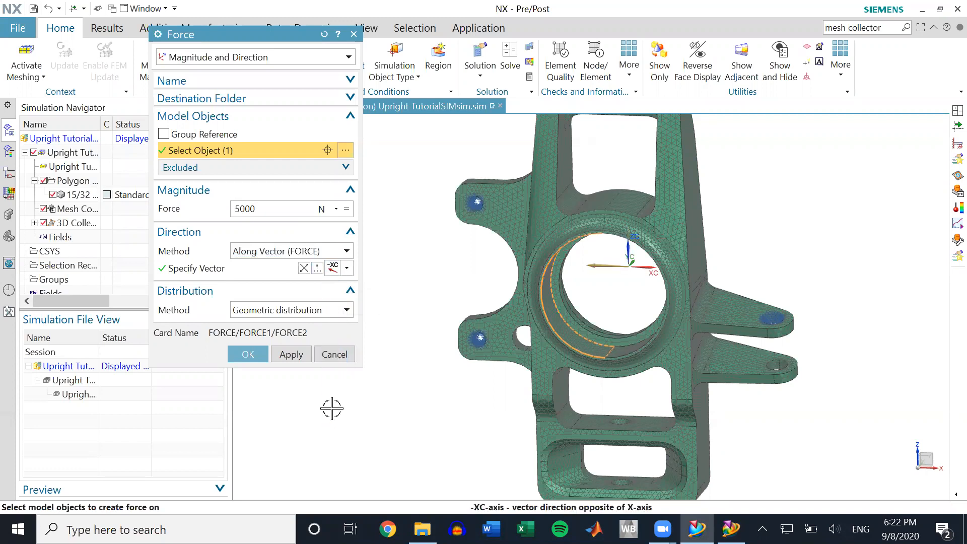
pyautogui.scroll(1, 621, 262)
pyautogui.scroll(2, 621, 263)
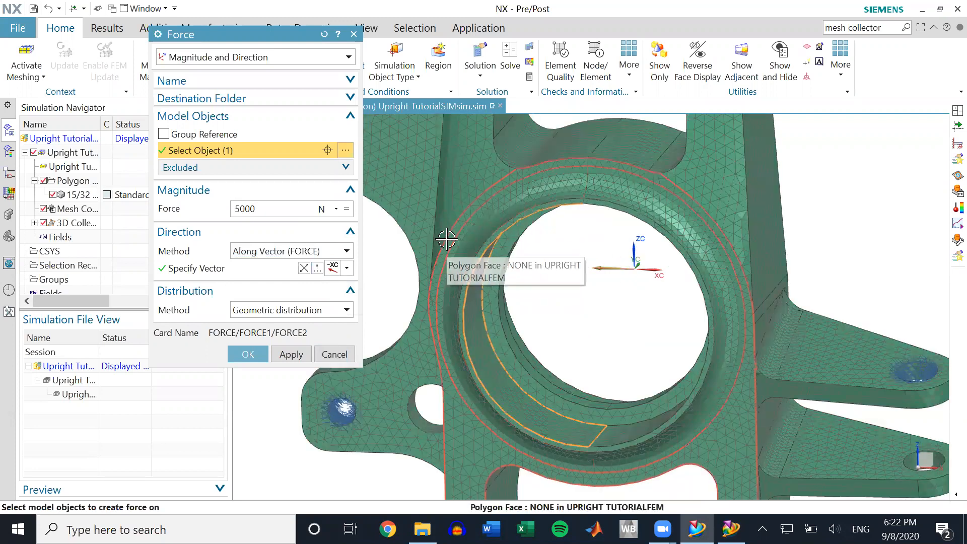
pyautogui.scroll(-2, 518, 267)
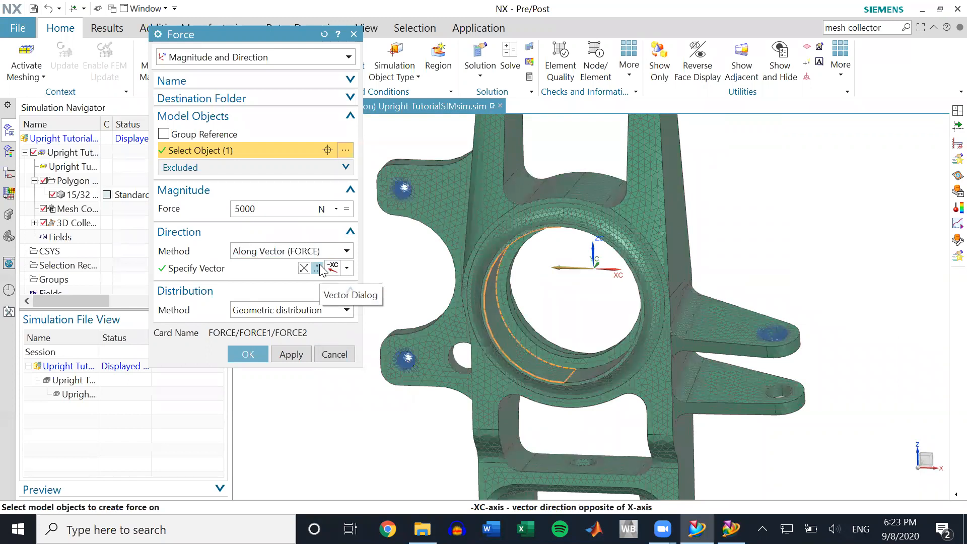
pyautogui.click(321, 269)
pyautogui.click(322, 60)
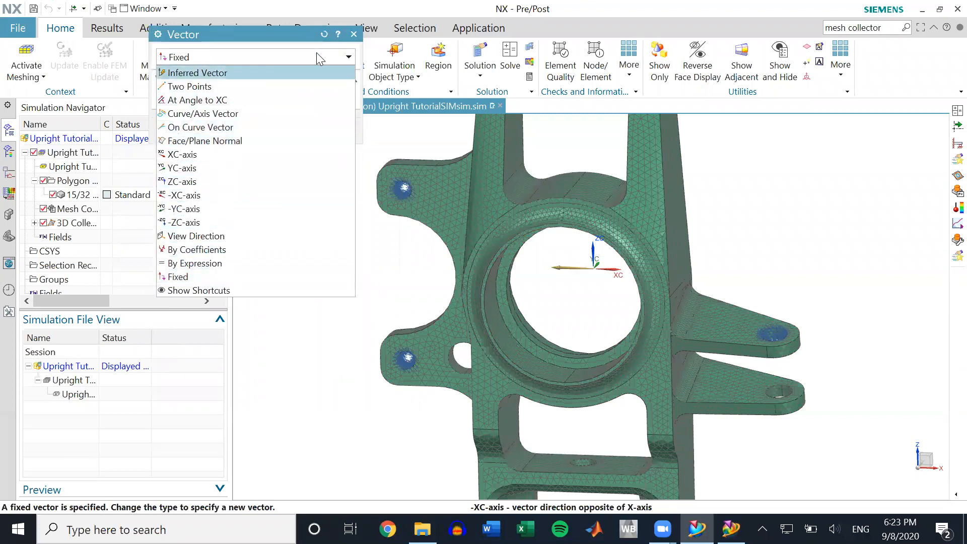
pyautogui.click(316, 52)
pyautogui.click(334, 130)
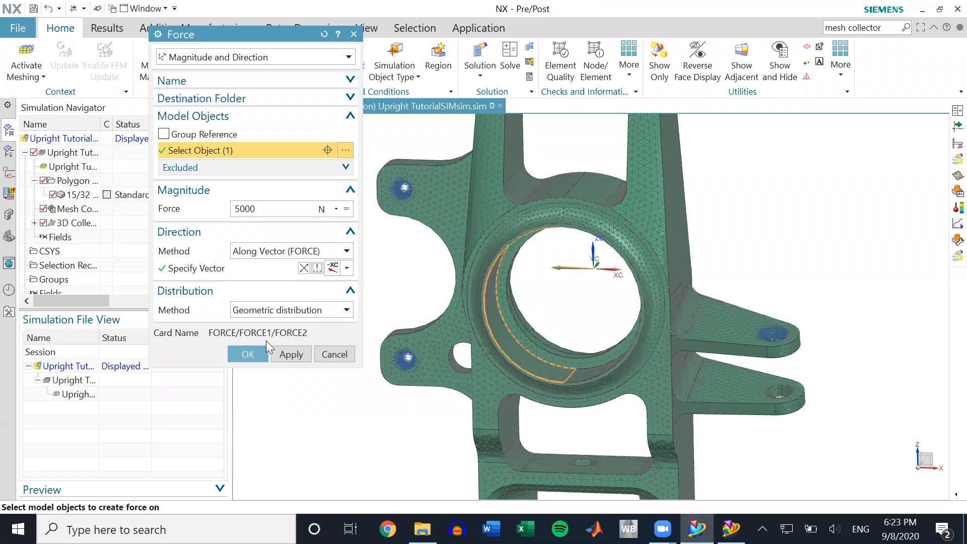
# - Keep Geometric distribution, create the force load, and inspect its arrows on the bearing bore
pyautogui.click(303, 310)
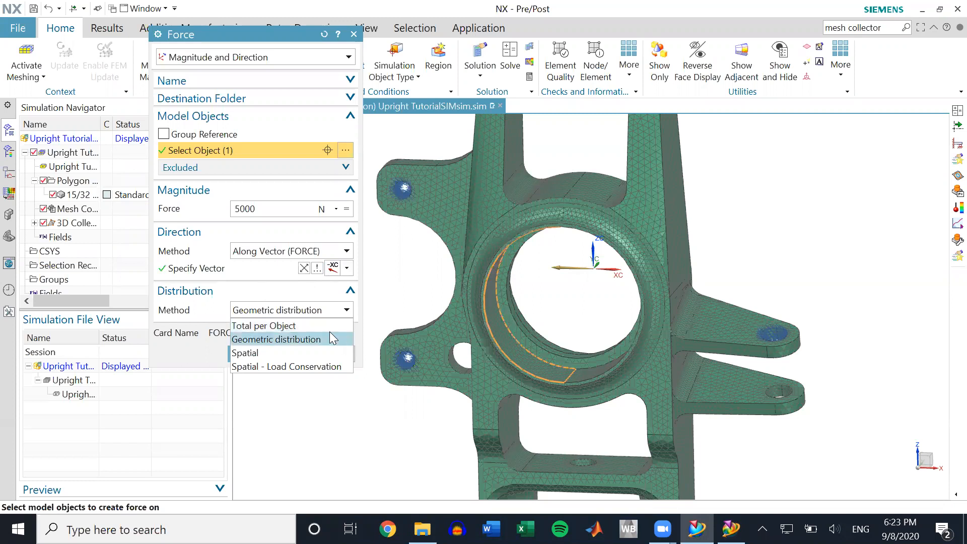
pyautogui.click(271, 289)
pyautogui.click(264, 349)
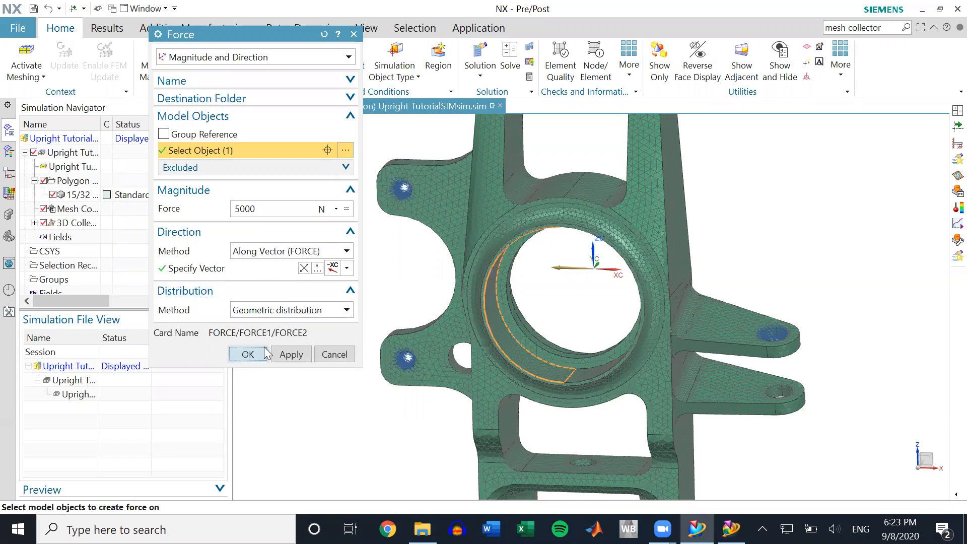
pyautogui.scroll(5, 535, 311)
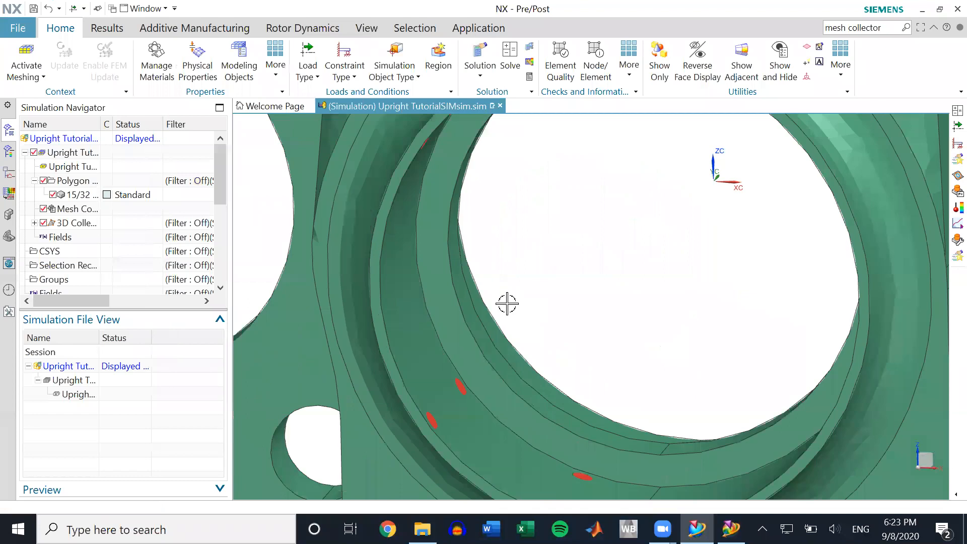
pyautogui.scroll(-2, 506, 304)
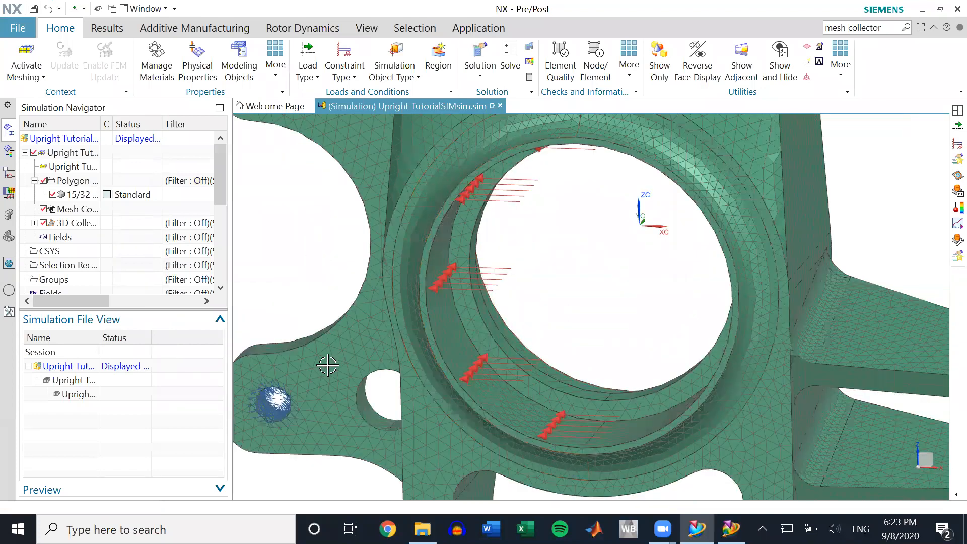
pyautogui.scroll(-4, 330, 362)
pyautogui.scroll(-2, 618, 179)
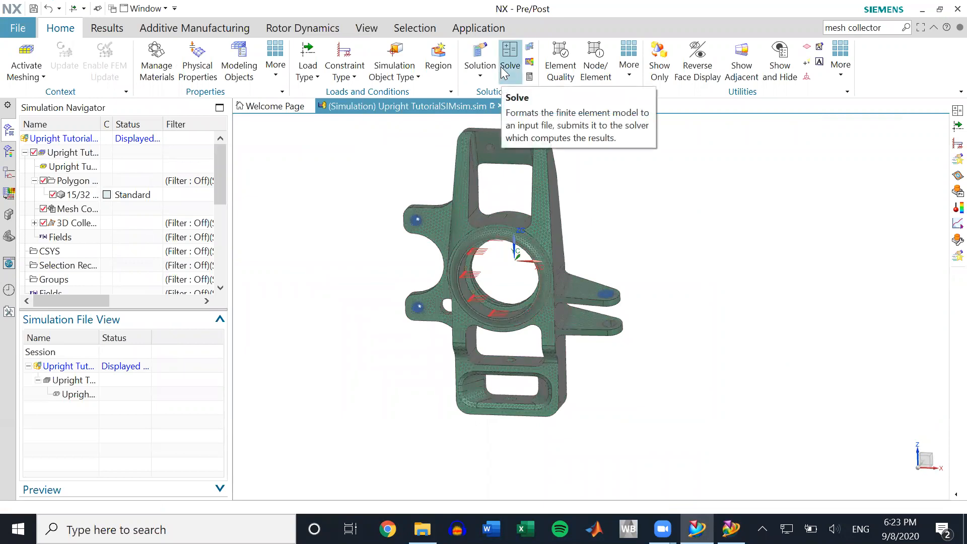
# - Solve Solution 1 with the submit option set to Solve and Model Setup Check enabled
pyautogui.scroll(-4, 120, 222)
pyautogui.rightClick(67, 197)
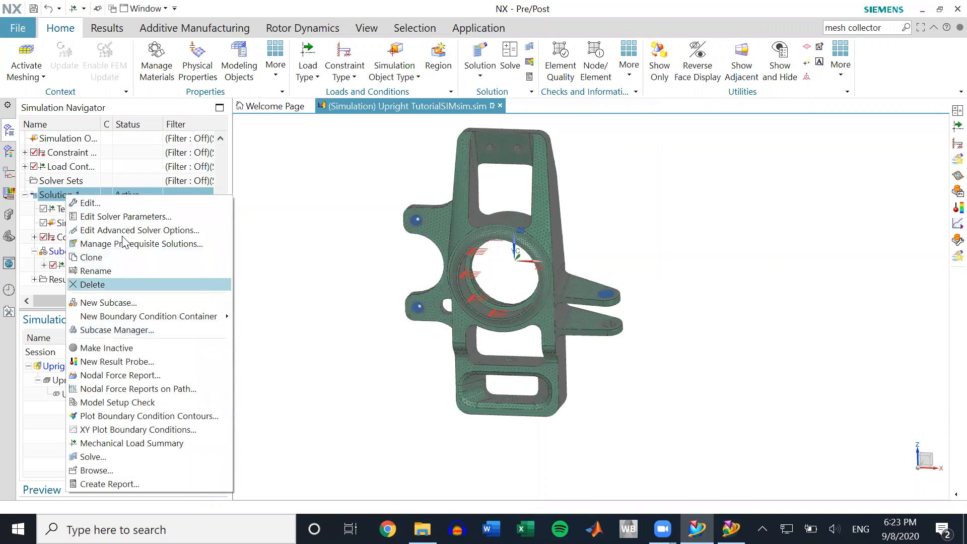
pyautogui.click(113, 456)
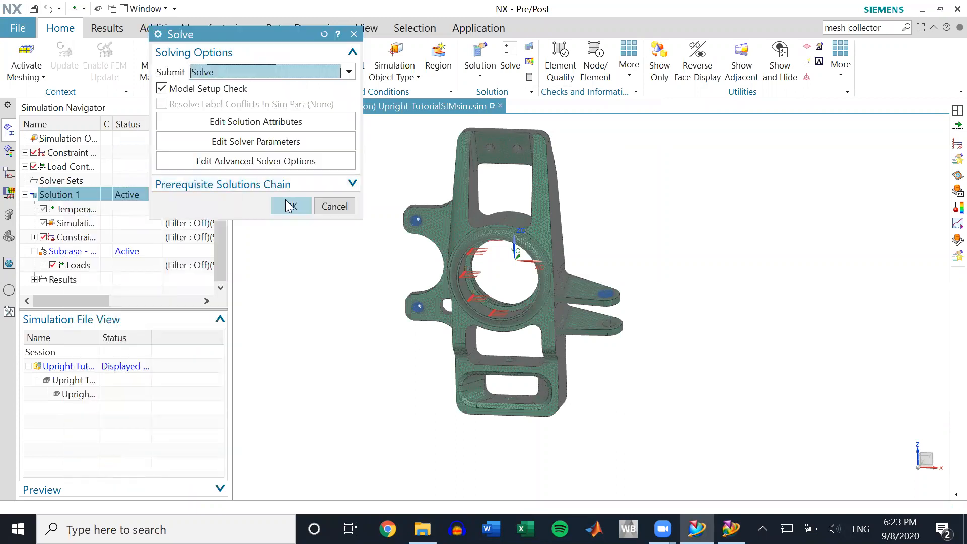
pyautogui.click(298, 73)
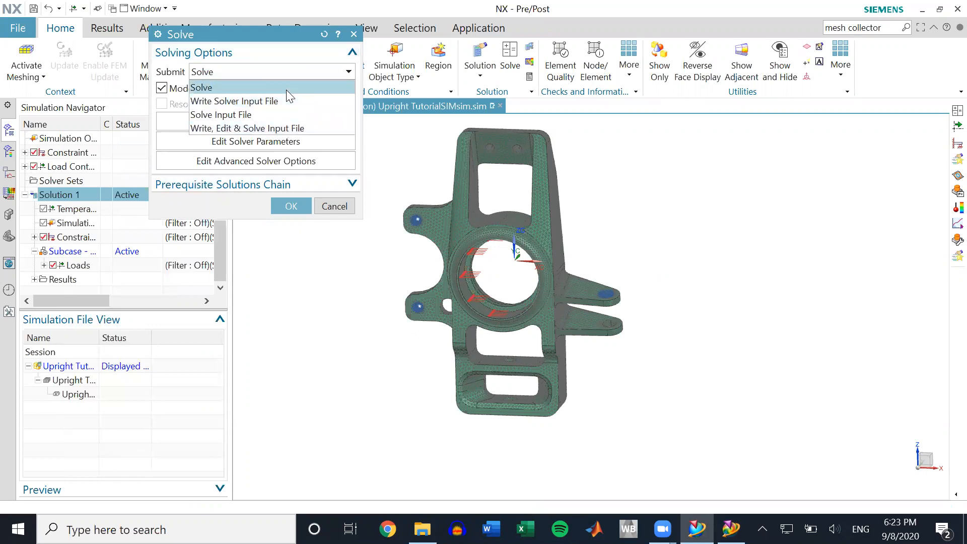
pyautogui.click(286, 88)
pyautogui.click(292, 206)
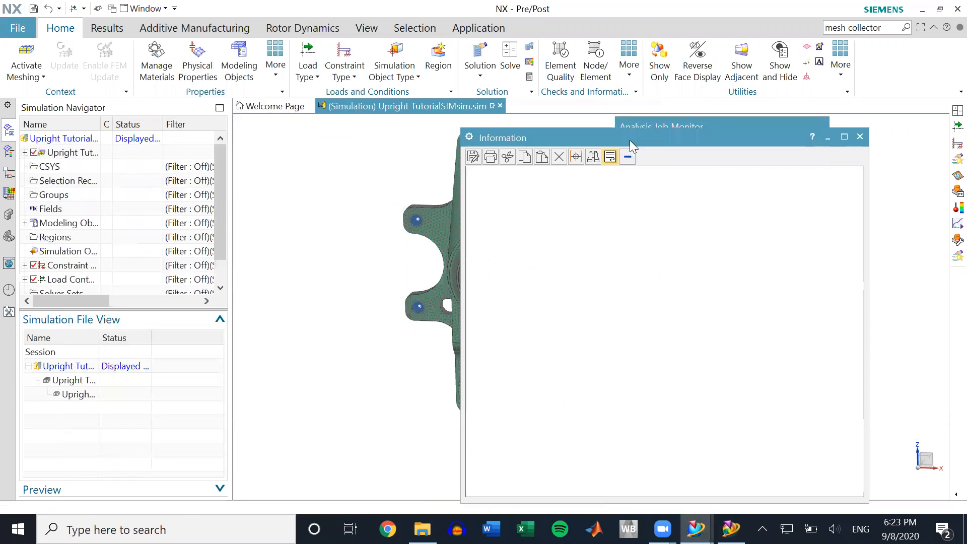
# - Move the Information window aside, enlarge the Solution Monitor, and review the solver messages when the run ends
pyautogui.moveTo(629, 140); pyautogui.dragTo(284, 43)
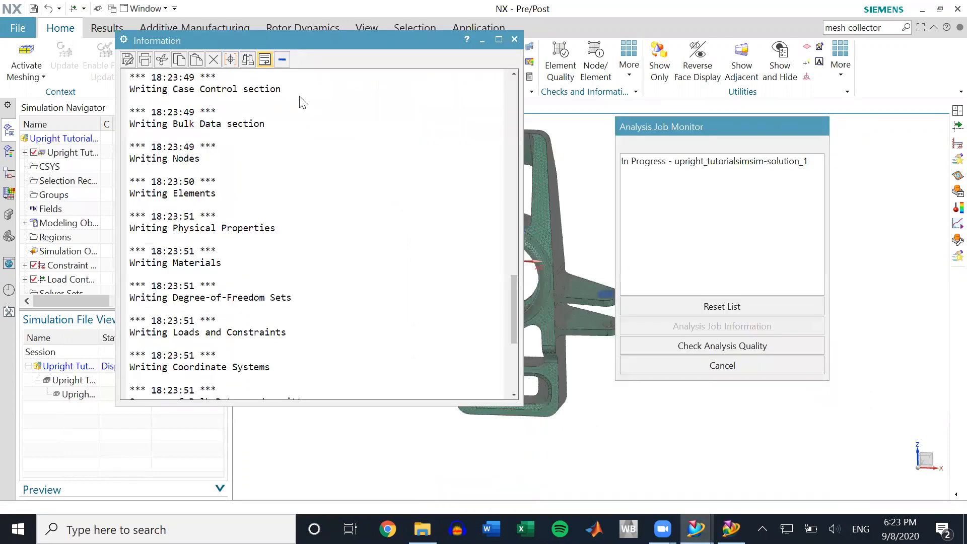
pyautogui.scroll(-1, 299, 210)
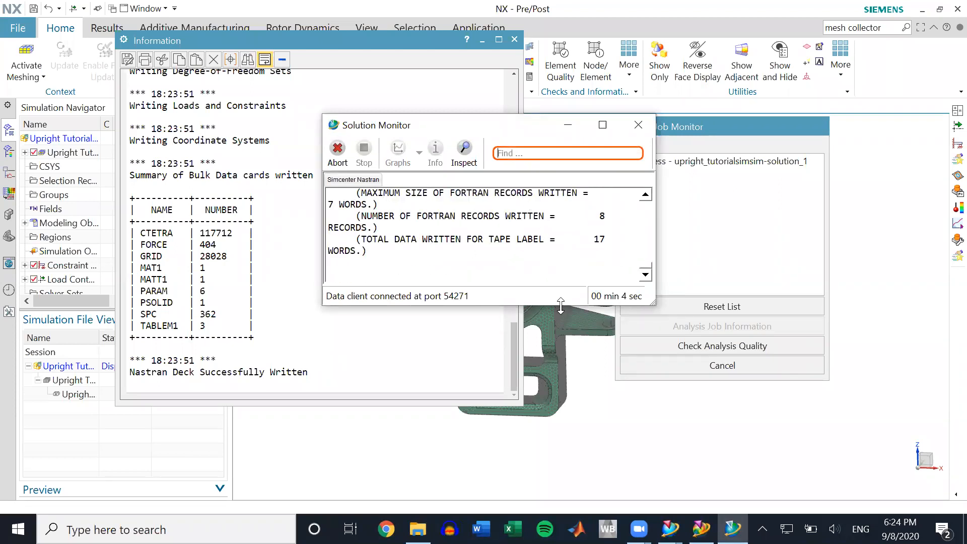
pyautogui.moveTo(560, 305); pyautogui.dragTo(560, 425)
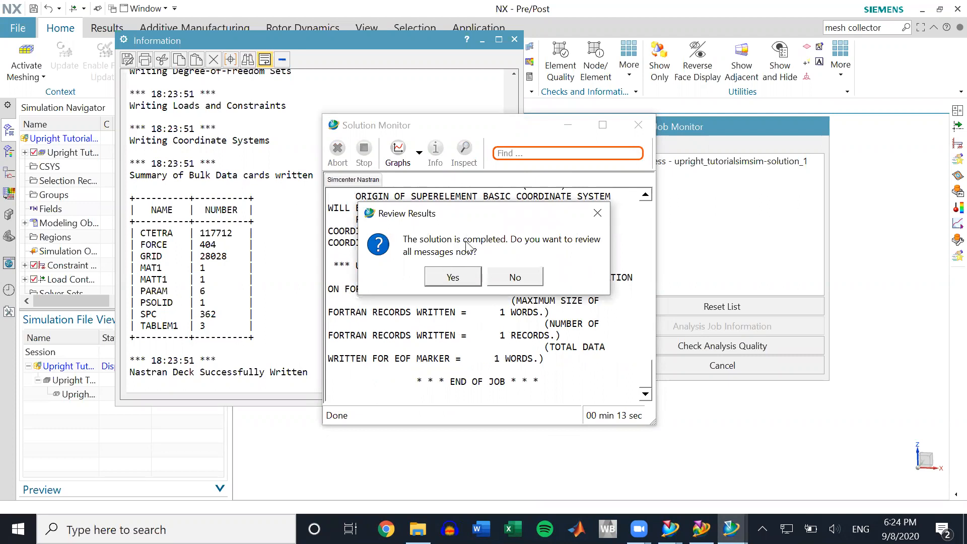
pyautogui.click(462, 279)
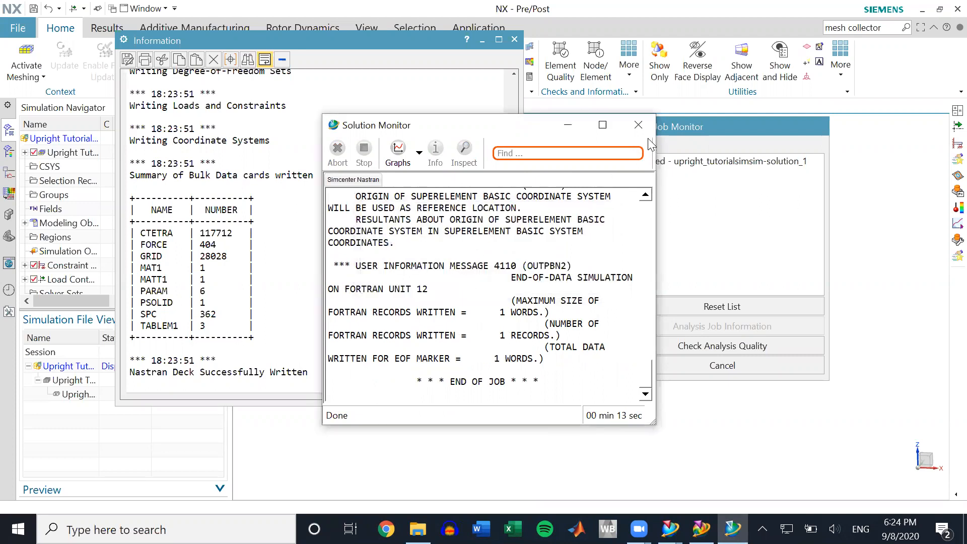
pyautogui.scroll(5, 585, 308)
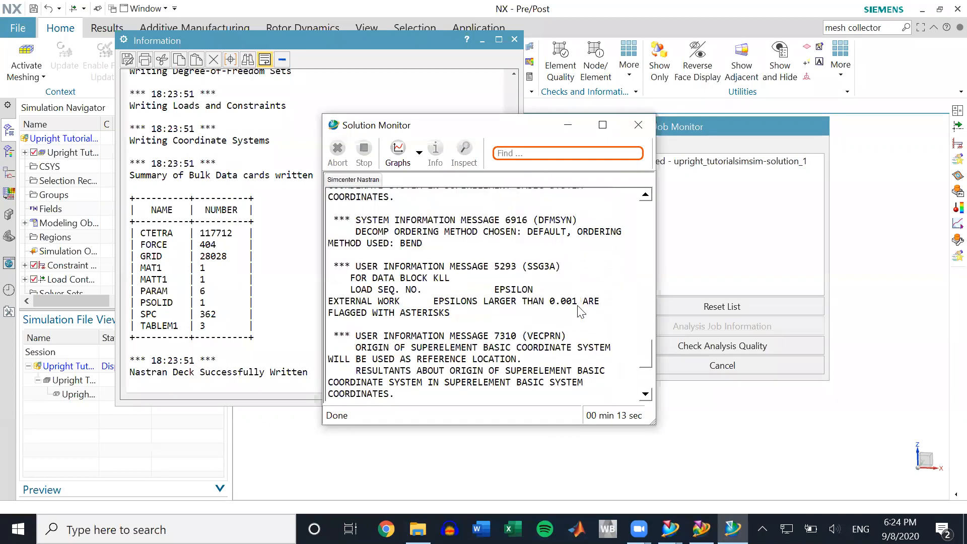
pyautogui.scroll(-3, 585, 308)
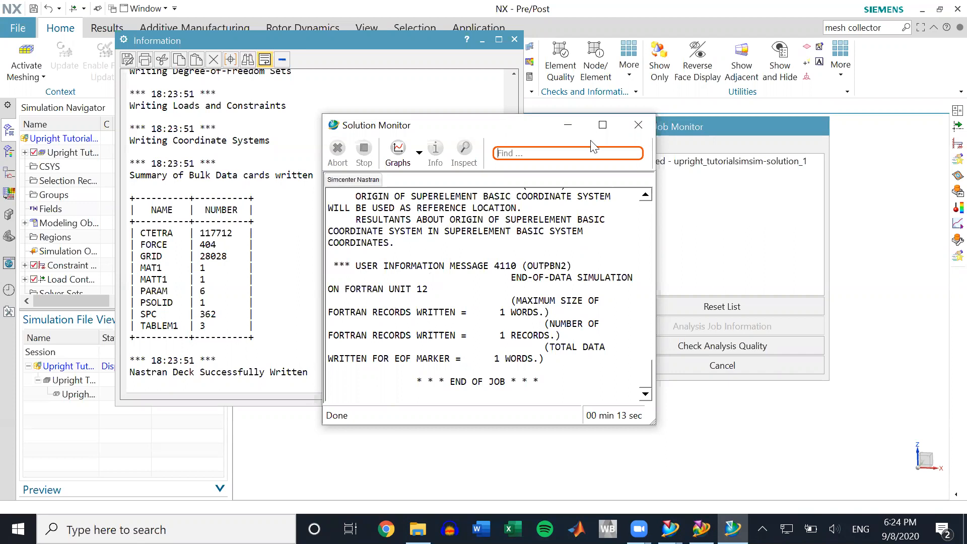
# - Close the Solution Monitor, the Information window and the Analysis Job Monitor
pyautogui.click(638, 125)
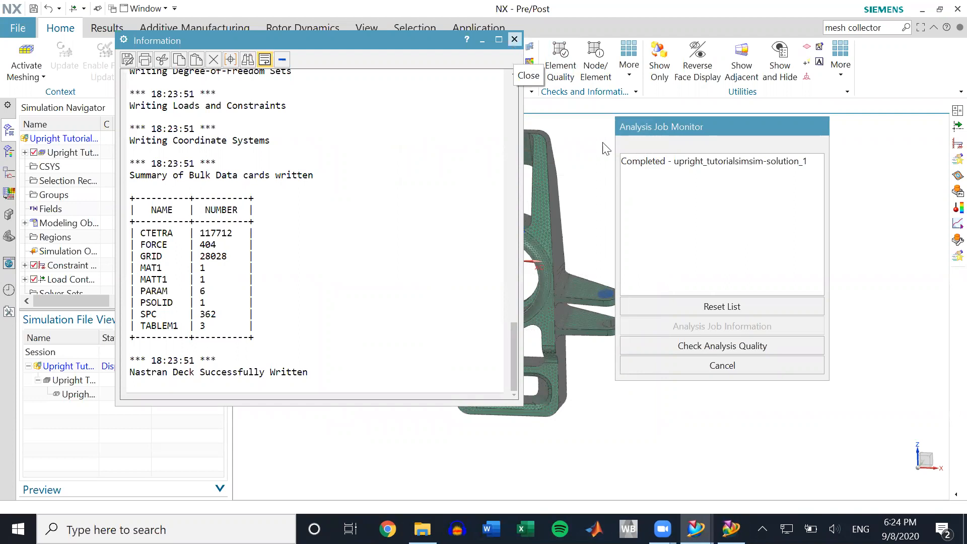
pyautogui.click(514, 40)
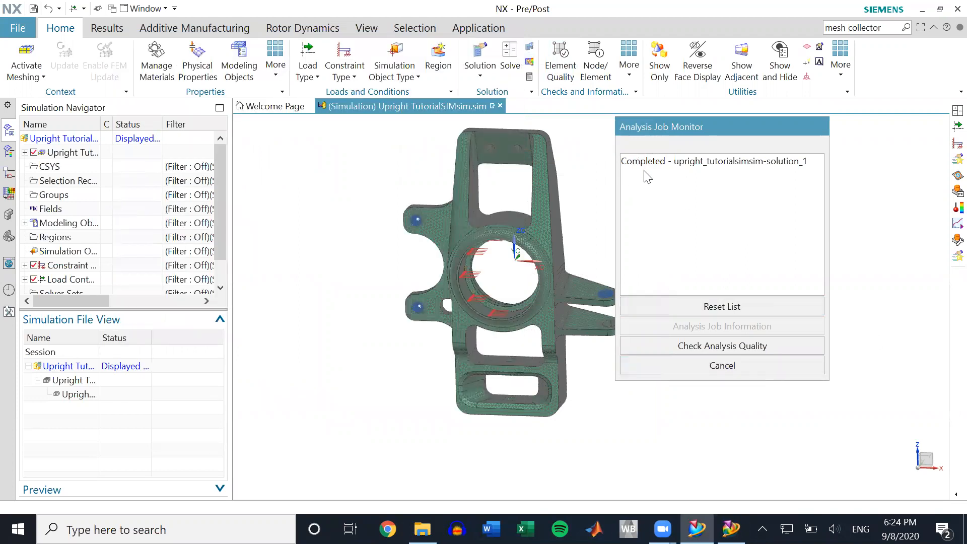
pyautogui.click(787, 366)
# - Open the results of Solution 1 and plot the Structural results as a nodal displacement contour on the upright
pyautogui.scroll(-1, 140, 226)
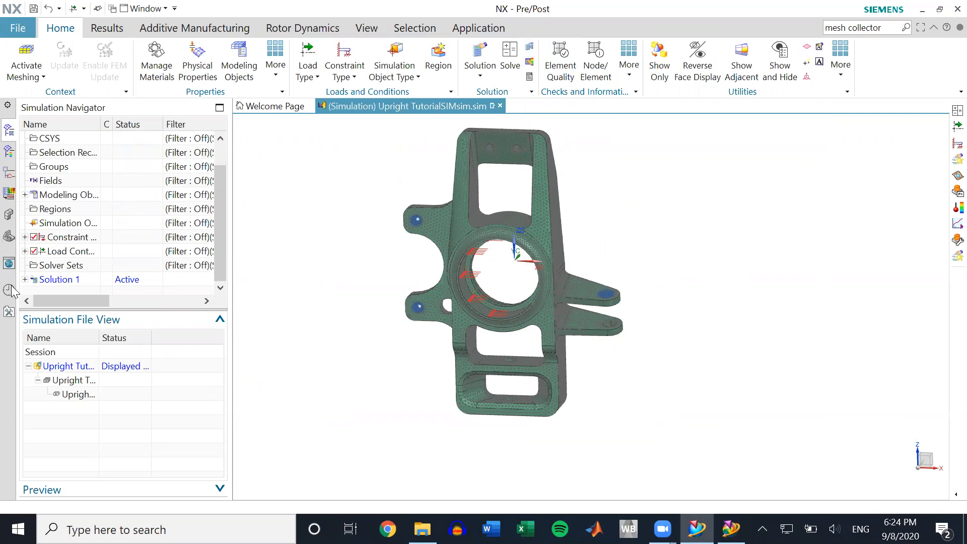
pyautogui.doubleClick(42, 279)
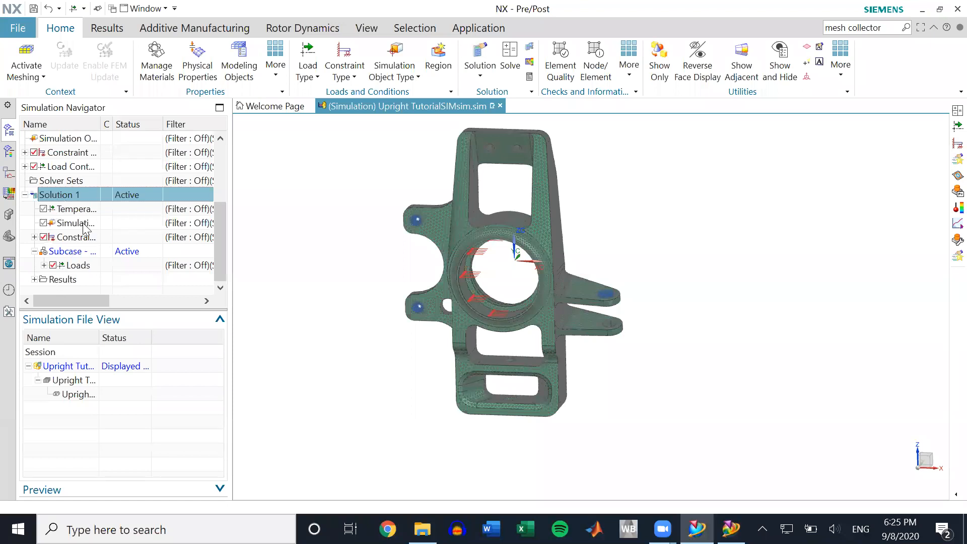
pyautogui.doubleClick(62, 279)
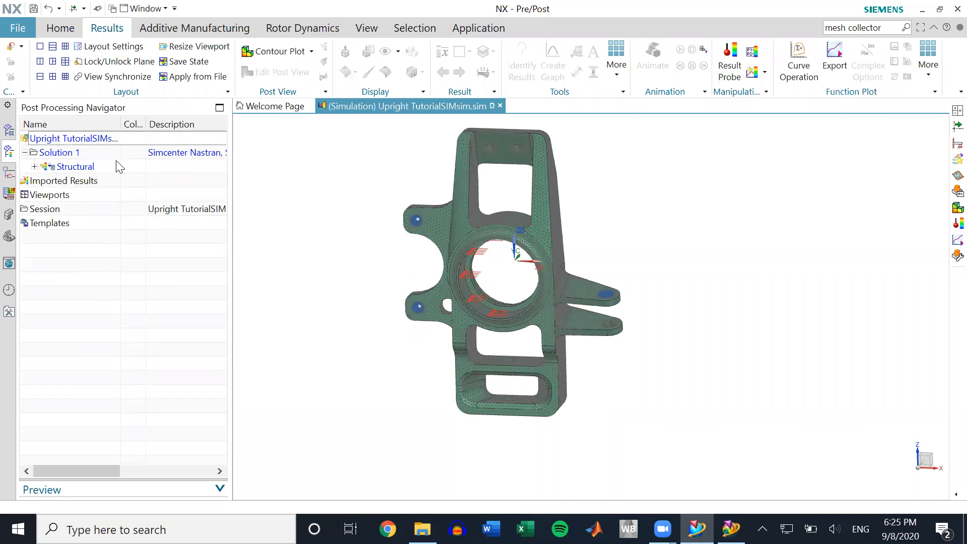
pyautogui.doubleClick(76, 168)
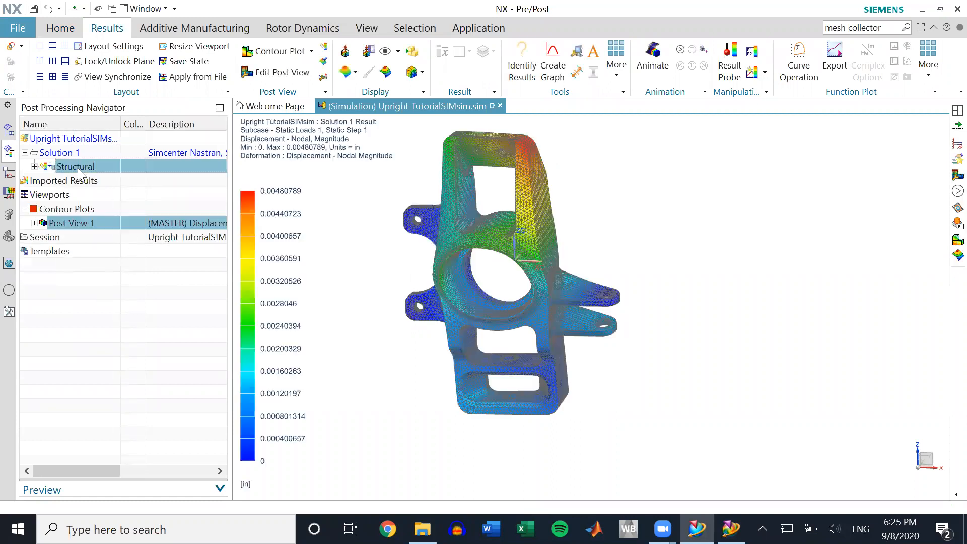
# - Examine the displacement contour from the front and expand the Structural results to list the available result types
pyautogui.moveTo(431, 338)
pyautogui.mouseDown(button='middle')
pyautogui.moveTo(446, 315)
pyautogui.moveTo(439, 323)
pyautogui.mouseUp(button='middle')
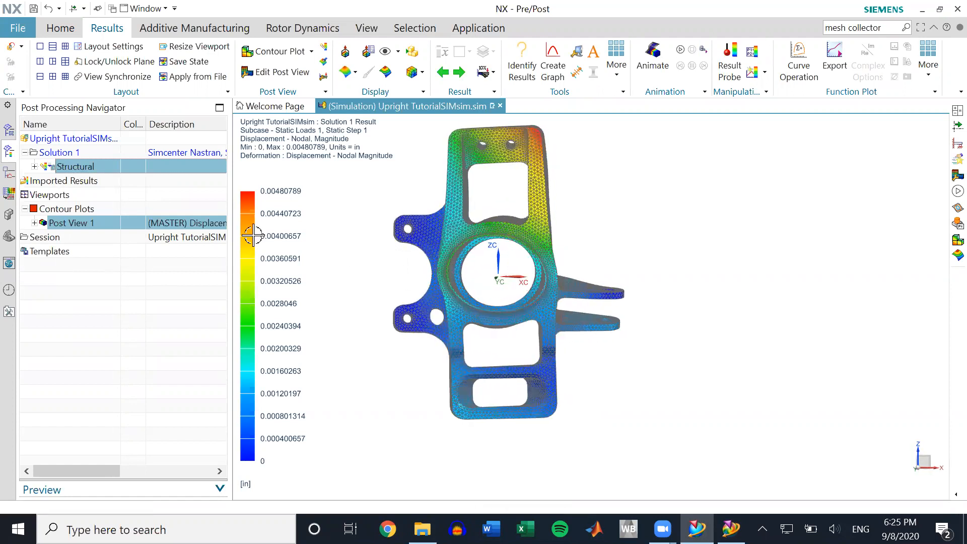
pyautogui.click(34, 166)
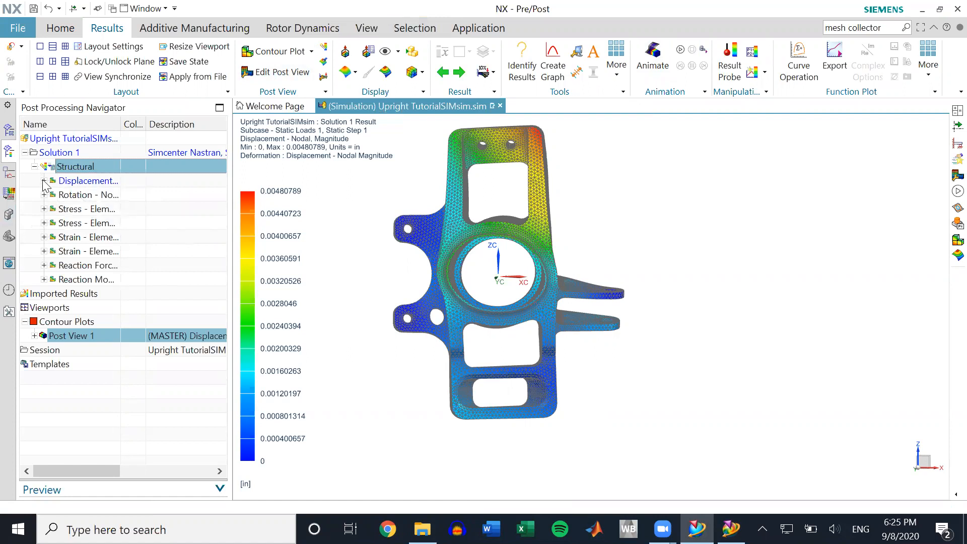
pyautogui.click(80, 183)
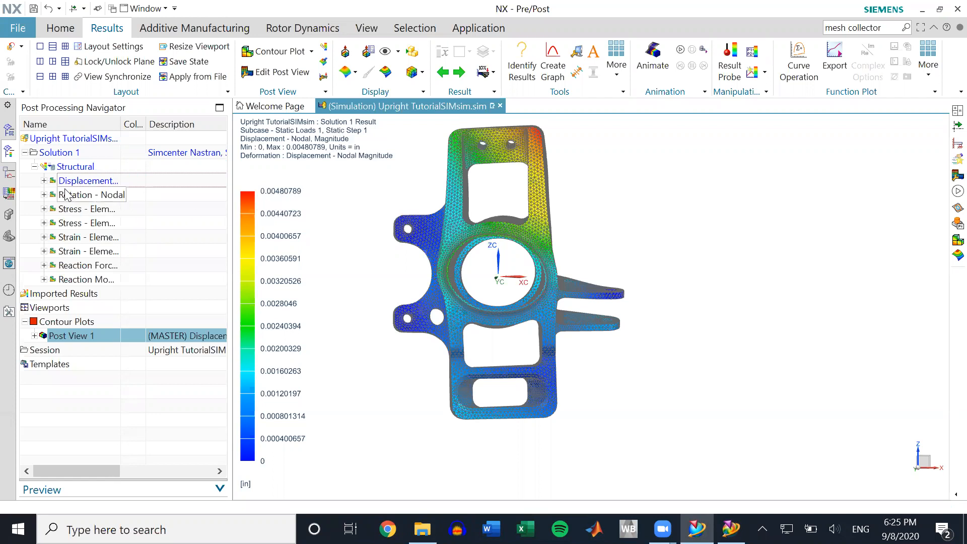
# - Plot the nodal rotation, elemental stress, element-nodal stress and elemental strain results in turn to compare their contours on the upright
pyautogui.doubleClick(63, 195)
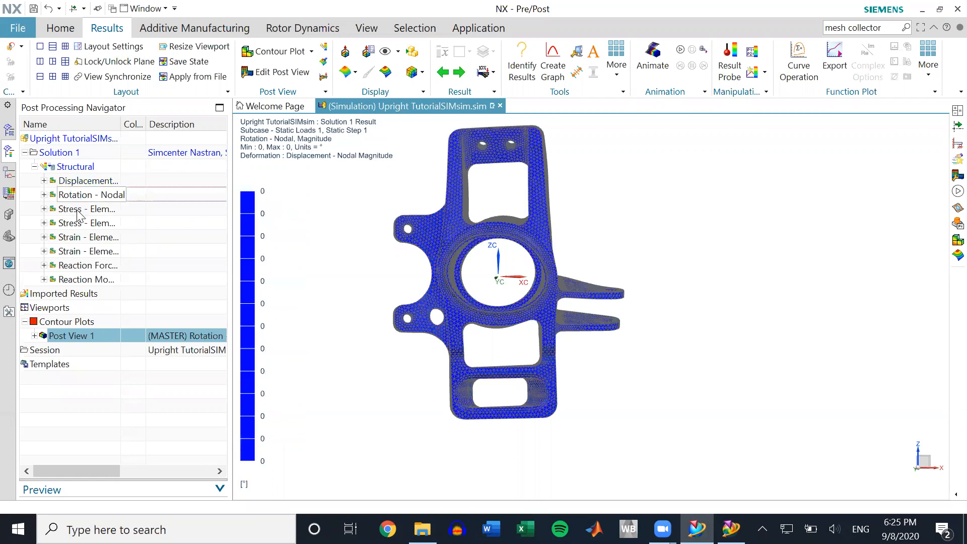
pyautogui.doubleClick(79, 211)
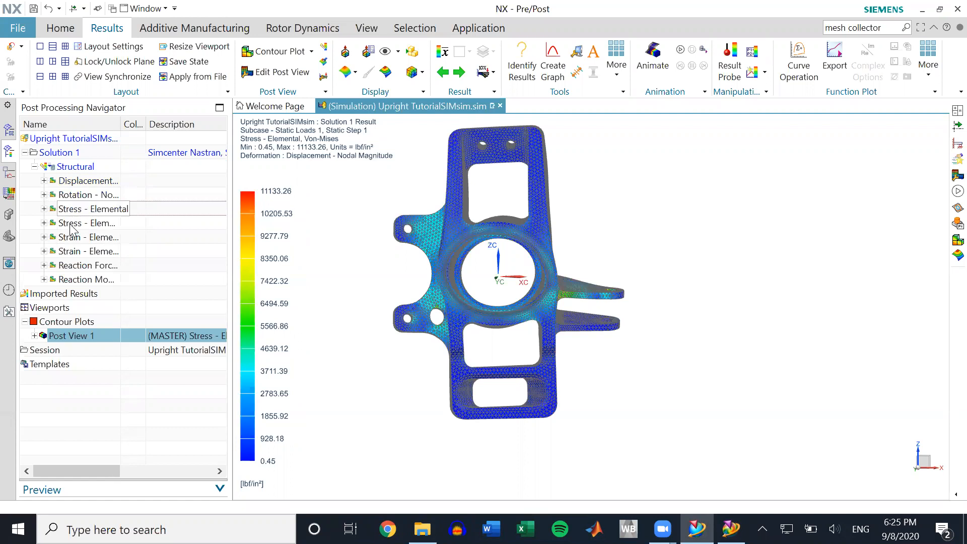
pyautogui.doubleClick(76, 223)
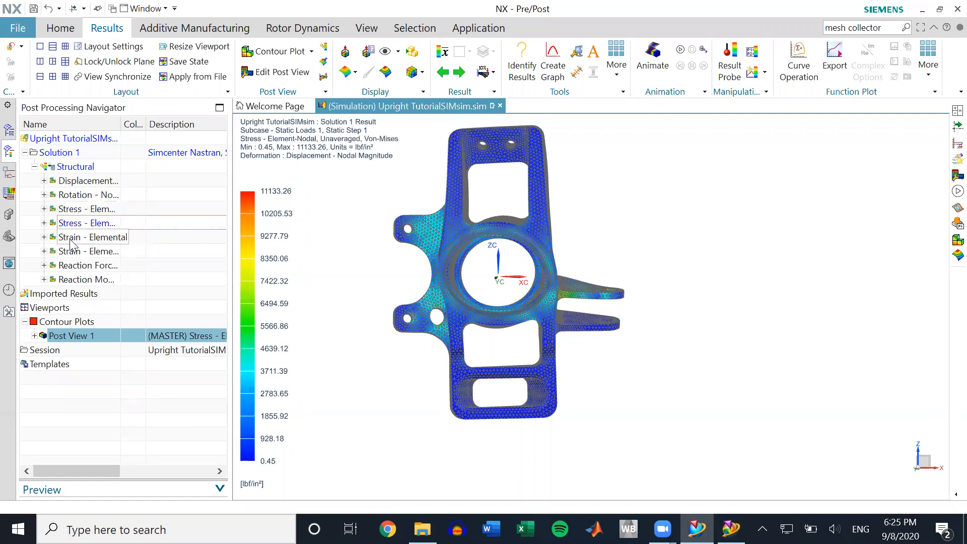
pyautogui.doubleClick(73, 239)
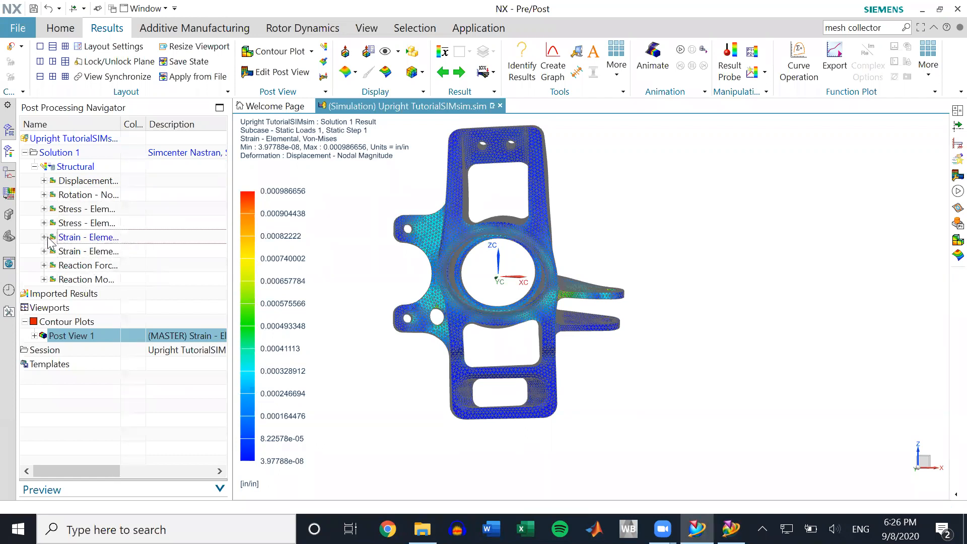
# - View the XX component of the elemental stress as a contour, then collapse its component list
pyautogui.click(44, 209)
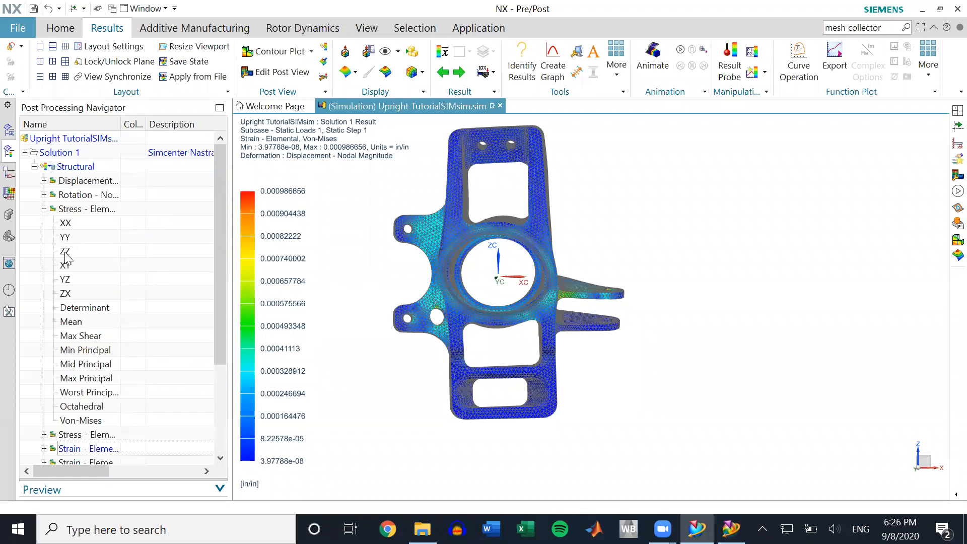
pyautogui.doubleClick(67, 223)
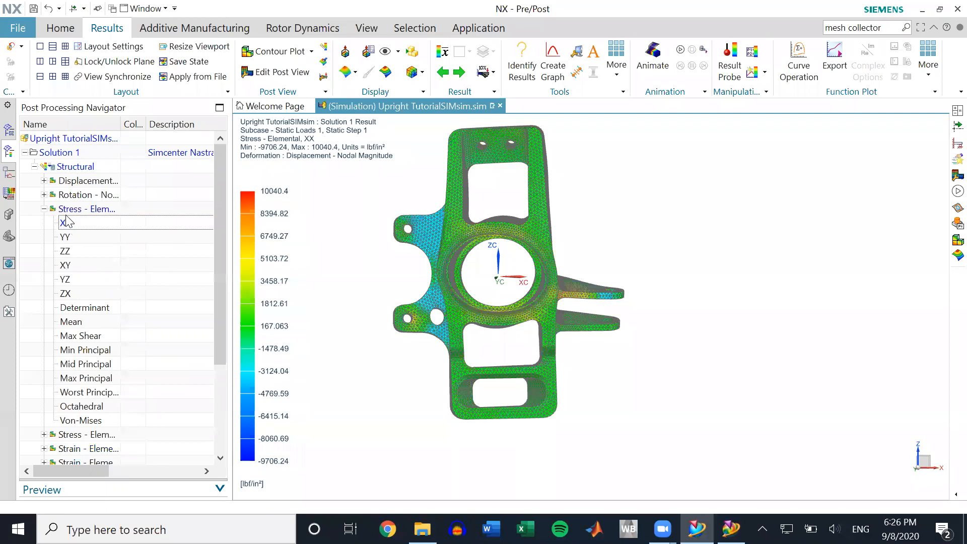
pyautogui.click(44, 209)
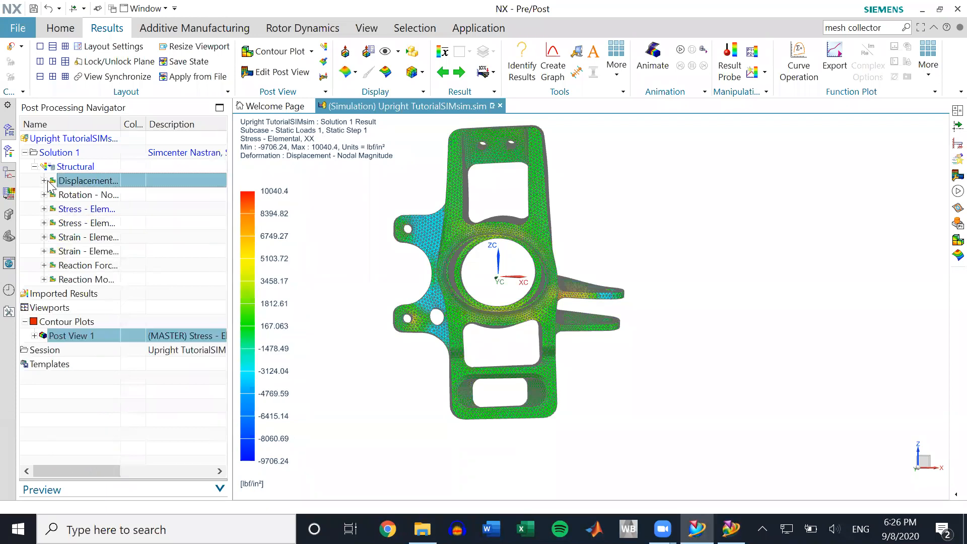
# - Plot the X component of the nodal displacement and look over the available elemental stress components
pyautogui.click(44, 181)
pyautogui.doubleClick(62, 199)
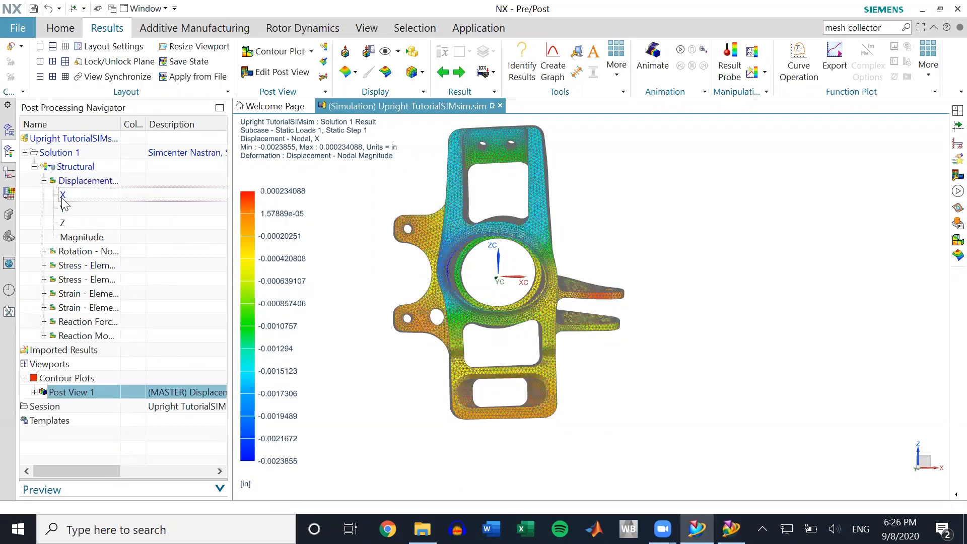
pyautogui.click(44, 181)
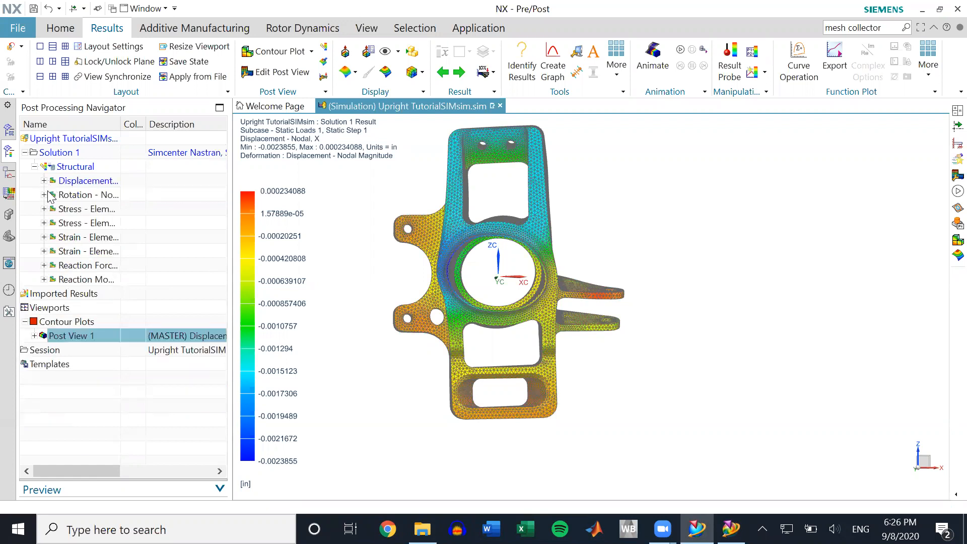
pyautogui.click(44, 208)
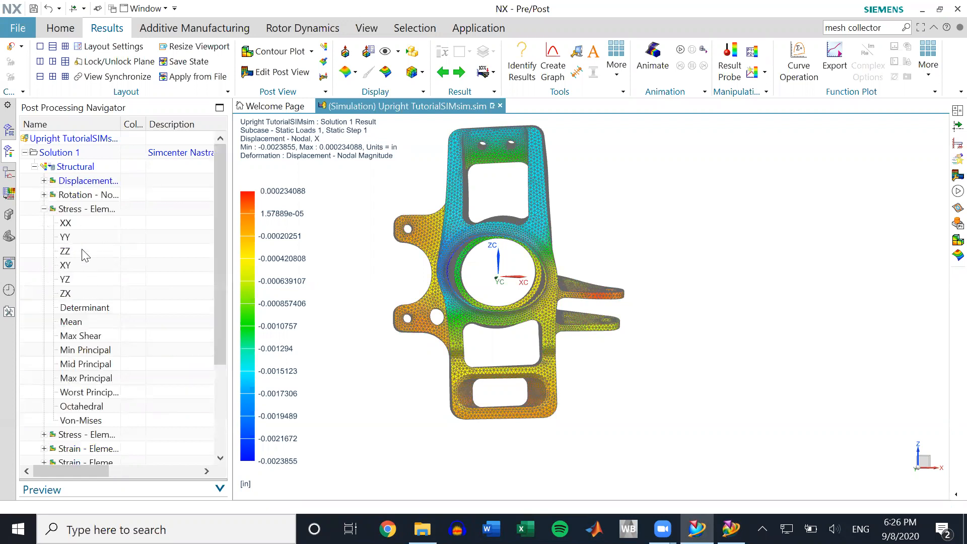
pyautogui.click(44, 208)
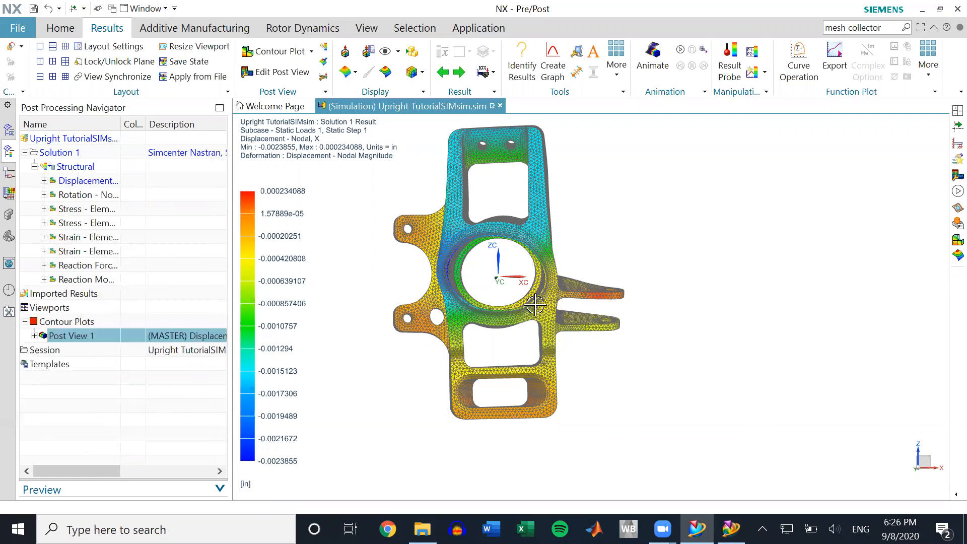
# - Animate the X displacement result with a linear style and 8 frames, examine the moving upright at an angle, and stop the animation
pyautogui.click(679, 49)
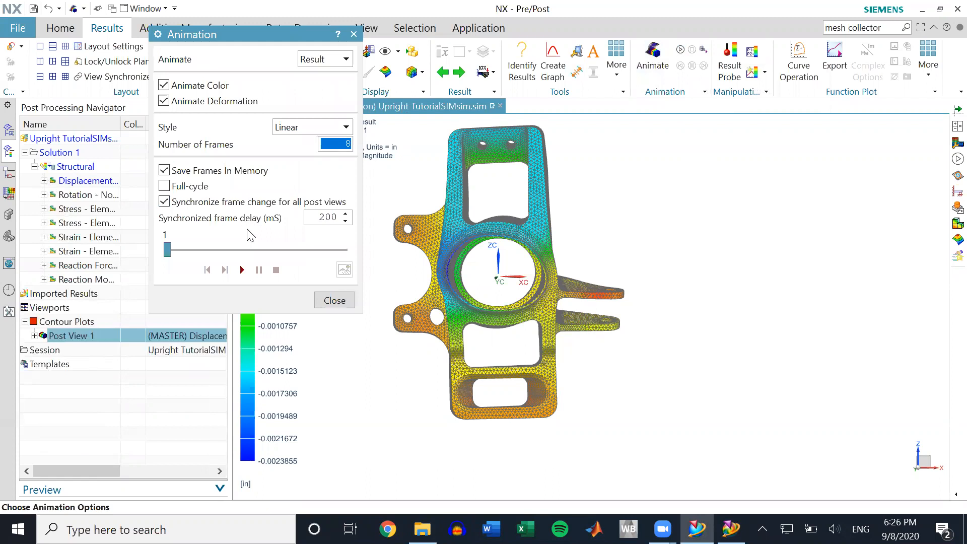
pyautogui.click(335, 301)
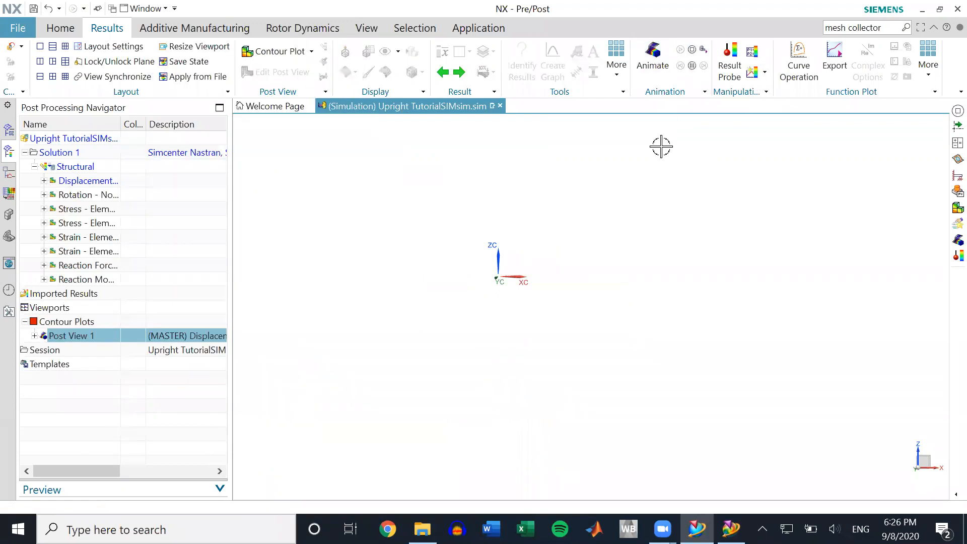
pyautogui.moveTo(655, 275); pyautogui.dragTo(597, 315, button='middle')
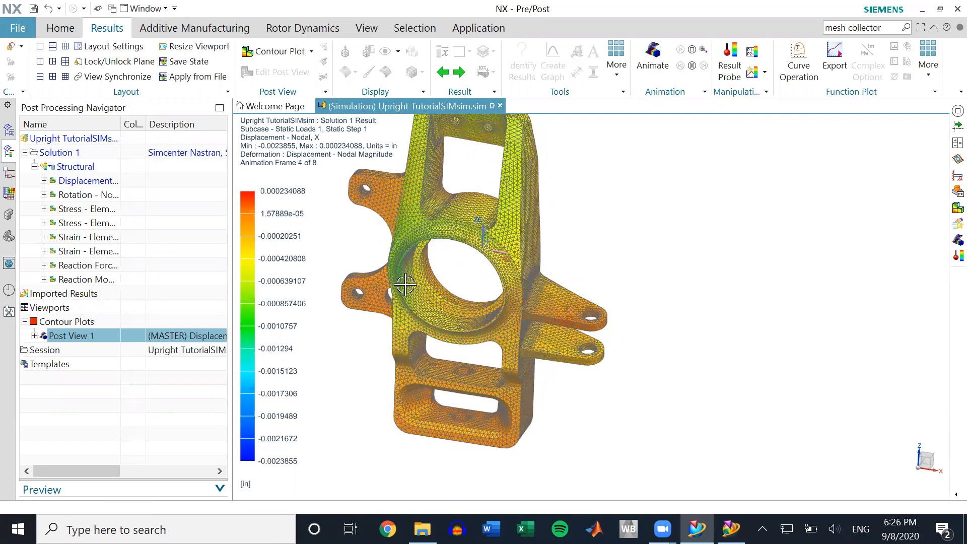
pyautogui.click(691, 49)
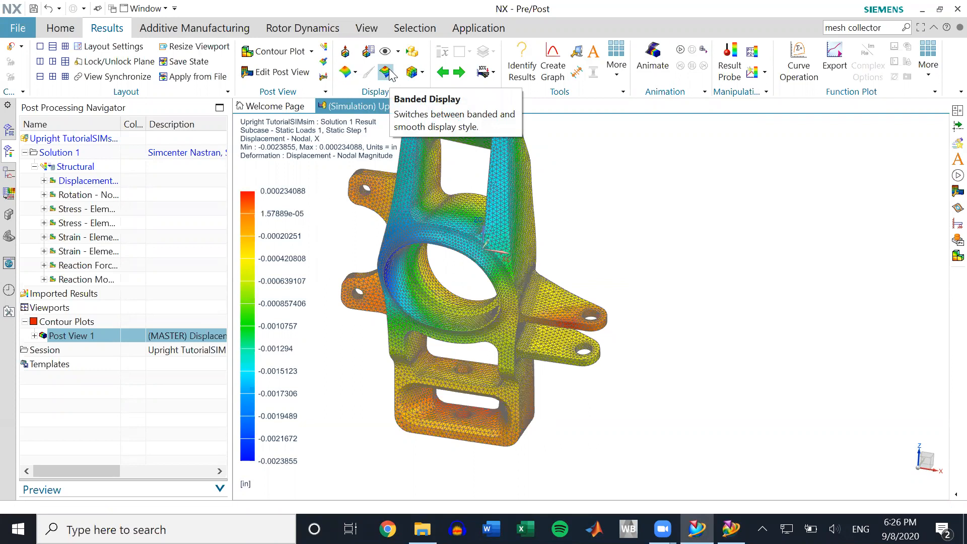
# - Switch the displacement contour to banded display and inspect the color bands around the bore and mounting lugs
pyautogui.click(389, 71)
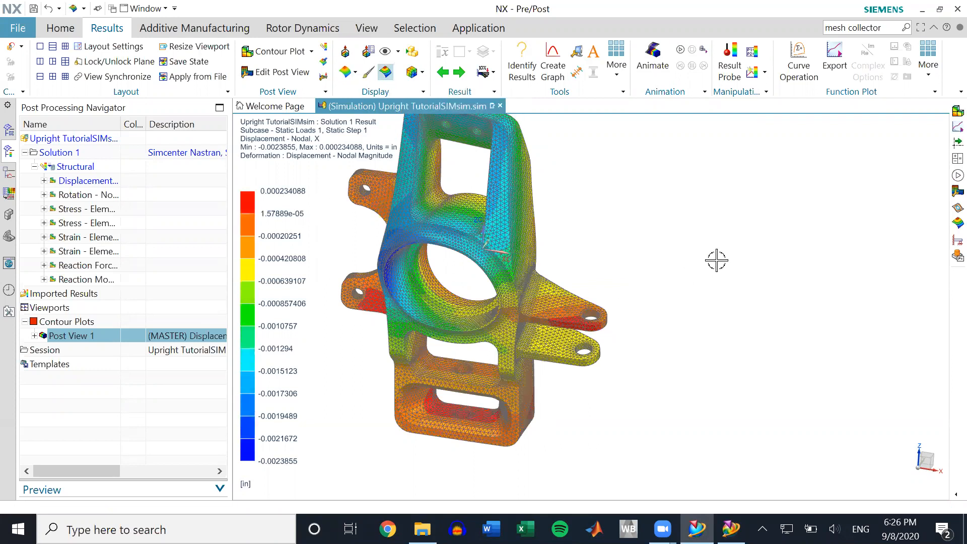
pyautogui.moveTo(691, 259); pyautogui.dragTo(491, 275, button='middle')
pyautogui.scroll(10, 490, 274)
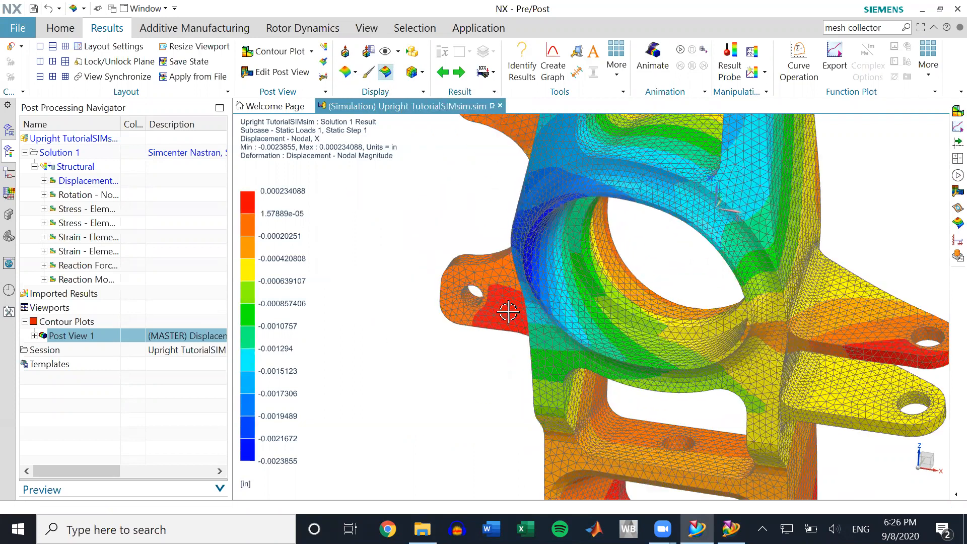
pyautogui.scroll(-6, 502, 268)
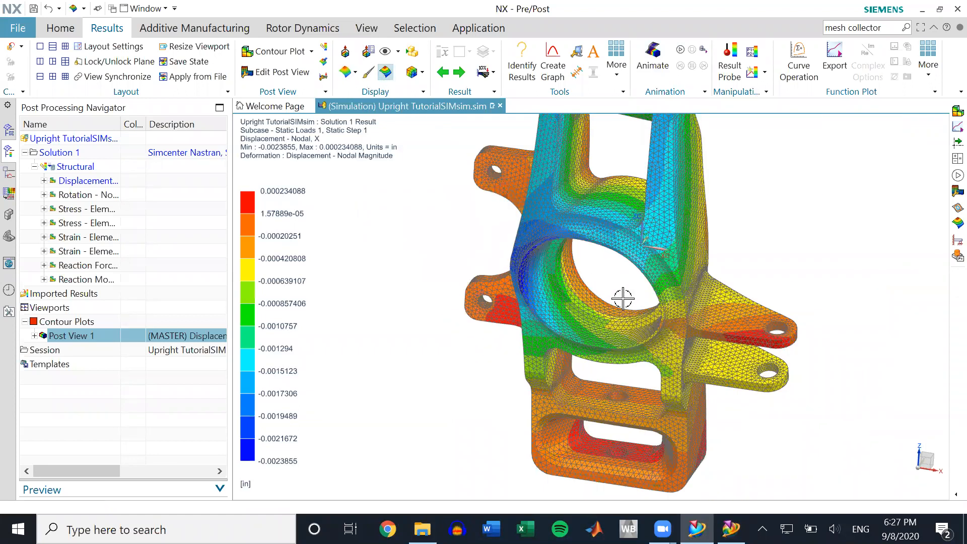
pyautogui.scroll(-3, 623, 298)
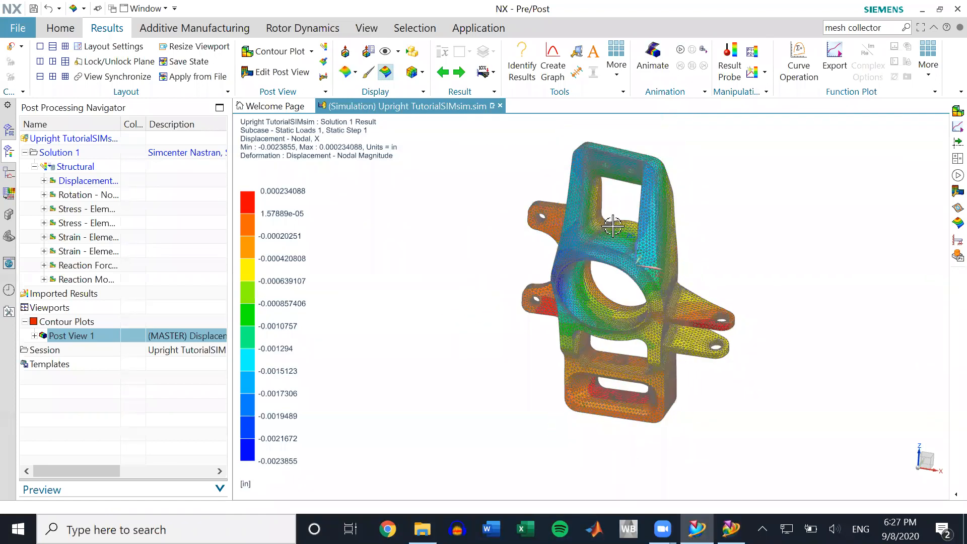
# - Set the deformation scale of the post view to 1 % Model and check the upright's displayed shape
pyautogui.click(308, 76)
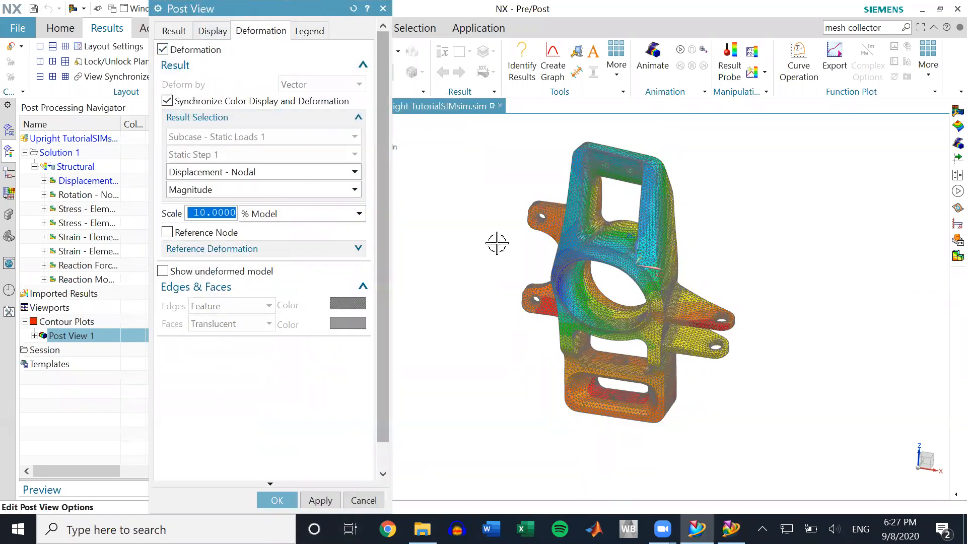
pyautogui.moveTo(497, 244); pyautogui.dragTo(640, 224, button='middle')
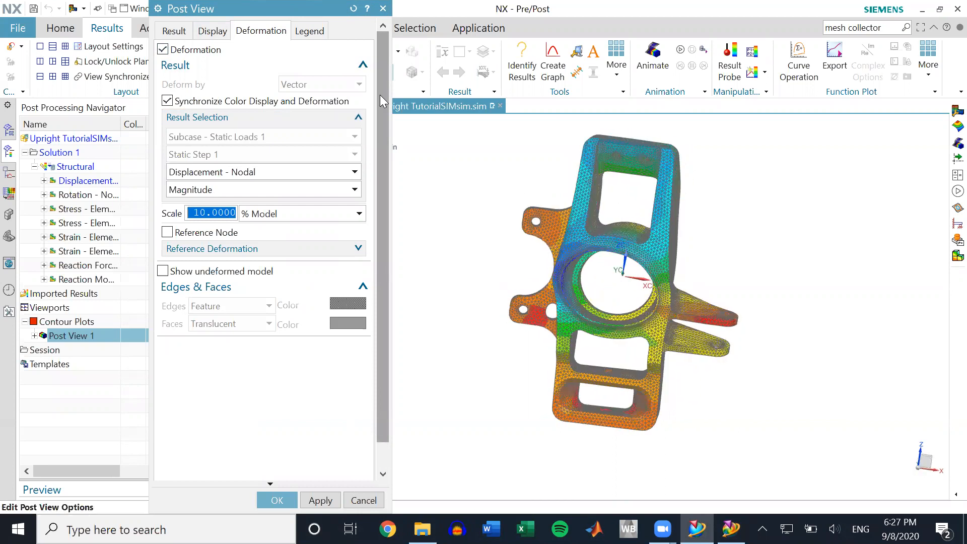
pyautogui.moveTo(293, 8); pyautogui.dragTo(576, 161)
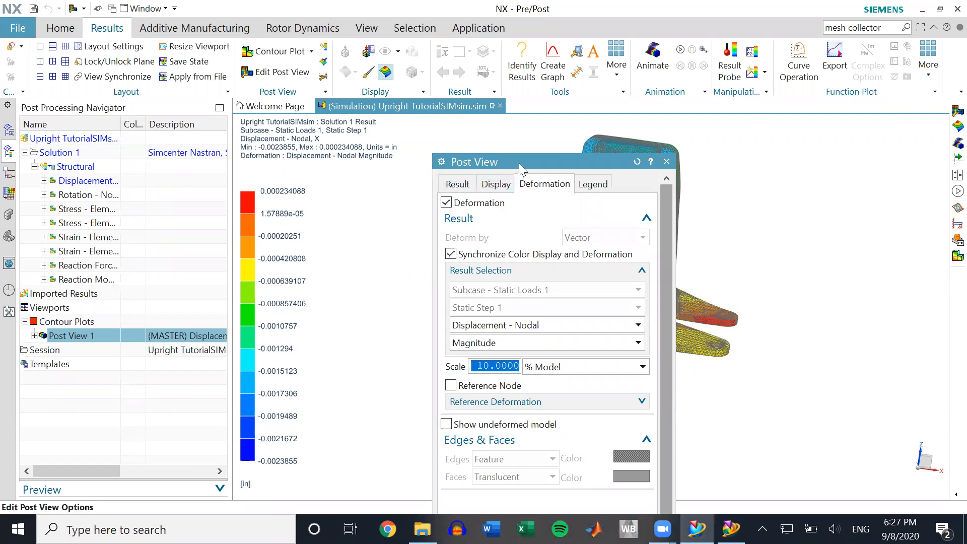
pyautogui.moveTo(519, 164); pyautogui.dragTo(219, 46)
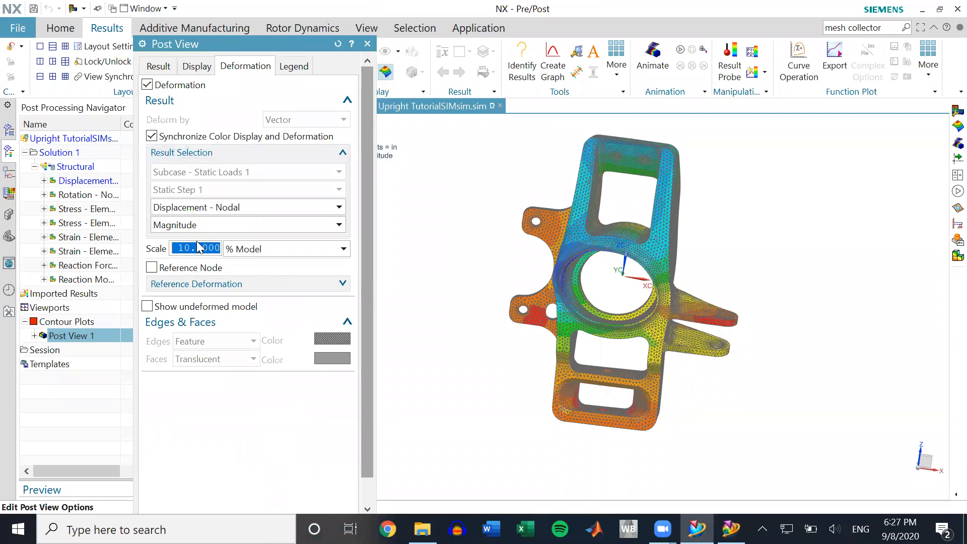
pyautogui.write('1')
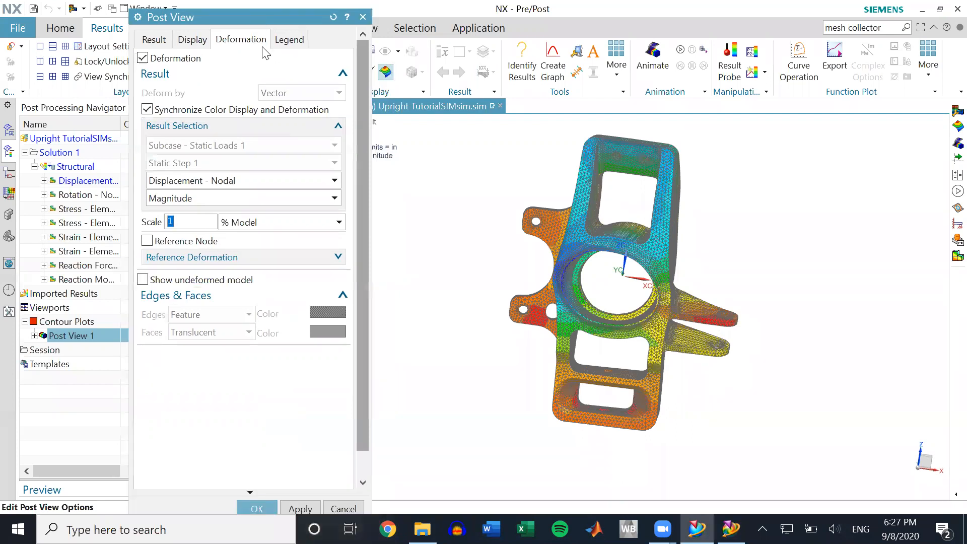
pyautogui.click(255, 504)
pyautogui.moveTo(616, 316)
pyautogui.mouseDown(button='middle')
pyautogui.moveTo(594, 301)
pyautogui.moveTo(627, 289)
pyautogui.moveTo(615, 307)
pyautogui.mouseUp(button='middle')
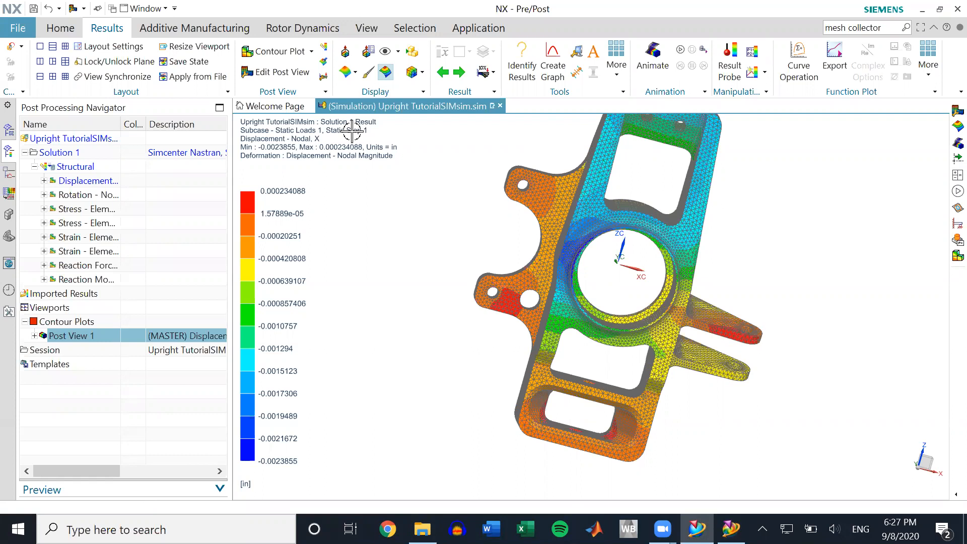
# - Edit the post view's legend to use Specified extremes with a maximum of 5
pyautogui.click(267, 72)
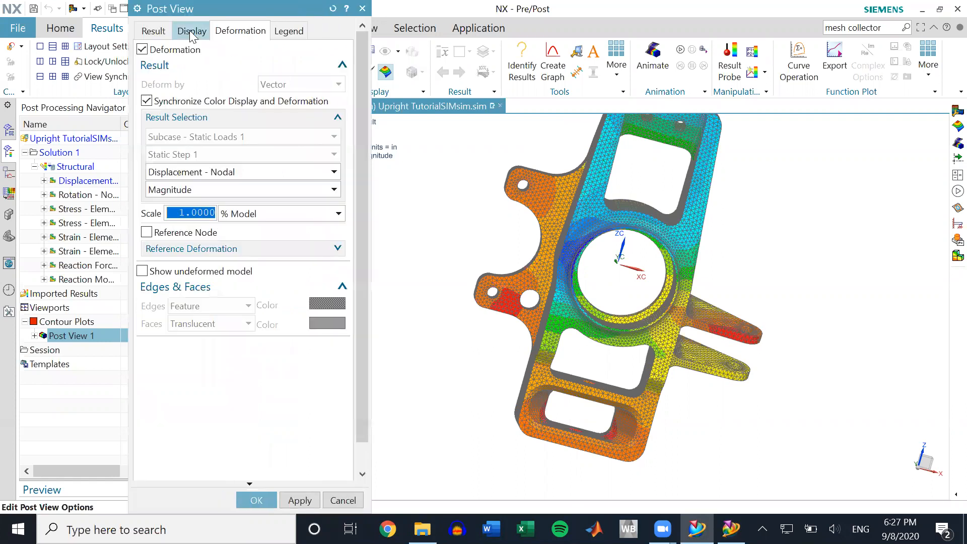
pyautogui.click(191, 33)
pyautogui.click(238, 32)
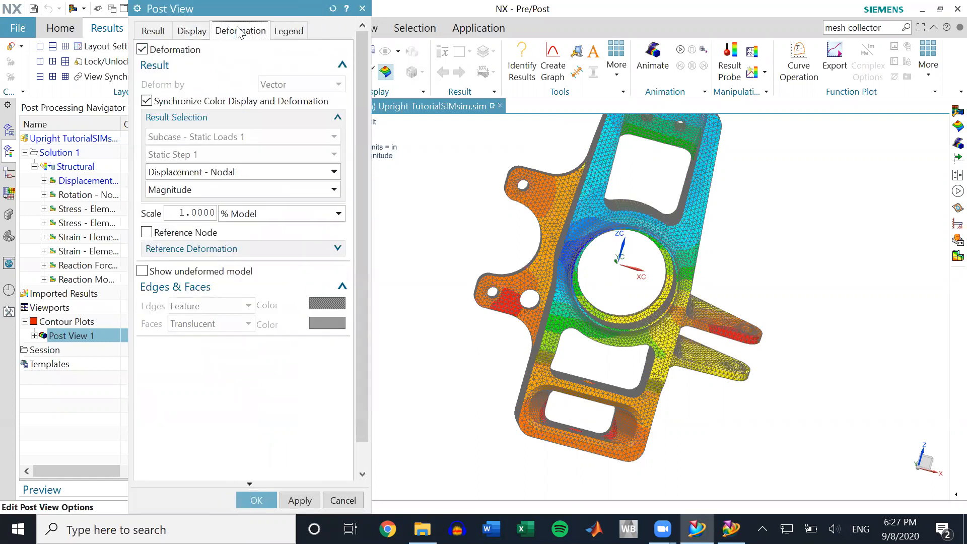
pyautogui.click(283, 34)
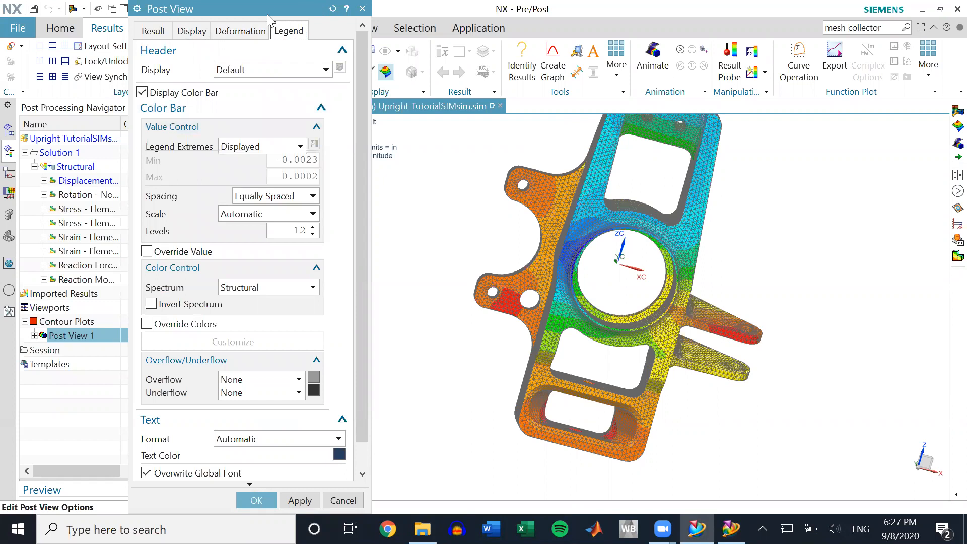
pyautogui.moveTo(267, 14); pyautogui.dragTo(567, 32)
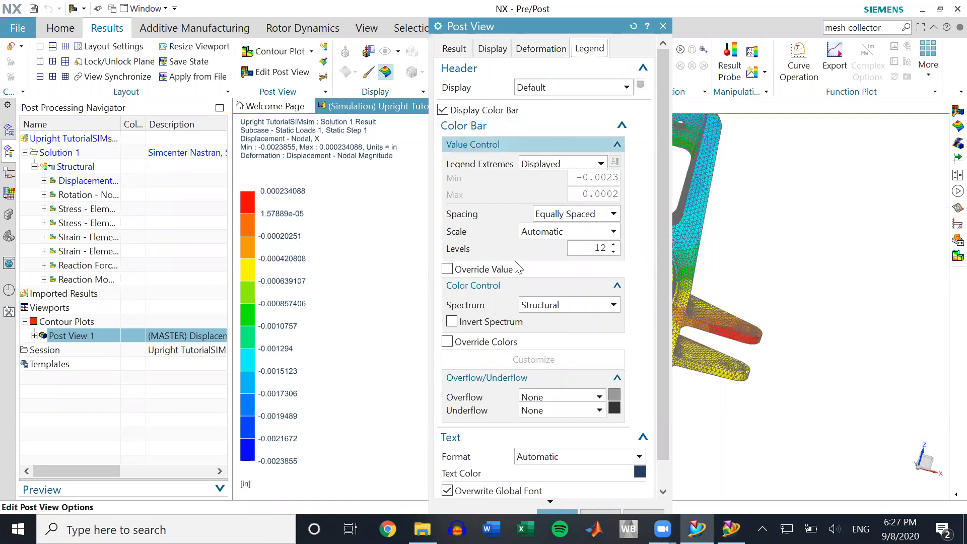
pyautogui.click(588, 163)
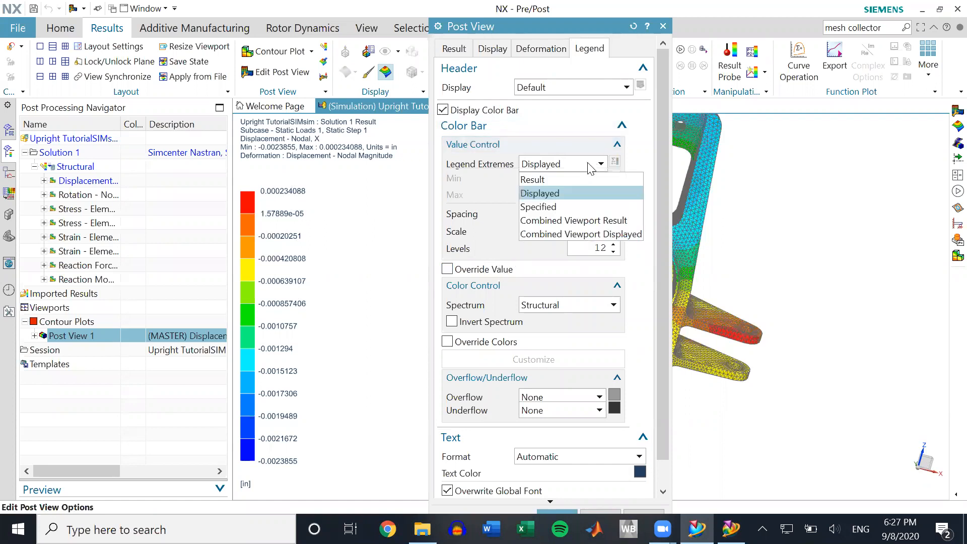
pyautogui.click(551, 206)
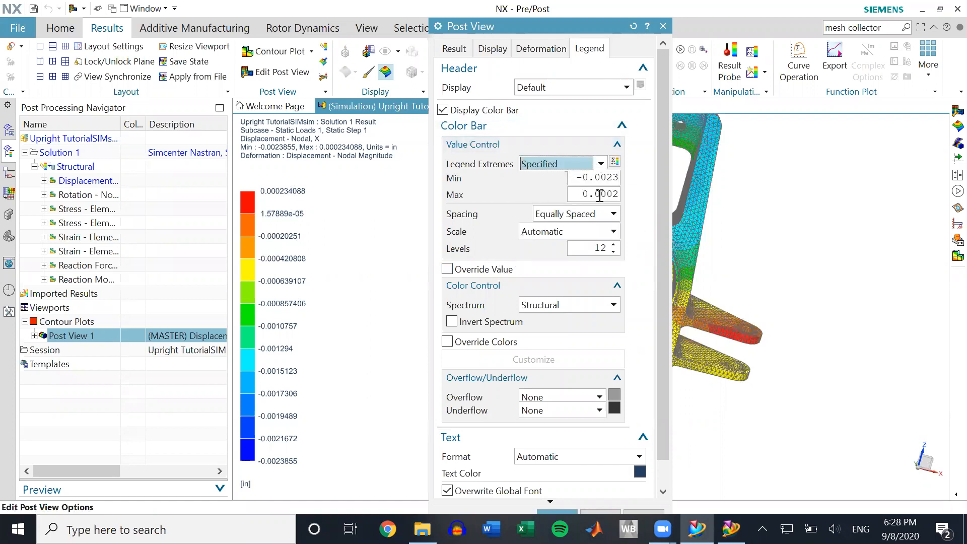
pyautogui.doubleClick(600, 195)
pyautogui.write('5')
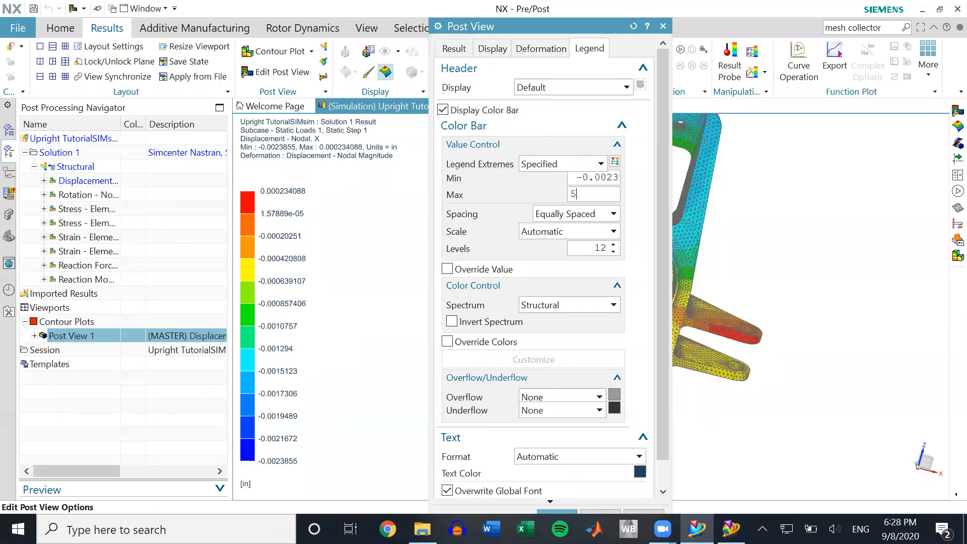
# - Enable Override Value for the legend and customize the color bar by setting the Level-00 color to magenta
pyautogui.click(501, 270)
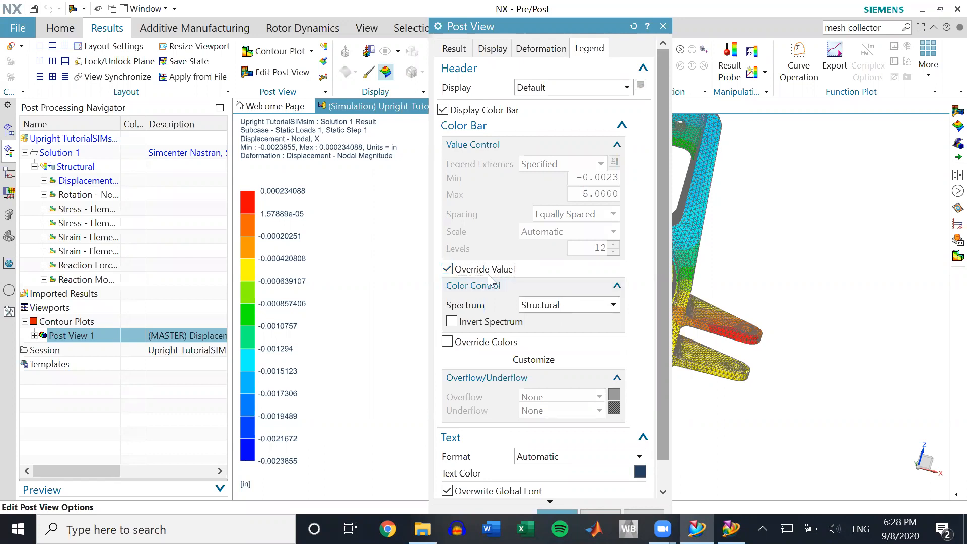
pyautogui.click(548, 359)
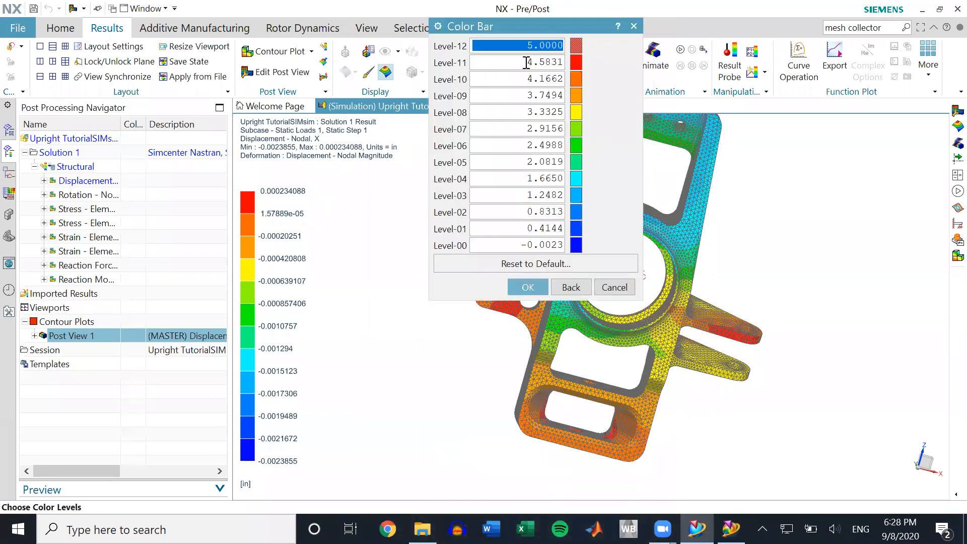
pyautogui.click(572, 244)
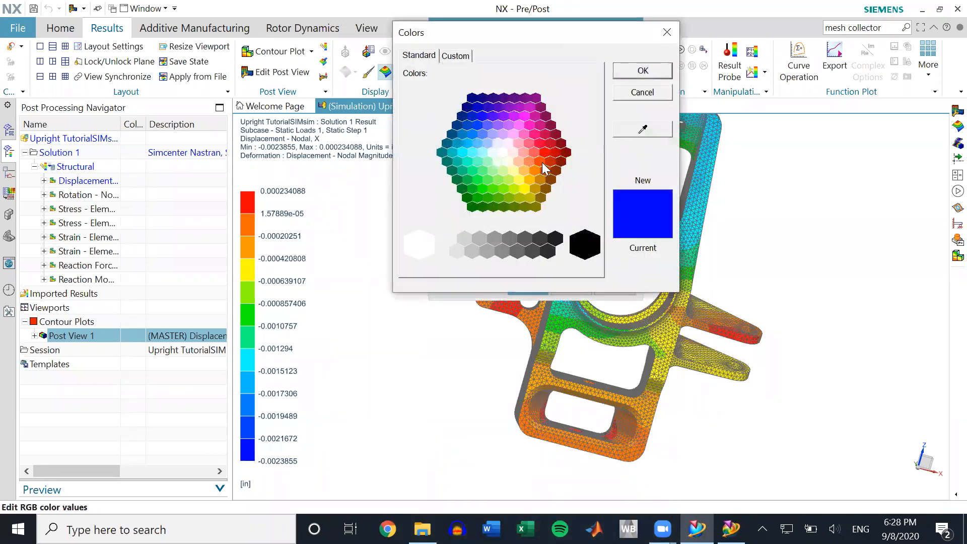
pyautogui.click(538, 142)
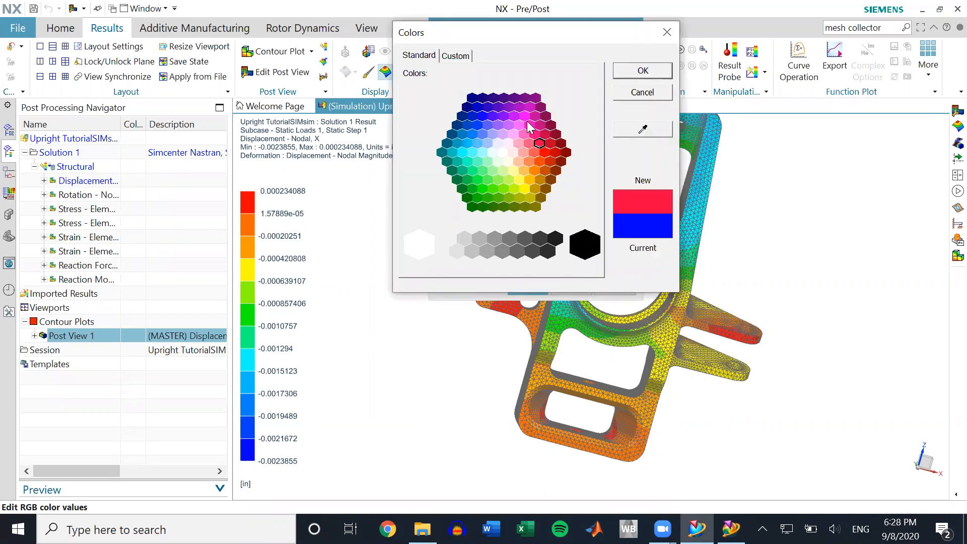
pyautogui.click(655, 71)
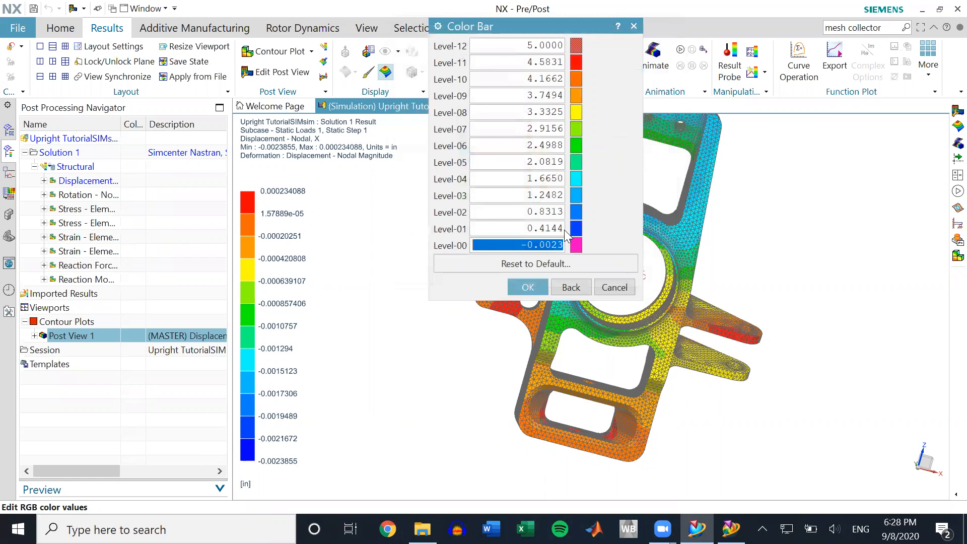
pyautogui.click(533, 286)
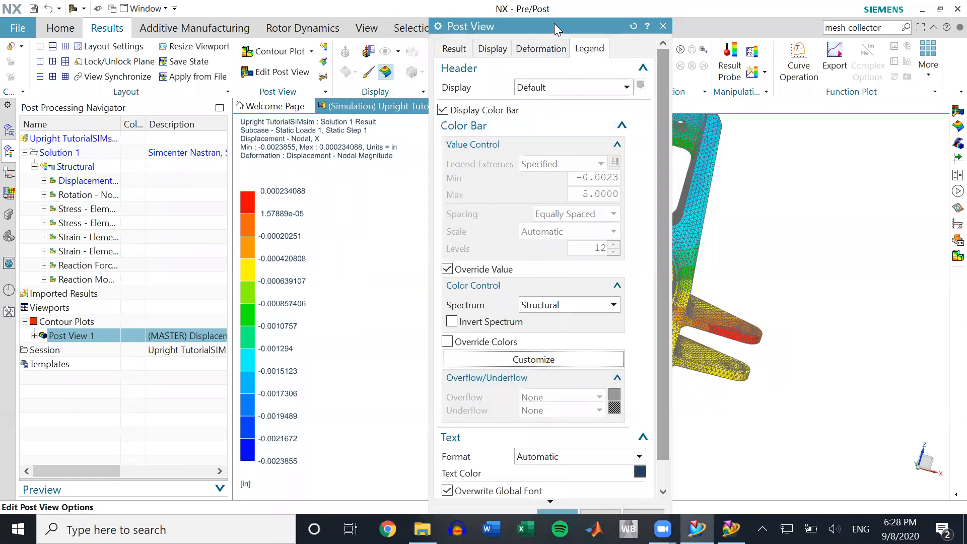
# - Apply the legend settings to the post view and inspect the upright's contour from an angled view
pyautogui.moveTo(554, 23); pyautogui.dragTo(250, 11)
pyautogui.click(252, 498)
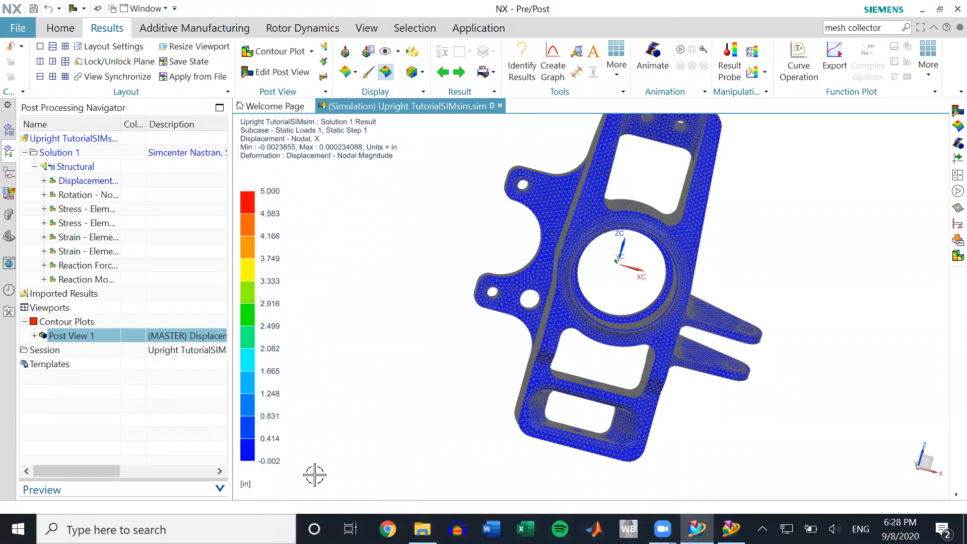
pyautogui.moveTo(453, 339); pyautogui.dragTo(244, 186, button='middle')
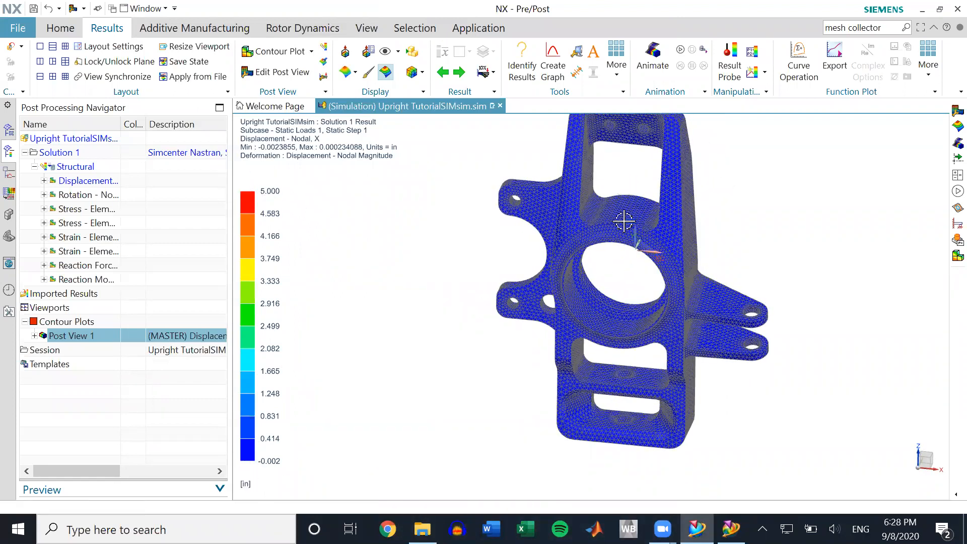
# - Open the post view's settings for editing again
pyautogui.click(276, 72)
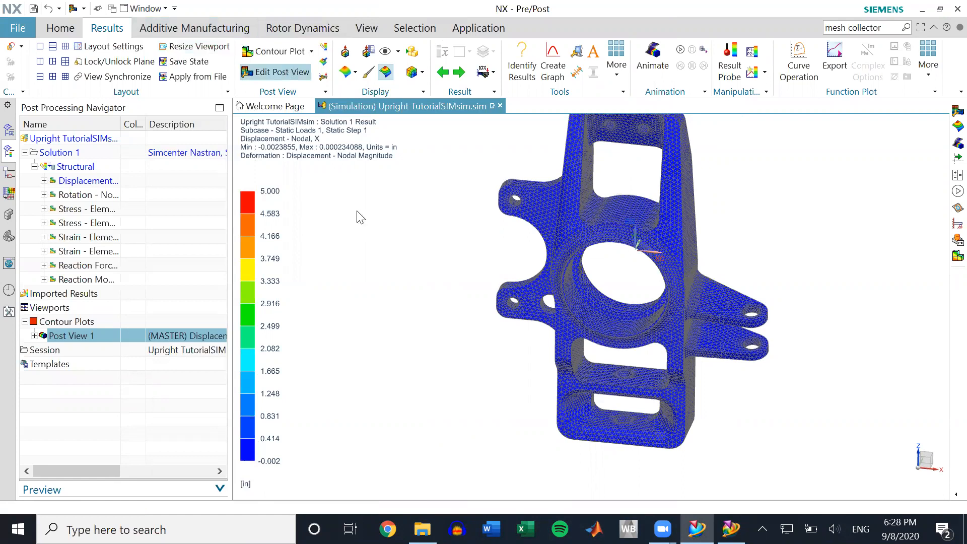
# - Start a new result variable named VMSTRESS and set its result type to Stress
pyautogui.scroll(-2, 554, 263)
pyautogui.scroll(1, 559, 264)
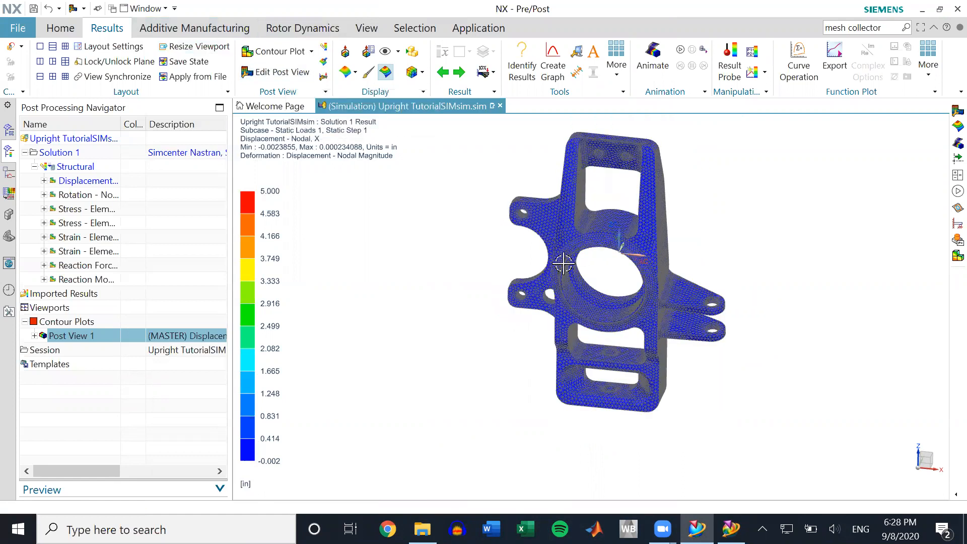
pyautogui.moveTo(602, 262); pyautogui.dragTo(649, 216, button='middle')
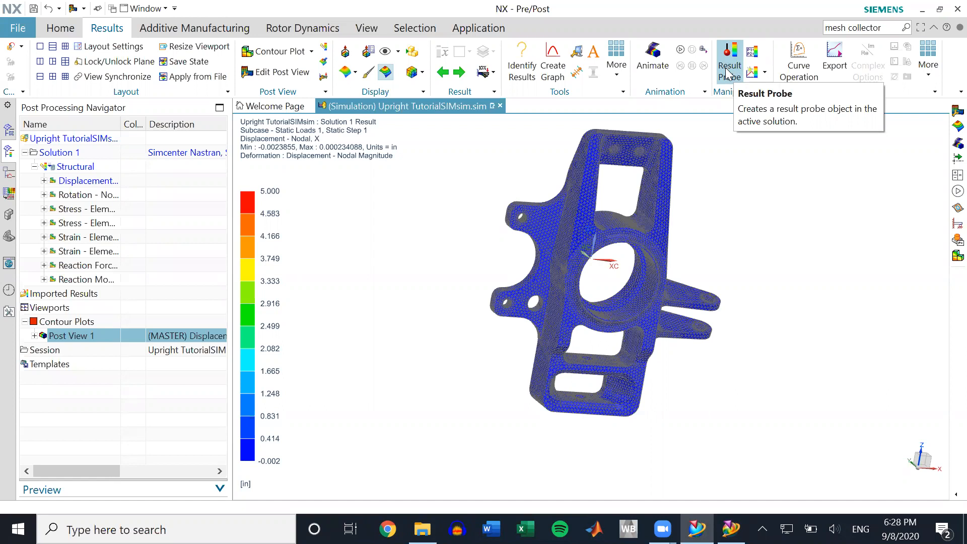
pyautogui.click(754, 53)
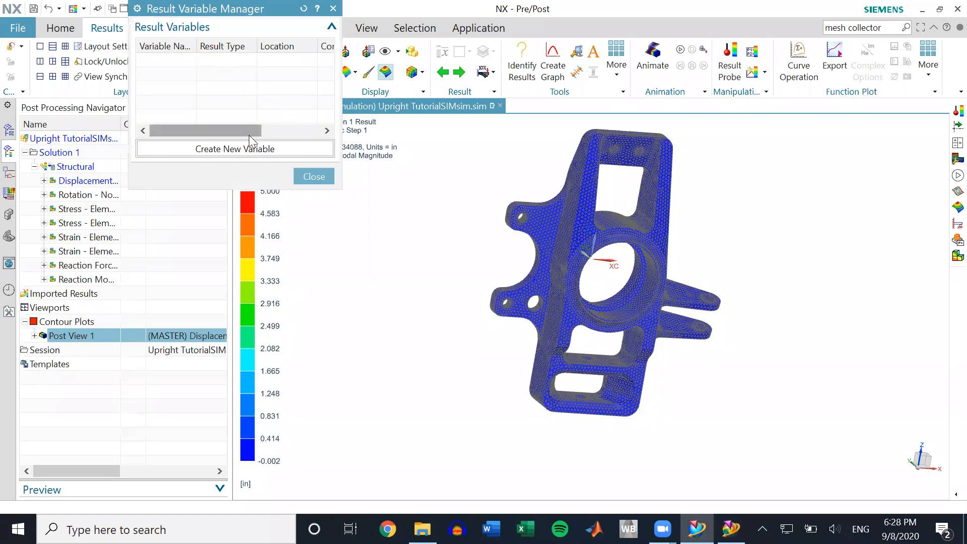
pyautogui.click(254, 148)
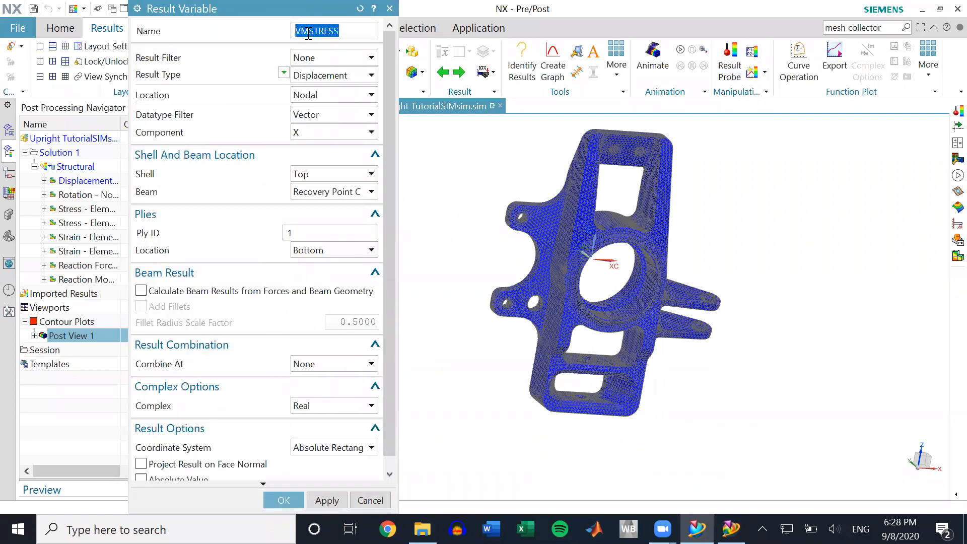
pyautogui.click(336, 134)
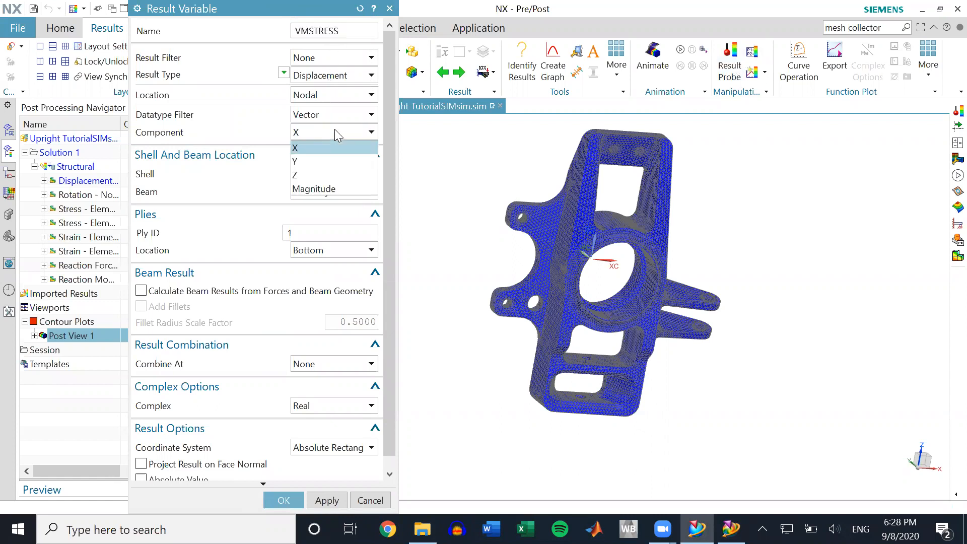
pyautogui.click(335, 130)
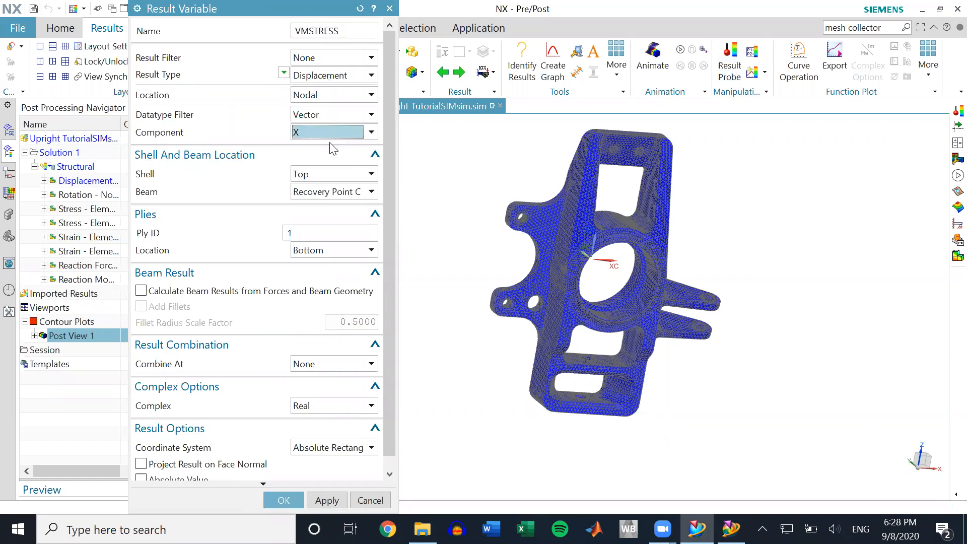
pyautogui.click(359, 115)
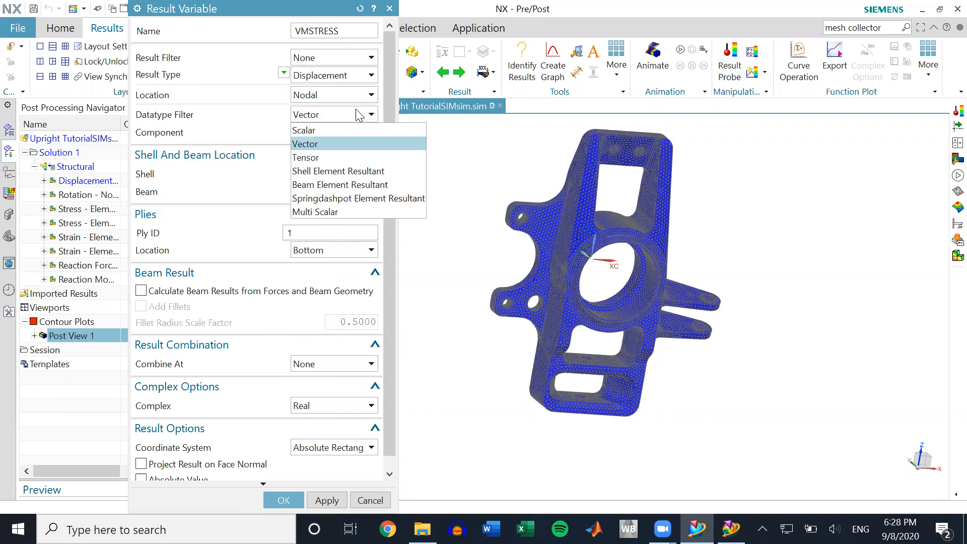
pyautogui.click(353, 136)
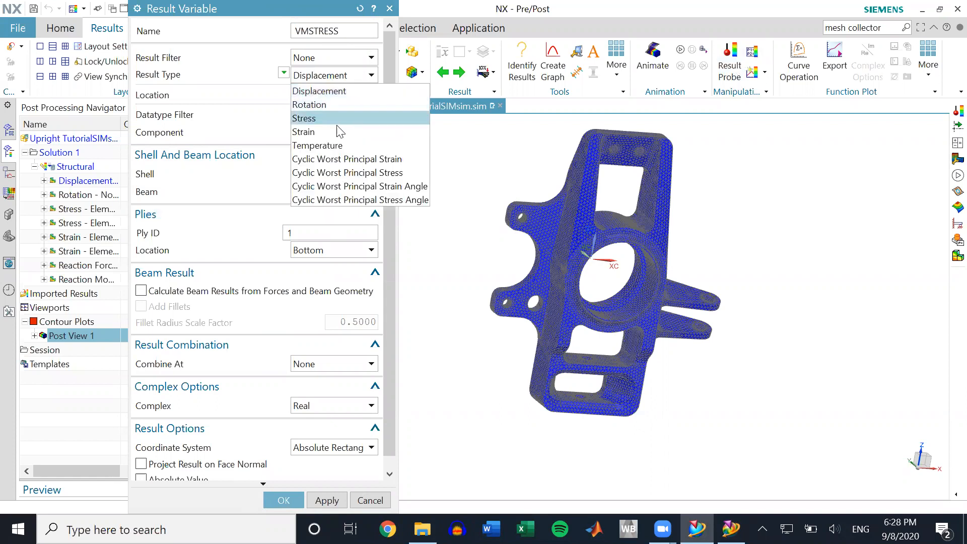
pyautogui.click(338, 118)
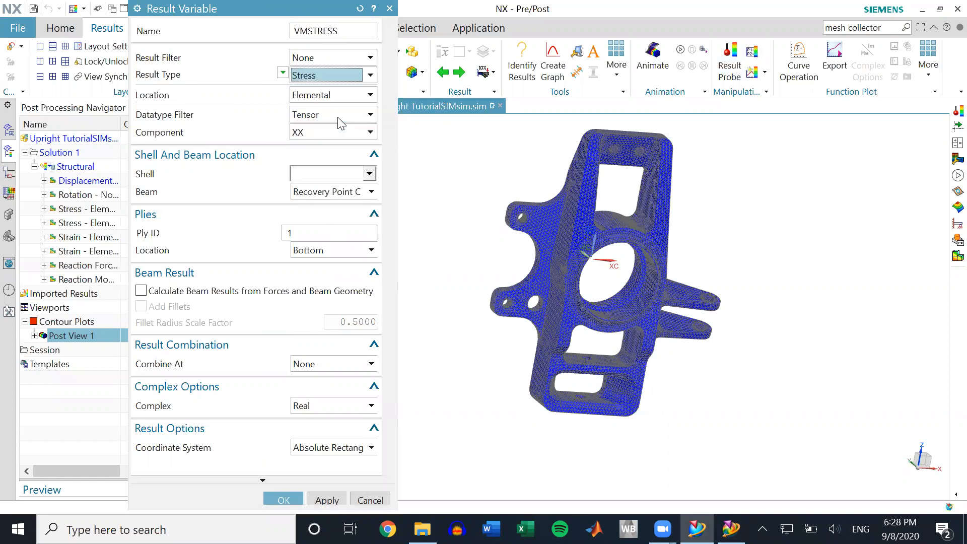
# - Set the VMSTRESS variable's component to Von-Mises, create it and close the variable manager
pyautogui.click(355, 132)
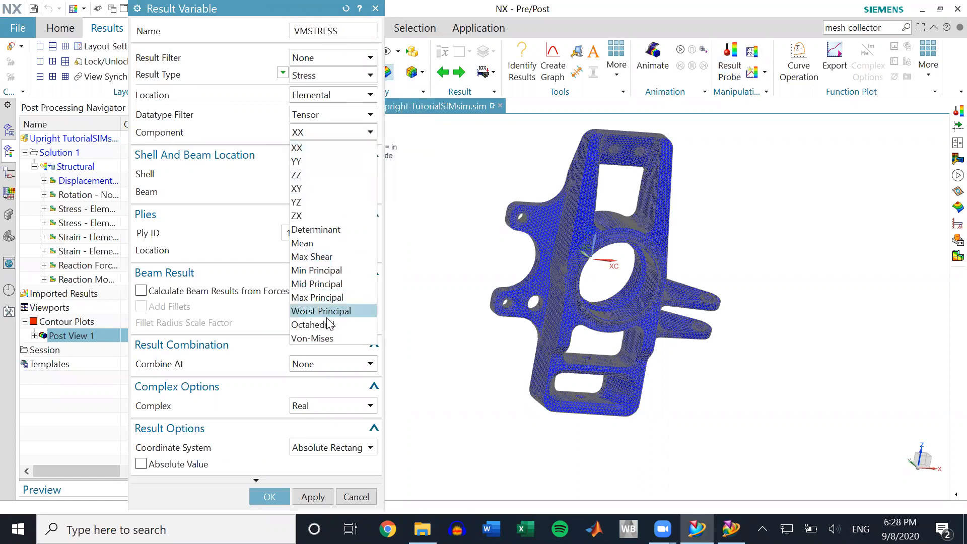
pyautogui.click(329, 338)
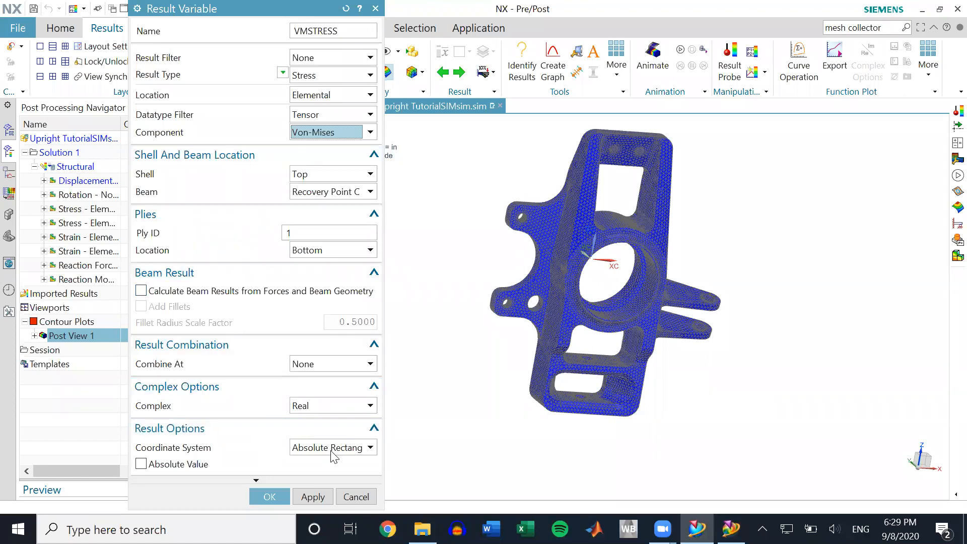
pyautogui.click(270, 496)
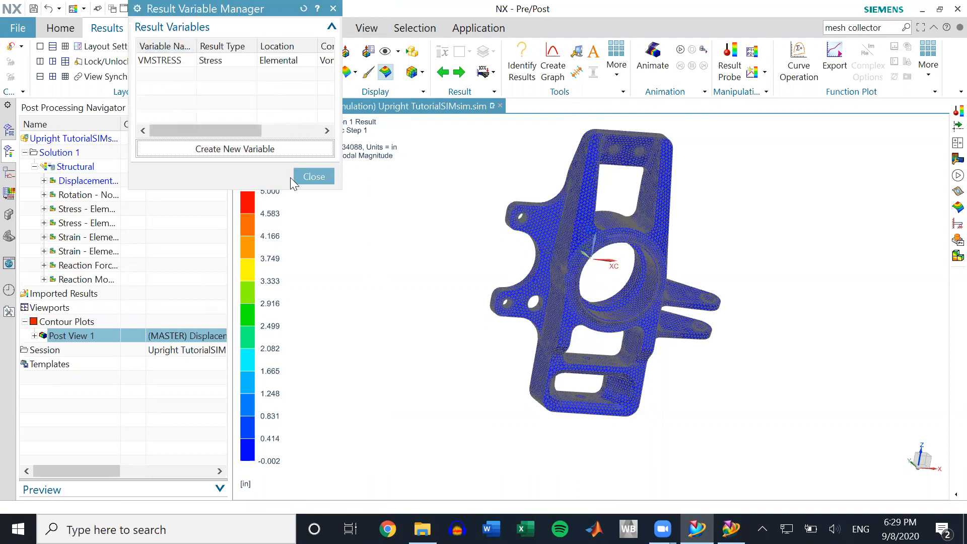
pyautogui.click(322, 178)
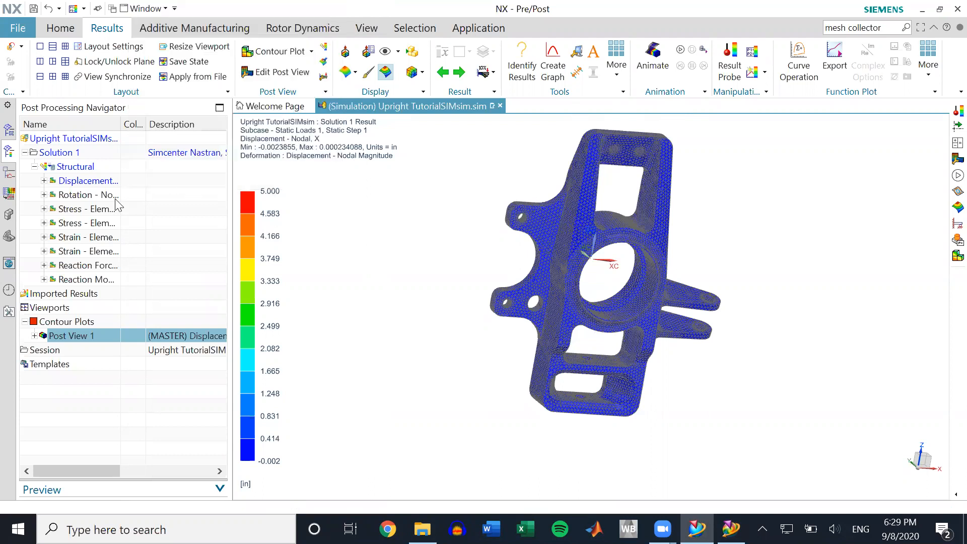
# - Plot the elemental Von-Mises stress on the upright and inspect the lower arm's hole
pyautogui.click(44, 209)
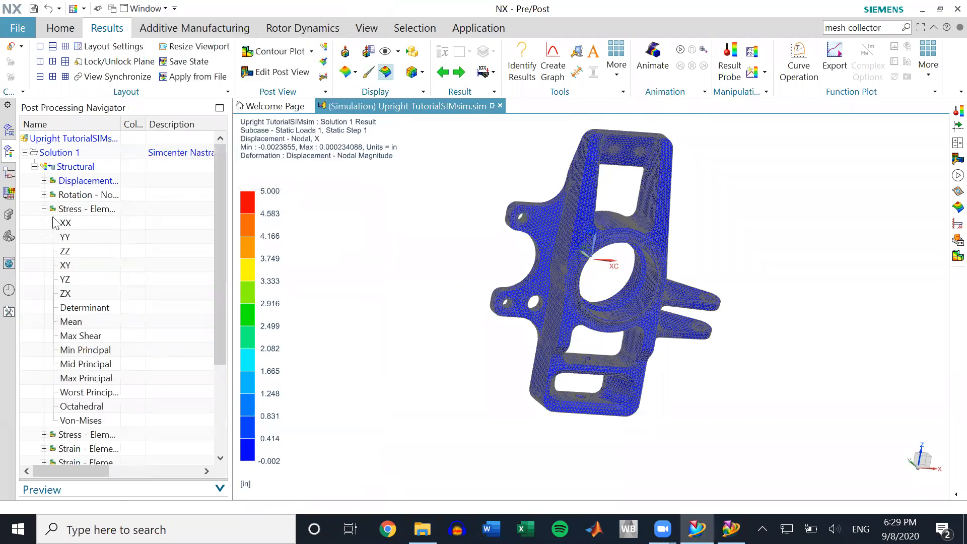
pyautogui.doubleClick(96, 421)
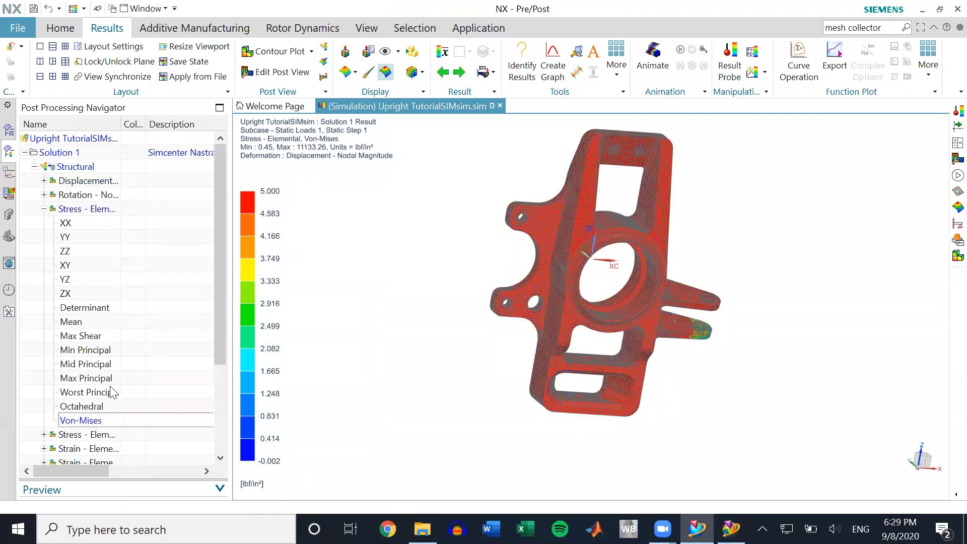
pyautogui.moveTo(521, 222); pyautogui.dragTo(444, 220, button='middle')
pyautogui.scroll(1, 443, 220)
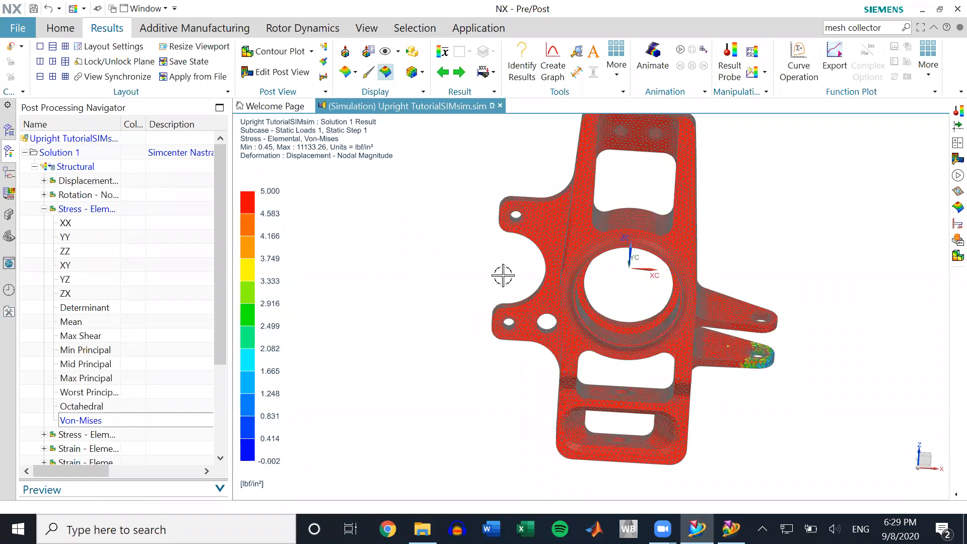
pyautogui.scroll(4, 720, 327)
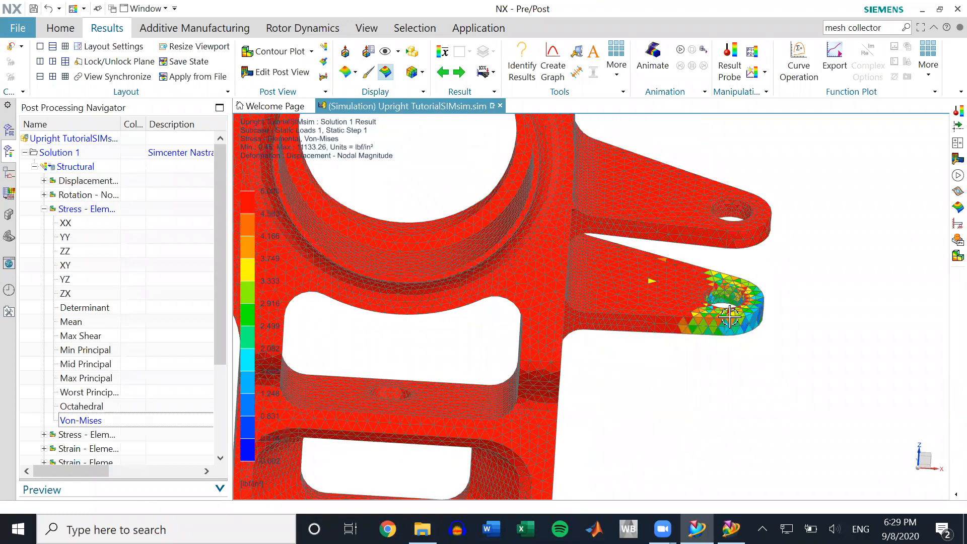
pyautogui.scroll(-5, 729, 316)
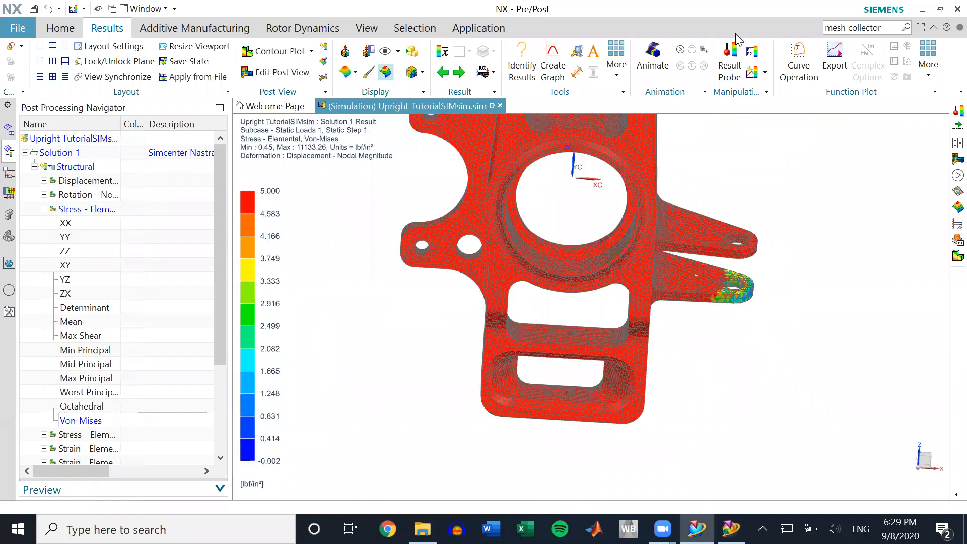
# - Start a result probe on the entire model with the formula 240000000/VMSTRESS
pyautogui.click(723, 73)
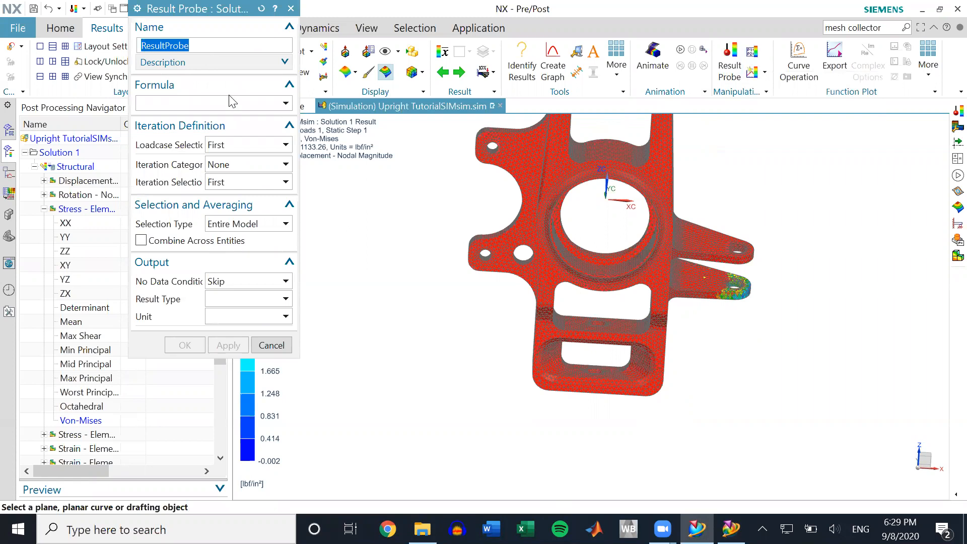
pyautogui.moveTo(197, 14); pyautogui.dragTo(320, 43)
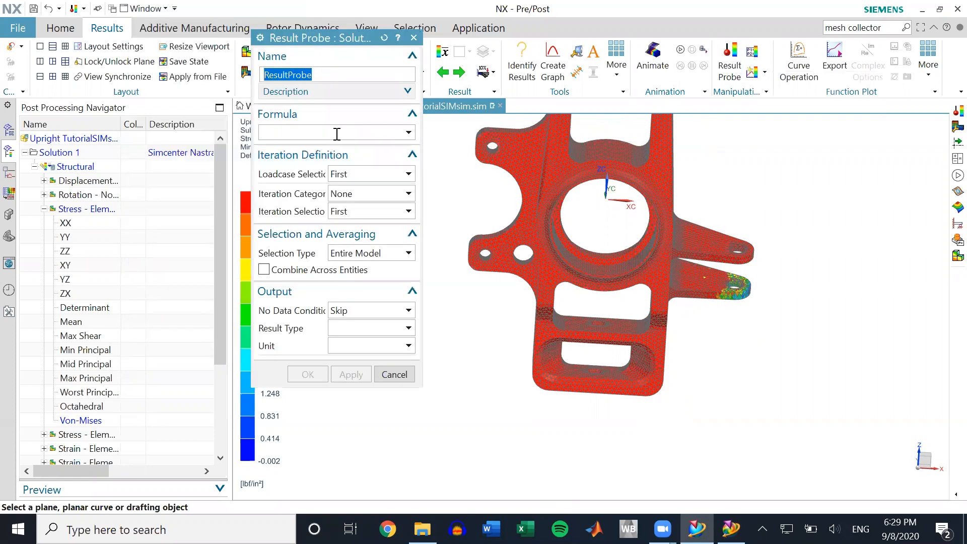
pyautogui.click(337, 133)
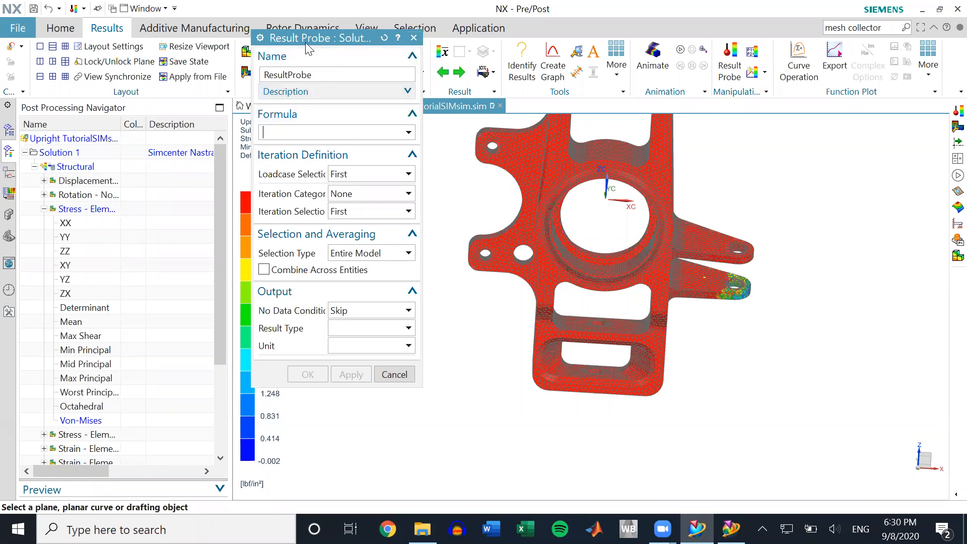
pyautogui.moveTo(306, 43); pyautogui.dragTo(461, 71)
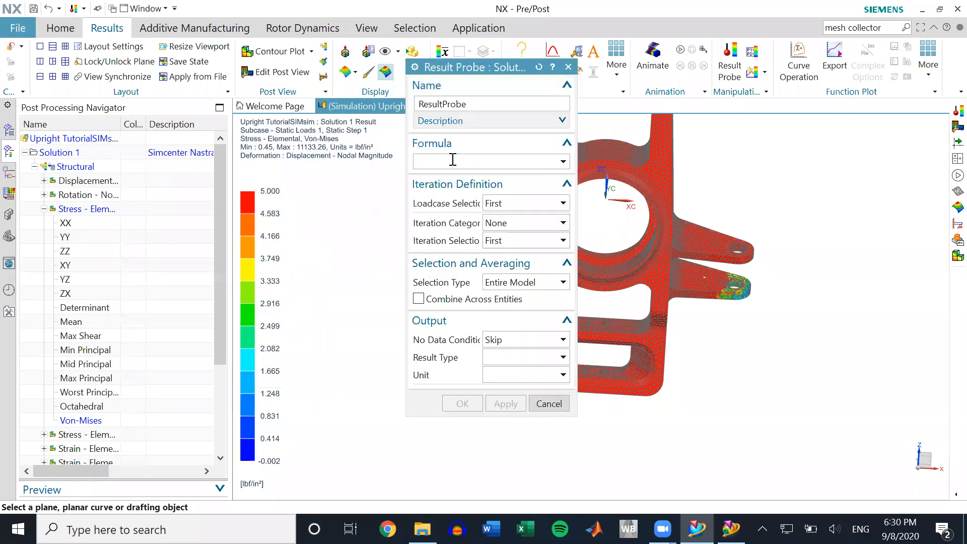
pyautogui.click(452, 159)
pyautogui.write('240')
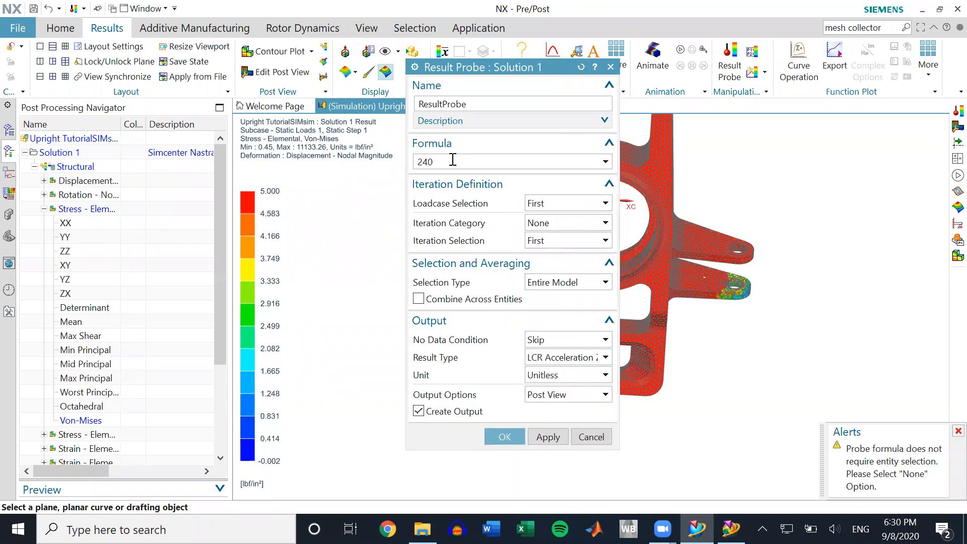
pyautogui.write('000000/VMS')
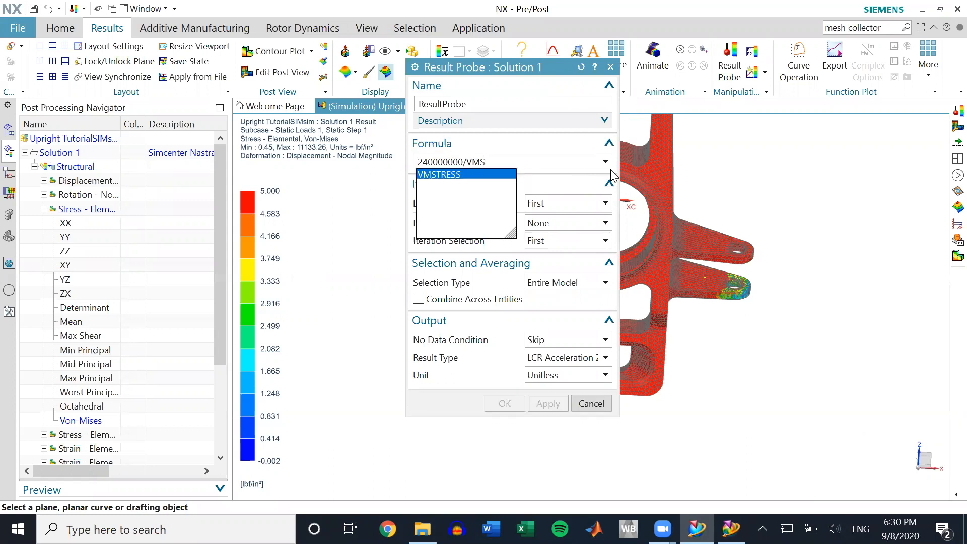
pyautogui.click(485, 175)
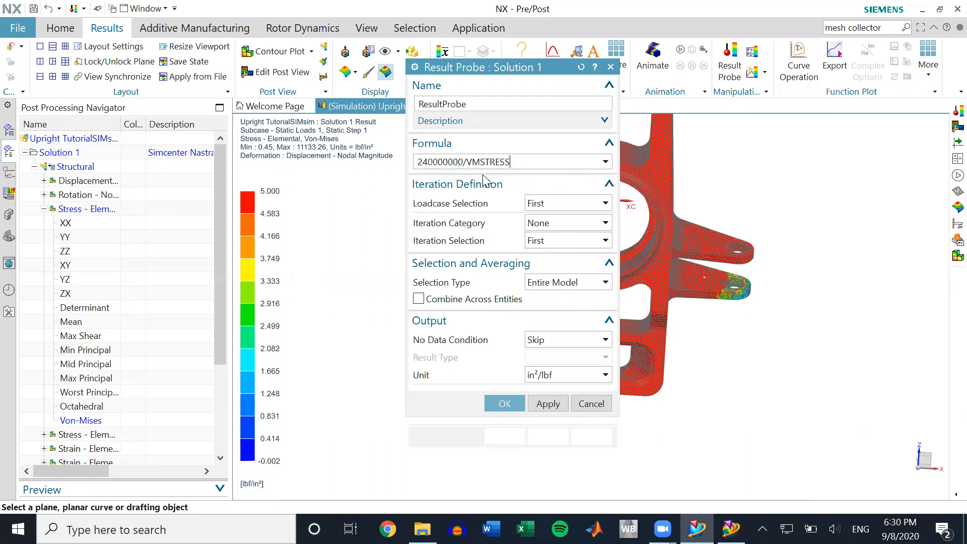
# - Check the probe formula, create the result probe with Post View output and view its contour plot
pyautogui.moveTo(414, 160); pyautogui.dragTo(513, 158)
pyautogui.click(414, 159)
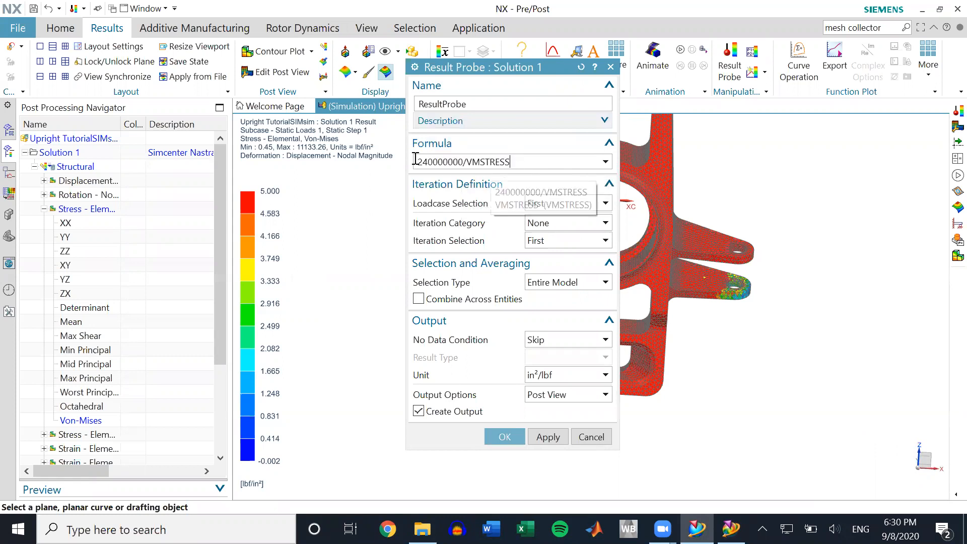
pyautogui.doubleClick(440, 160)
pyautogui.click(488, 161)
pyautogui.click(549, 159)
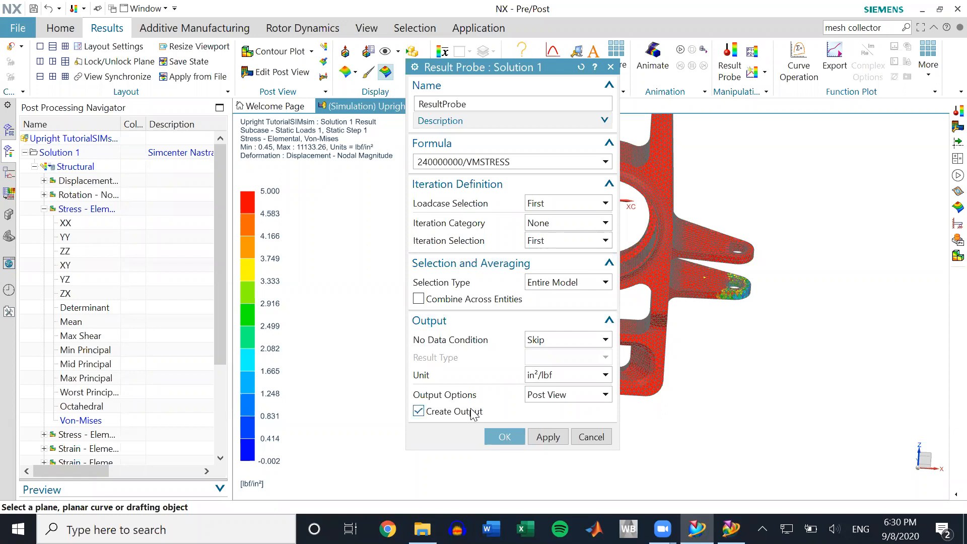
pyautogui.click(503, 438)
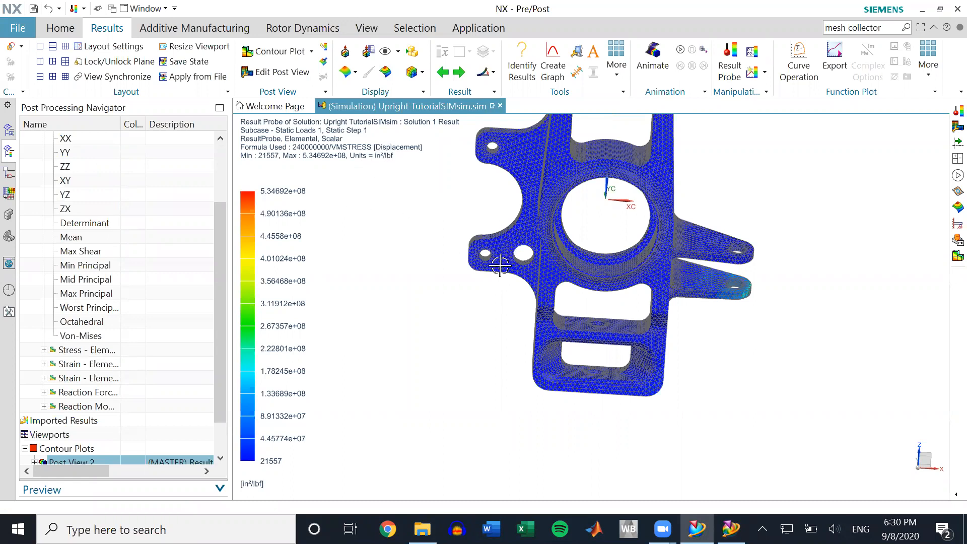
pyautogui.scroll(-2, 494, 264)
pyautogui.scroll(2, 457, 159)
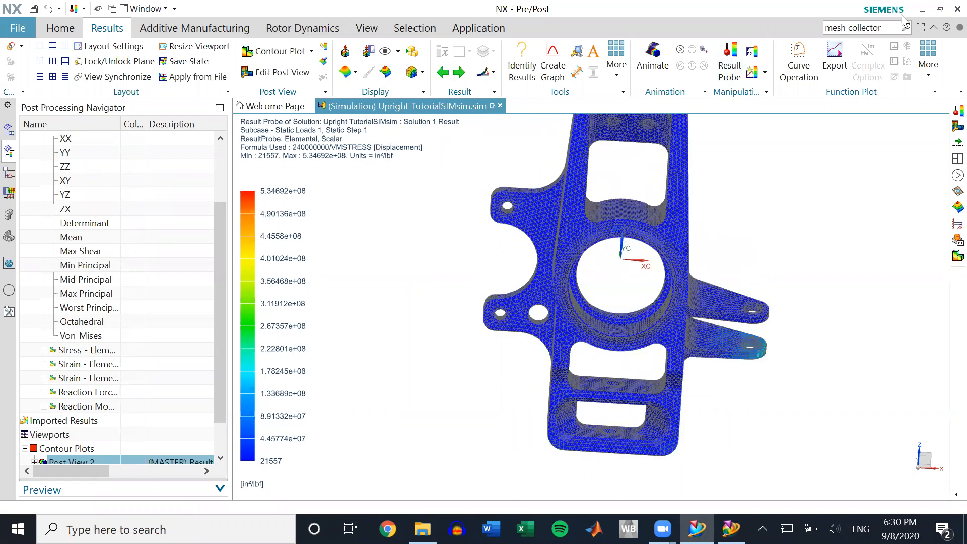
# - Find the Units Manager and set the preferred data entry units to Metric(SI) - kg/m/N/rad/K
pyautogui.click(884, 23)
pyautogui.write('units')
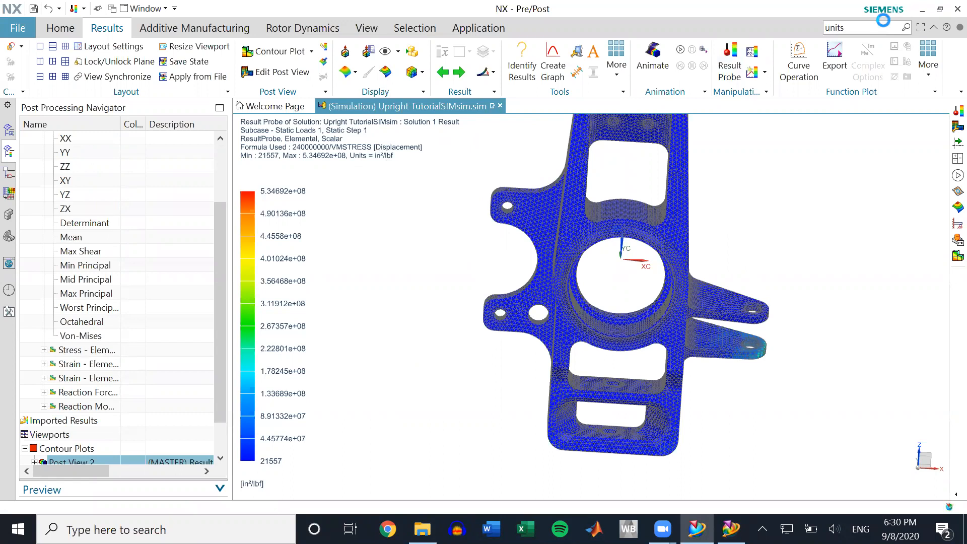
pyautogui.press('Return')
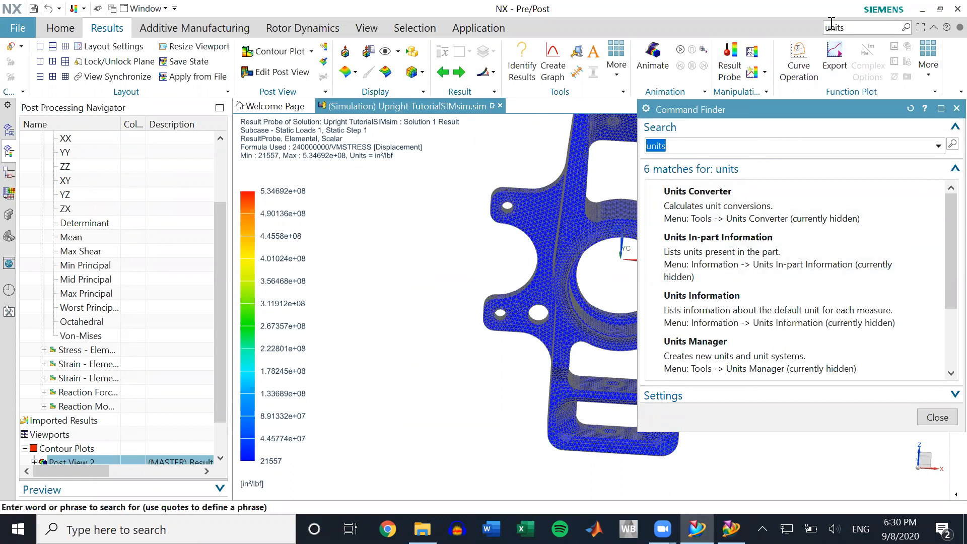
pyautogui.click(746, 344)
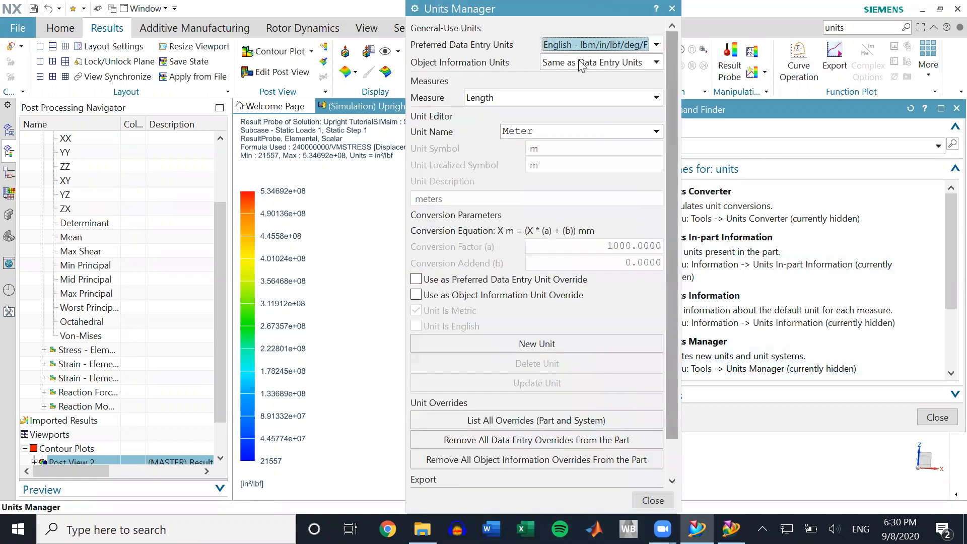
pyautogui.click(644, 47)
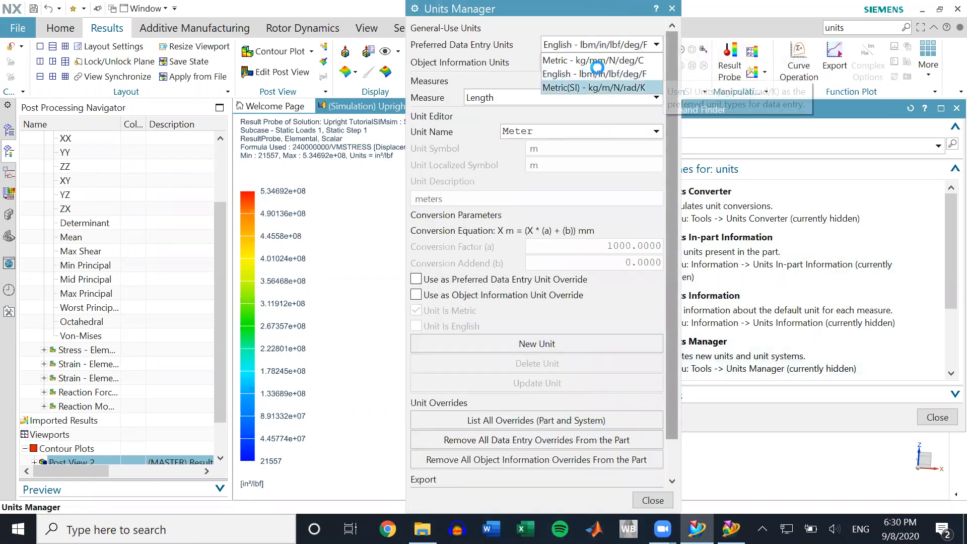
pyautogui.click(605, 86)
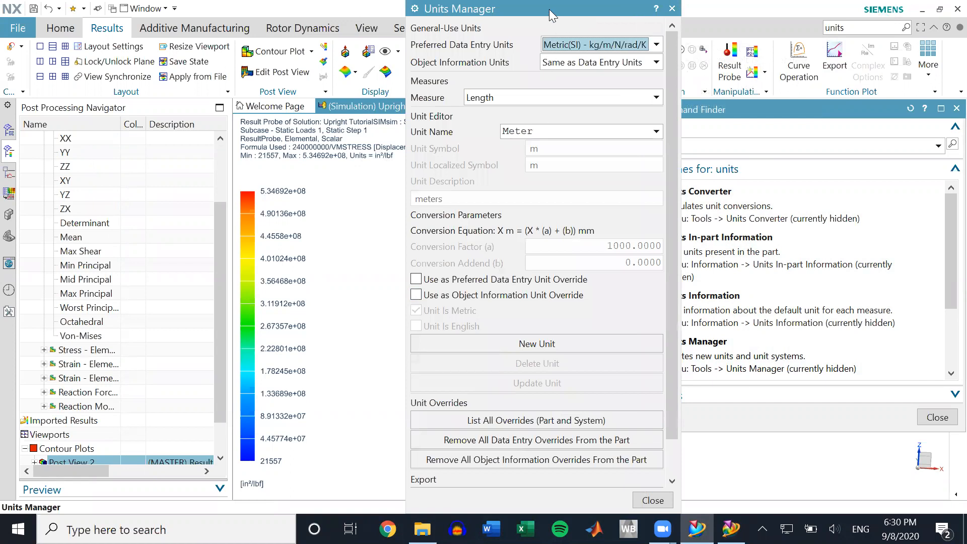
pyautogui.moveTo(549, 9); pyautogui.dragTo(310, 10)
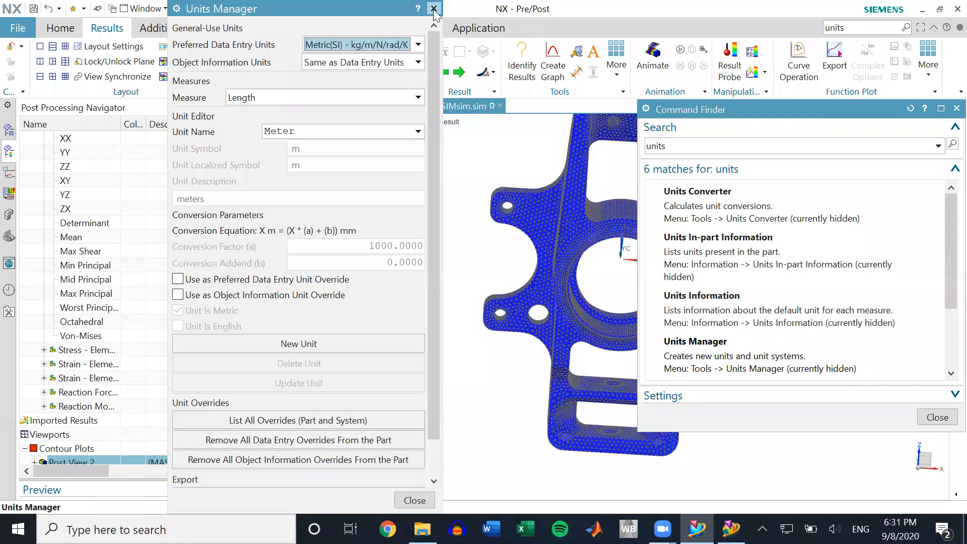
# - Close the Units Manager and Command Finder and start a result probe on the entire model with the formula 240000000/VMSTRESS
pyautogui.click(433, 9)
pyautogui.click(956, 109)
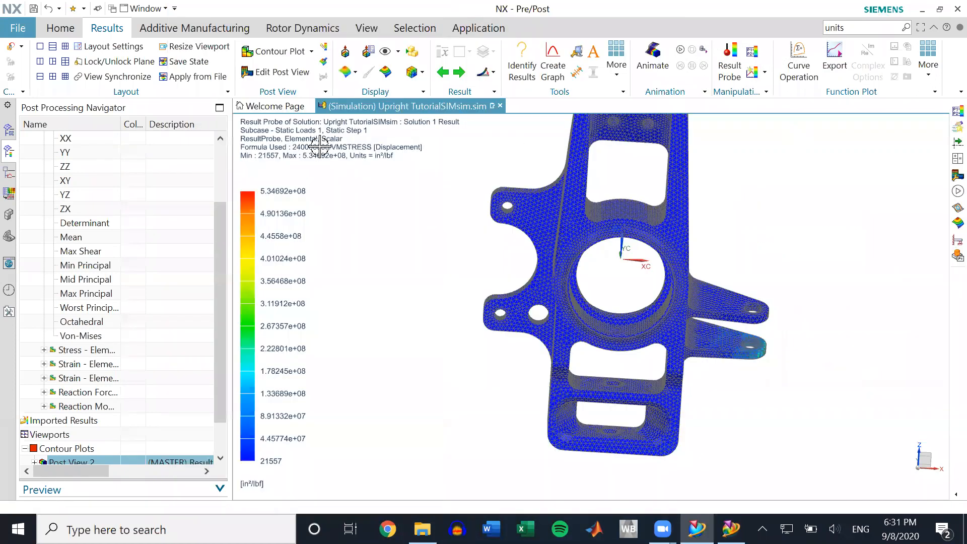
pyautogui.click(729, 63)
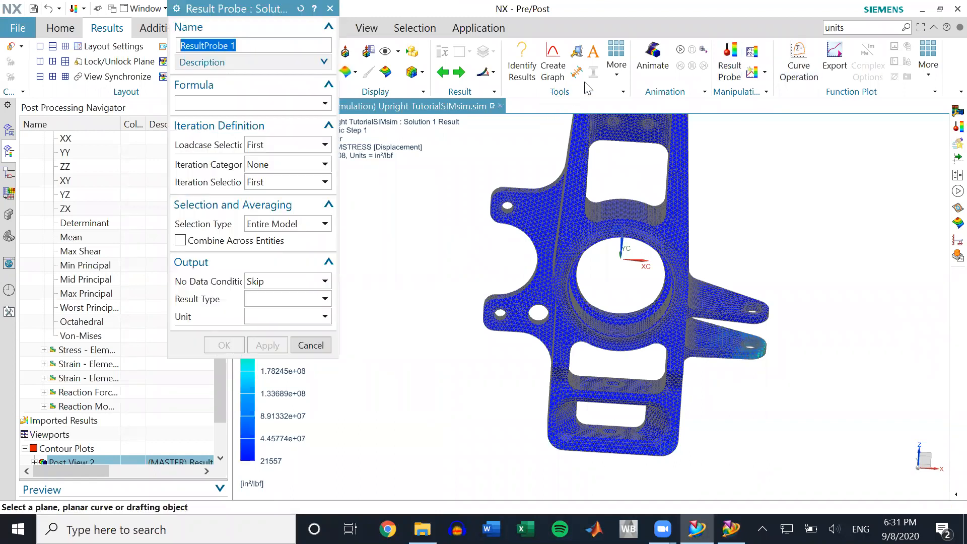
pyautogui.click(269, 98)
pyautogui.write('240')
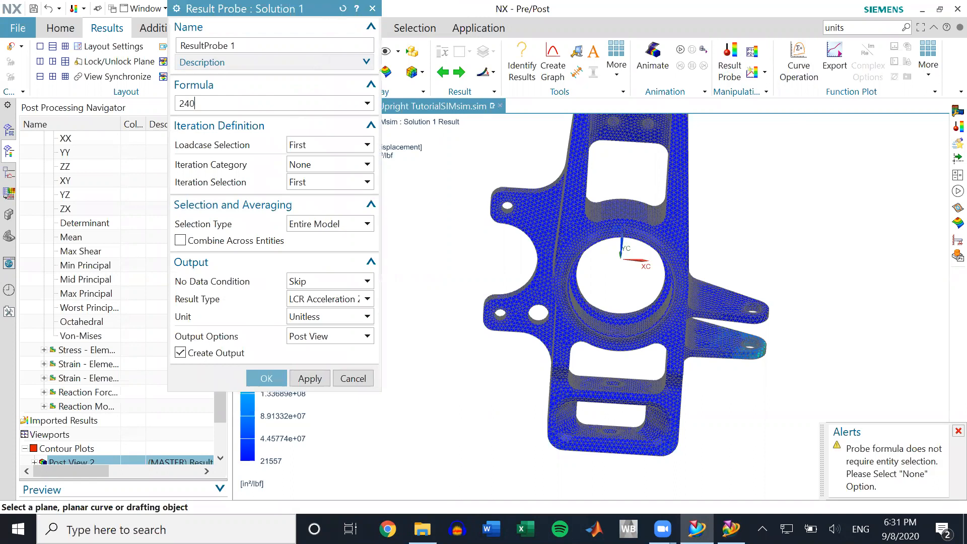
pyautogui.write('000000/')
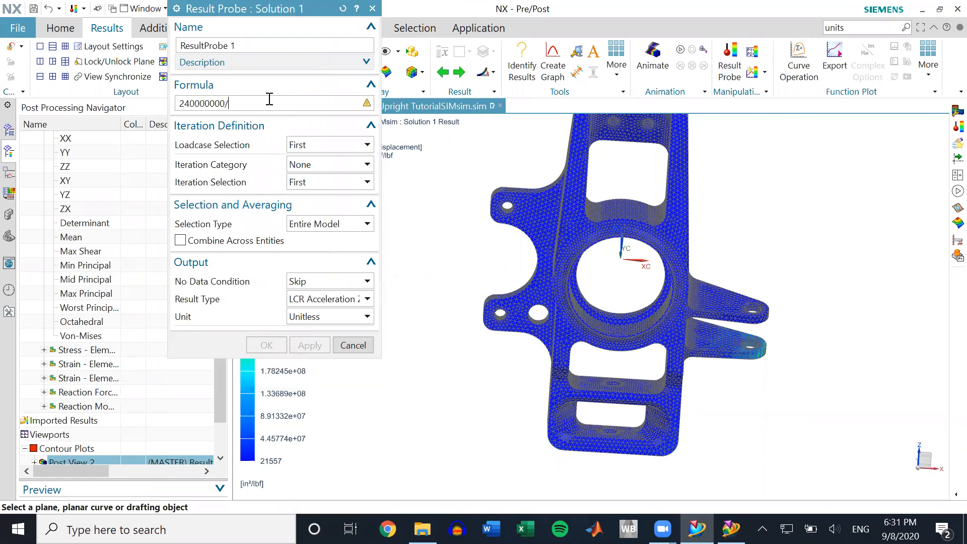
pyautogui.write('VMS')
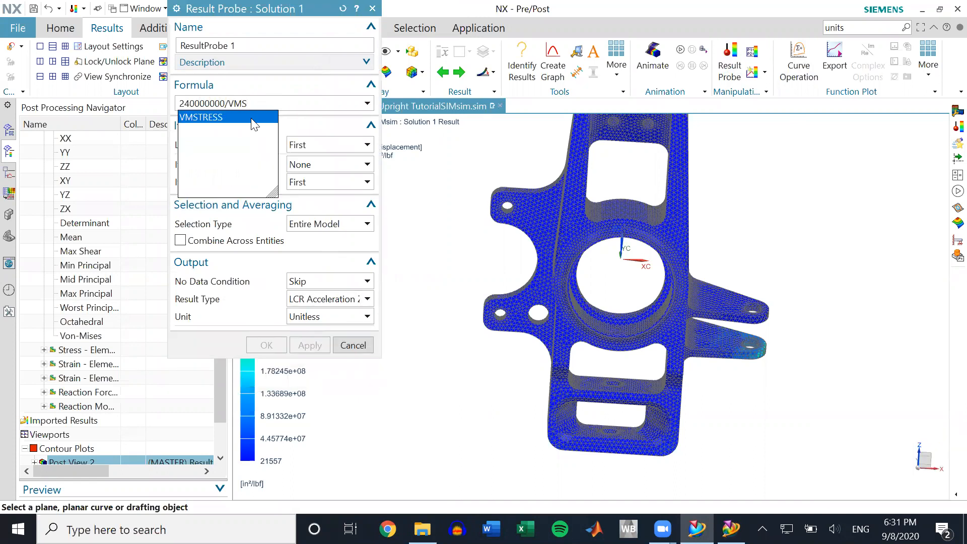
pyautogui.click(252, 119)
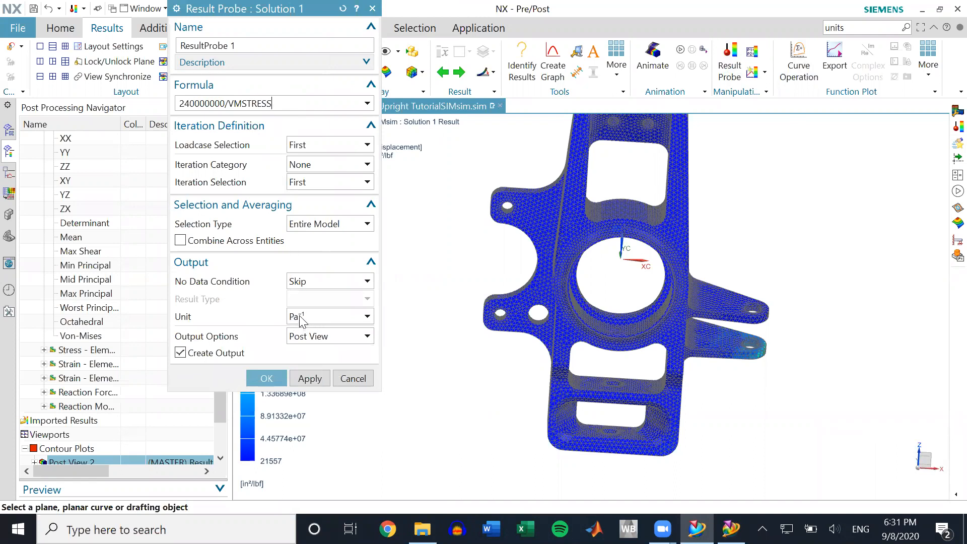
# - Check the numerator and the stress term of the probe formula and create the result probe with Post View output
pyautogui.moveTo(216, 103); pyautogui.dragTo(175, 102)
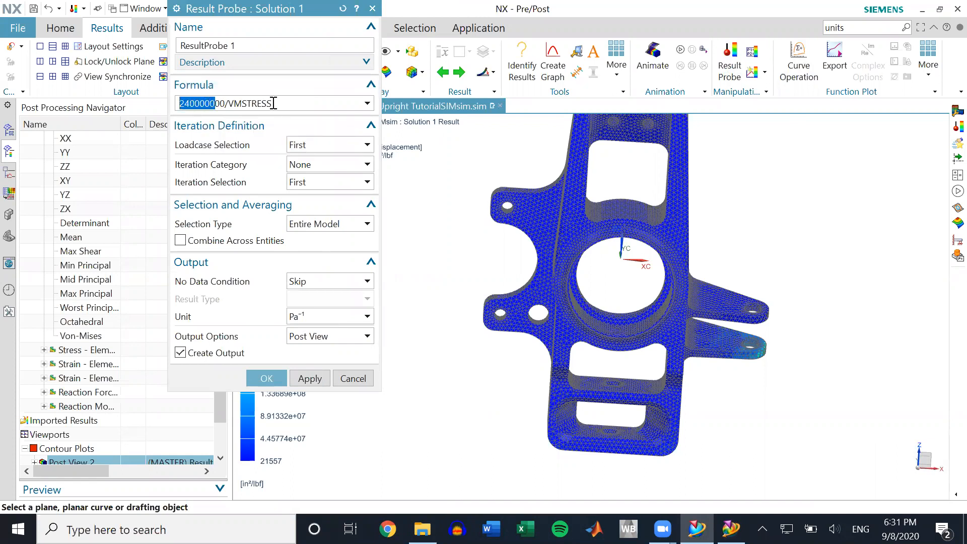
pyautogui.moveTo(272, 103); pyautogui.dragTo(230, 99)
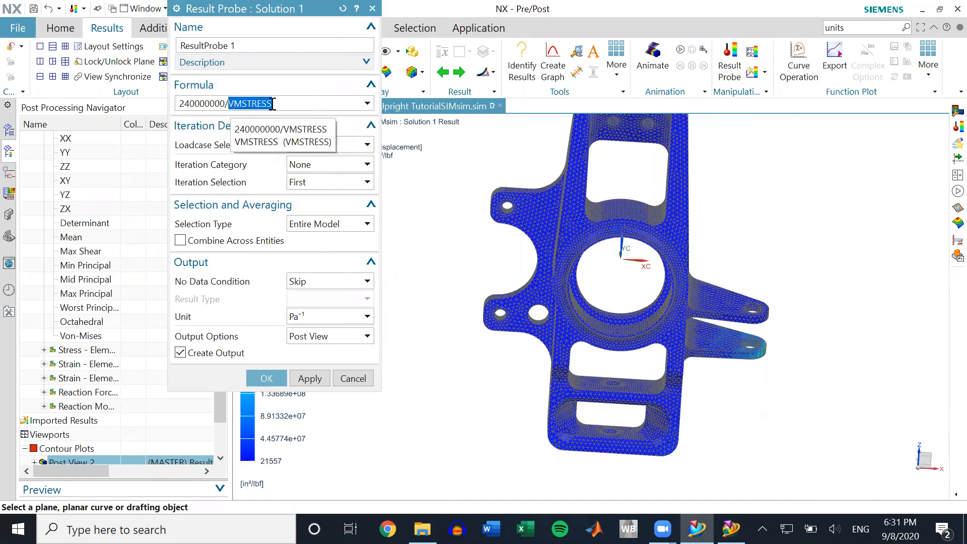
pyautogui.click(215, 104)
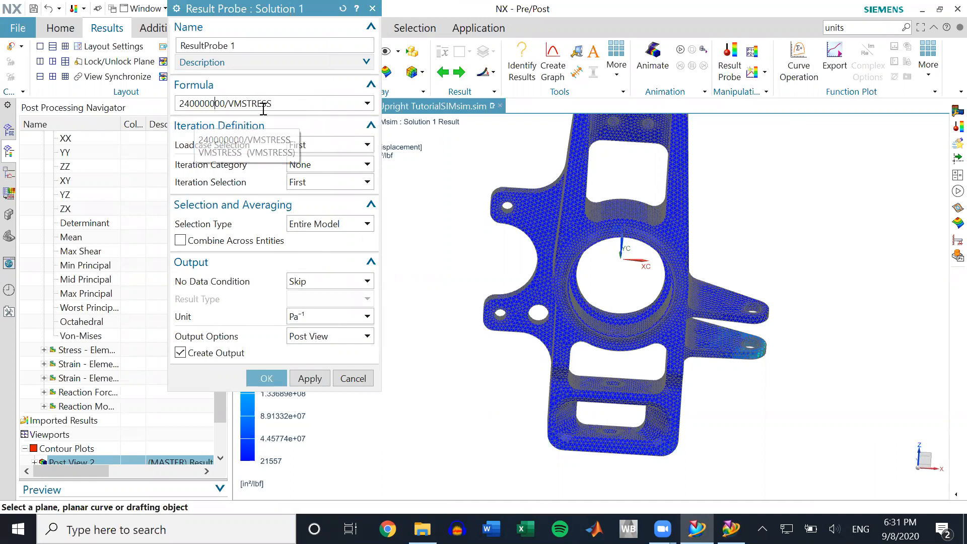
pyautogui.click(275, 382)
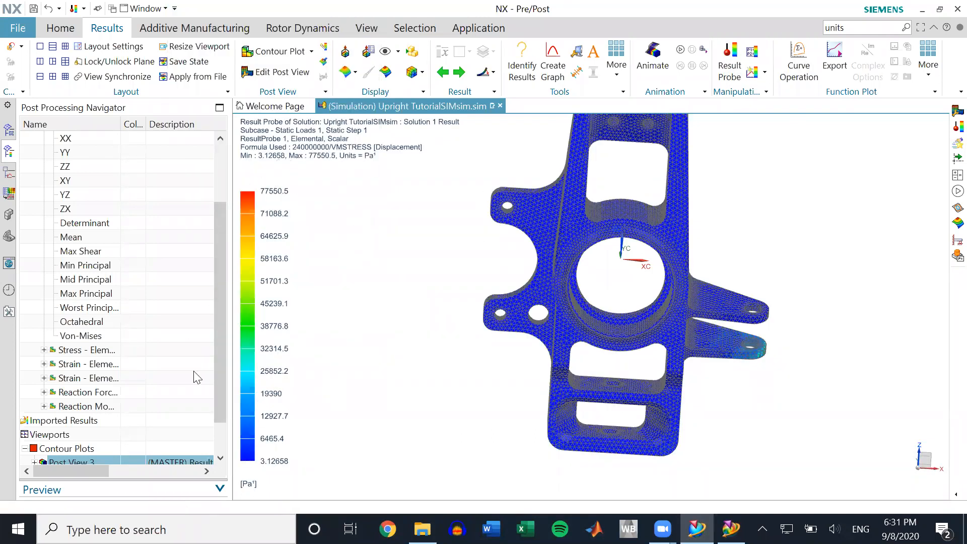
# - Annotate a single element beside the upright's upper-left mounting hole with its result and entity ID, using a box with leader
pyautogui.moveTo(433, 322)
pyautogui.mouseDown(button='middle')
pyautogui.moveTo(452, 321)
pyautogui.moveTo(443, 321)
pyautogui.mouseUp(button='middle')
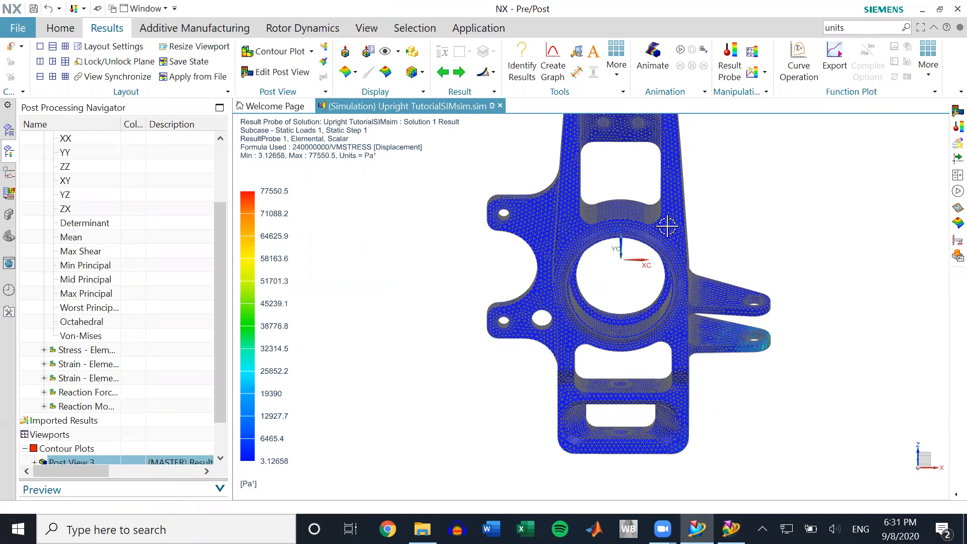
pyautogui.scroll(-2, 659, 231)
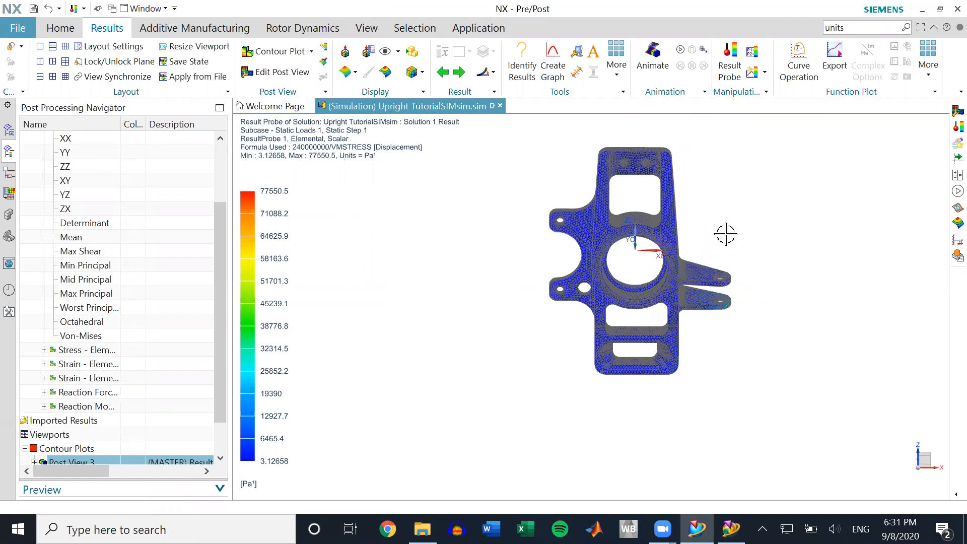
pyautogui.scroll(3, 628, 269)
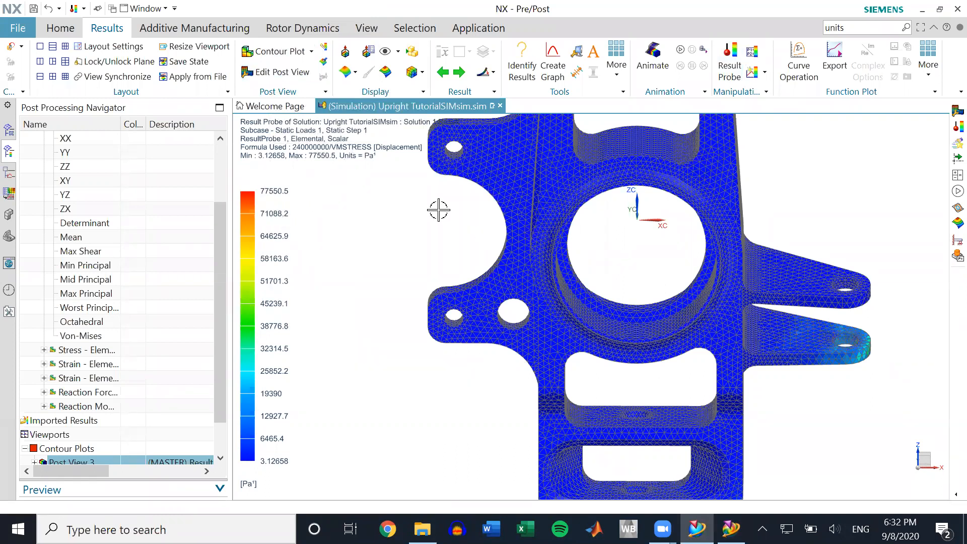
pyautogui.scroll(-4, 439, 209)
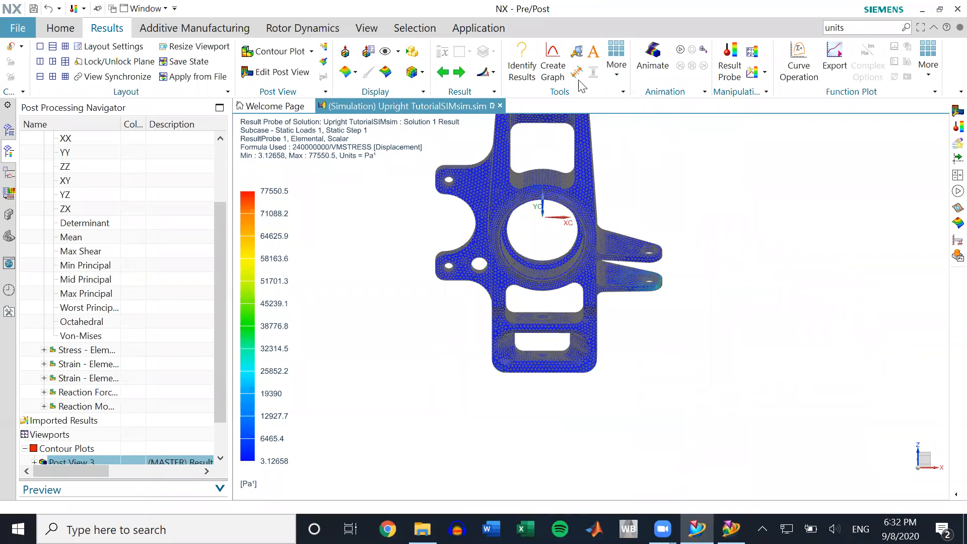
pyautogui.click(594, 52)
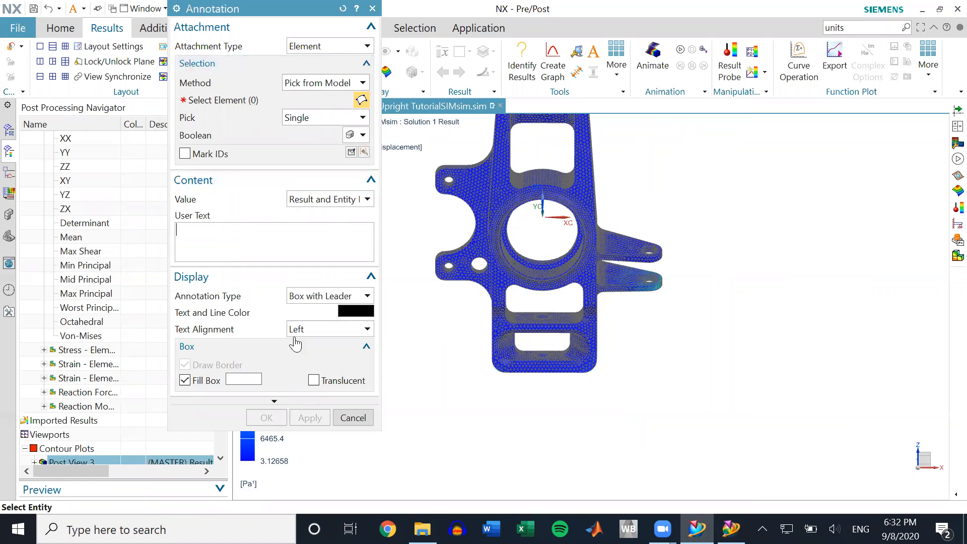
pyautogui.click(340, 82)
pyautogui.click(328, 103)
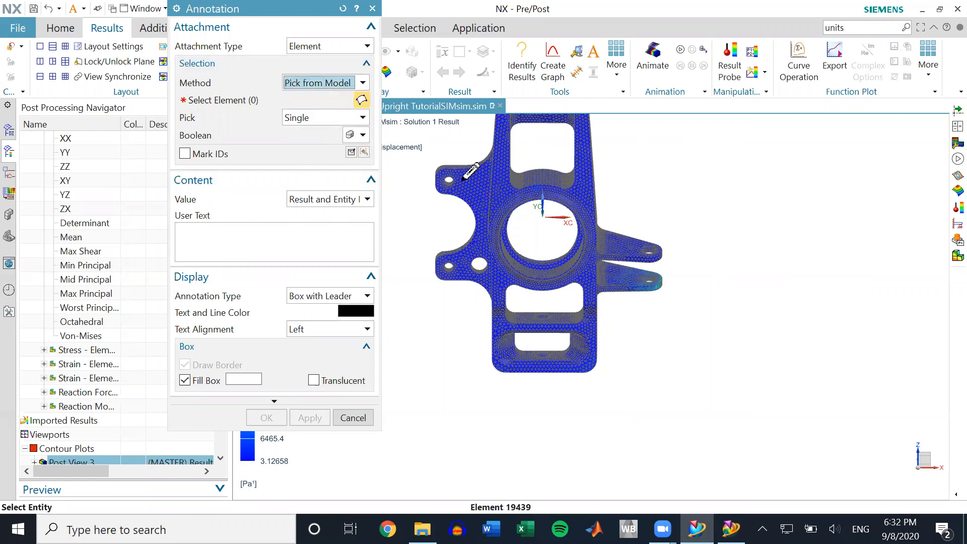
pyautogui.scroll(5, 464, 177)
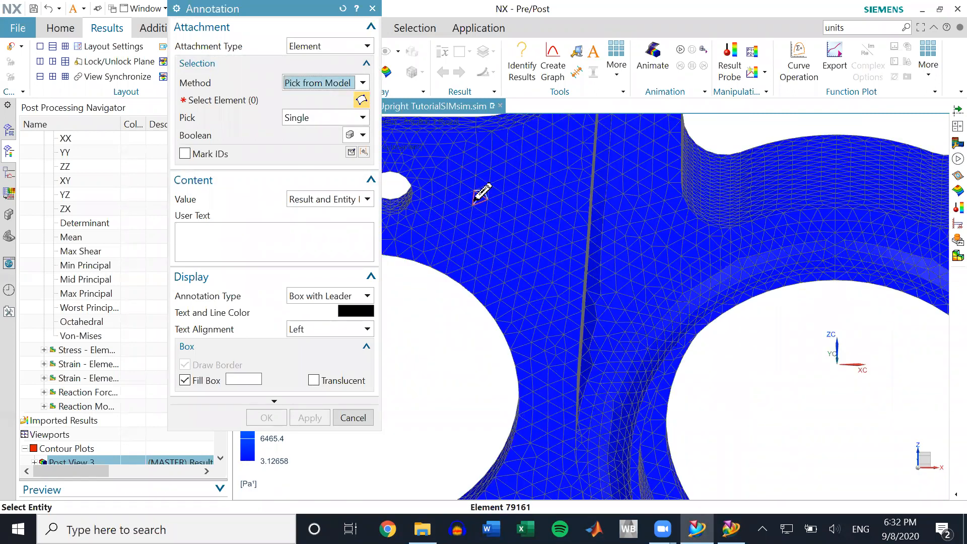
pyautogui.click(481, 197)
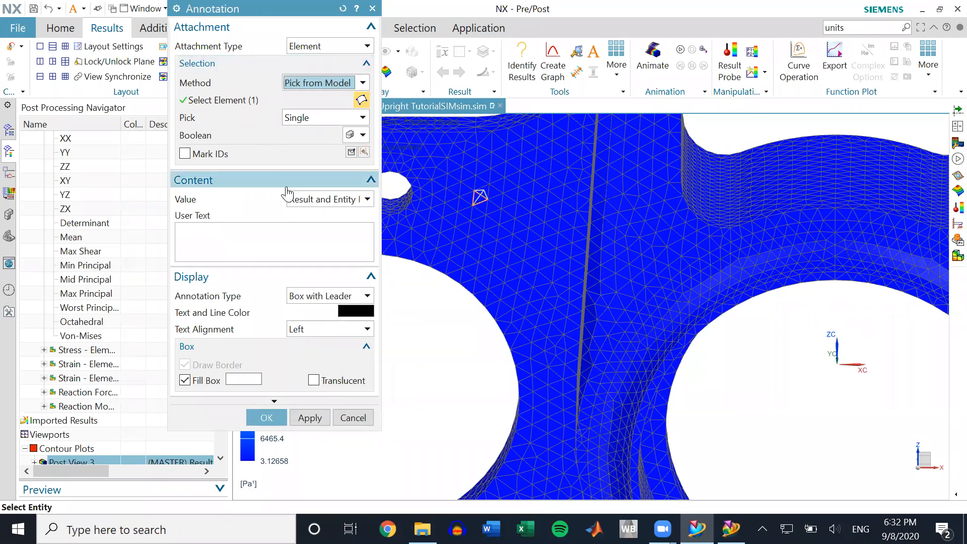
pyautogui.click(272, 417)
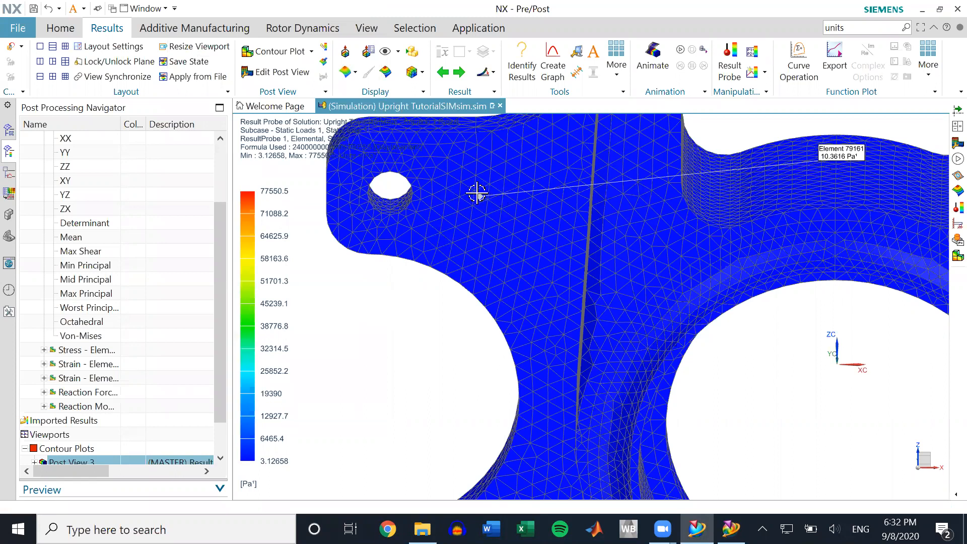
# - Inspect the annotated element's result and its location on the upright, and look through the available stress results
pyautogui.scroll(5, 476, 193)
pyautogui.scroll(-4, 476, 194)
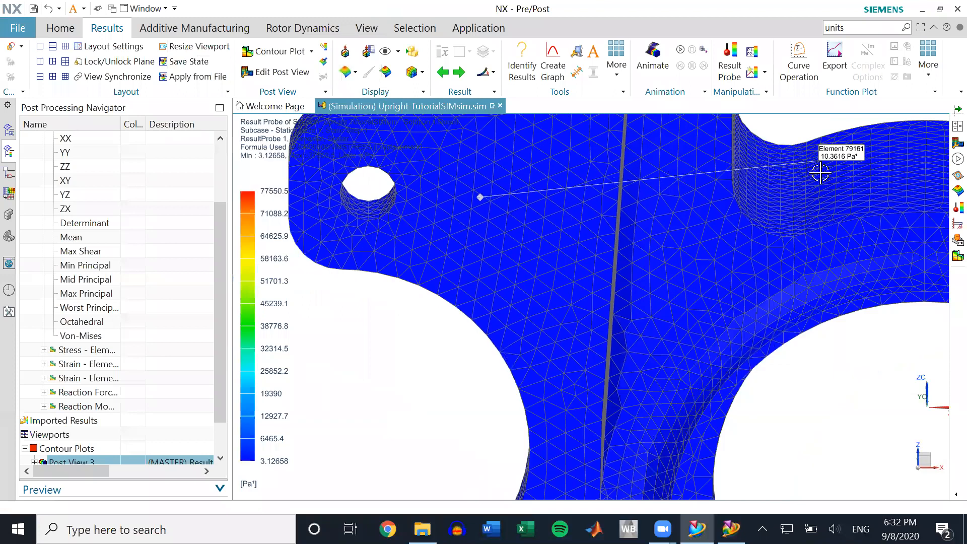
pyautogui.scroll(-3, 819, 173)
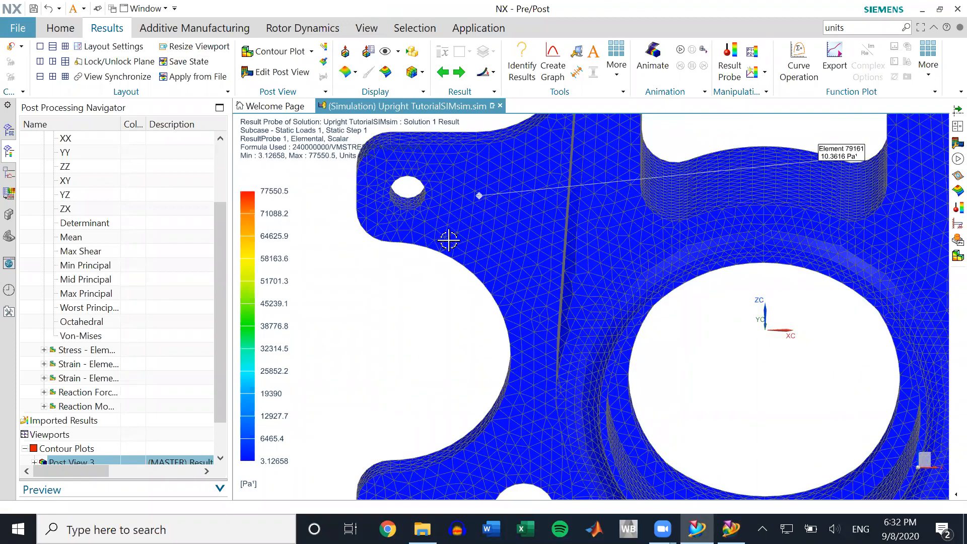
pyautogui.scroll(-5, 447, 240)
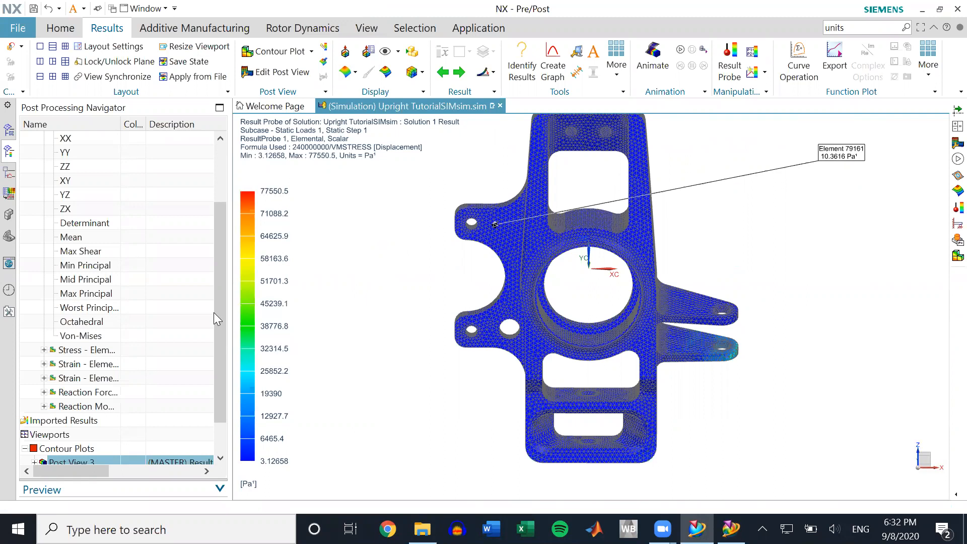
pyautogui.scroll(-1, 143, 328)
pyautogui.scroll(3, 126, 328)
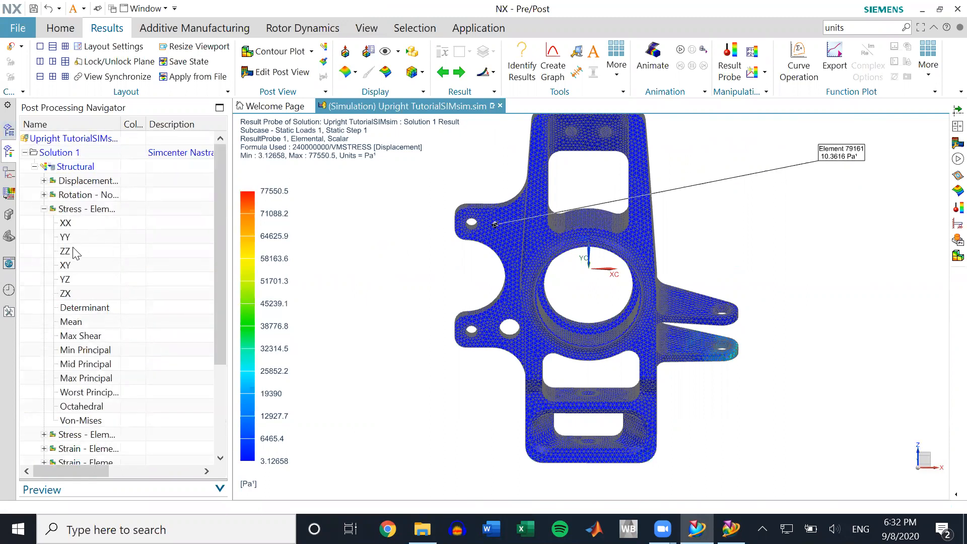
# - Plot the elemental stress determinant on the upright and return from the results display to the simulation model
pyautogui.doubleClick(82, 308)
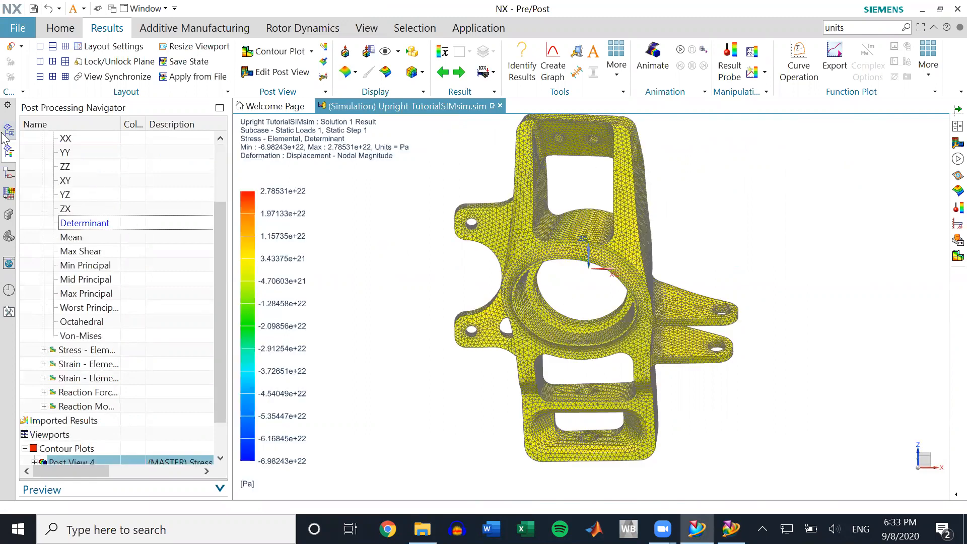
pyautogui.scroll(2, 188, 278)
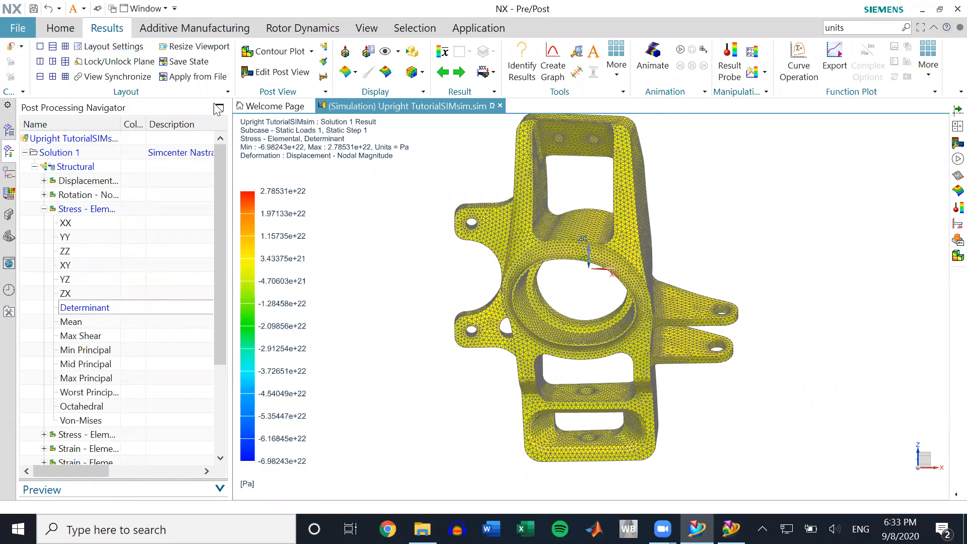
pyautogui.click(68, 33)
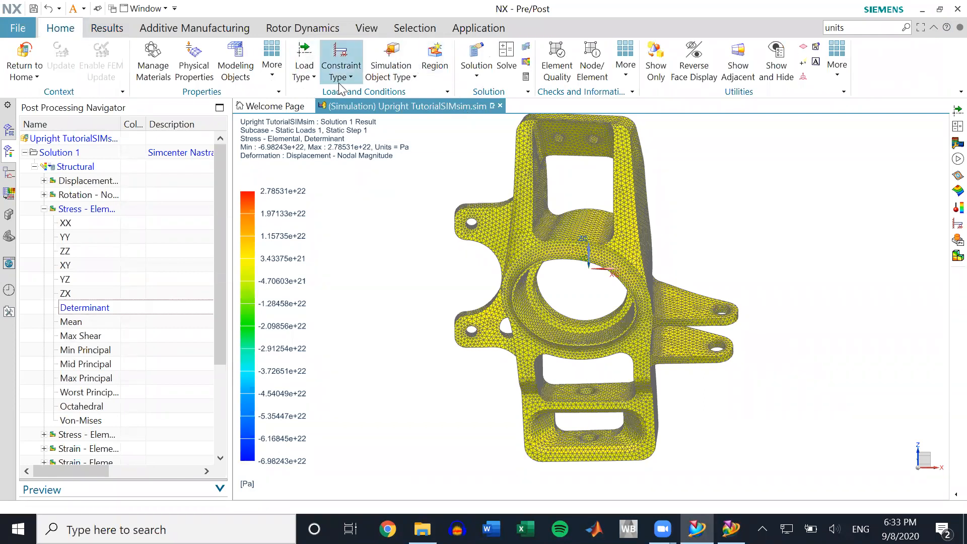
pyautogui.click(103, 28)
pyautogui.click(48, 29)
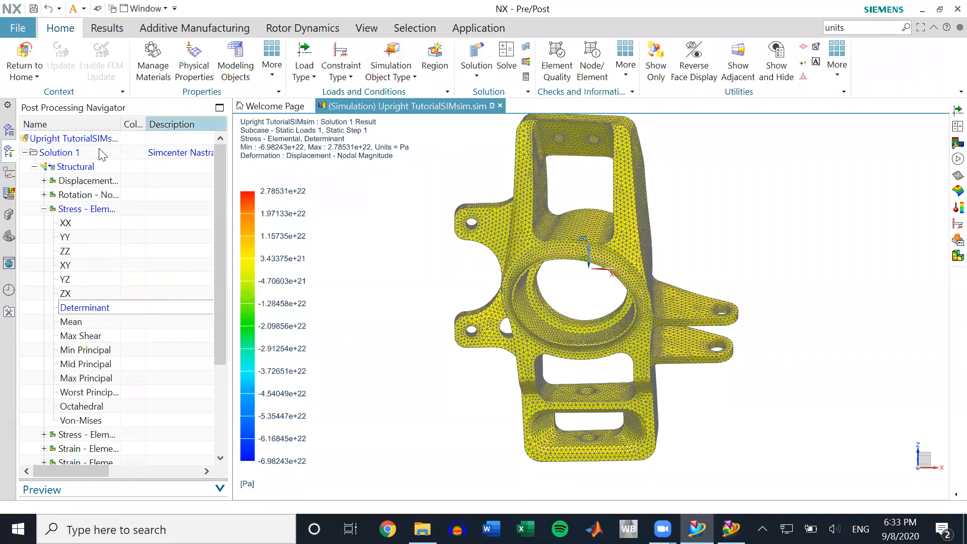
pyautogui.click(27, 60)
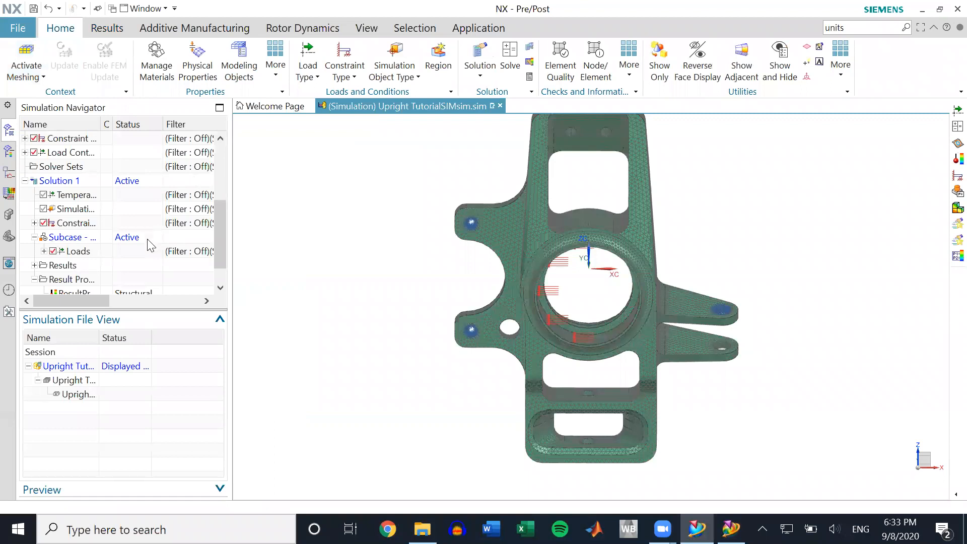
# - Enlarge the simulation tree to examine Solution 1's result probes and compare the Simulation Navigator with the Post Processing Navigator
pyautogui.moveTo(131, 308); pyautogui.dragTo(111, 406)
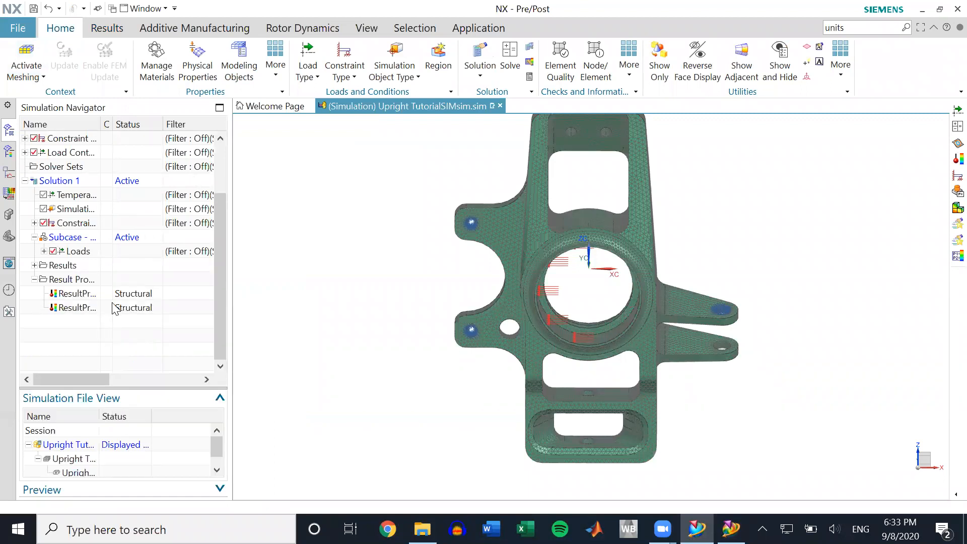
pyautogui.click(10, 155)
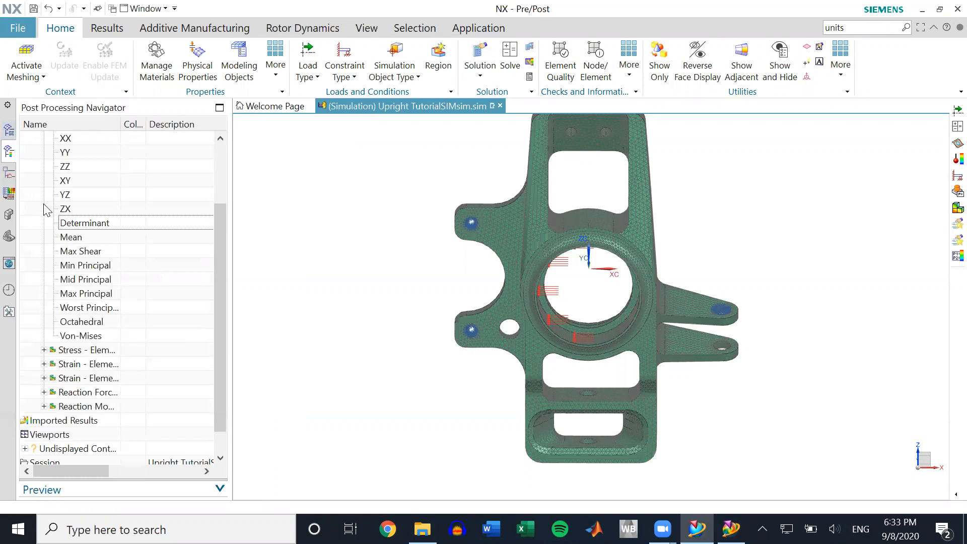
pyautogui.scroll(2, 57, 218)
pyautogui.click(9, 130)
pyautogui.click(9, 151)
pyautogui.click(9, 130)
pyautogui.click(9, 152)
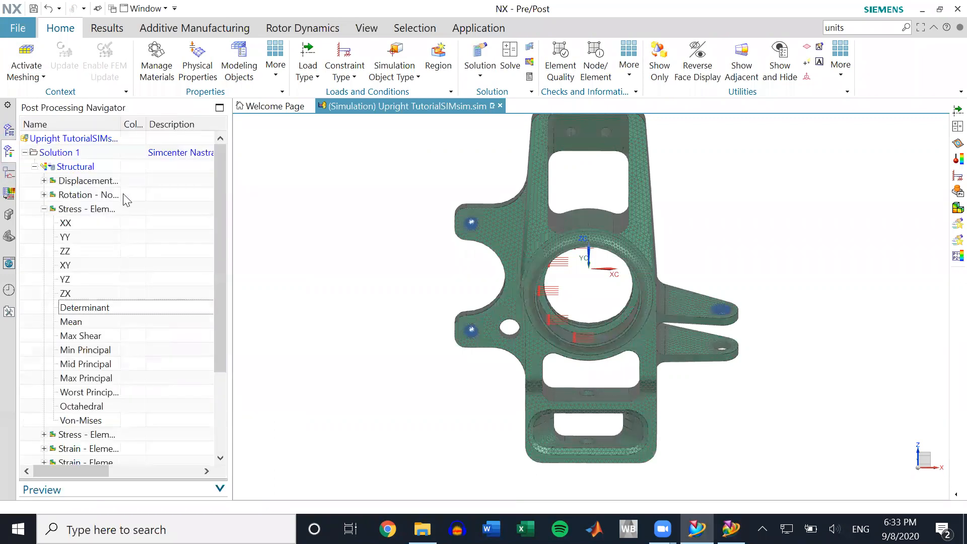
pyautogui.click(4, 135)
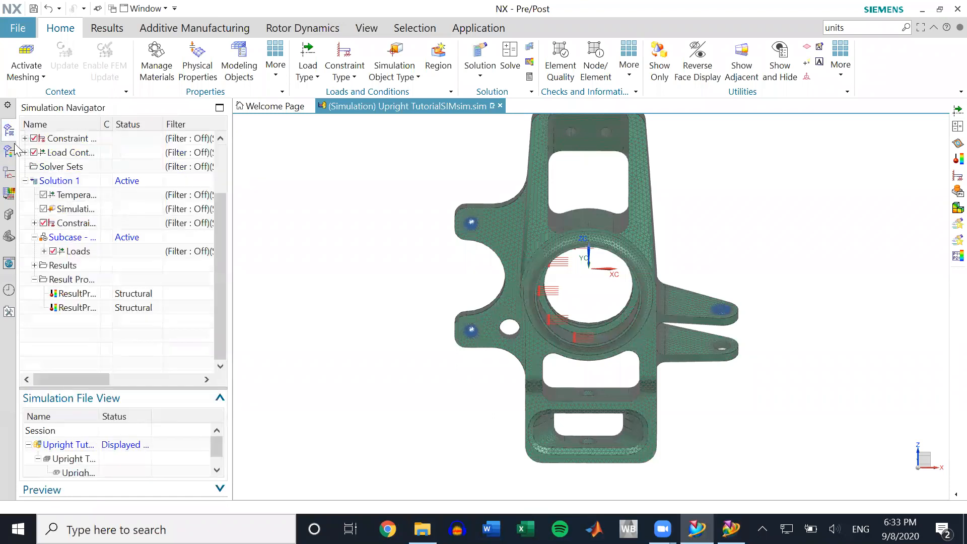
pyautogui.scroll(3, 149, 242)
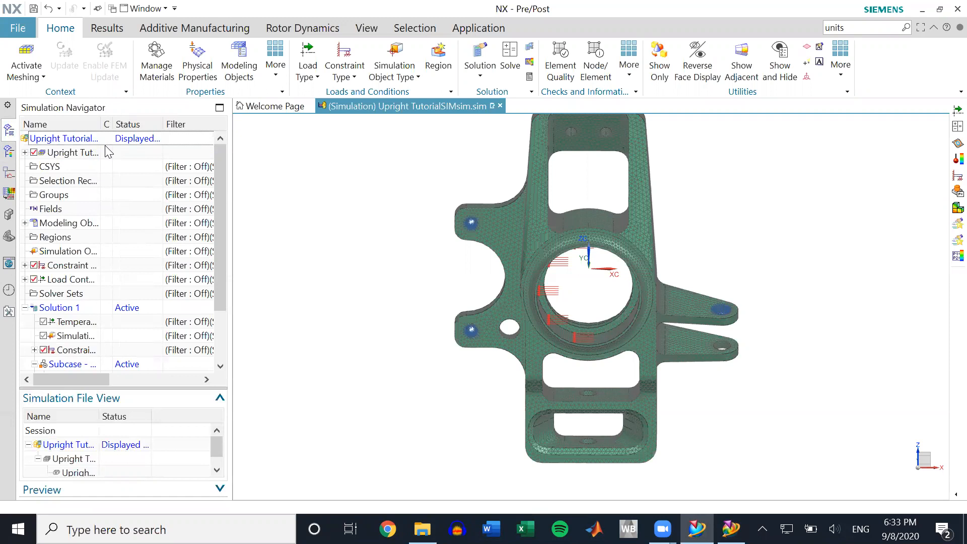
pyautogui.scroll(-2, 406, 245)
pyautogui.scroll(2, 405, 245)
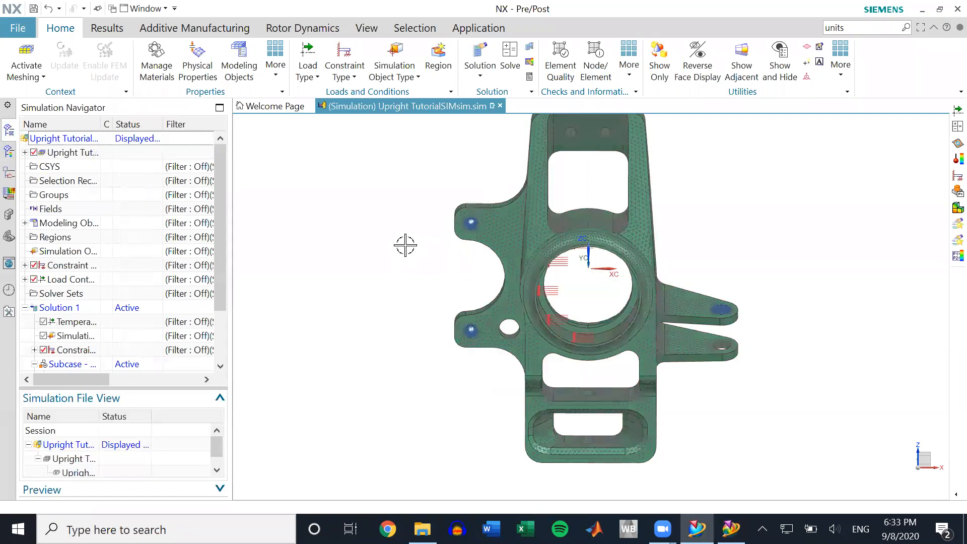
pyautogui.scroll(-1, 405, 246)
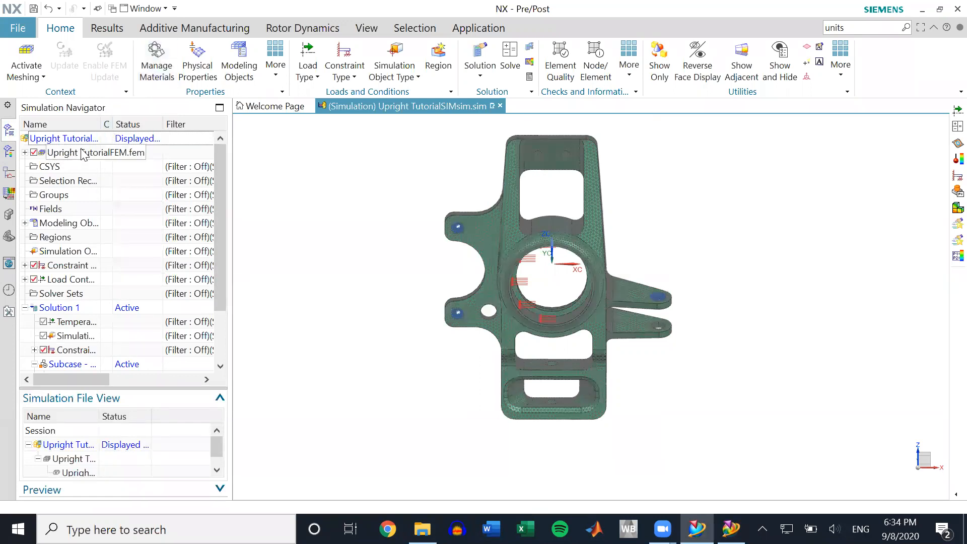
# - Make the upright's FEM the work part within the simulation and examine the mesh around the central bore
pyautogui.doubleClick(87, 152)
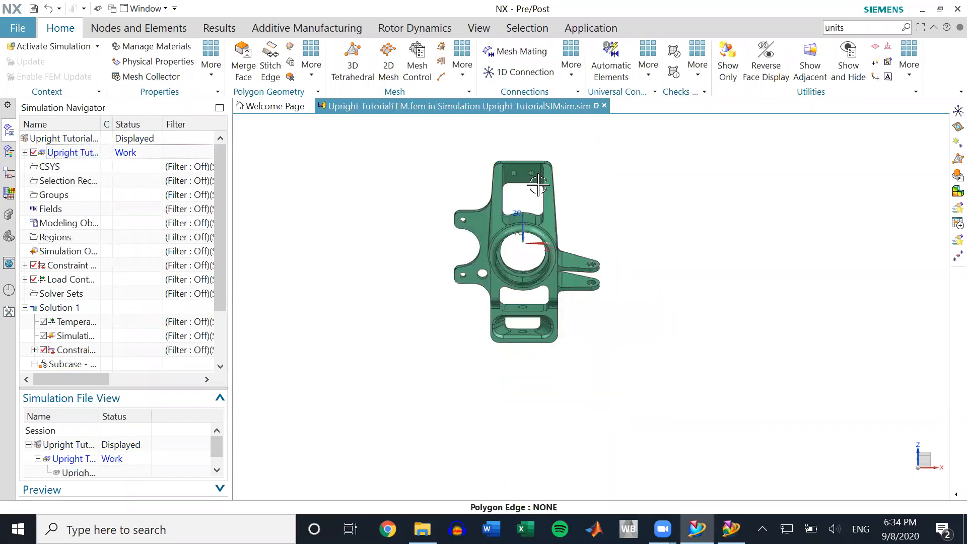
pyautogui.scroll(3, 531, 195)
pyautogui.moveTo(531, 195); pyautogui.dragTo(479, 276, button='middle')
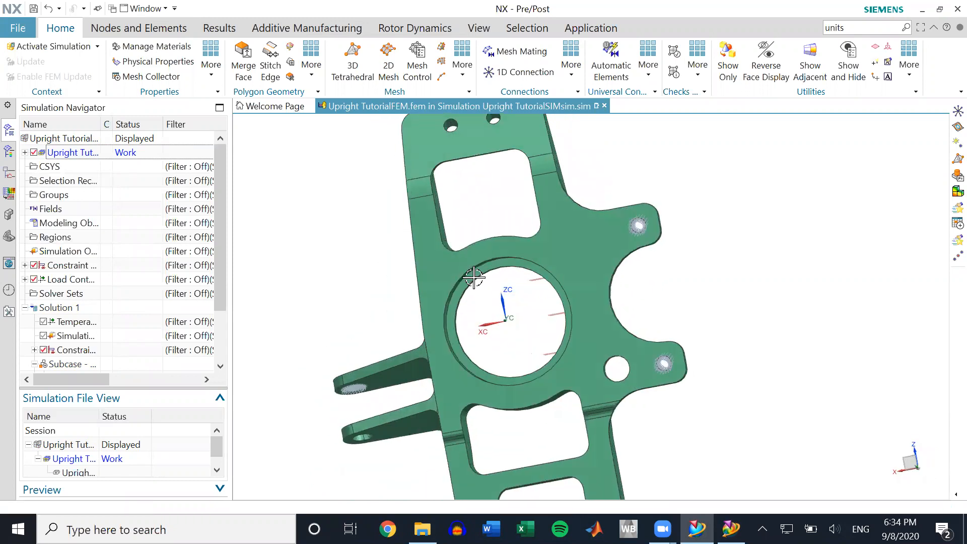
pyautogui.scroll(4, 481, 275)
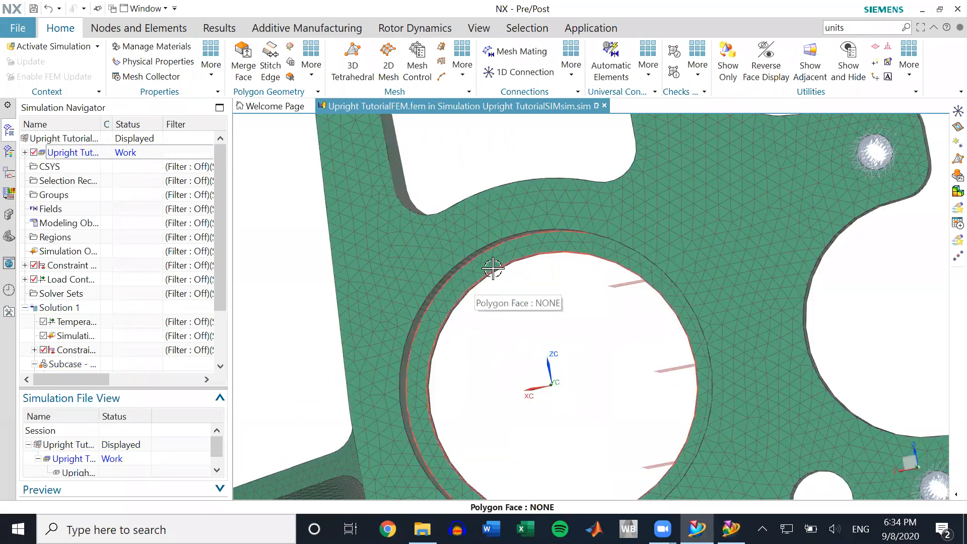
pyautogui.scroll(-5, 499, 295)
pyautogui.moveTo(484, 342); pyautogui.dragTo(483, 270, button='middle')
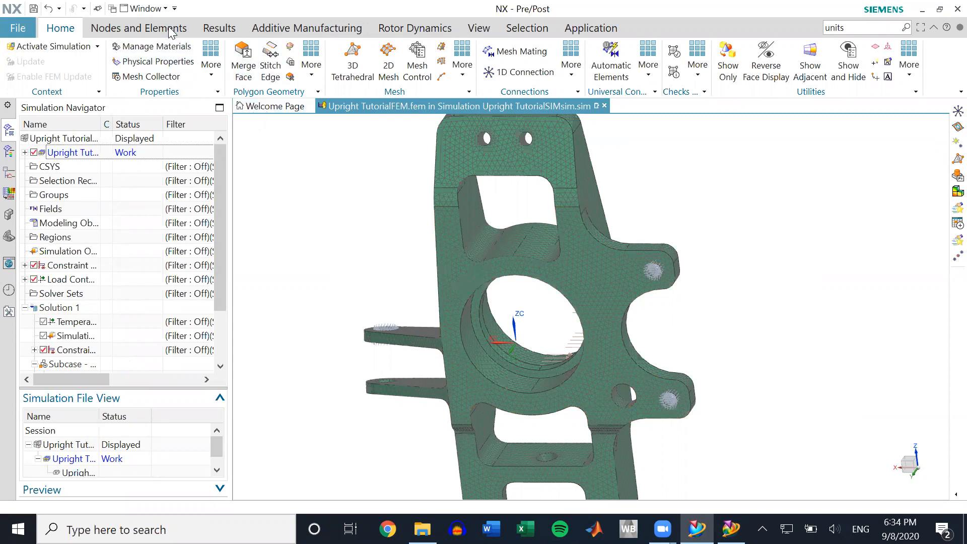
# - Create a mesh node at the origin, X 0, Y 0, Z 0 in, using the Global coordinate system
pyautogui.click(136, 30)
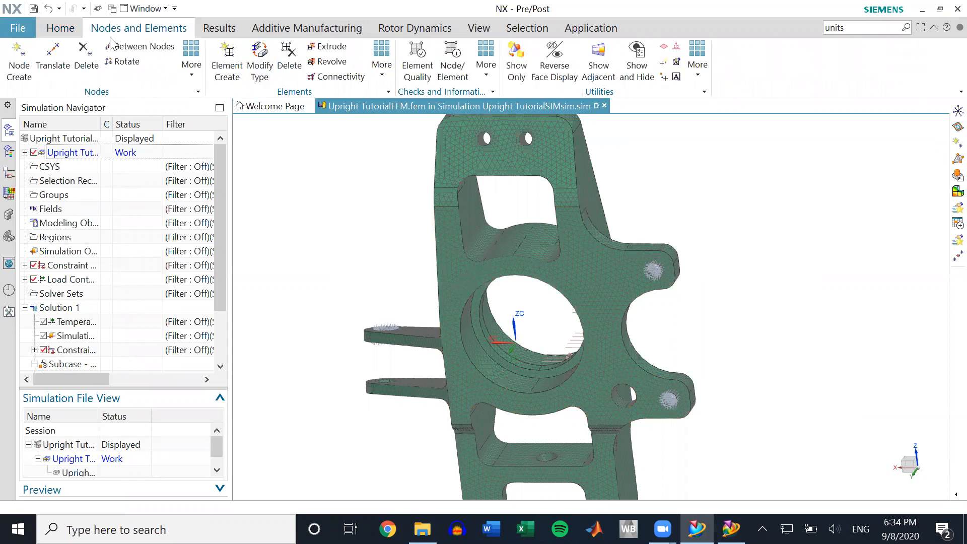
pyautogui.click(21, 68)
pyautogui.moveTo(297, 327); pyautogui.dragTo(255, 348, button='middle')
pyautogui.scroll(-2, 393, 341)
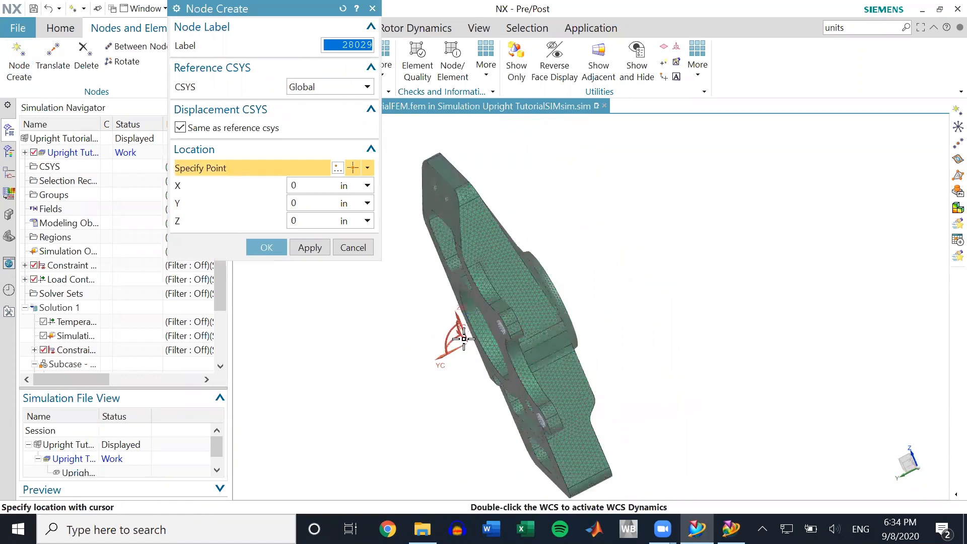
pyautogui.scroll(3, 463, 339)
pyautogui.scroll(4, 464, 339)
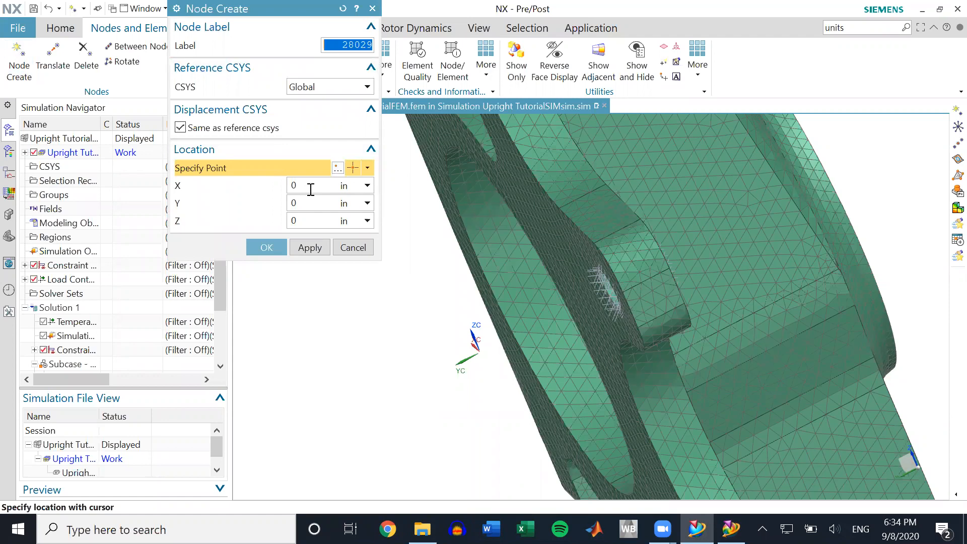
pyautogui.click(273, 248)
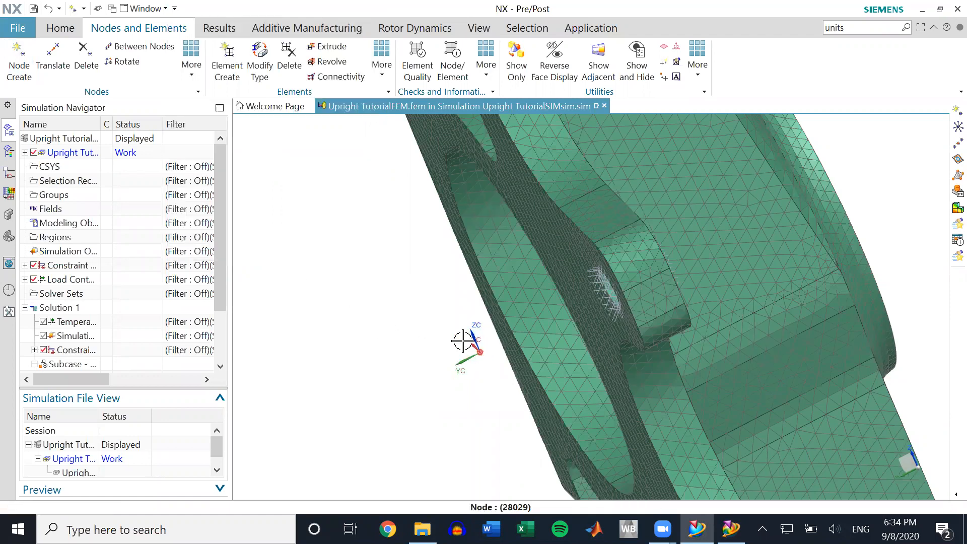
# - Start a Node to Node 1D connection and select the new node at the bore's centre as its source
pyautogui.moveTo(391, 378); pyautogui.dragTo(443, 367, button='middle')
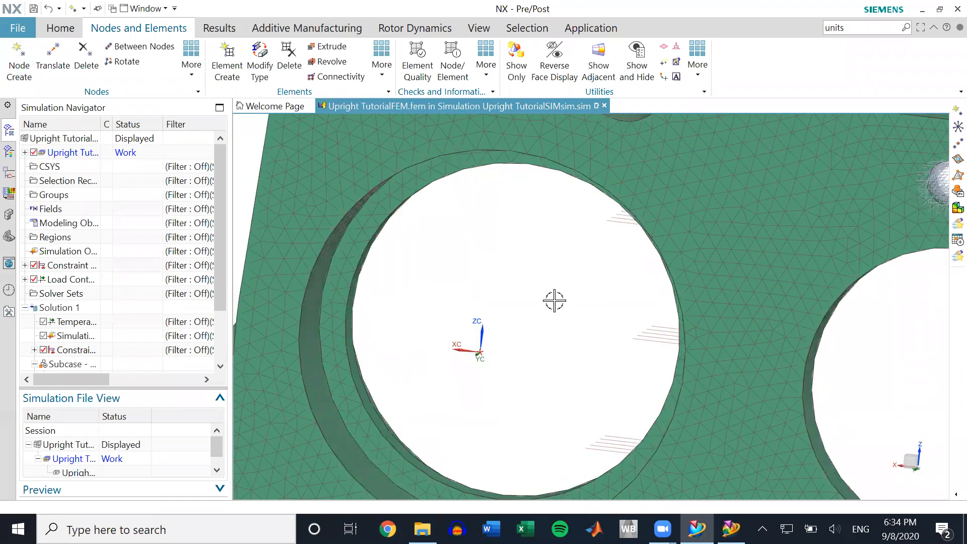
pyautogui.scroll(-3, 554, 301)
pyautogui.click(61, 28)
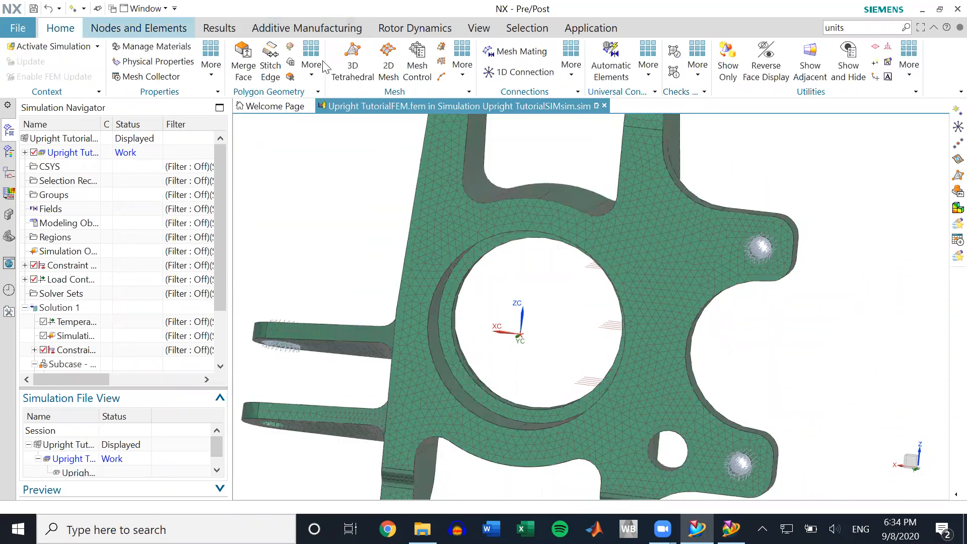
pyautogui.click(549, 71)
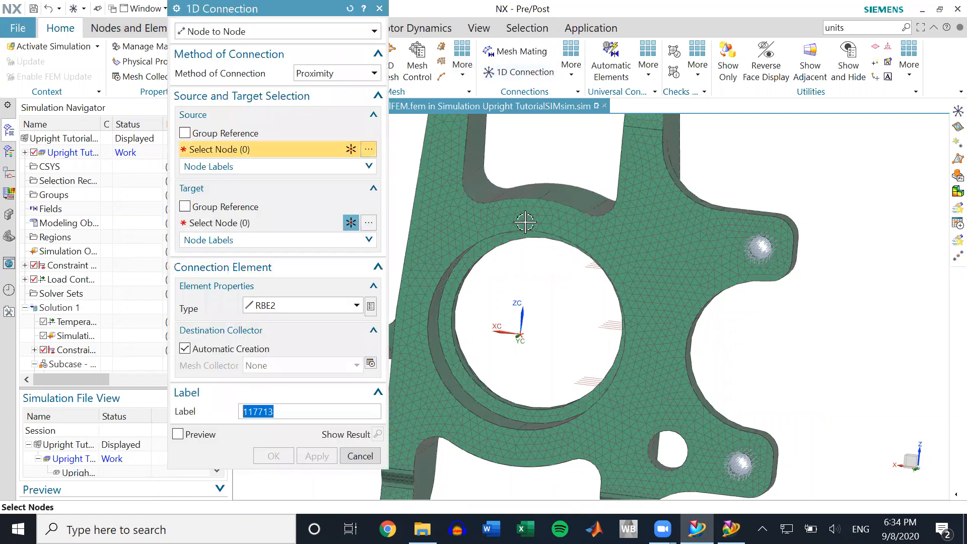
pyautogui.click(520, 333)
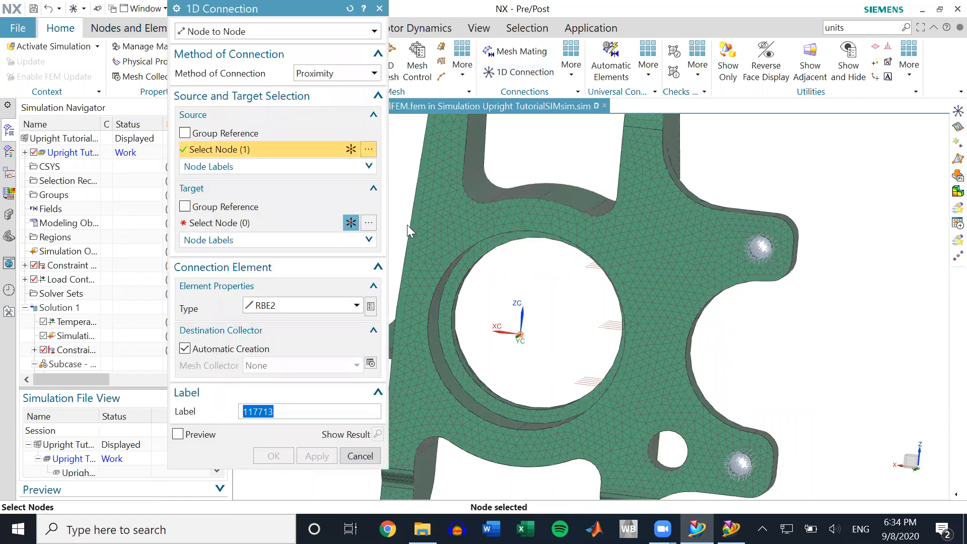
# - Select all nodes on the ring-shaped shoulder face inside the central bore as the connection's target, using the Related Nodes method
pyautogui.click(263, 222)
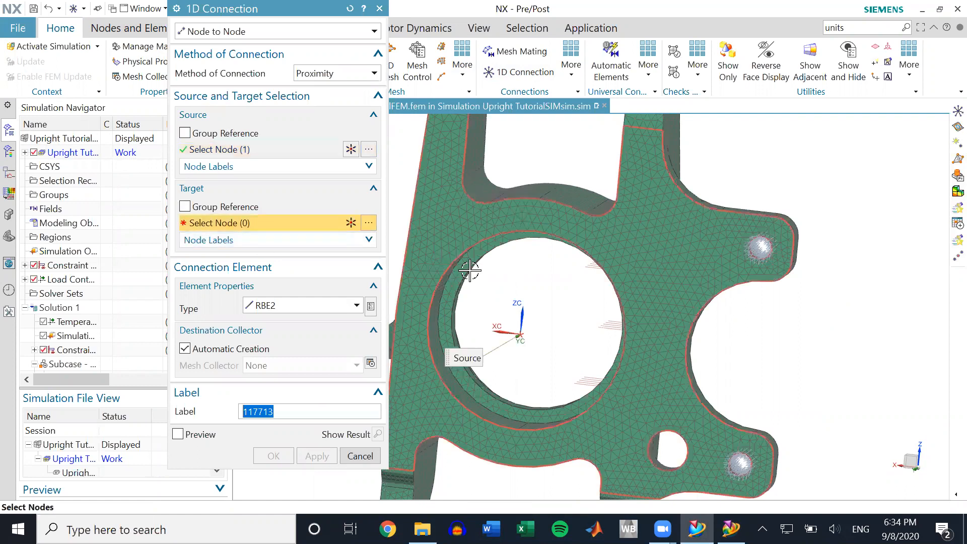
pyautogui.moveTo(500, 283); pyautogui.dragTo(534, 262, button='middle')
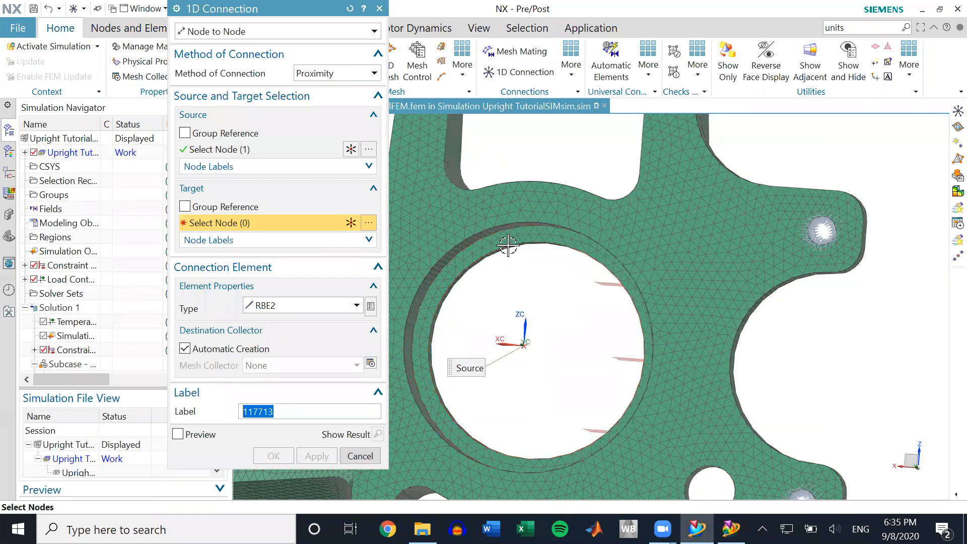
pyautogui.rightClick(550, 300)
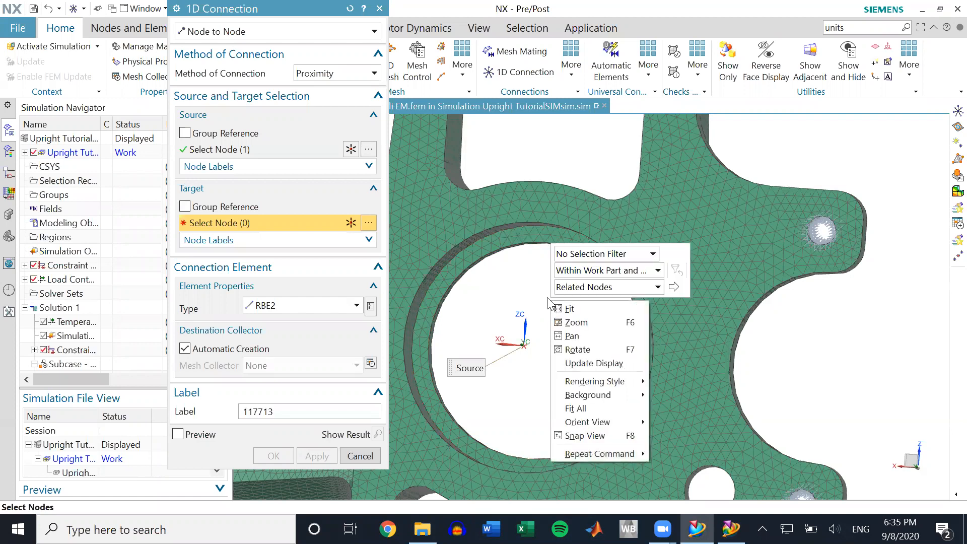
pyautogui.click(588, 249)
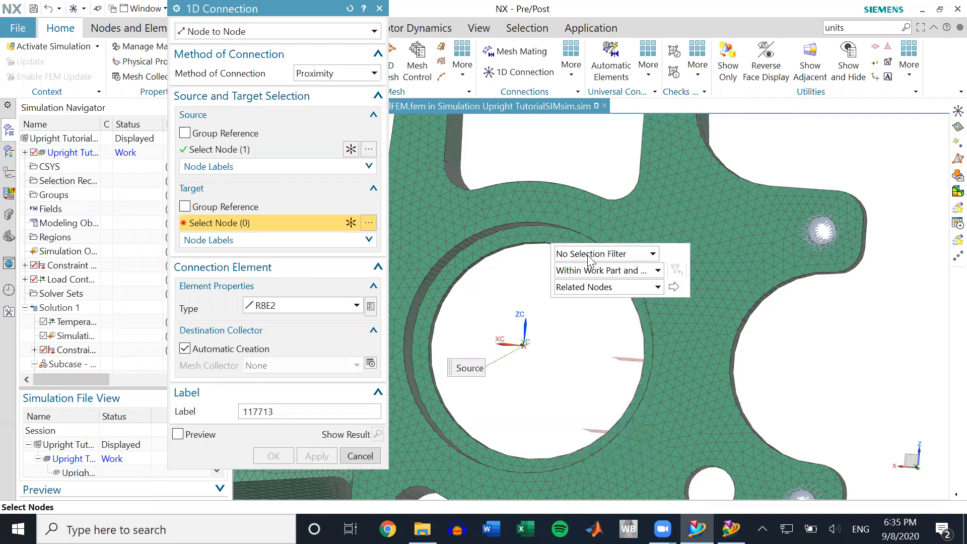
pyautogui.click(588, 255)
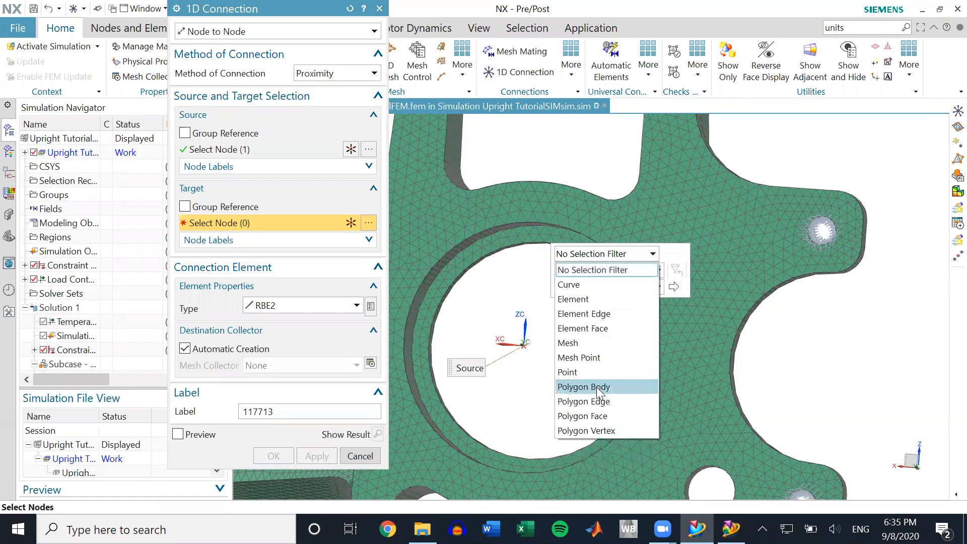
pyautogui.click(618, 270)
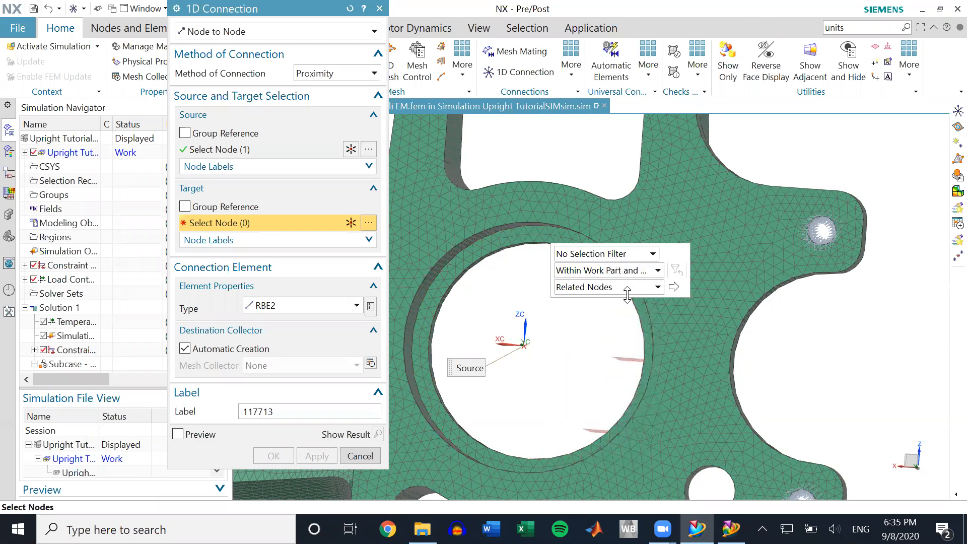
pyautogui.click(599, 288)
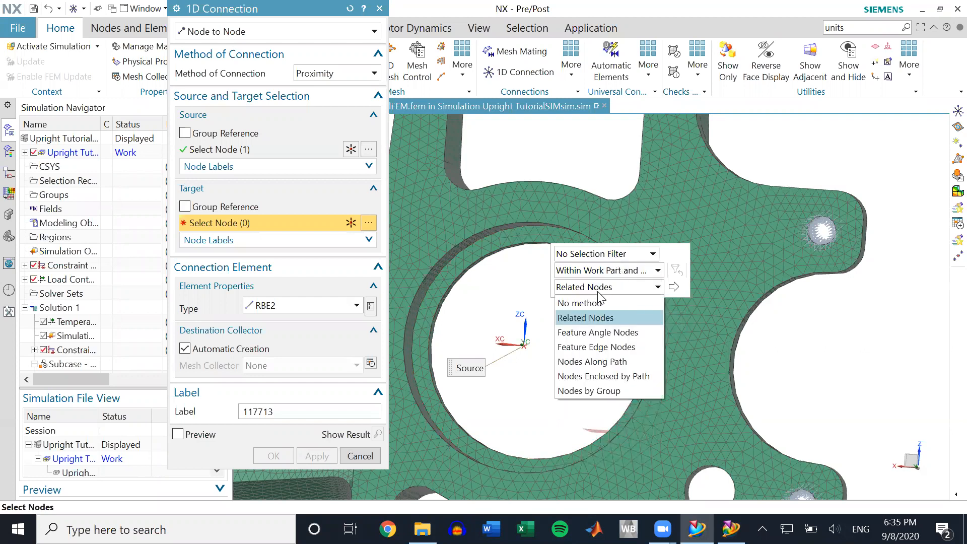
pyautogui.click(604, 320)
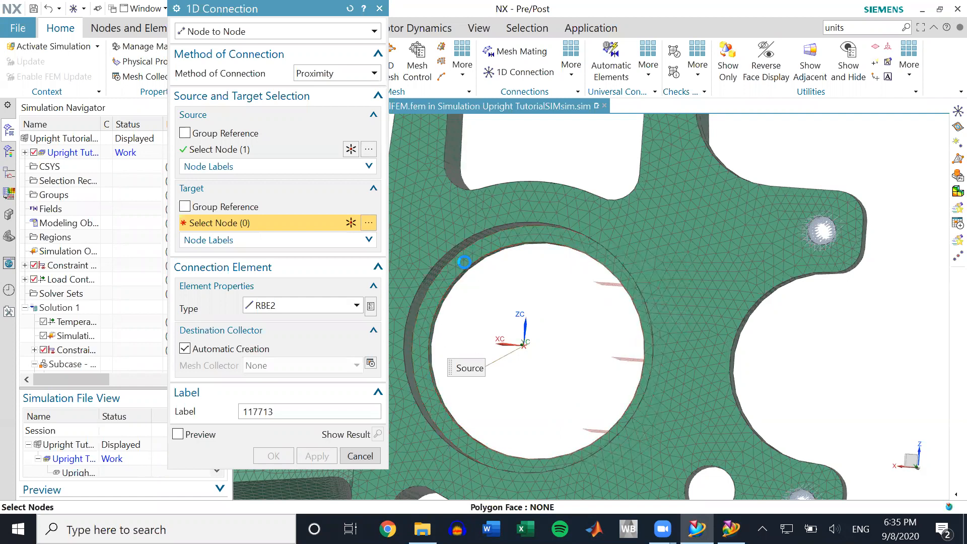
pyautogui.click(464, 261)
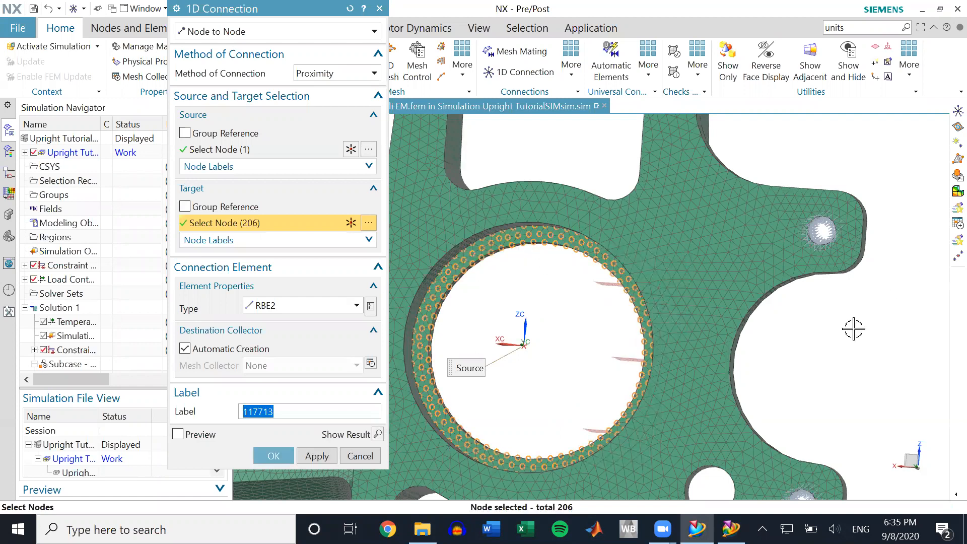
# - Review the available connection element types, keep RBE2, and create the connection between the centre node and the bore's shoulder nodes
pyautogui.moveTo(508, 319); pyautogui.dragTo(522, 298, button='middle')
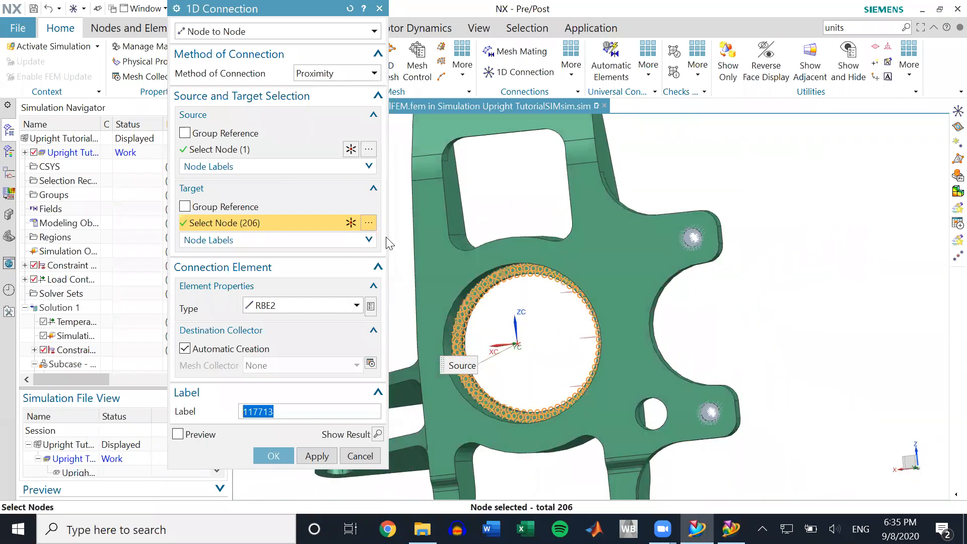
pyautogui.click(295, 308)
pyautogui.click(295, 308)
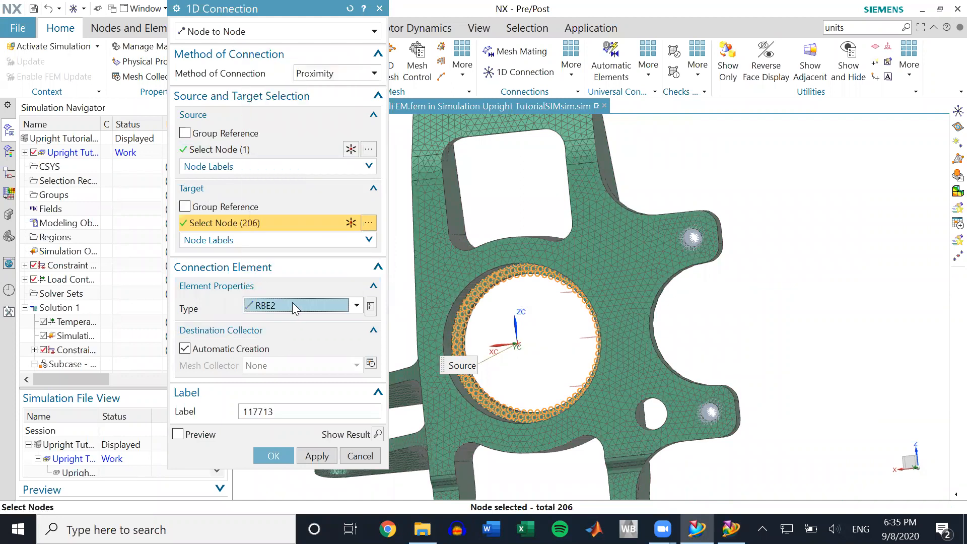
pyautogui.click(291, 304)
pyautogui.scroll(2, 299, 97)
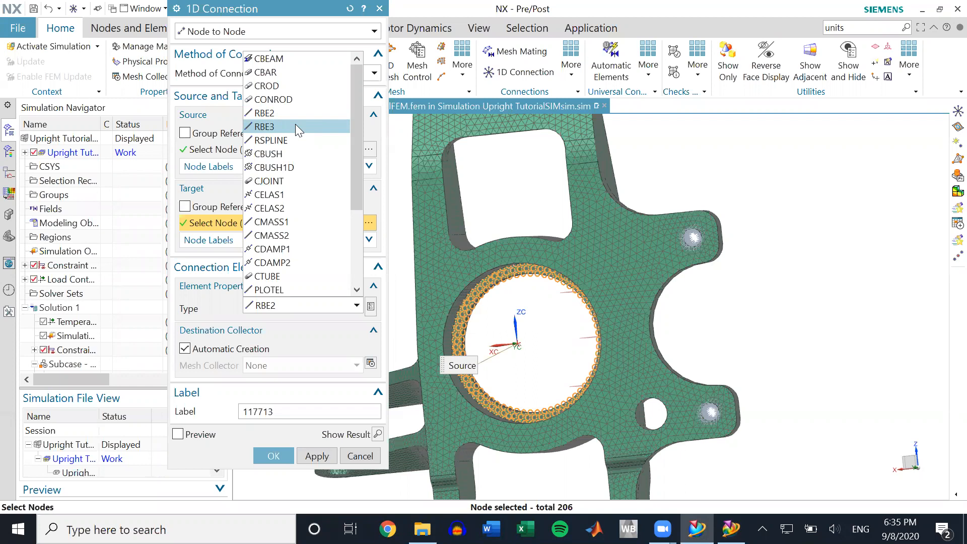
pyautogui.click(199, 285)
pyautogui.click(273, 455)
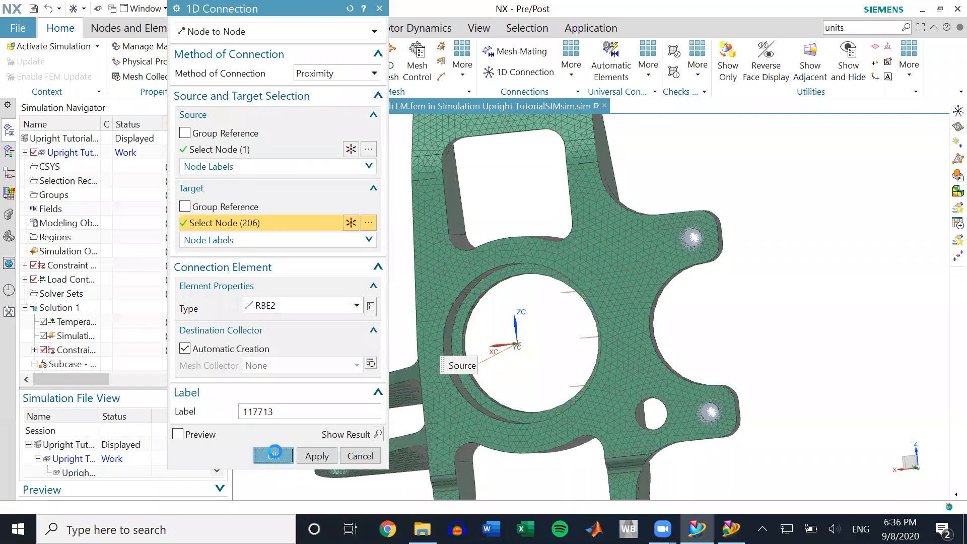
# - Inspect the spider connection in the bore, display the FEM on its own, and select the connection mesh inside the RBE2 collector
pyautogui.moveTo(503, 370)
pyautogui.mouseDown(button='middle')
pyautogui.moveTo(518, 367)
pyautogui.moveTo(479, 371)
pyautogui.moveTo(530, 380)
pyautogui.moveTo(492, 382)
pyautogui.moveTo(511, 403)
pyautogui.moveTo(510, 392)
pyautogui.mouseUp(button='middle')
pyautogui.scroll(4, 516, 344)
pyautogui.scroll(-3, 518, 348)
pyautogui.moveTo(518, 348); pyautogui.dragTo(496, 237, button='middle')
pyautogui.moveTo(509, 285)
pyautogui.mouseDown(button='middle')
pyautogui.moveTo(548, 270)
pyautogui.moveTo(460, 326)
pyautogui.moveTo(427, 325)
pyautogui.moveTo(508, 314)
pyautogui.moveTo(510, 328)
pyautogui.moveTo(545, 338)
pyautogui.moveTo(551, 363)
pyautogui.moveTo(513, 328)
pyautogui.moveTo(522, 274)
pyautogui.mouseUp(button='middle')
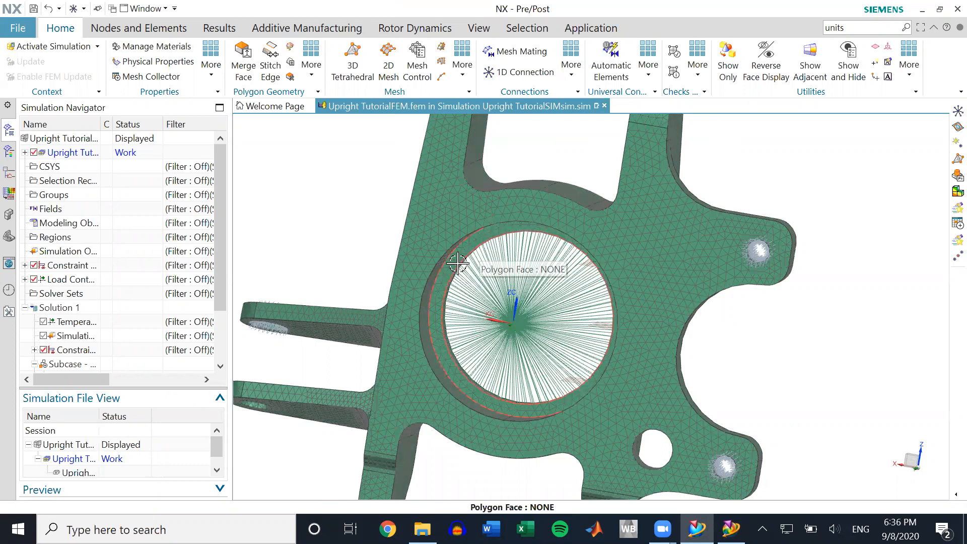
pyautogui.doubleClick(65, 156)
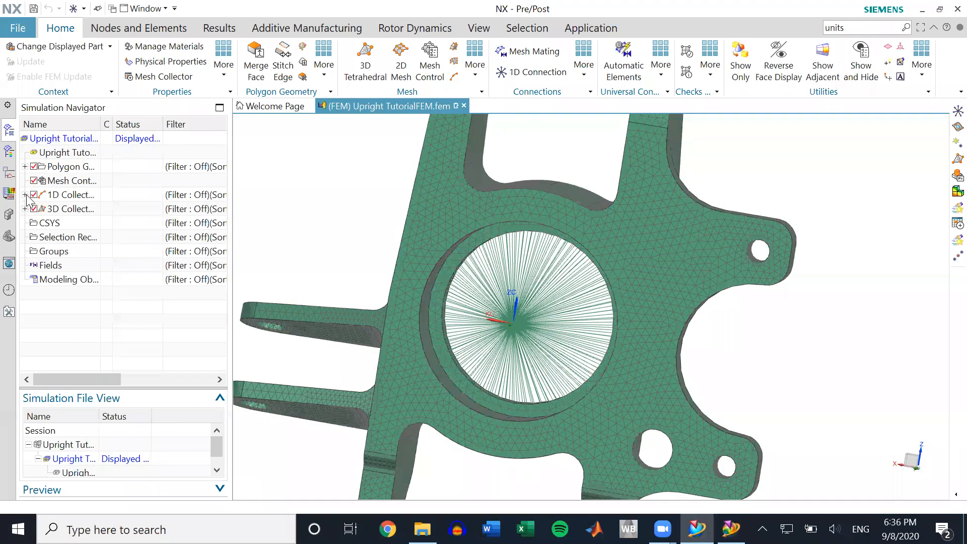
pyautogui.click(25, 195)
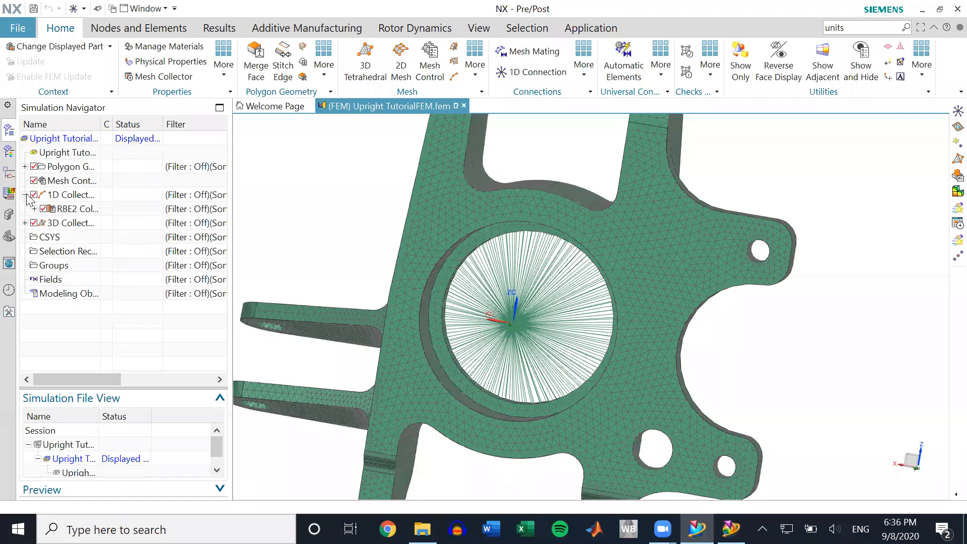
pyautogui.click(84, 212)
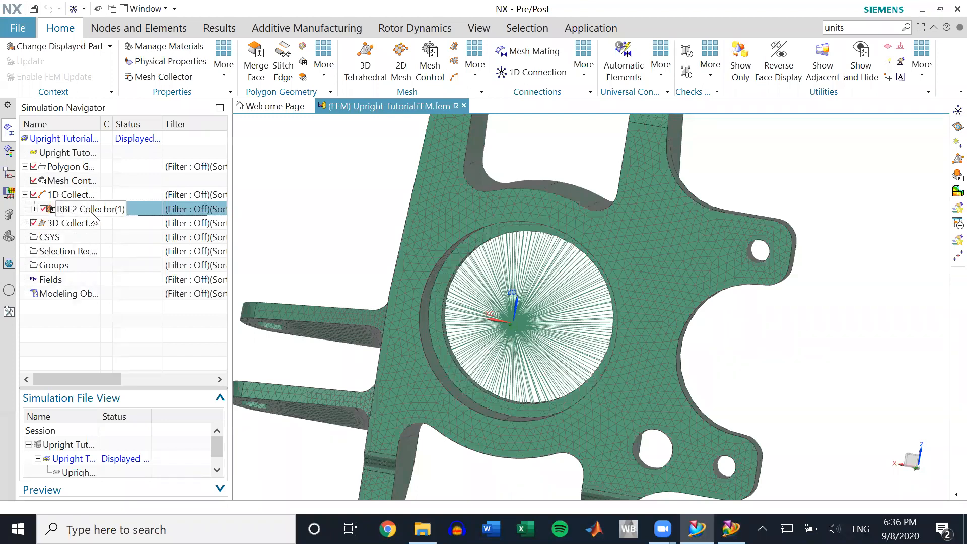
pyautogui.click(34, 208)
pyautogui.click(73, 227)
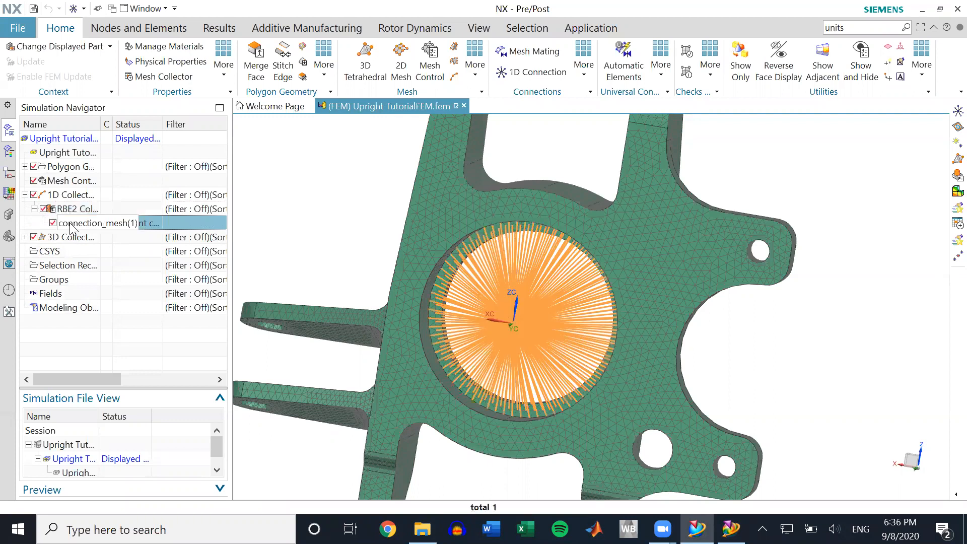
# - Edit the connection mesh's associated data, switching DOF4, DOF5 and DOF6 to Off
pyautogui.rightClick(73, 226)
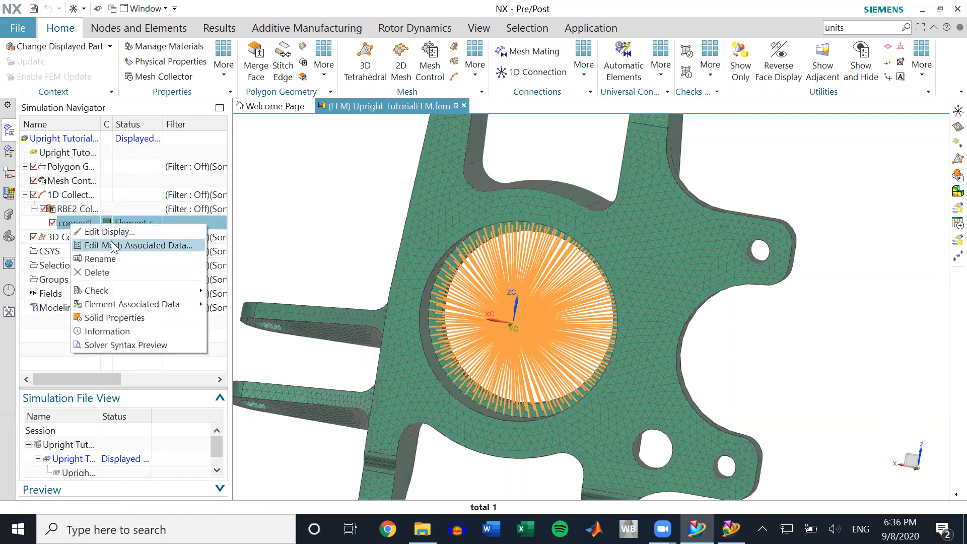
pyautogui.click(126, 247)
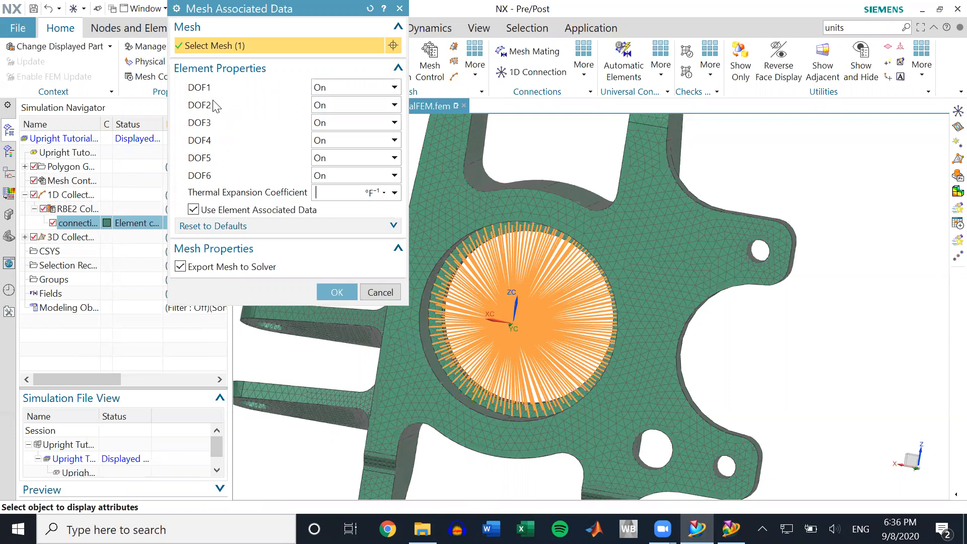
pyautogui.moveTo(708, 339); pyautogui.dragTo(587, 318, button='middle')
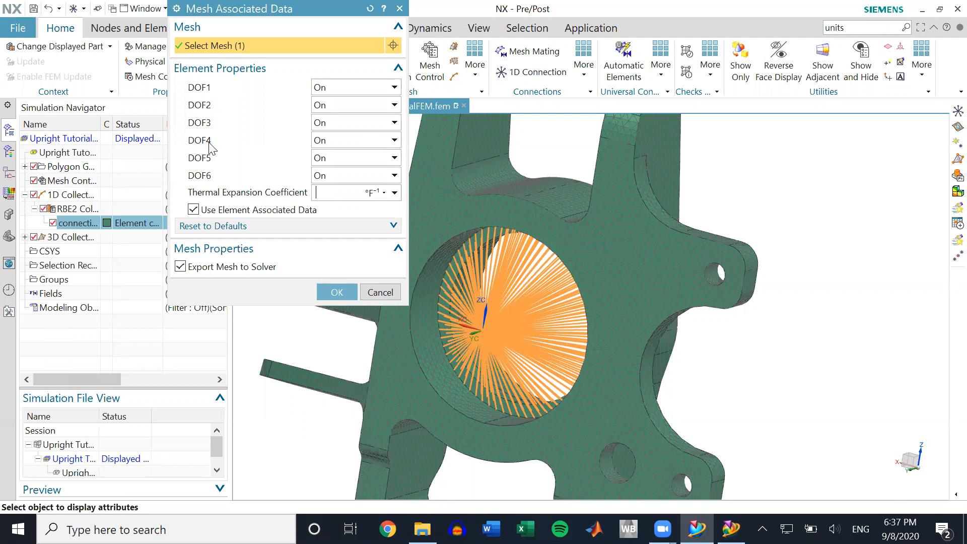
pyautogui.click(327, 143)
pyautogui.click(329, 156)
pyautogui.click(331, 159)
pyautogui.click(334, 171)
pyautogui.click(335, 174)
pyautogui.click(326, 193)
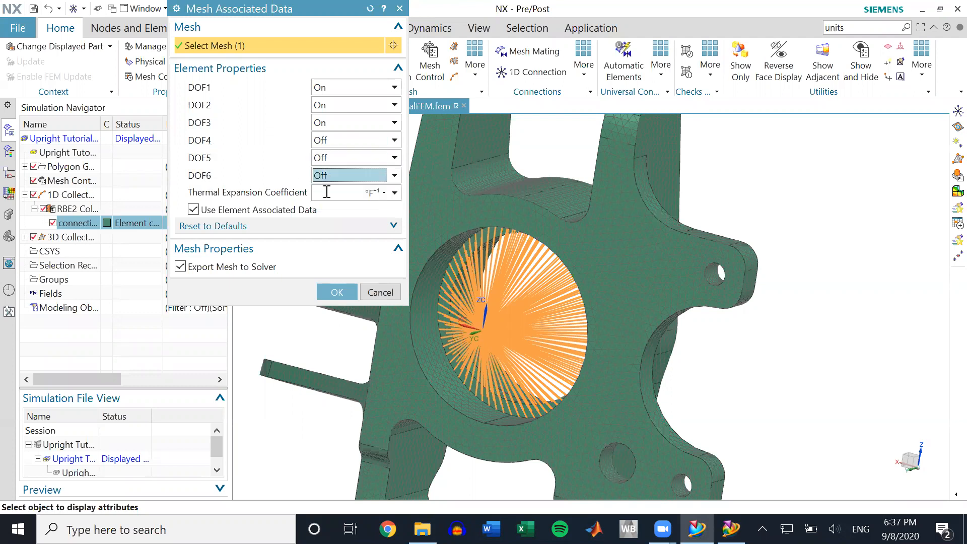
# - Switch DOF1 and DOF3 to Off for the connection mesh, leaving DOF2 On, and apply the associated data
pyautogui.click(358, 90)
pyautogui.click(346, 107)
pyautogui.click(338, 125)
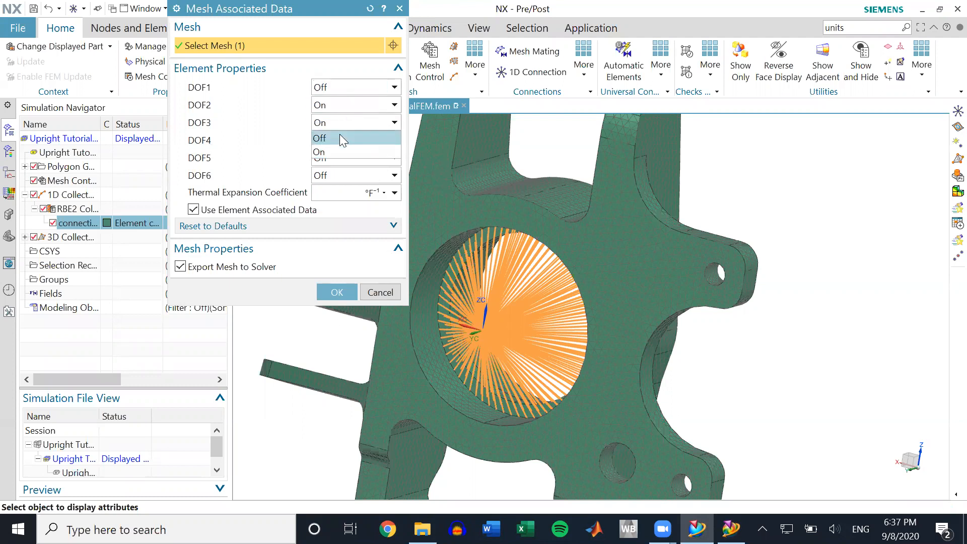
pyautogui.click(340, 134)
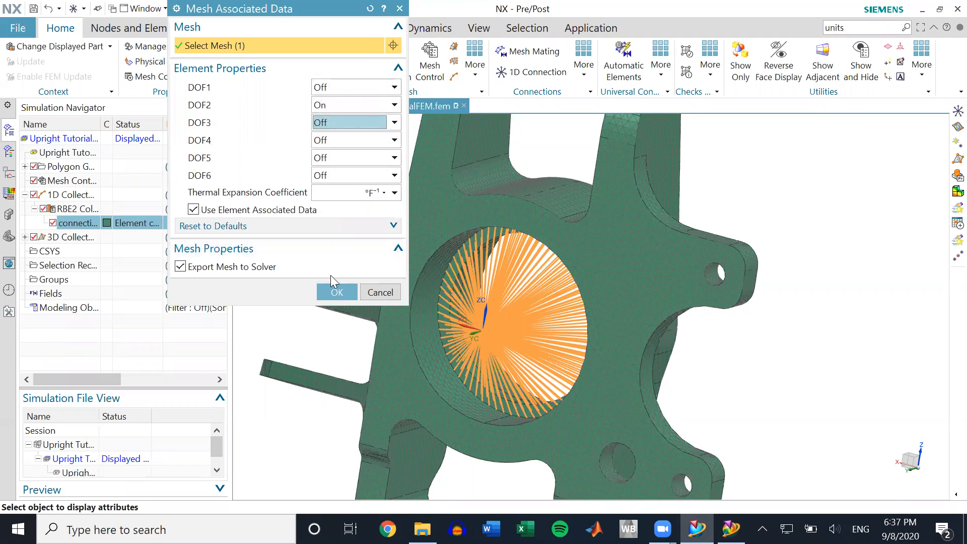
pyautogui.click(336, 293)
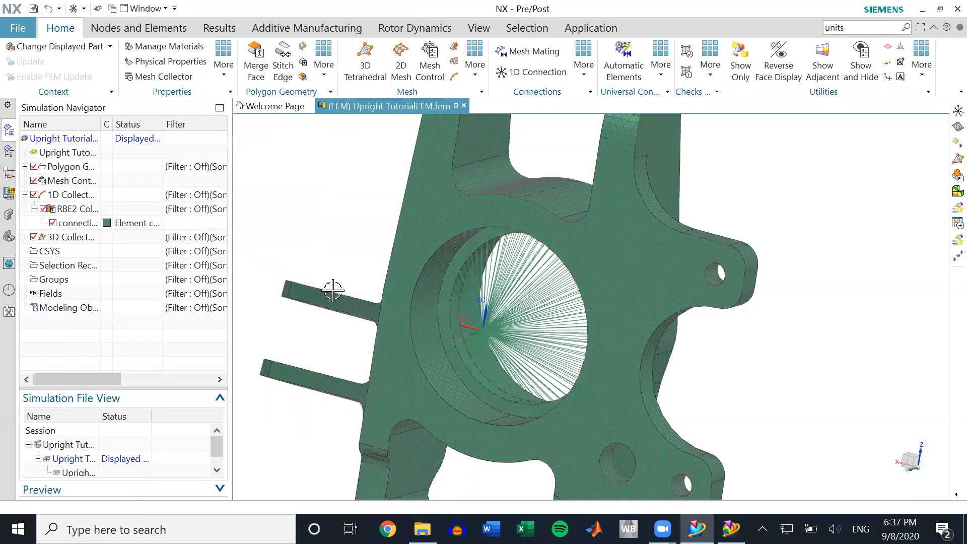
pyautogui.moveTo(511, 317); pyautogui.dragTo(518, 321, button='middle')
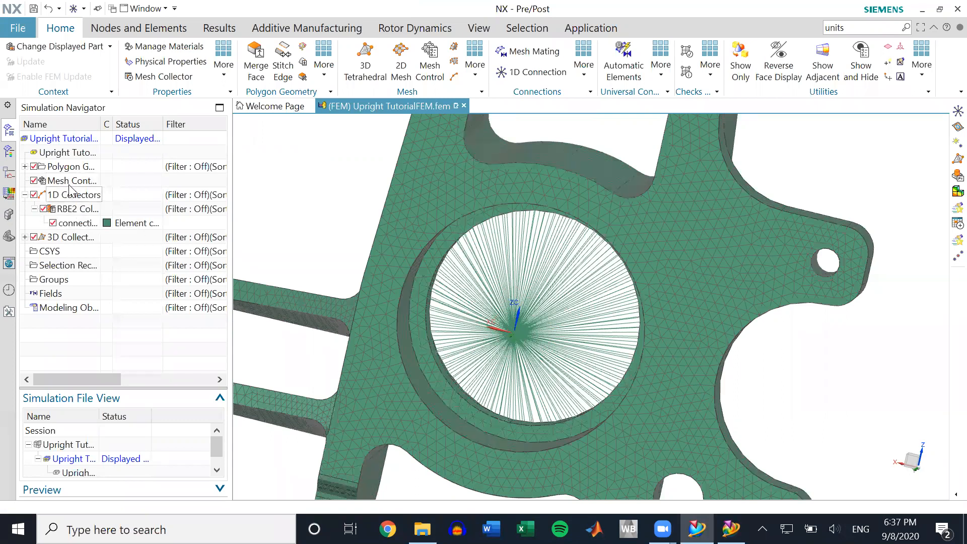
# - Display the simulation file and check the RBE2 connection mesh within the FEM's 1D collectors
pyautogui.scroll(-1, 81, 438)
pyautogui.doubleClick(80, 430)
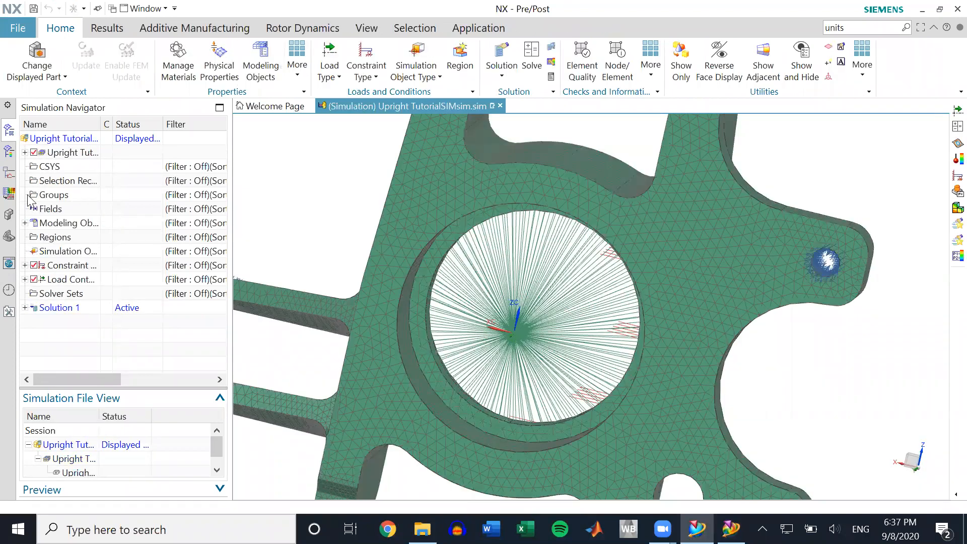
pyautogui.click(25, 152)
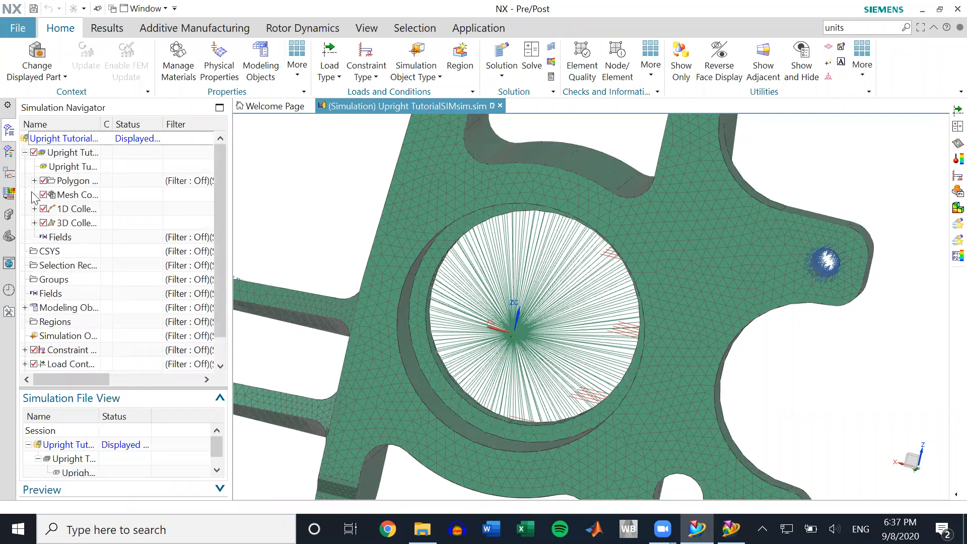
pyautogui.click(33, 209)
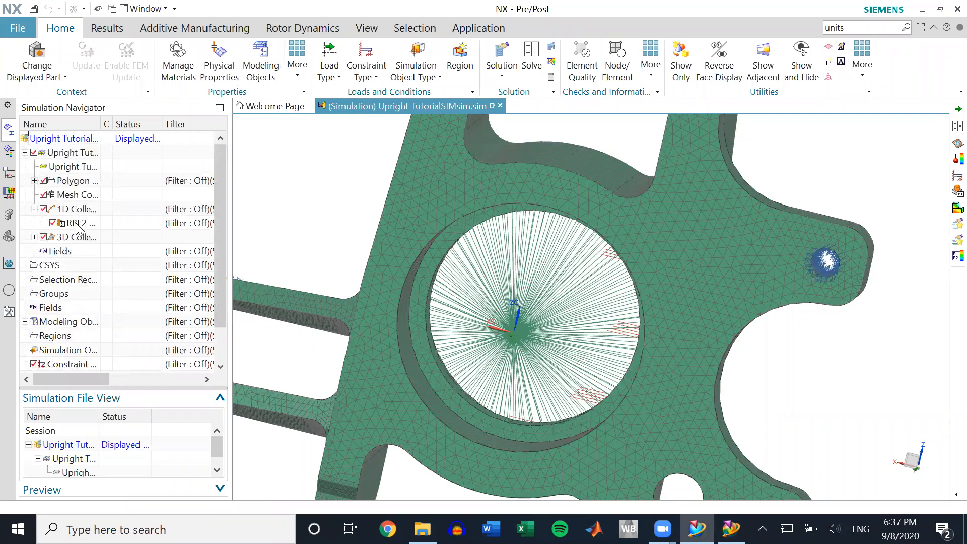
pyautogui.click(79, 222)
pyautogui.click(43, 222)
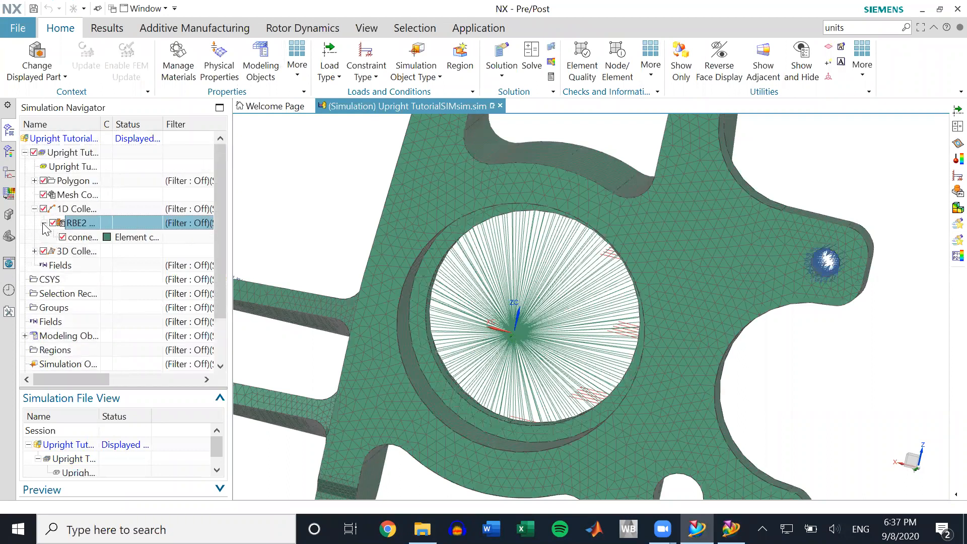
pyautogui.click(98, 237)
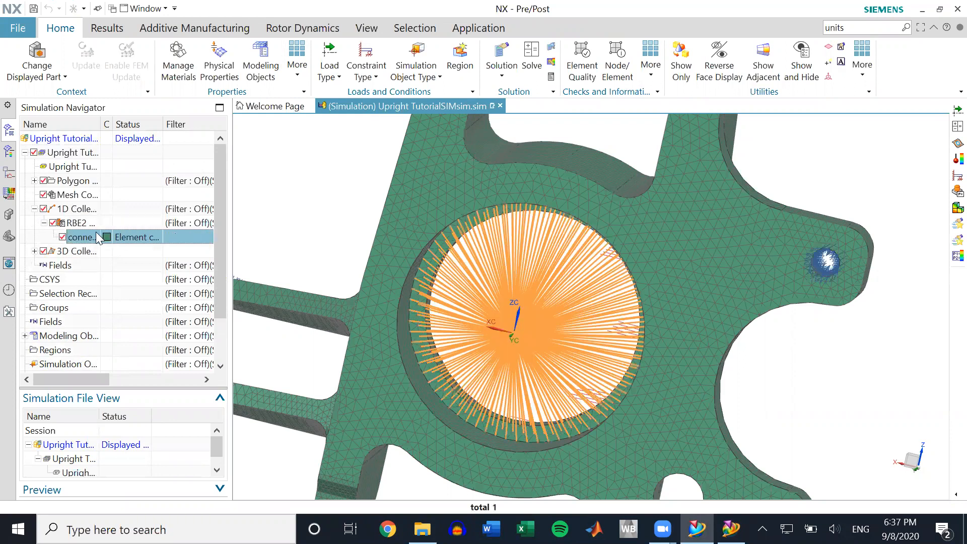
pyautogui.click(62, 237)
pyautogui.click(61, 237)
pyautogui.click(25, 153)
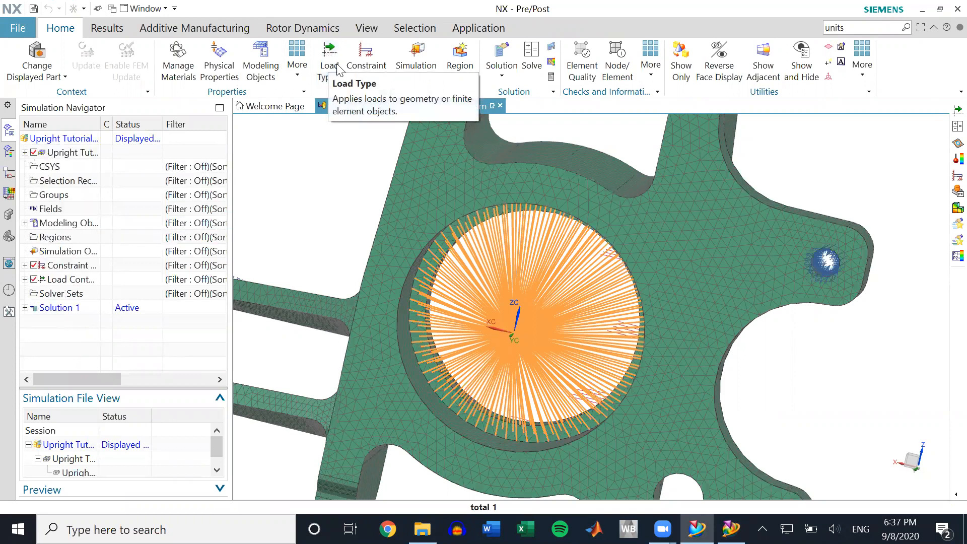
# - Start a Magnitude and Direction force and select the spider connection mesh in the central bore as its object
pyautogui.click(330, 76)
pyautogui.click(351, 120)
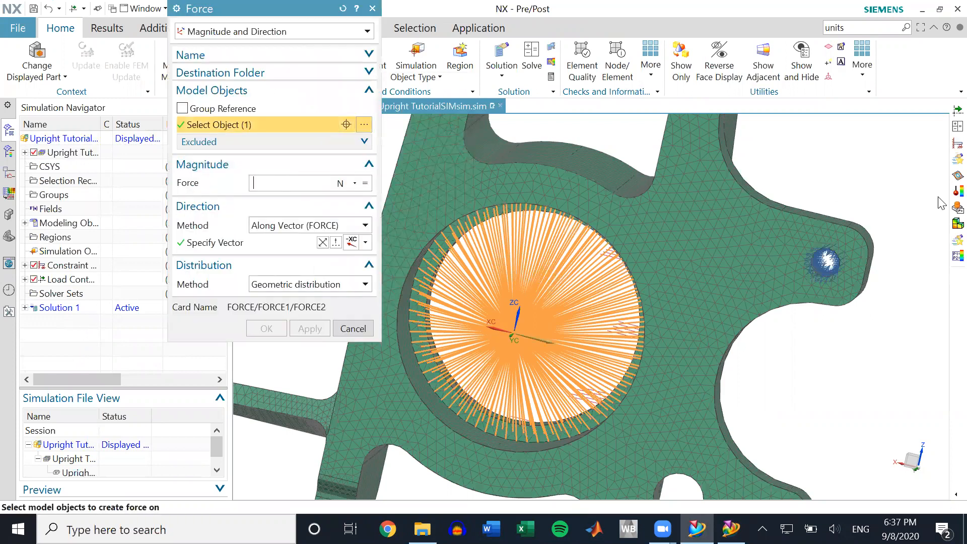
pyautogui.hotkey('ctrl', 'f')
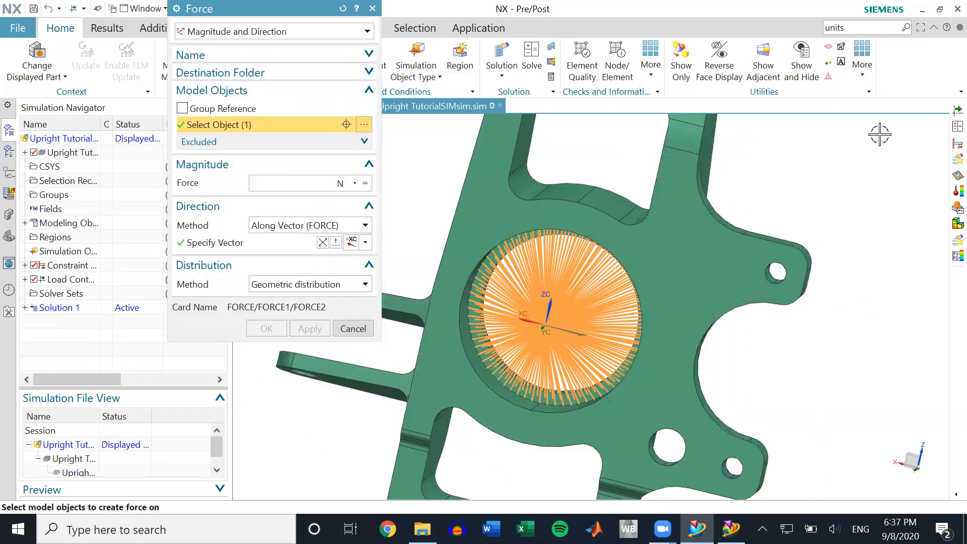
pyautogui.keyDown('shift'); pyautogui.click(610, 310); pyautogui.keyUp('shift')
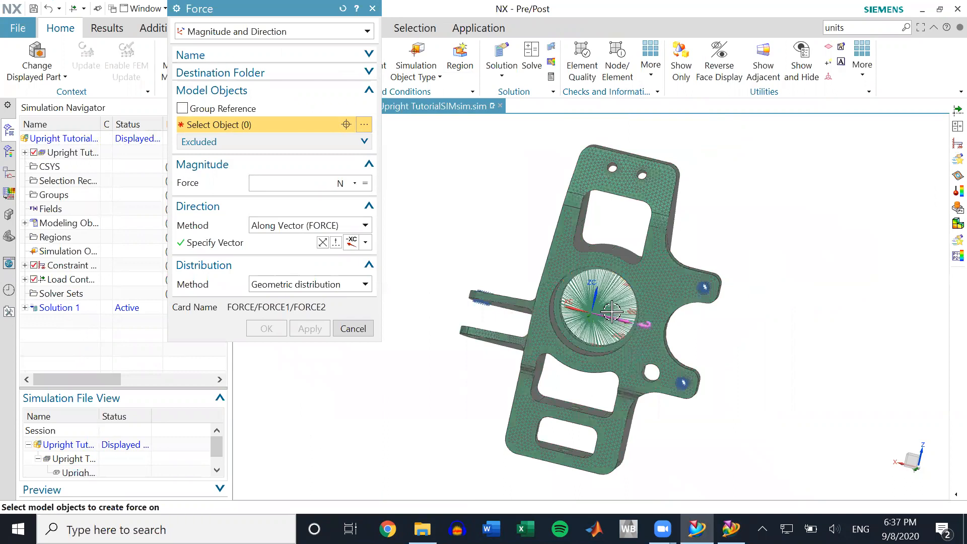
pyautogui.scroll(3, 610, 310)
pyautogui.scroll(2, 601, 287)
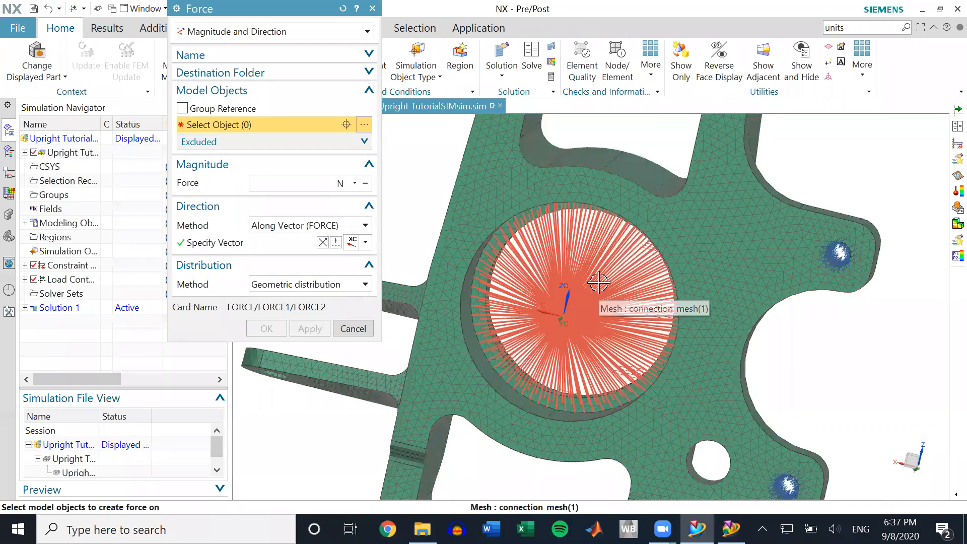
pyautogui.click(598, 283)
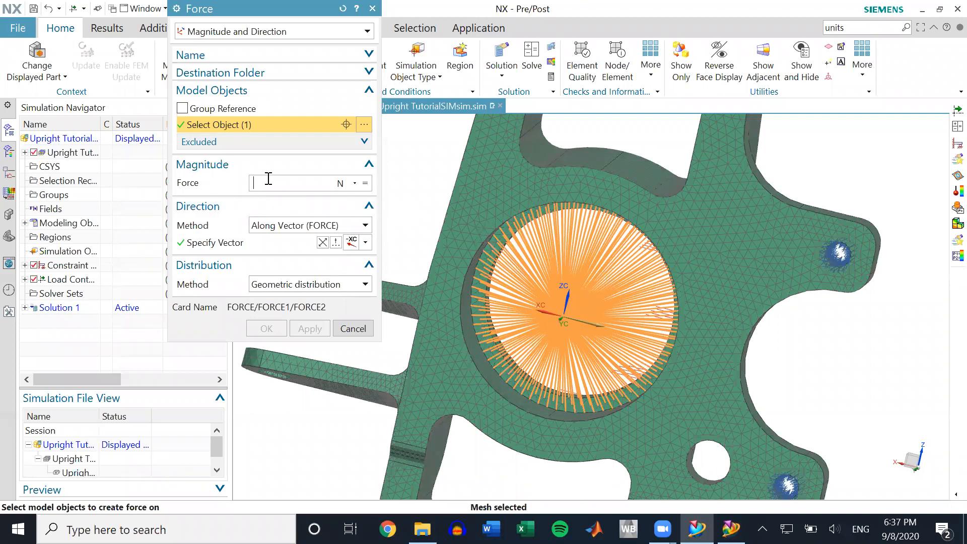
# - Set the force to 2500 N along the -YC axis with geometric distribution and create it
pyautogui.click(268, 179)
pyautogui.write('2500')
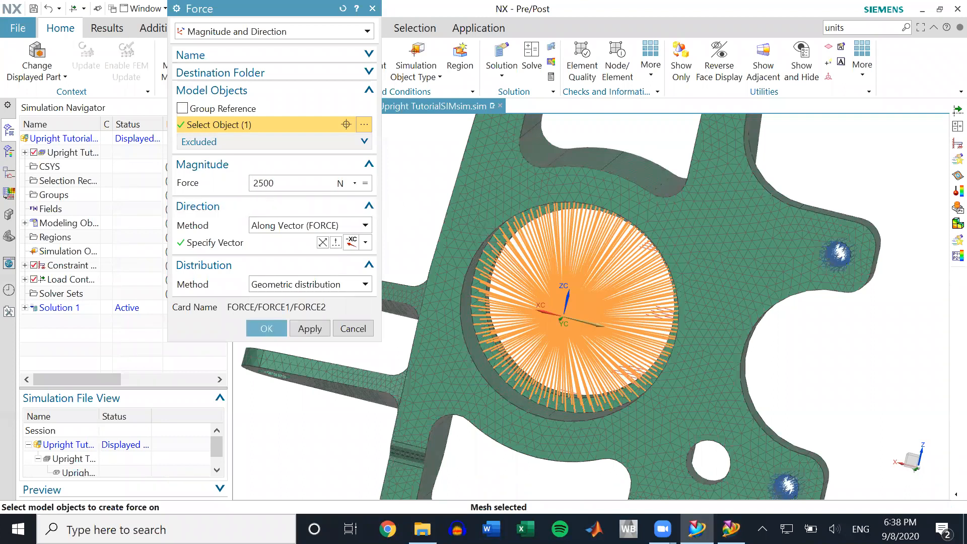
pyautogui.click(365, 243)
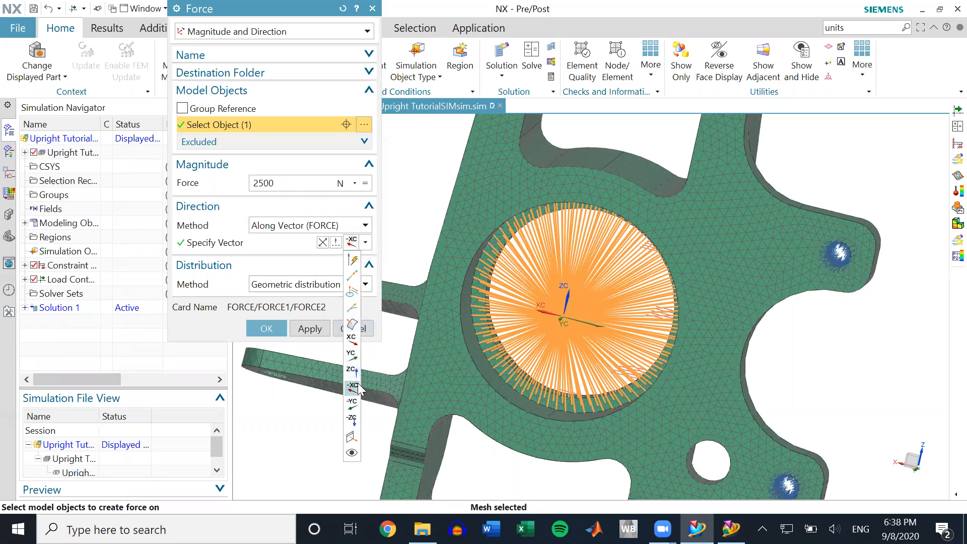
pyautogui.moveTo(619, 350); pyautogui.dragTo(504, 315, button='middle')
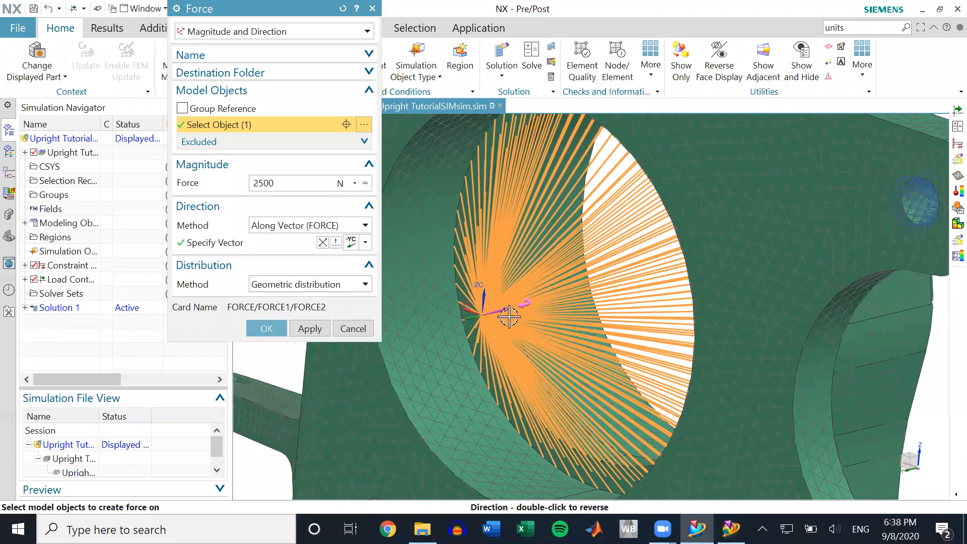
pyautogui.scroll(-5, 533, 296)
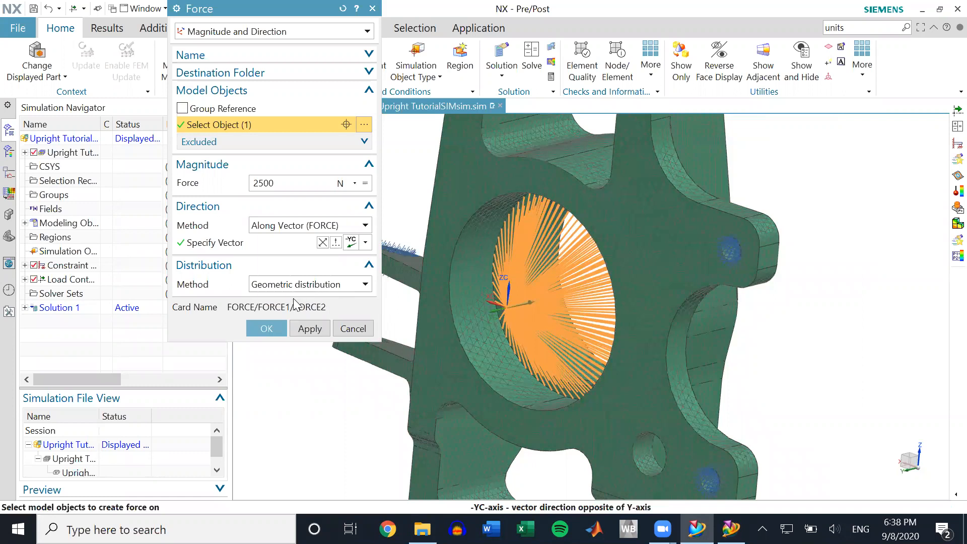
pyautogui.click(263, 328)
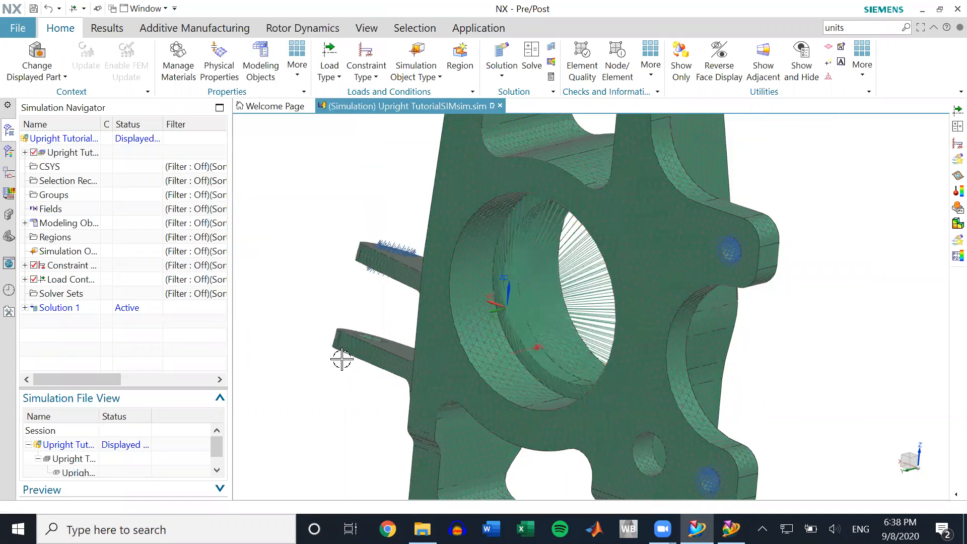
# - Review the constraints and the subcase loads contained in Solution 1
pyautogui.scroll(-5, 348, 358)
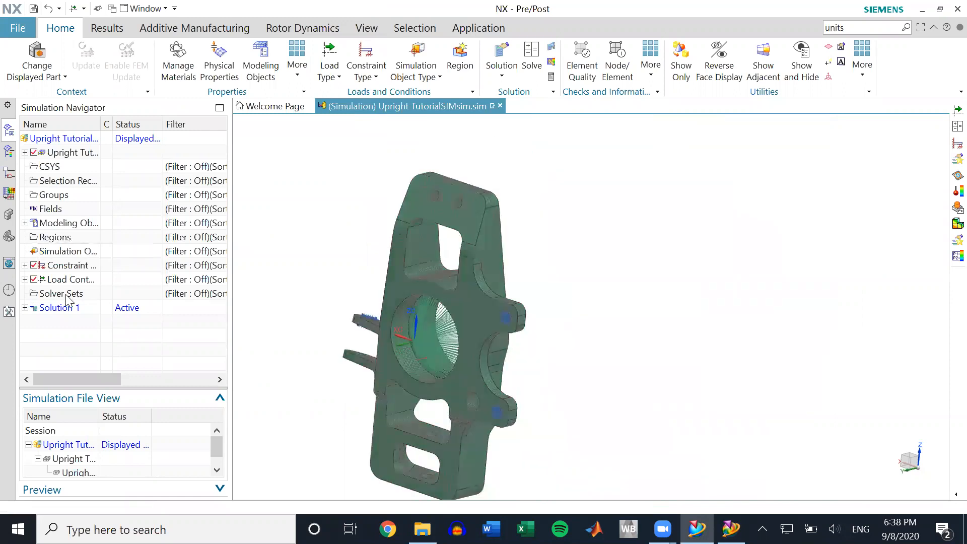
pyautogui.click(24, 308)
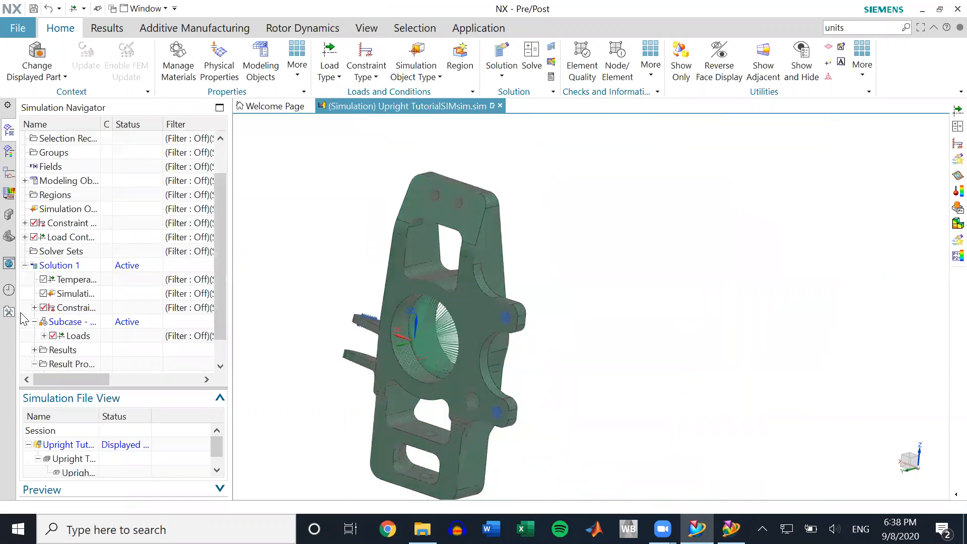
pyautogui.scroll(-1, 83, 270)
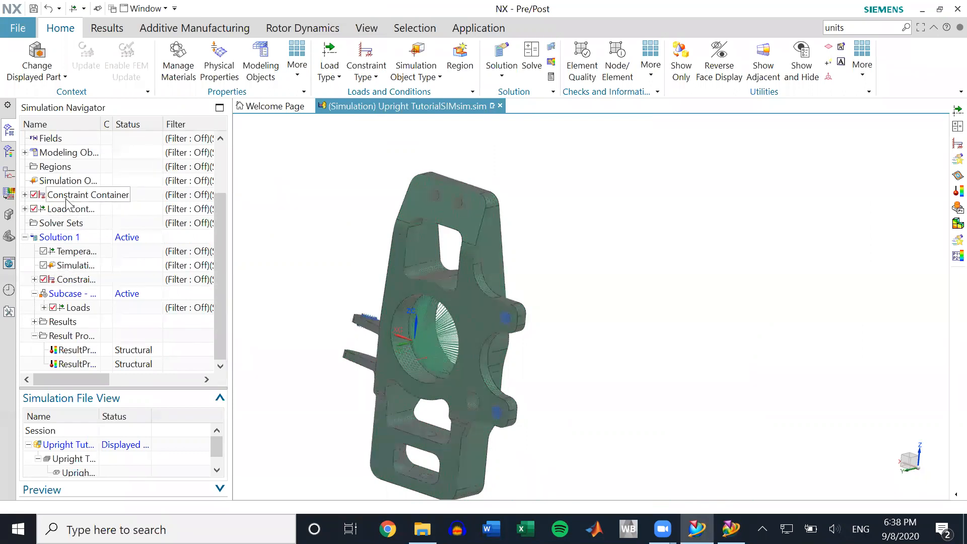
pyautogui.scroll(2, 79, 205)
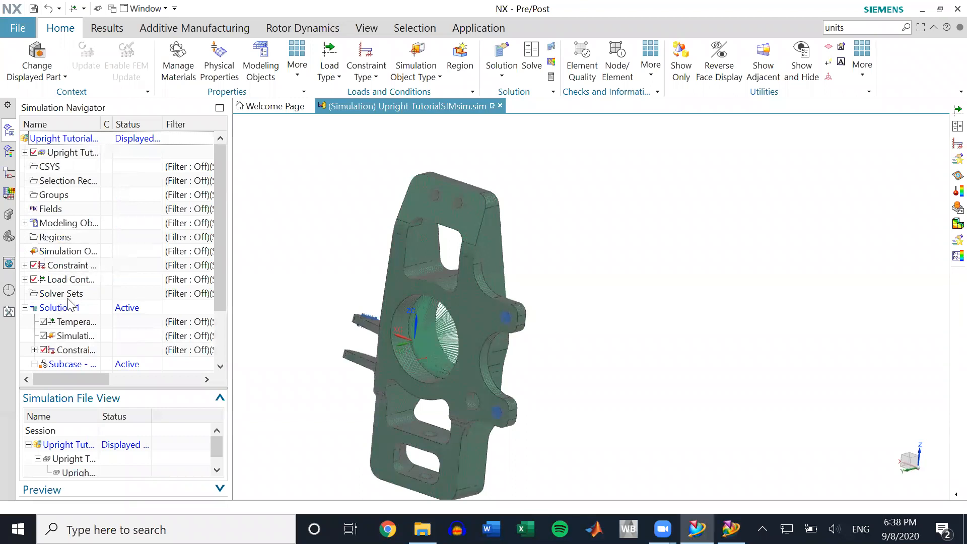
pyautogui.click(25, 308)
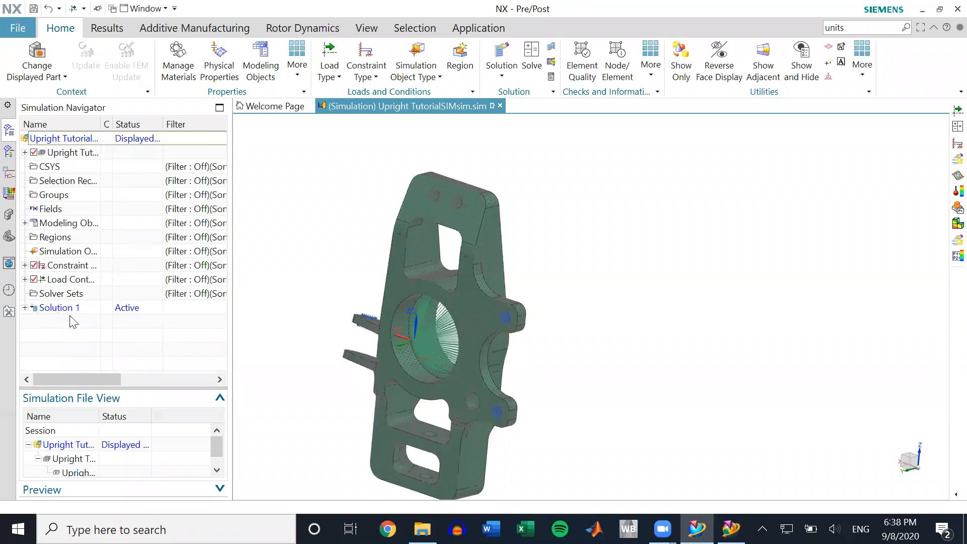
pyautogui.click(26, 307)
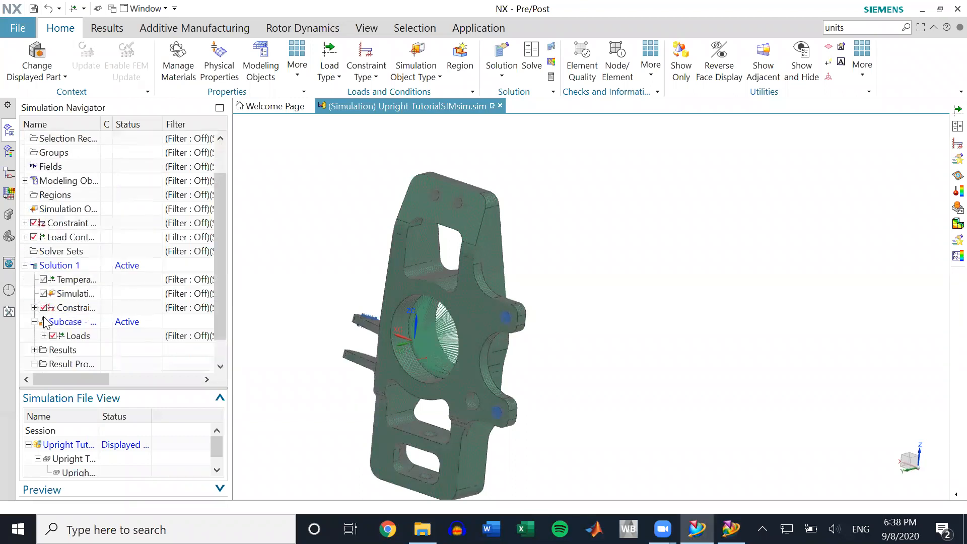
pyautogui.click(34, 308)
pyautogui.scroll(-1, 45, 317)
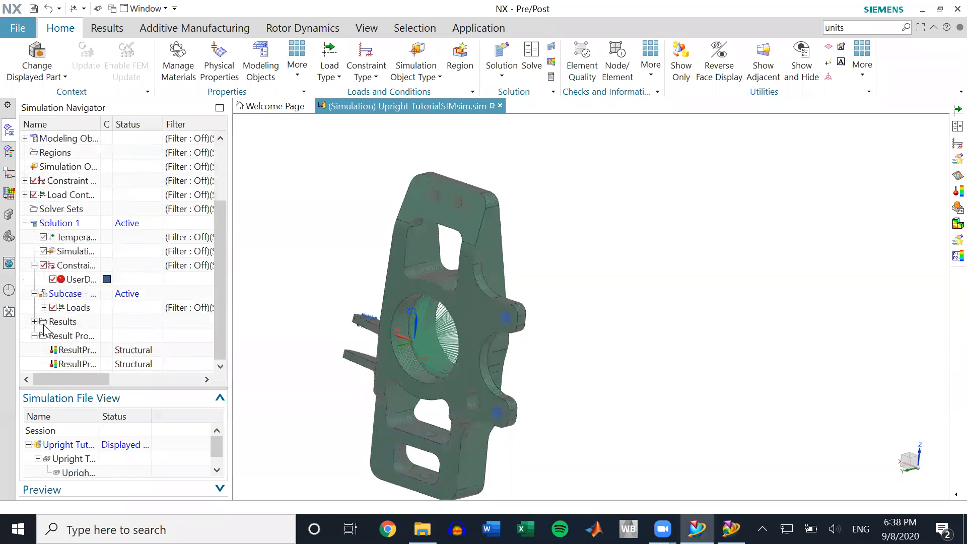
pyautogui.click(44, 308)
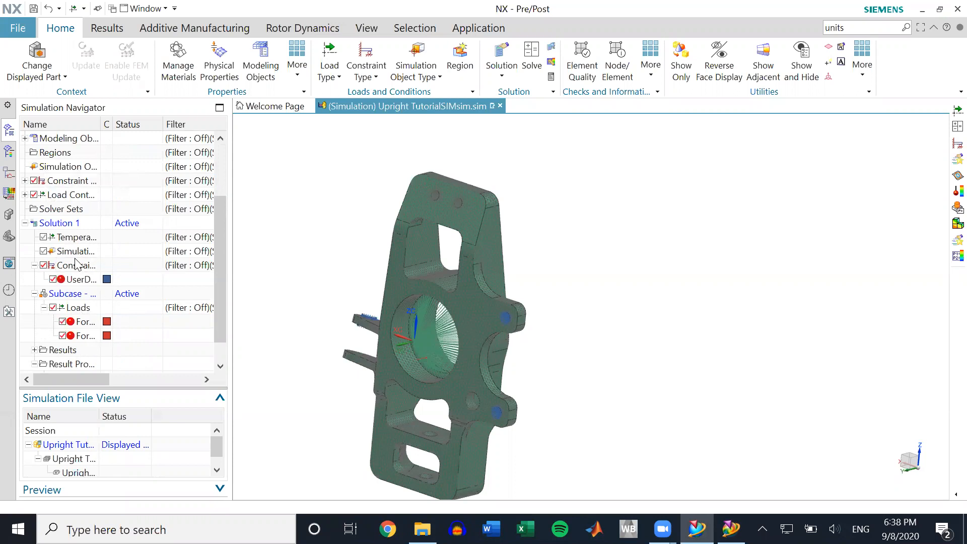
# - Remove Force(1) from the subcase loads of Solution 1 and check its status in the Load Container
pyautogui.click(82, 326)
pyautogui.rightClick(82, 326)
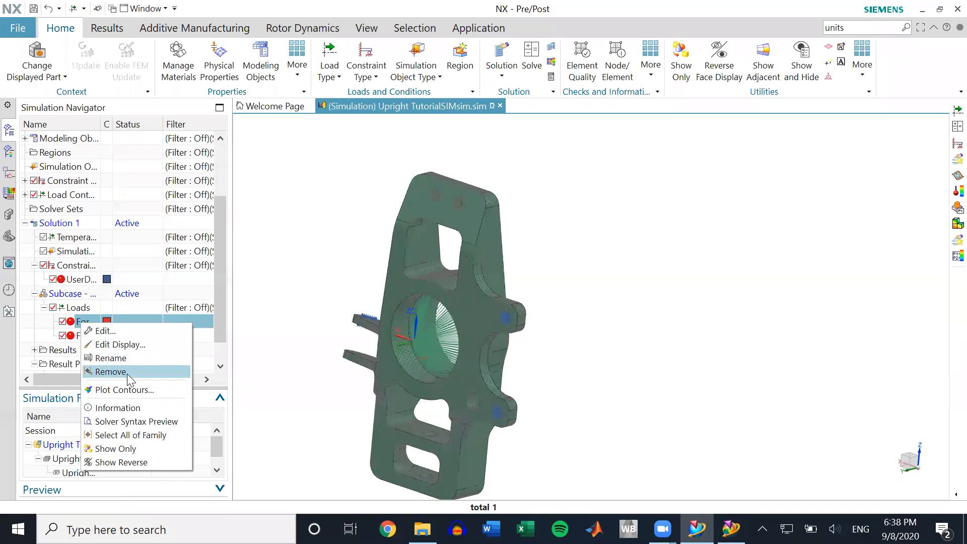
pyautogui.click(111, 371)
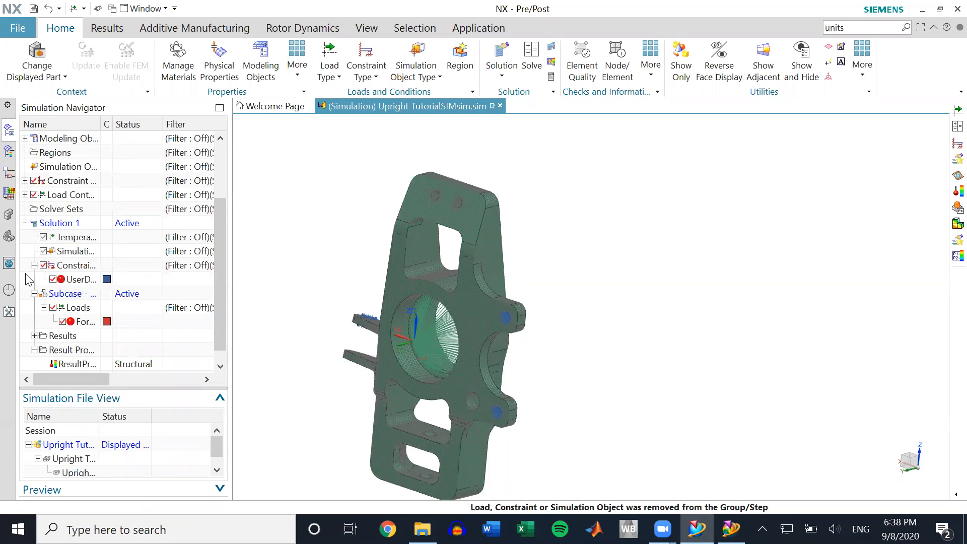
pyautogui.click(25, 180)
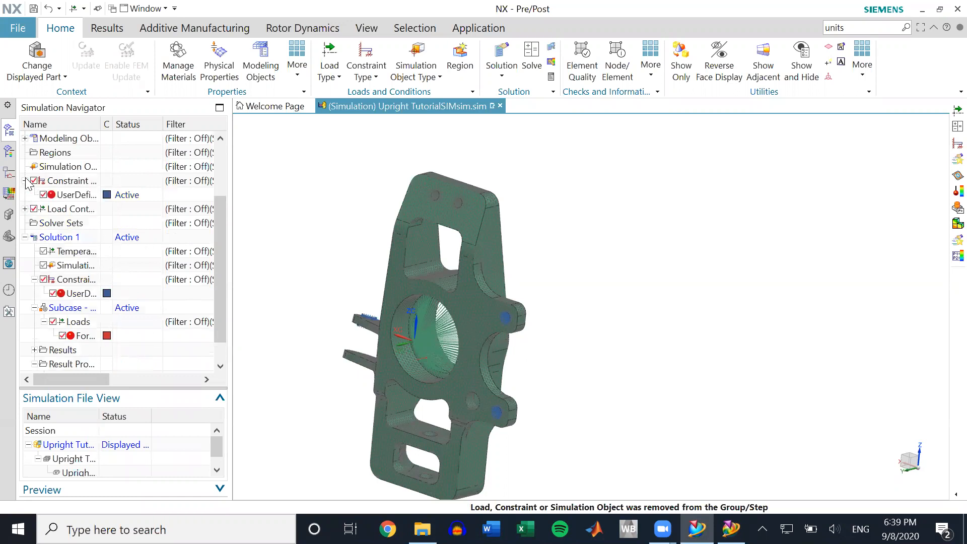
pyautogui.click(25, 208)
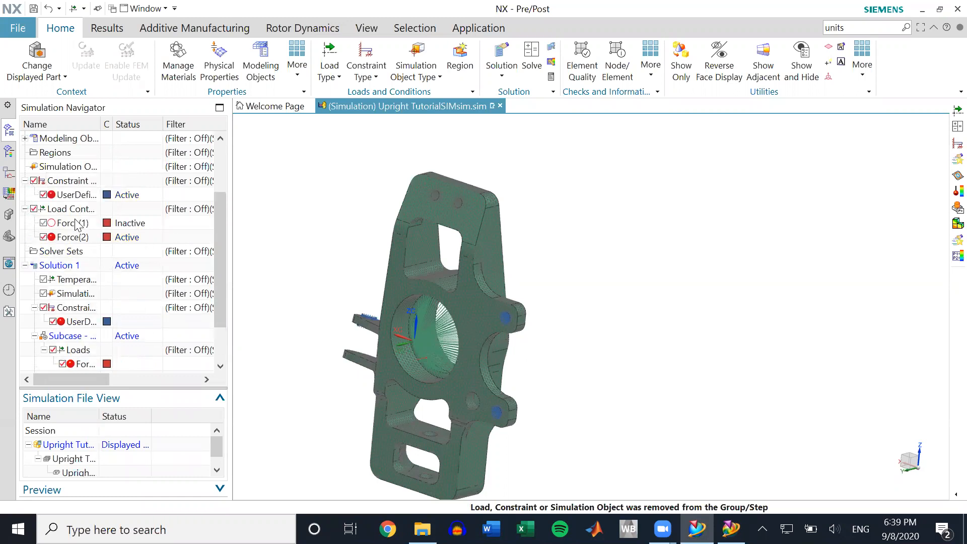
pyautogui.click(143, 226)
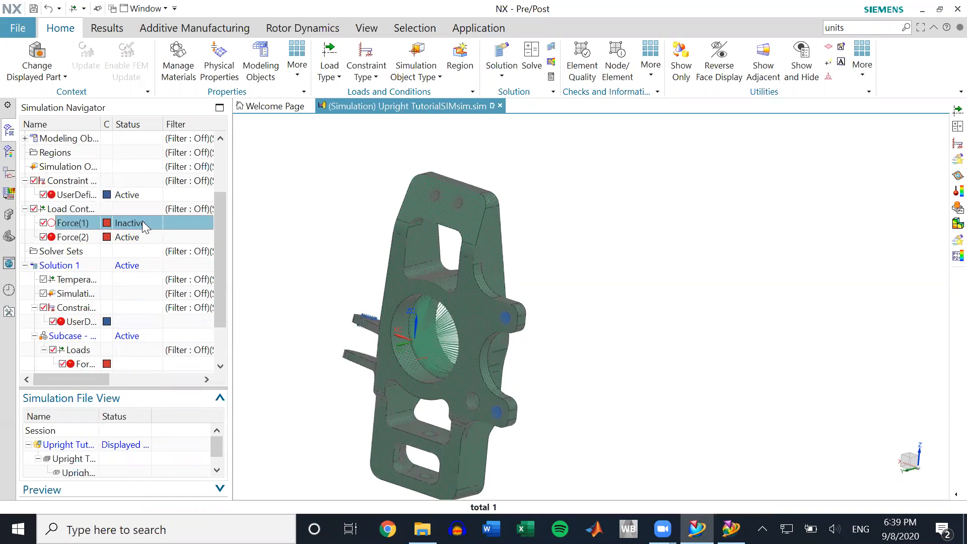
pyautogui.click(25, 208)
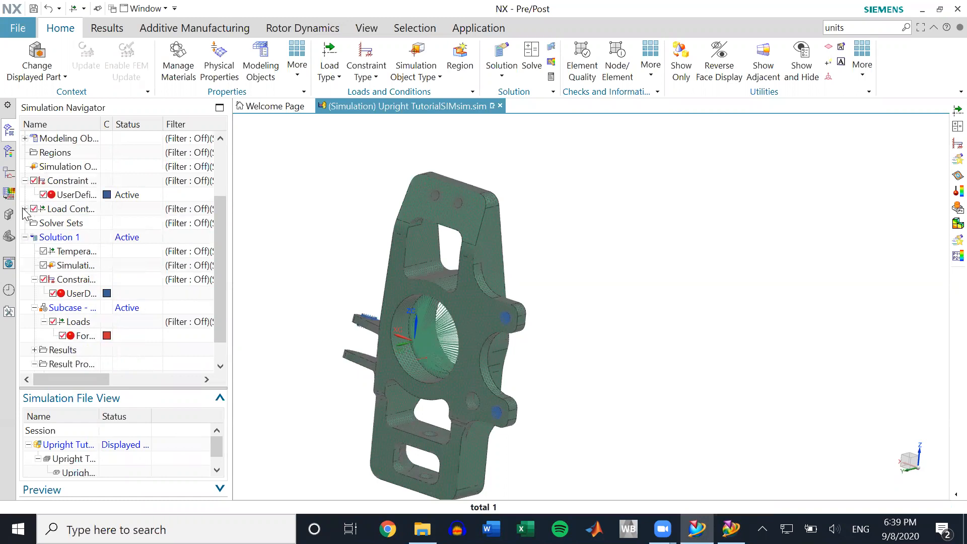
pyautogui.click(25, 180)
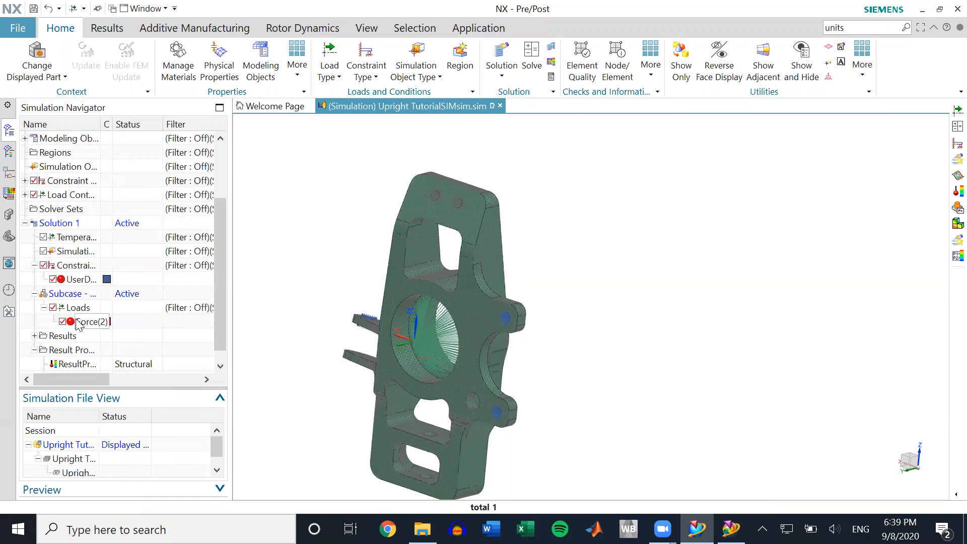
# - Check which geometry Force(2) and UserDefined(1) act on, and collapse the Solution 1 tree
pyautogui.click(180, 322)
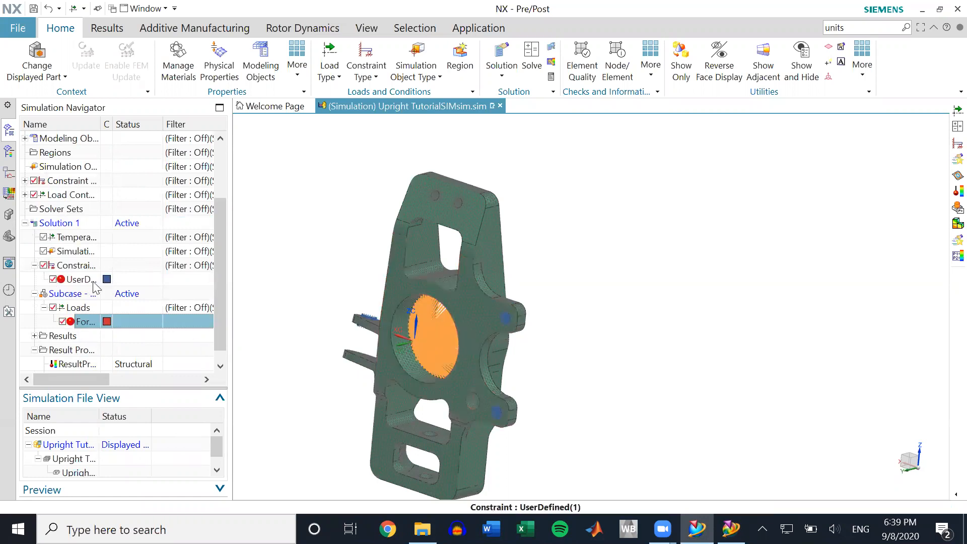
pyautogui.click(151, 279)
pyautogui.moveTo(513, 334); pyautogui.dragTo(346, 282, button='middle')
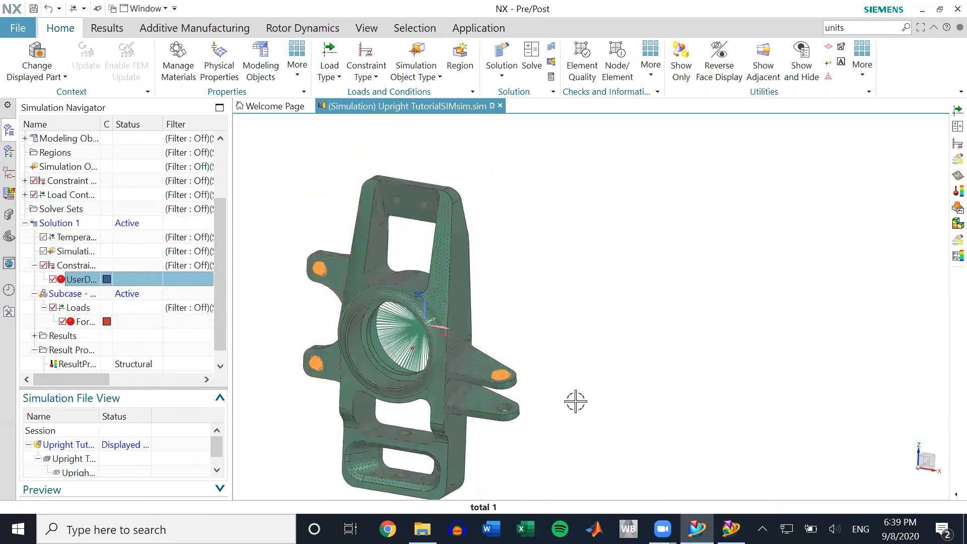
pyautogui.click(34, 265)
pyautogui.click(25, 237)
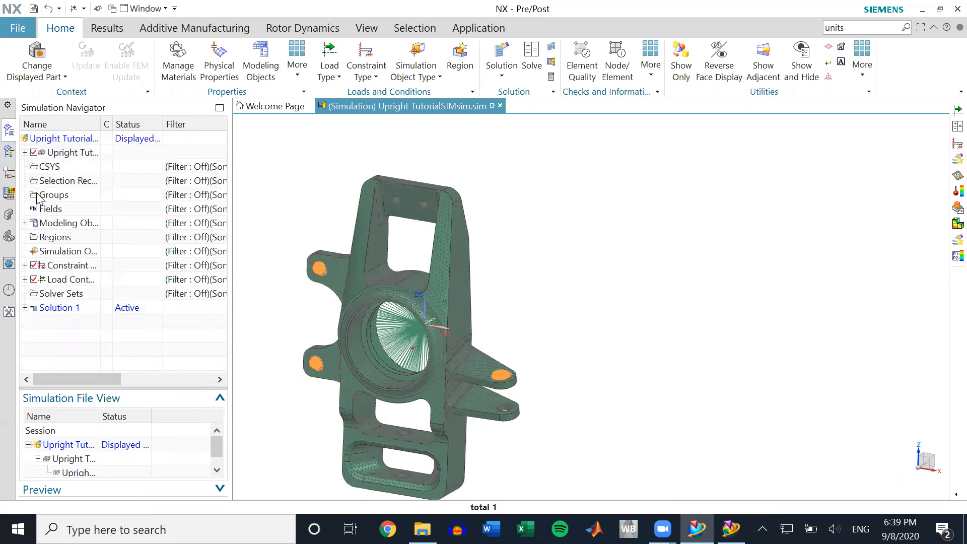
# - Edit Solution 1's case control solution parameters, setting BAILOUT to 0, and accept the changes
pyautogui.rightClick(53, 309)
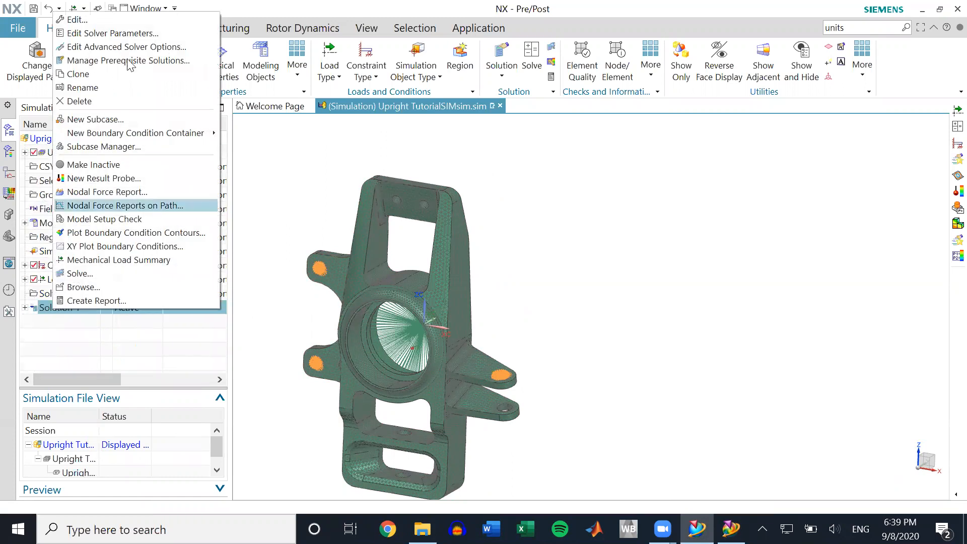
pyautogui.click(133, 19)
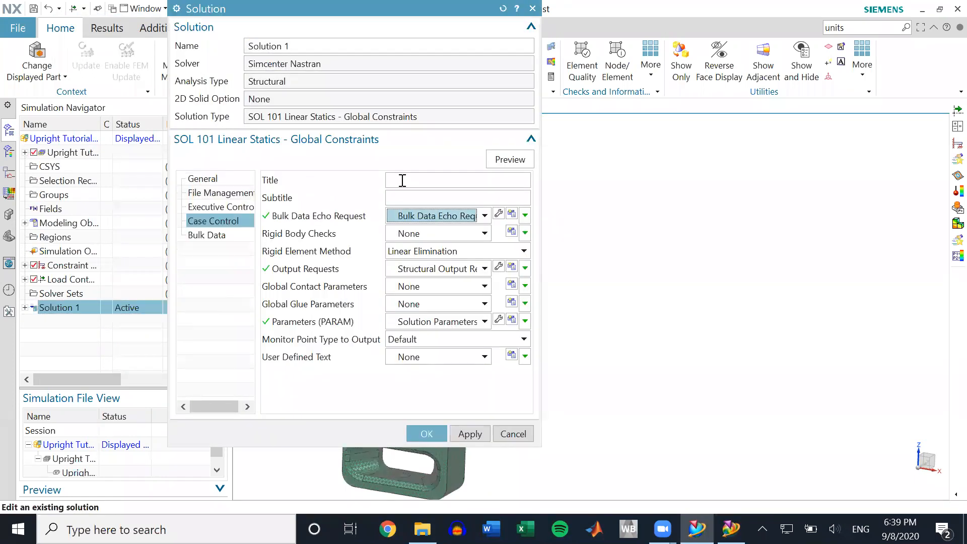
pyautogui.click(498, 319)
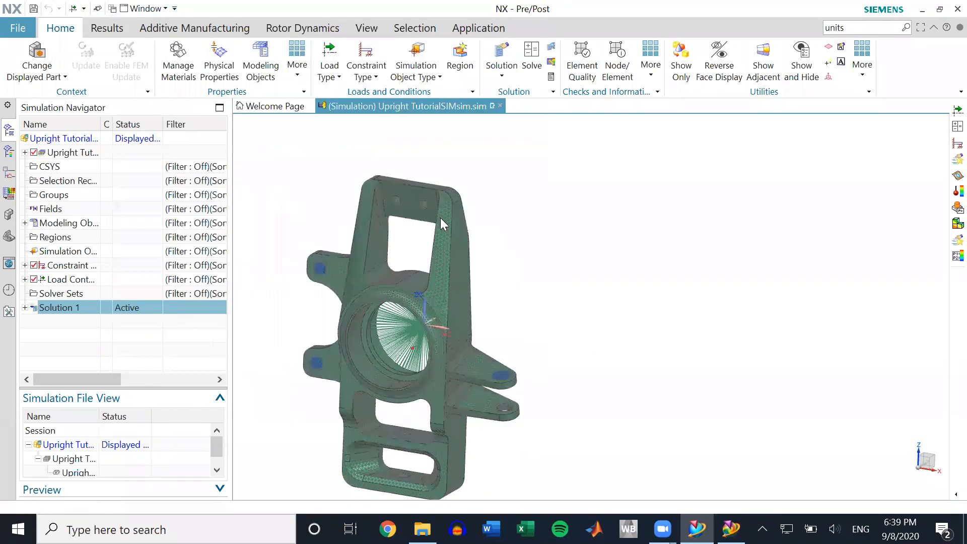
pyautogui.doubleClick(337, 124)
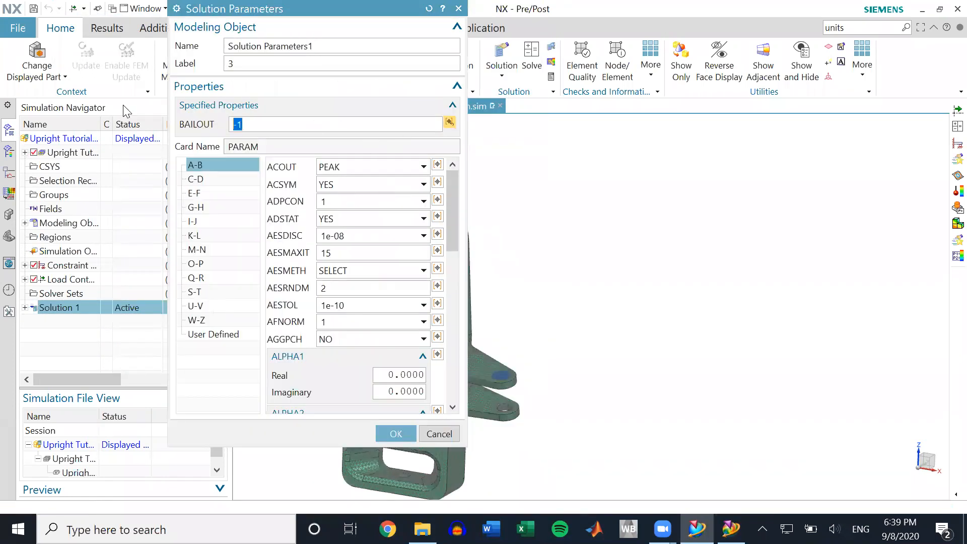
pyautogui.write('0')
pyautogui.click(396, 434)
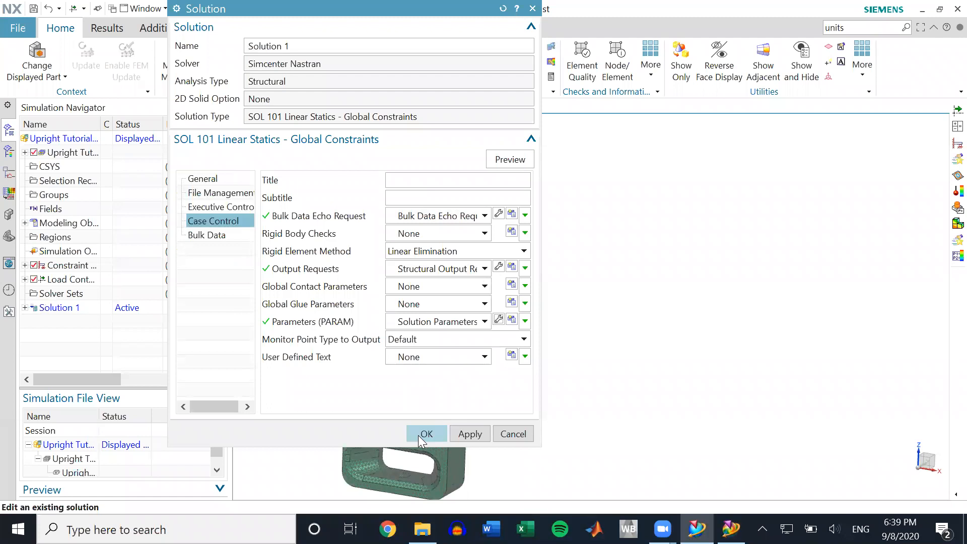
pyautogui.click(418, 434)
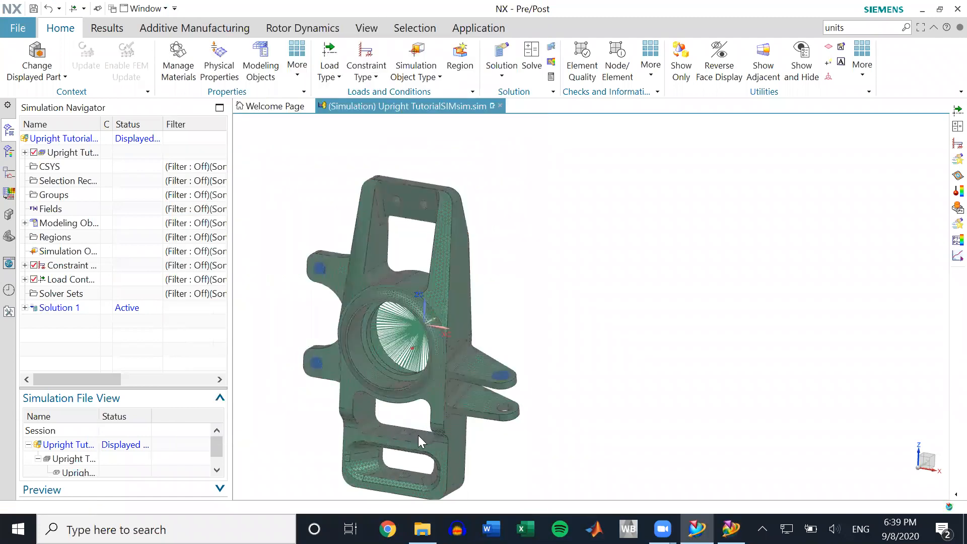
# - Solve Solution 1 with the model setup check enabled and move the Analysis Job Monitor clear of the output
pyautogui.click(533, 53)
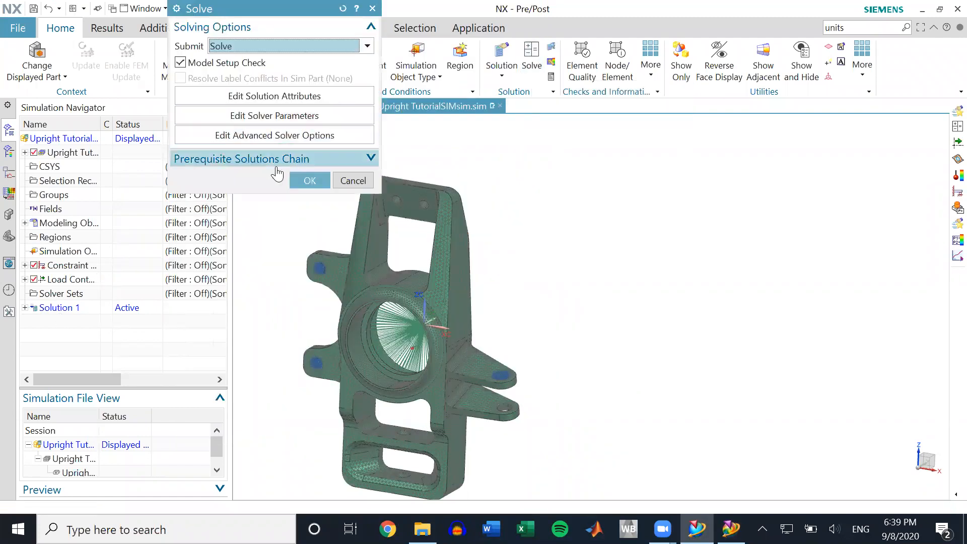
pyautogui.click(310, 181)
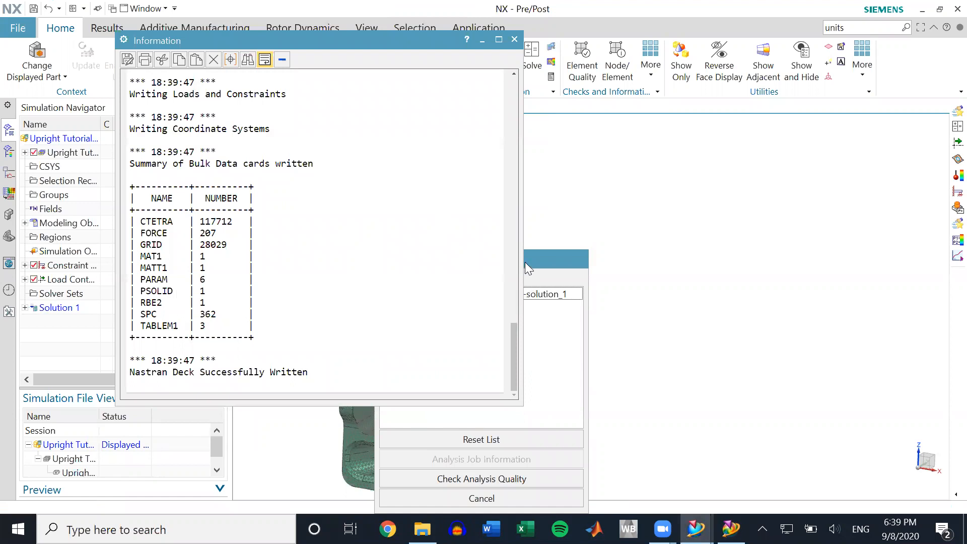
pyautogui.moveTo(530, 259); pyautogui.dragTo(860, 123)
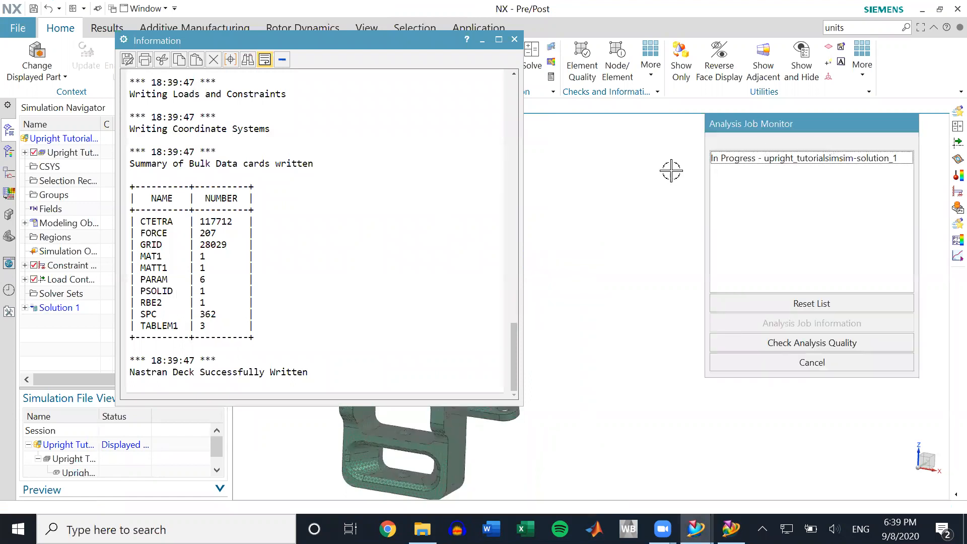
pyautogui.scroll(1, 282, 262)
pyautogui.scroll(-1, 283, 262)
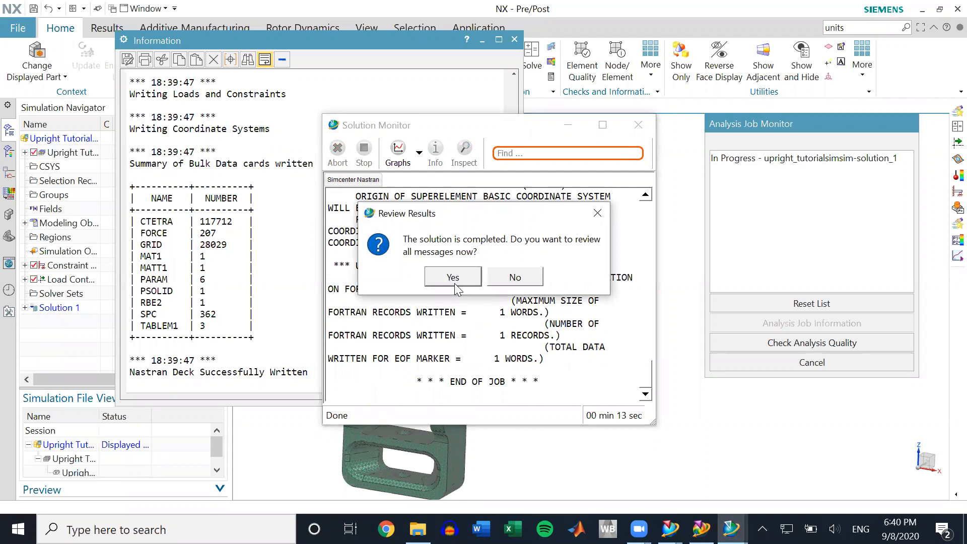
# - Accept reviewing the solver messages and close the Solution Monitor, Information window and Analysis Job Monitor
pyautogui.click(453, 277)
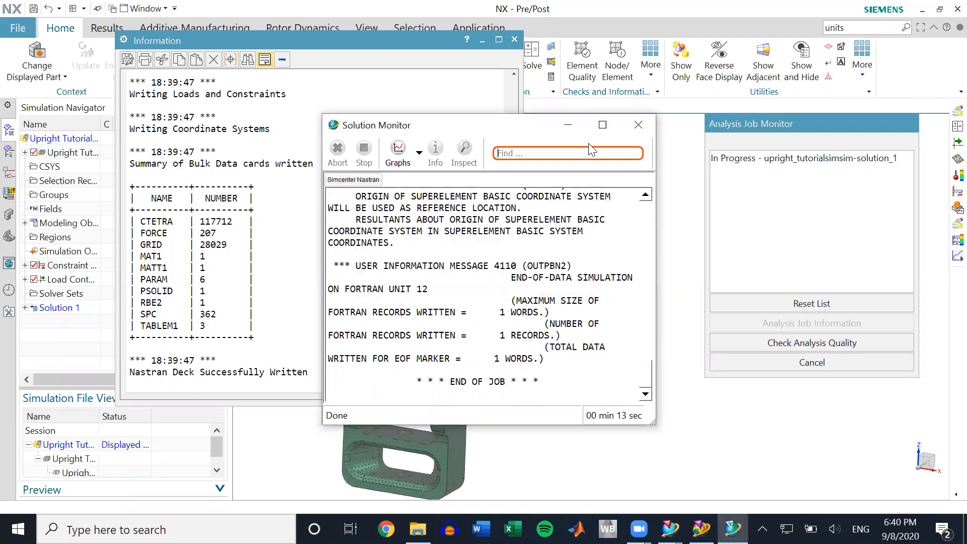
pyautogui.click(641, 129)
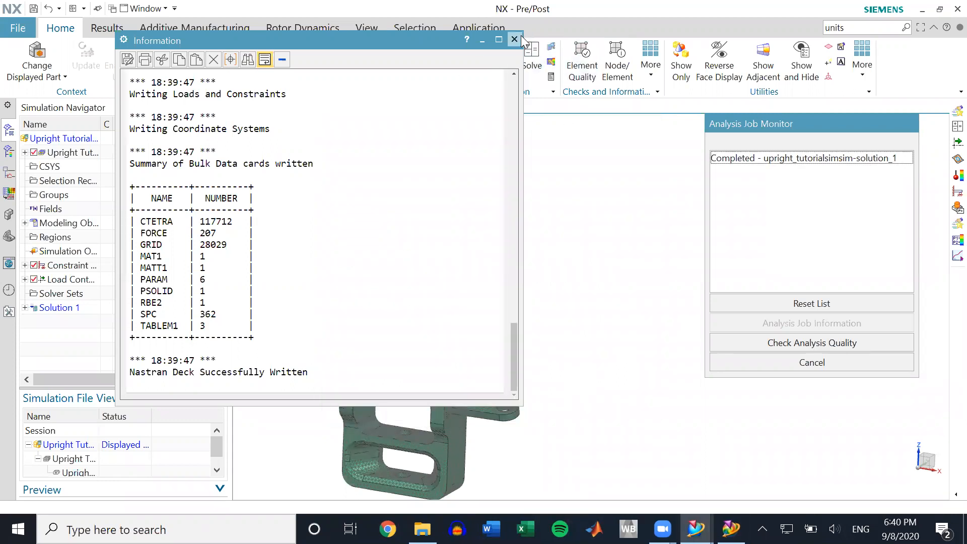
pyautogui.click(515, 40)
pyautogui.click(811, 363)
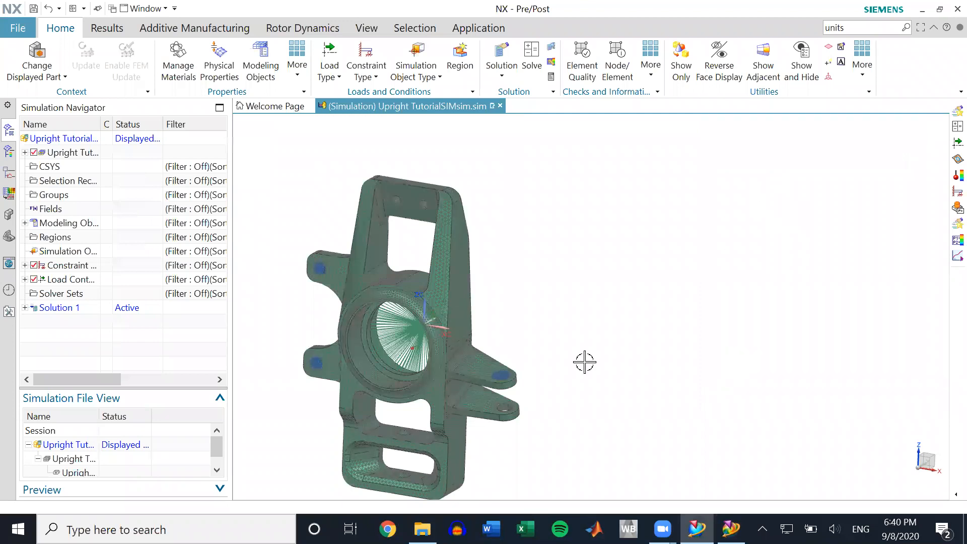
# - Open the results of Solution 1 and display the Structural displacement contour plot
pyautogui.doubleClick(53, 309)
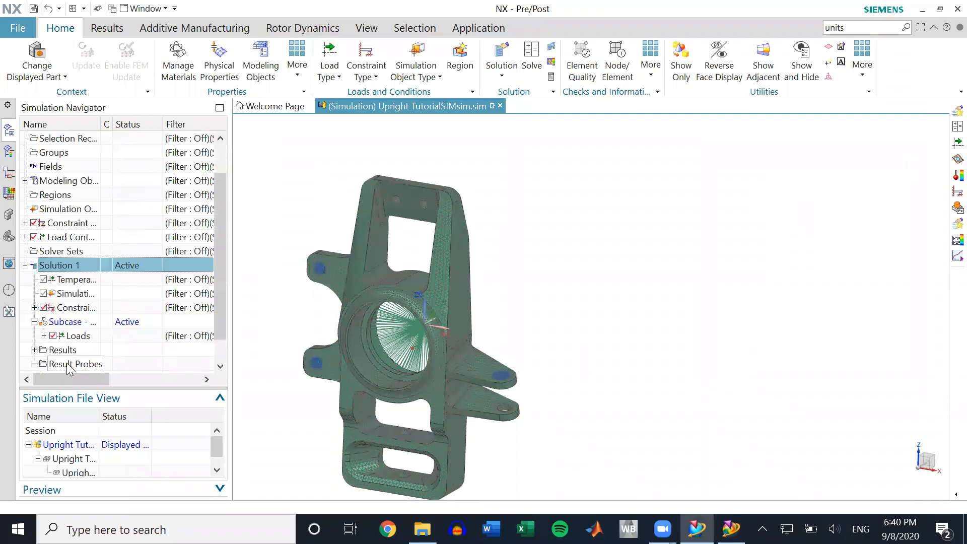
pyautogui.doubleClick(61, 323)
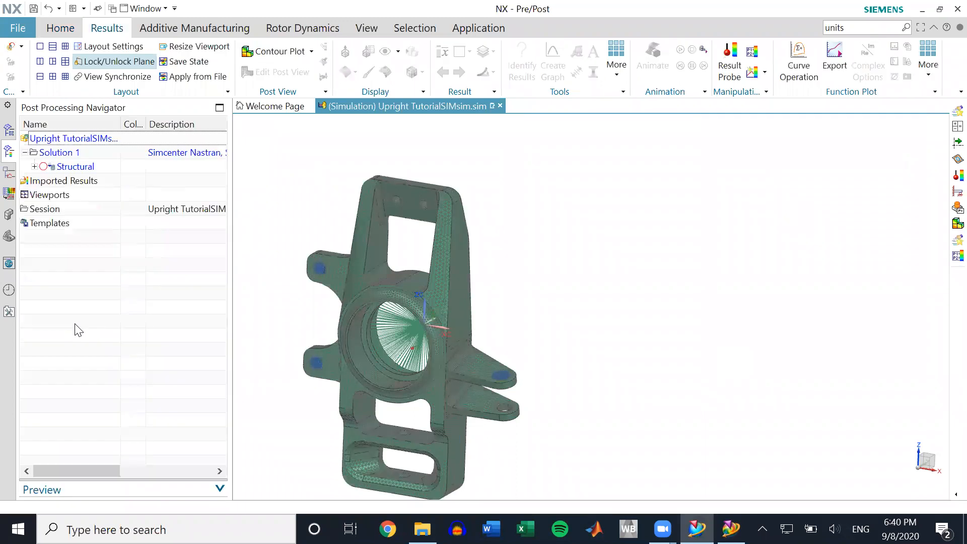
pyautogui.click(71, 167)
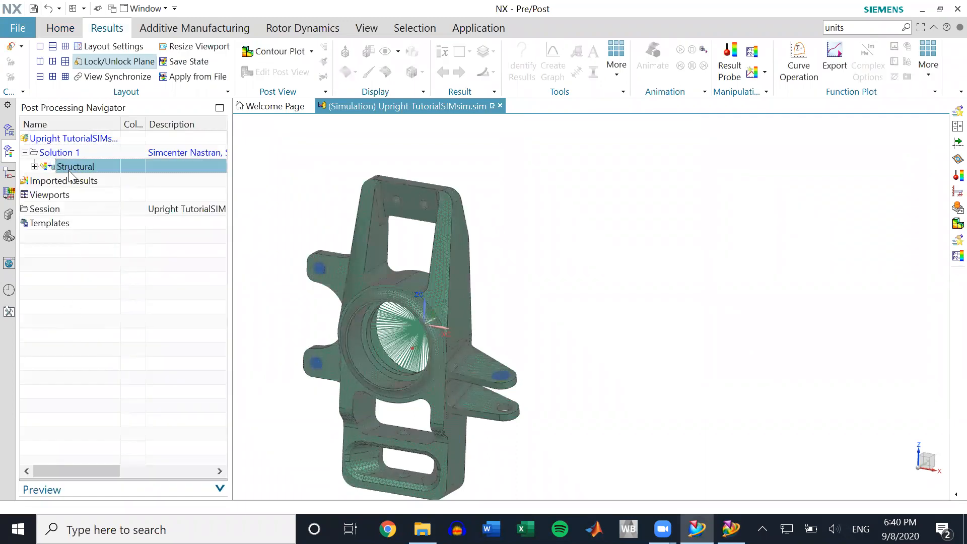
pyautogui.doubleClick(69, 163)
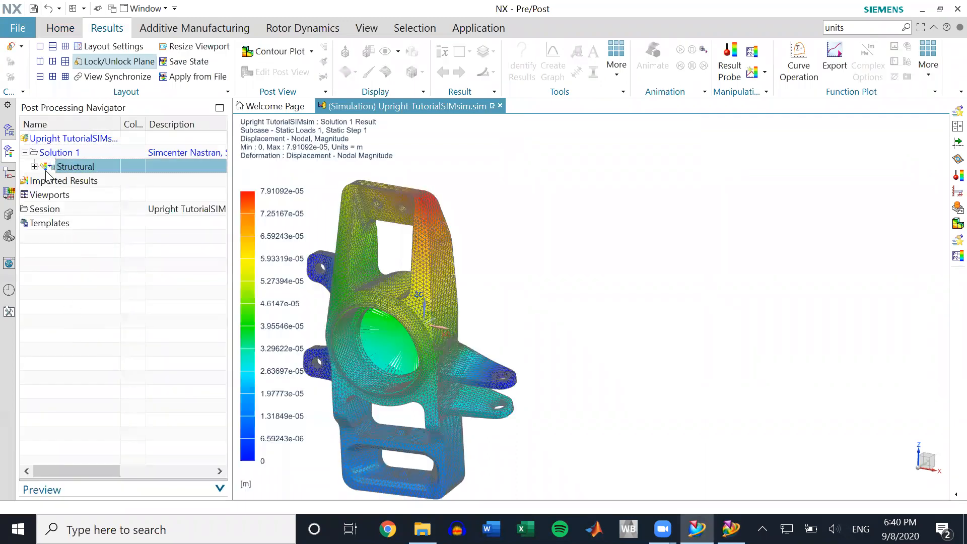
# - Animate the displacement plot, examine the upright's deformation from several sides, and stop the animation
pyautogui.scroll(-3, 559, 215)
pyautogui.scroll(2, 354, 284)
pyautogui.scroll(2, 511, 274)
pyautogui.moveTo(490, 265); pyautogui.dragTo(462, 270, button='middle')
pyautogui.click(681, 50)
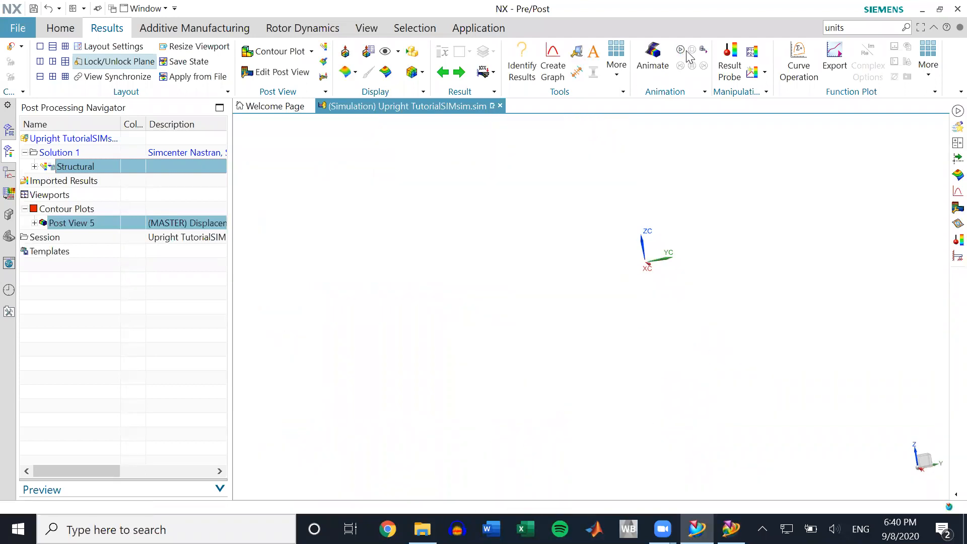
pyautogui.moveTo(653, 304); pyautogui.dragTo(496, 291, button='middle')
pyautogui.moveTo(570, 290); pyautogui.dragTo(584, 255, button='middle')
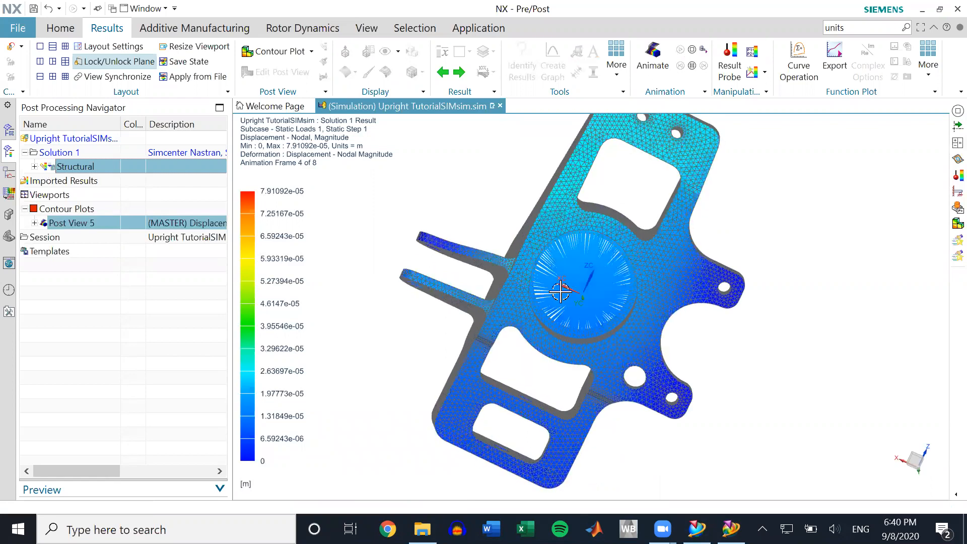
pyautogui.moveTo(687, 395); pyautogui.dragTo(662, 313, button='middle')
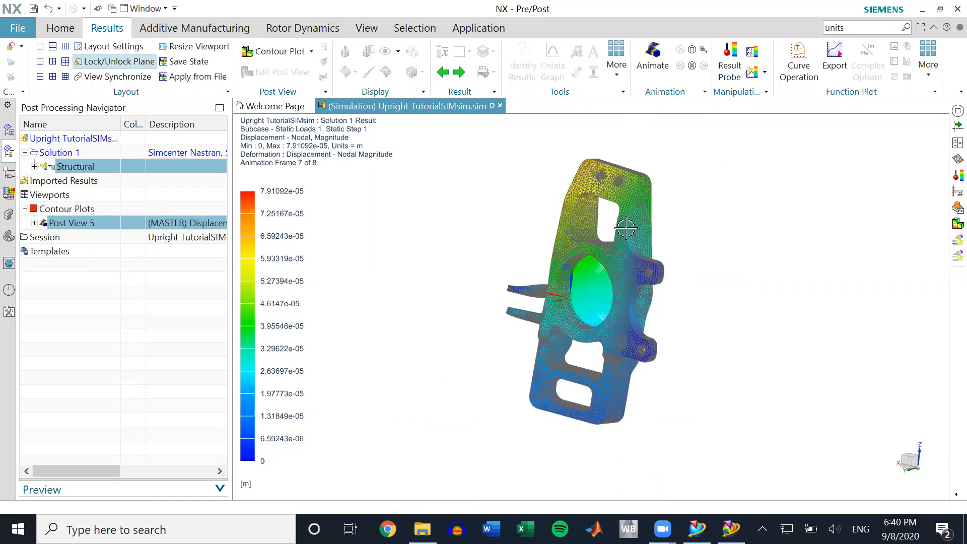
pyautogui.moveTo(673, 307); pyautogui.dragTo(546, 319, button='middle')
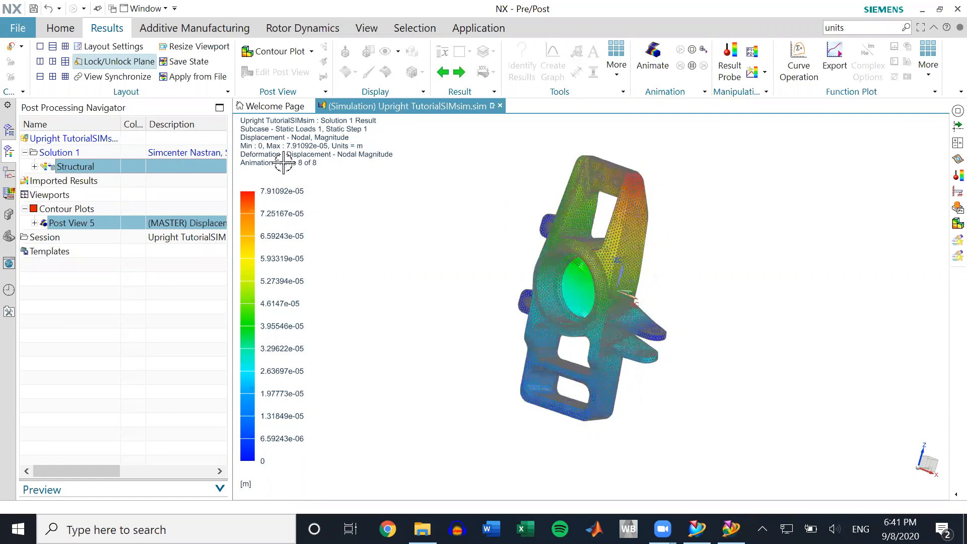
pyautogui.click(692, 50)
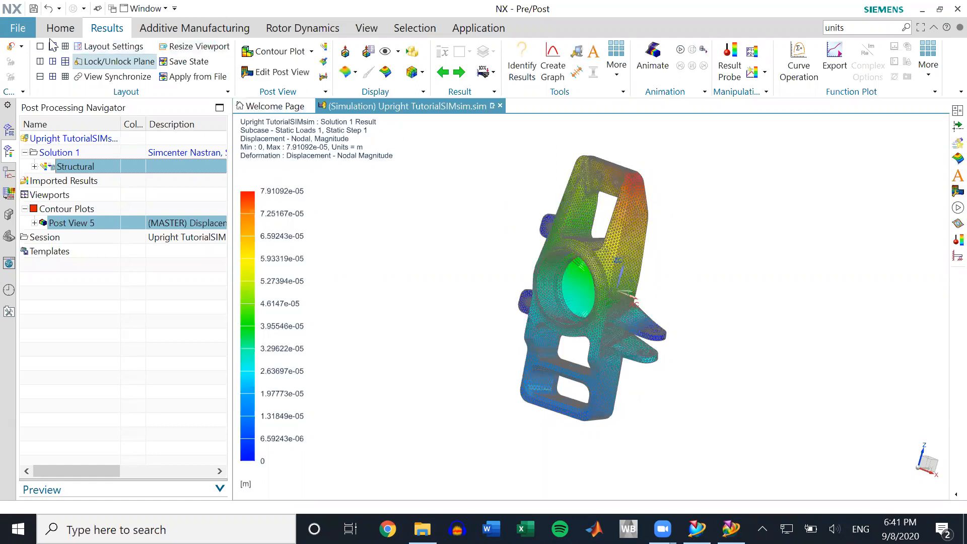
# - Try to open the recent file UprightSIM.sim from the FEM_SIM folder
pyautogui.click(8, 30)
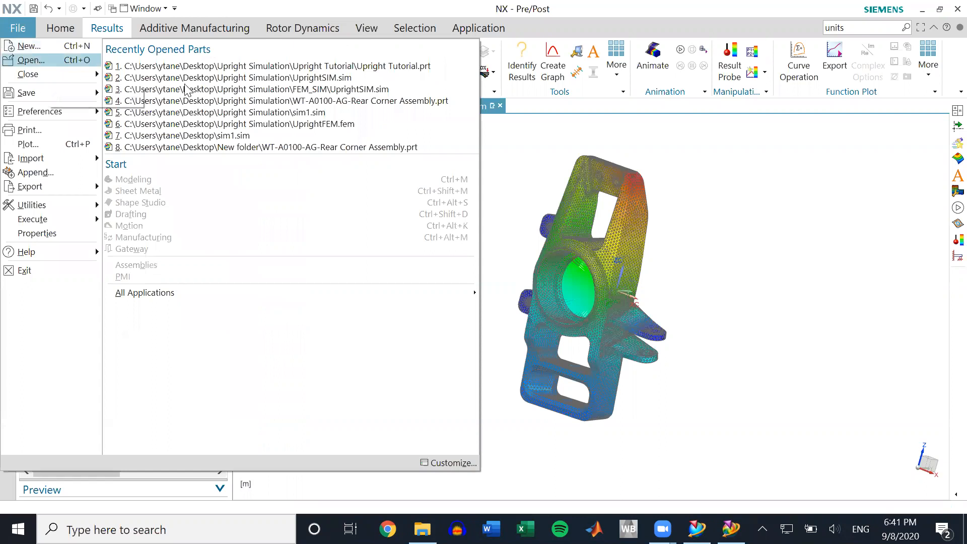
pyautogui.click(268, 90)
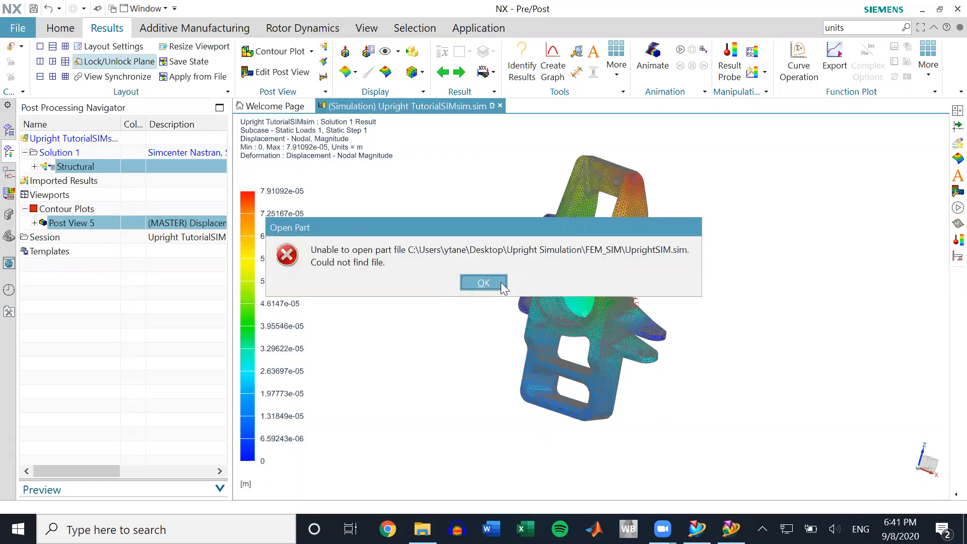
pyautogui.click(483, 283)
# - Open the recent file UprightSIM.sim from the Upright Simulation folder and show its simulation tree and model
pyautogui.click(18, 30)
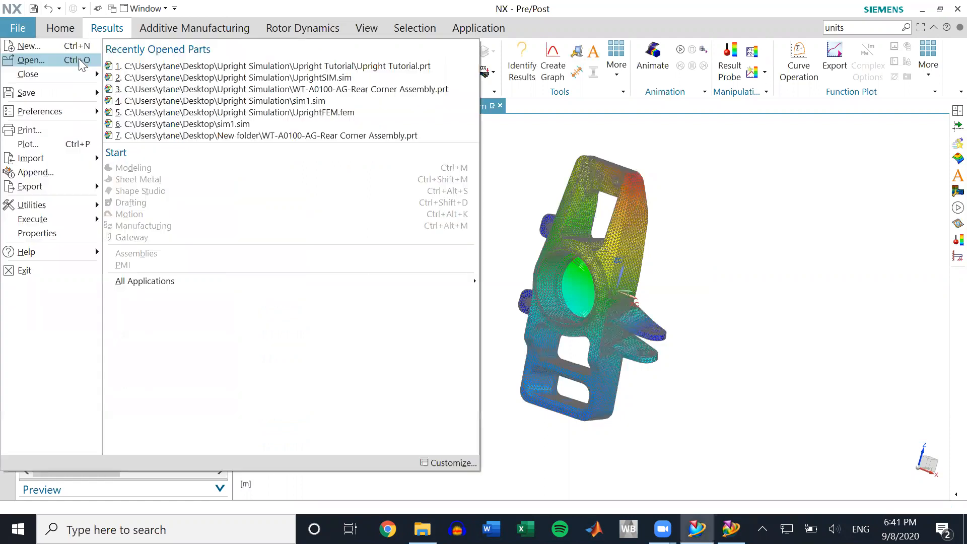
pyautogui.click(191, 78)
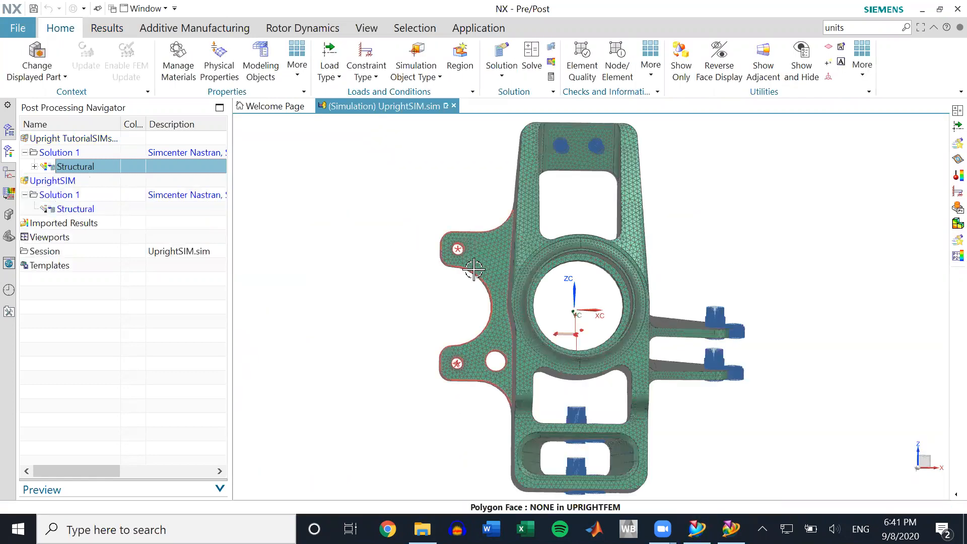
pyautogui.click(9, 130)
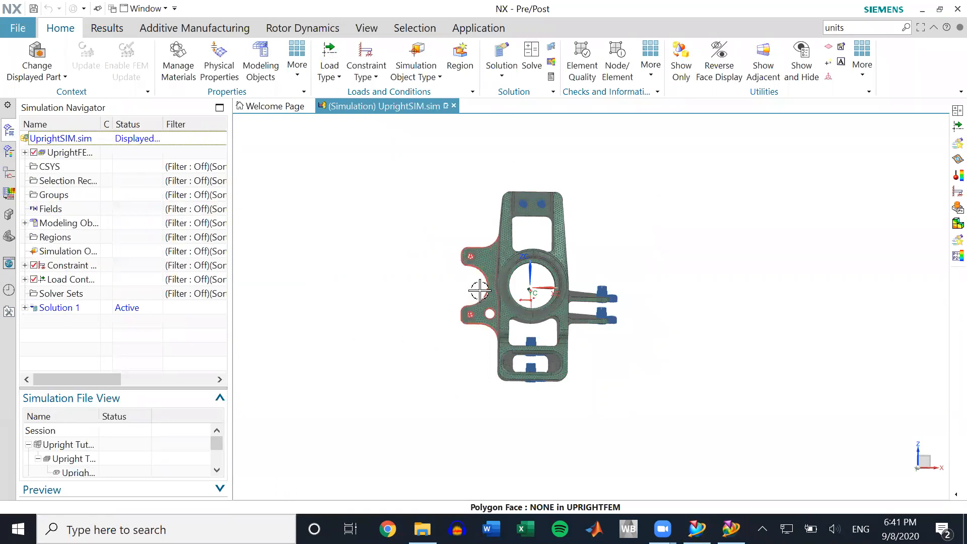
pyautogui.scroll(5, 479, 287)
pyautogui.scroll(-2, 479, 279)
pyautogui.moveTo(686, 330)
pyautogui.mouseDown(button='middle')
pyautogui.moveTo(675, 334)
pyautogui.moveTo(673, 317)
pyautogui.mouseUp(button='middle')
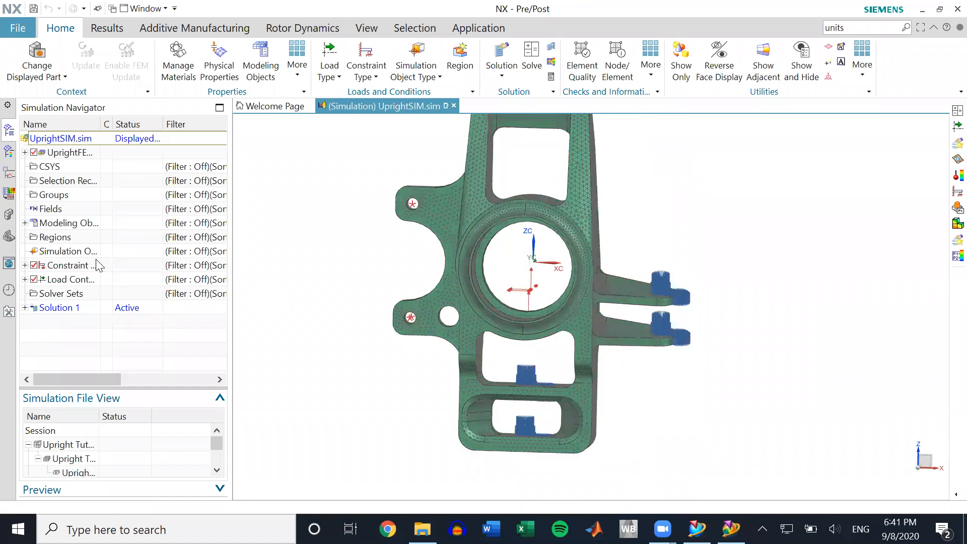
# - Expand Solution 1's constraints and review the objects and degrees of freedom of UserDefined(1)
pyautogui.click(24, 307)
pyautogui.scroll(-1, 59, 305)
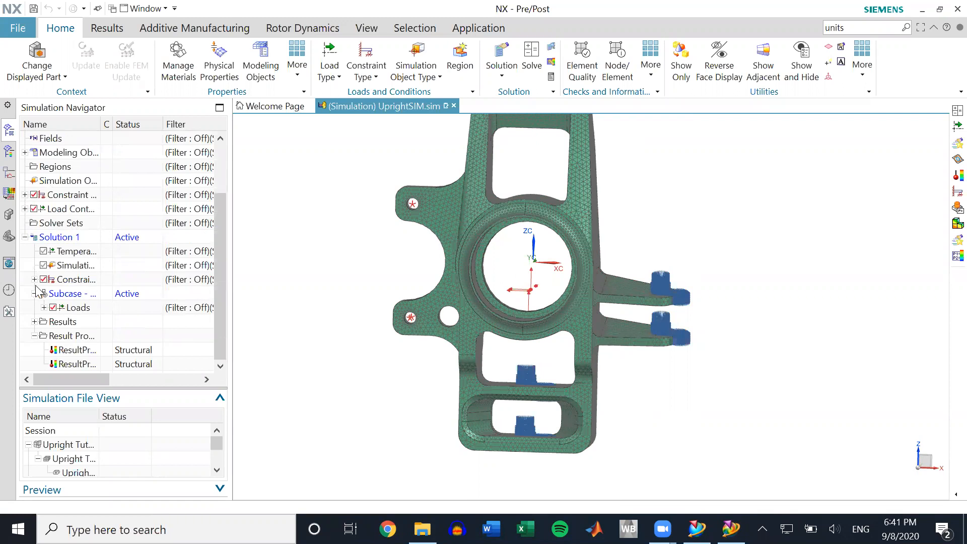
pyautogui.click(35, 279)
pyautogui.click(76, 293)
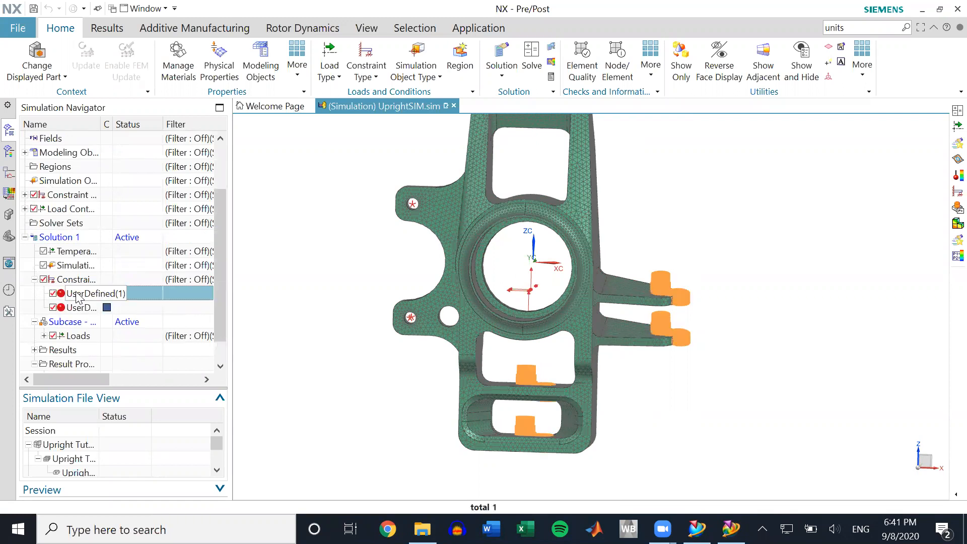
pyautogui.rightClick(76, 293)
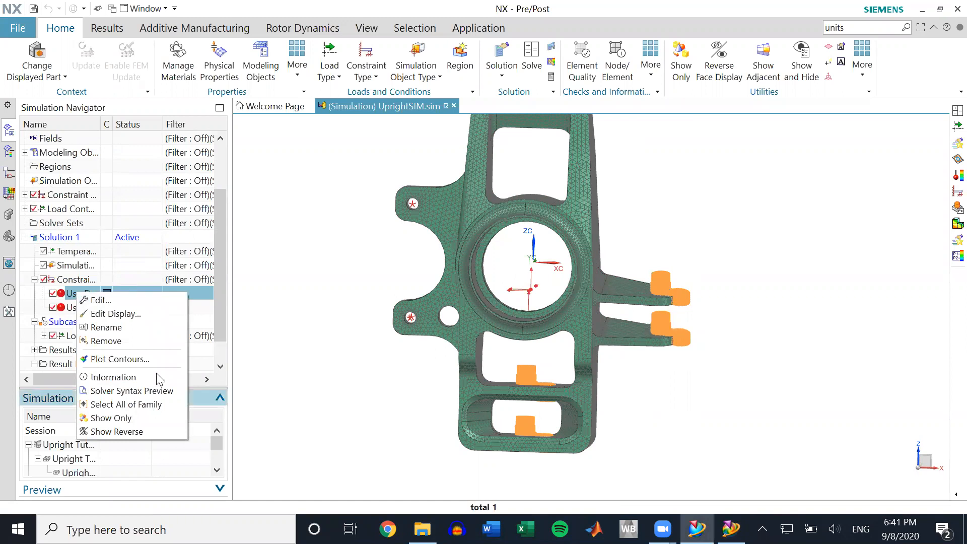
pyautogui.click(153, 300)
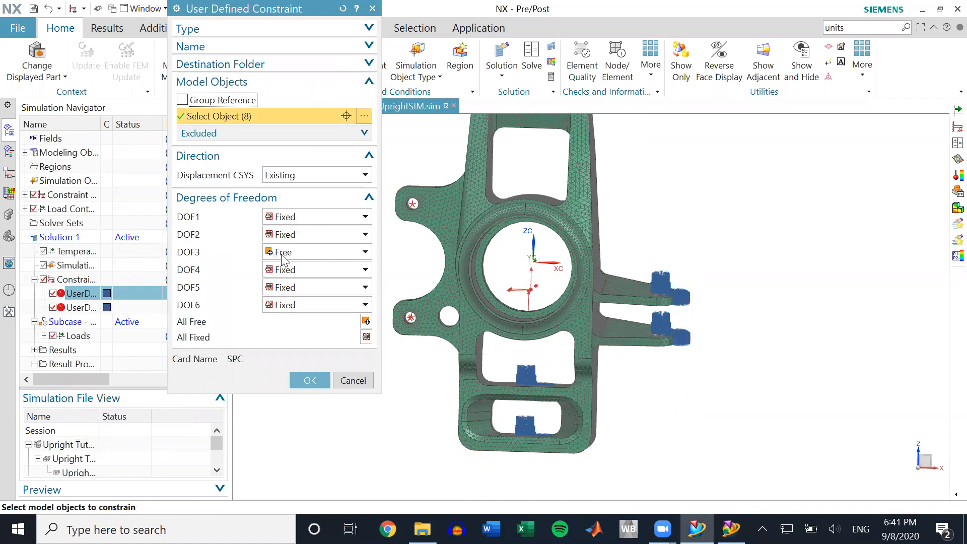
pyautogui.click(310, 381)
# - Review the second user-defined constraint's degrees of freedom and the faces it holds on the upright
pyautogui.rightClick(124, 309)
pyautogui.click(139, 318)
pyautogui.scroll(-5, 484, 246)
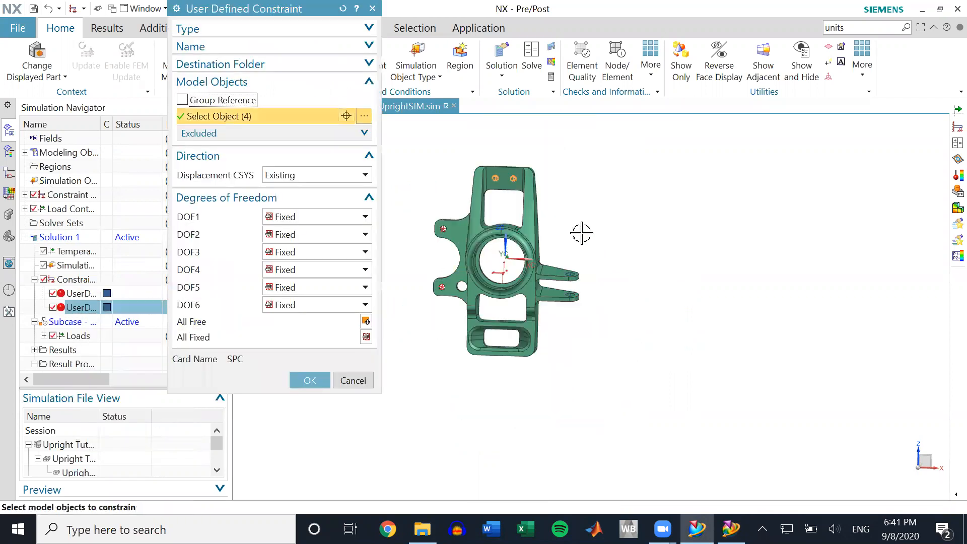
pyautogui.scroll(3, 505, 178)
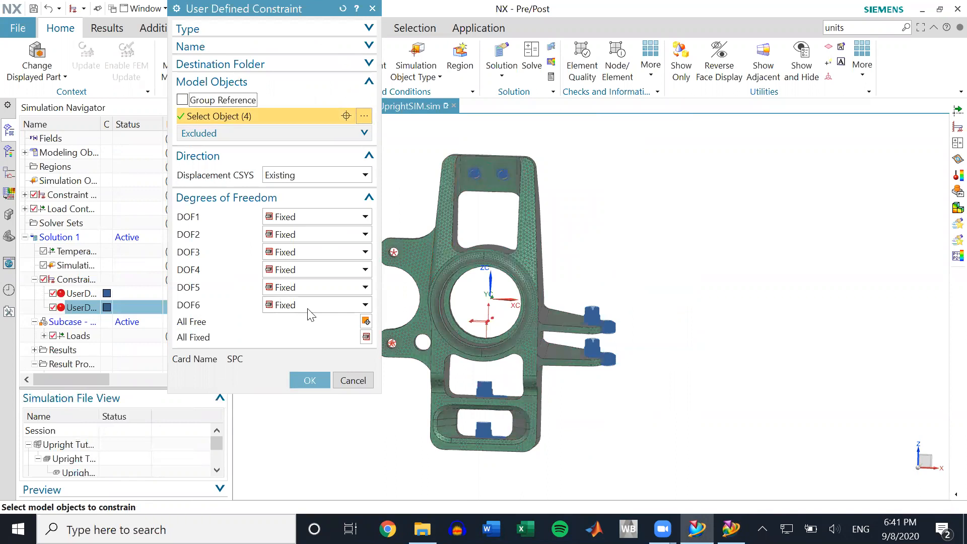
pyautogui.click(308, 380)
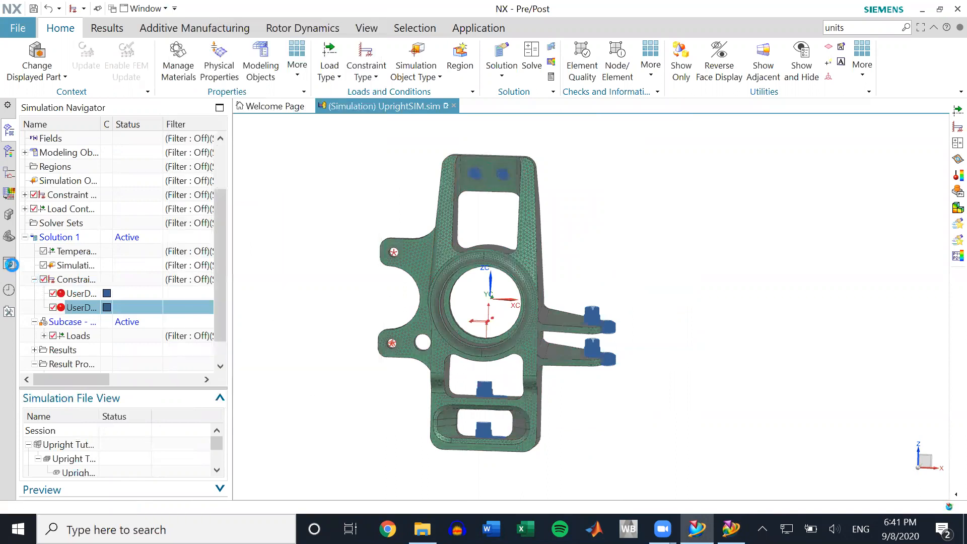
# - List the loads of the Solution 1 subcase, highlight Normal Load (z1), and briefly open Moment(2) for editing
pyautogui.click(34, 279)
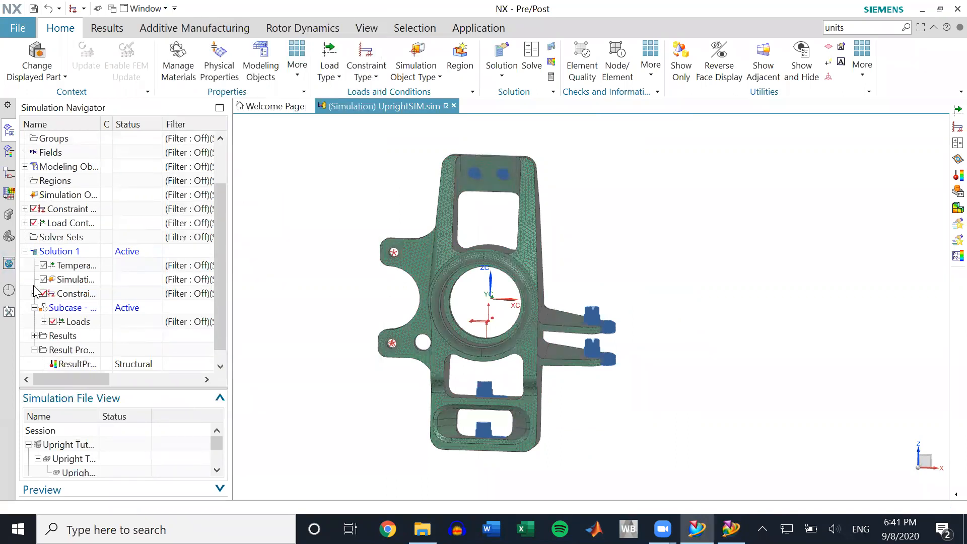
pyautogui.click(44, 322)
pyautogui.scroll(-2, 71, 282)
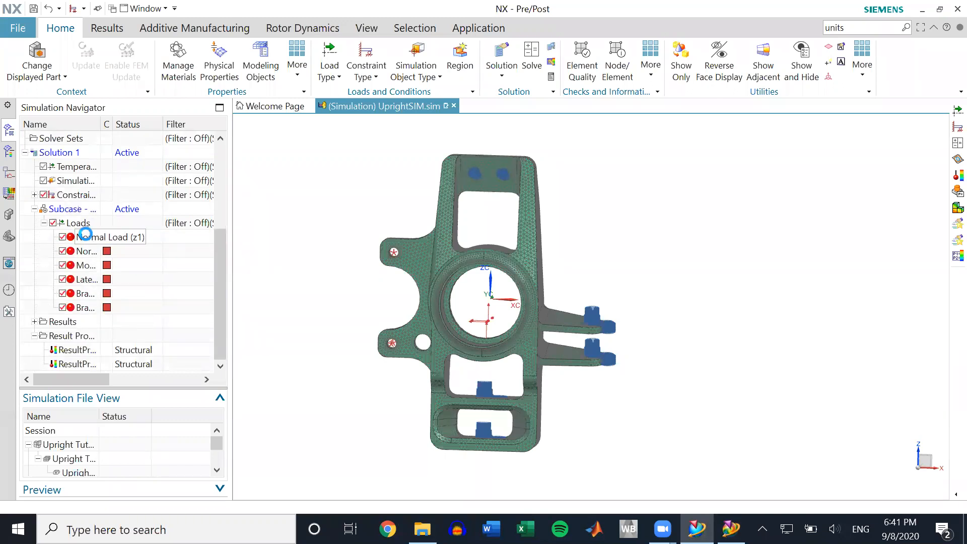
pyautogui.click(88, 240)
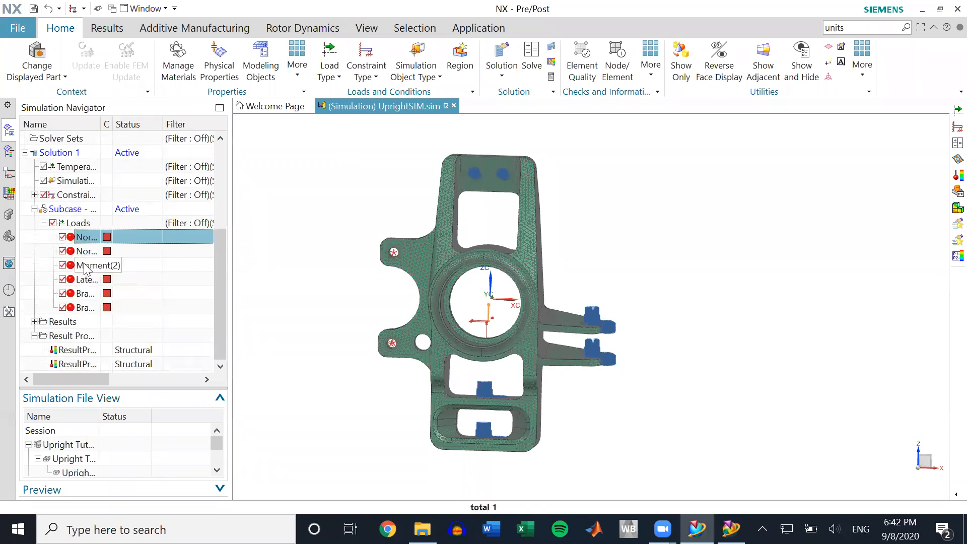
pyautogui.rightClick(86, 268)
pyautogui.click(115, 276)
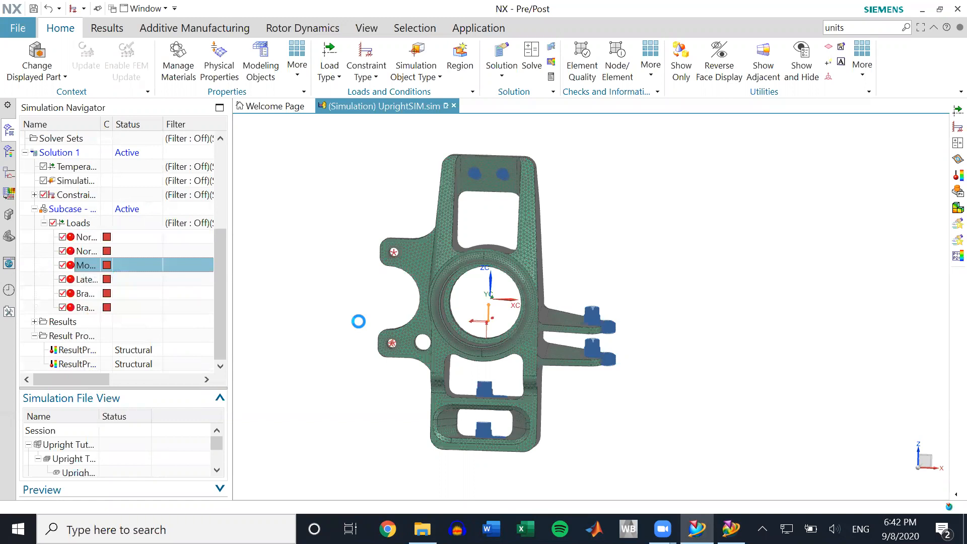
pyautogui.click(335, 316)
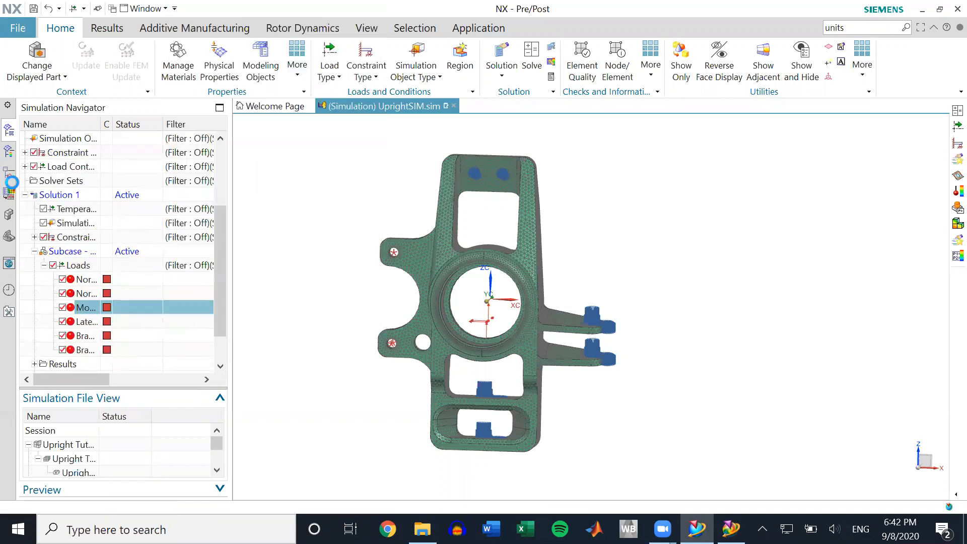
# - Expand the FEM's 1D collectors and display only the two RBE2 collectors that tie the side lug holes to the bore centre
pyautogui.scroll(3, 66, 156)
pyautogui.click(24, 152)
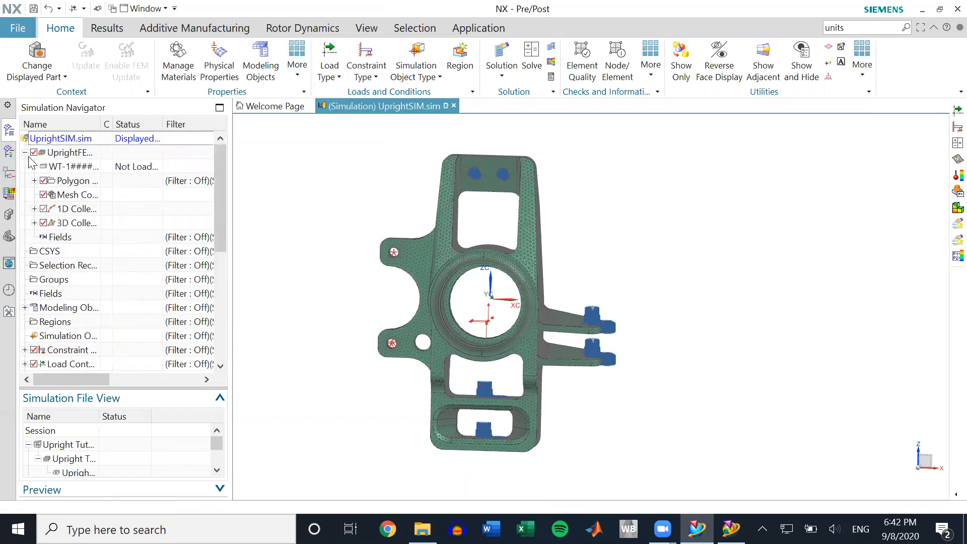
pyautogui.click(42, 208)
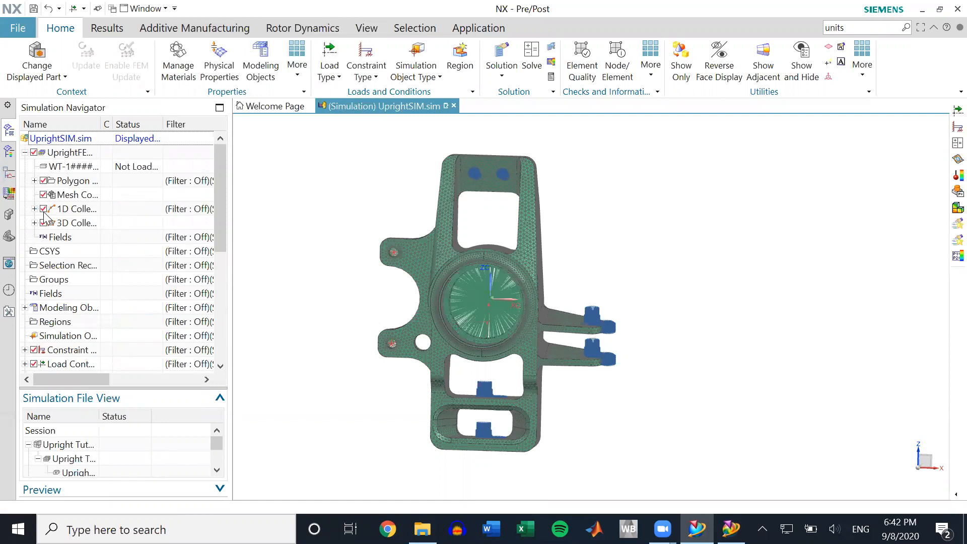
pyautogui.click(34, 209)
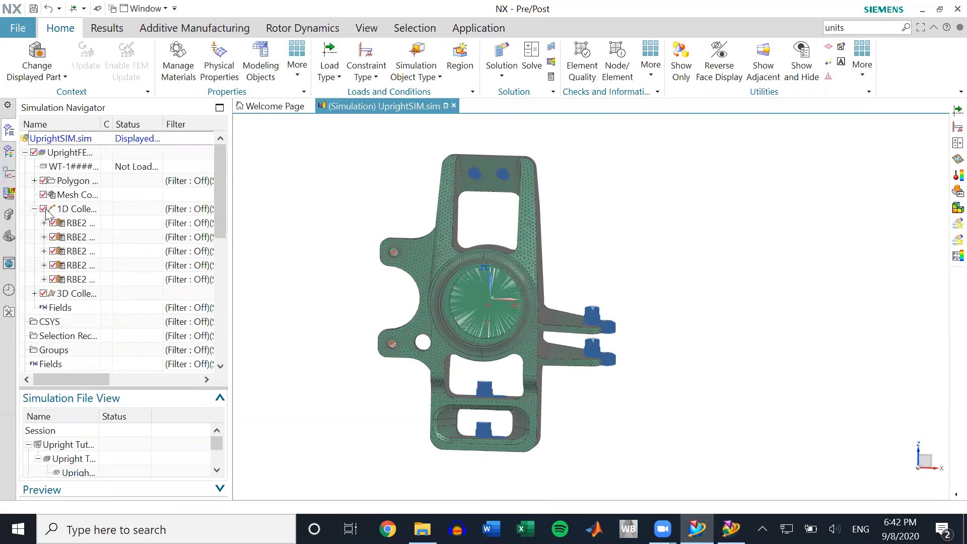
pyautogui.click(43, 208)
pyautogui.click(53, 236)
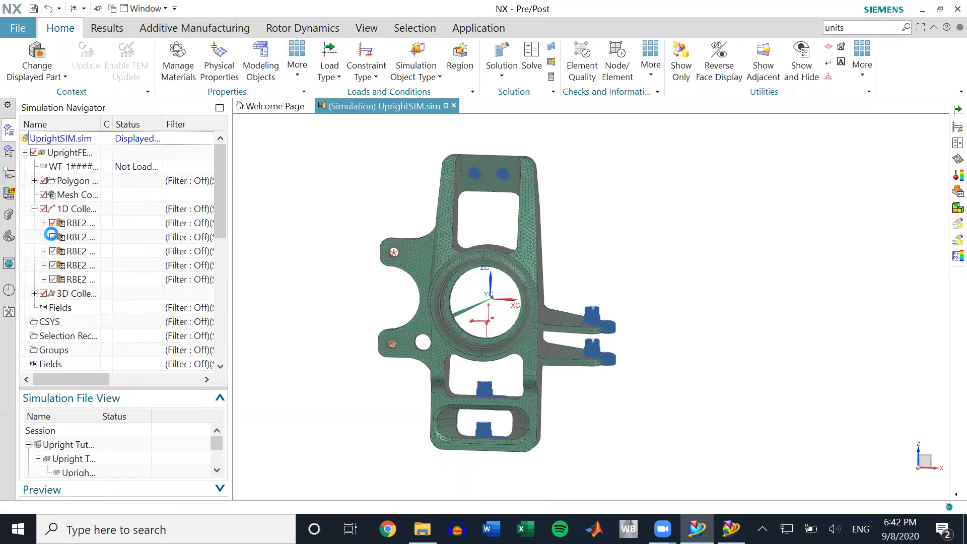
# - Examine the Moment(2) definition and its RBE2 connections on the model, and find the Moment load type among the available loads
pyautogui.scroll(-5, 86, 267)
pyautogui.rightClick(83, 278)
pyautogui.click(103, 283)
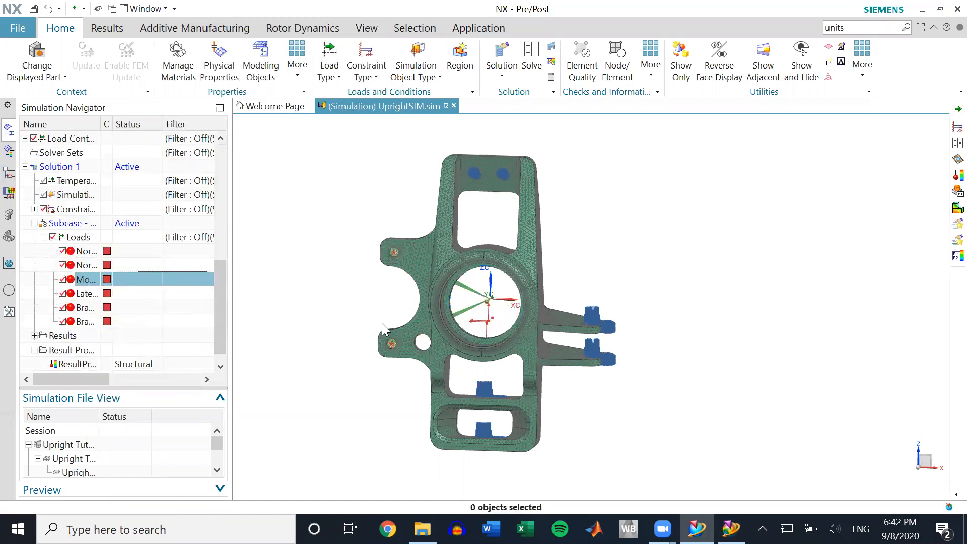
pyautogui.scroll(-2, 601, 302)
pyautogui.scroll(3, 473, 304)
pyautogui.moveTo(473, 305); pyautogui.dragTo(594, 313, button='middle')
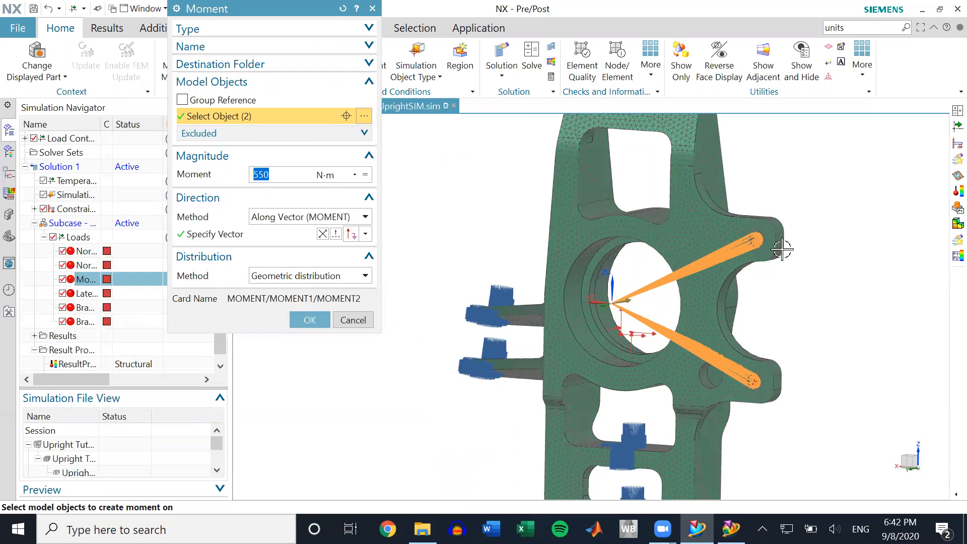
pyautogui.moveTo(720, 288); pyautogui.dragTo(382, 131, button='middle')
pyautogui.click(372, 8)
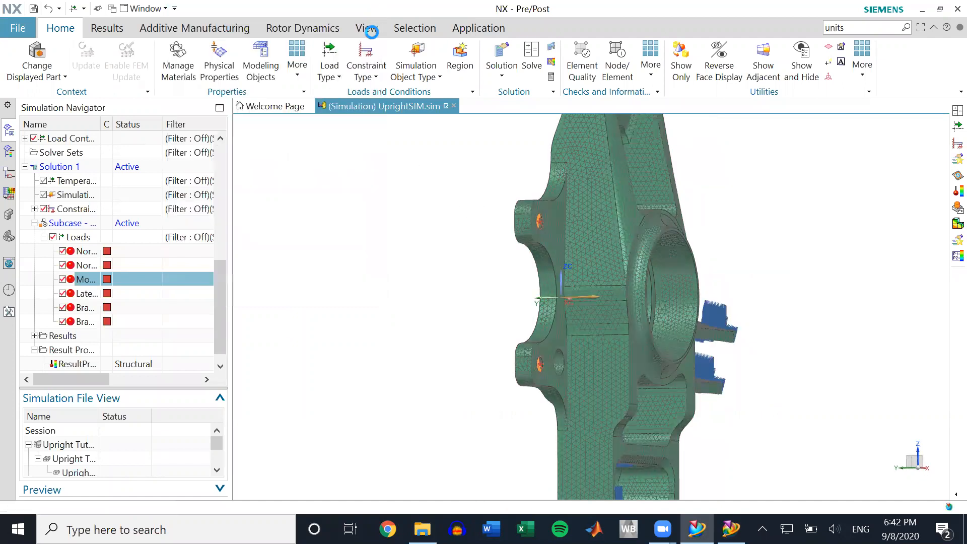
pyautogui.click(338, 78)
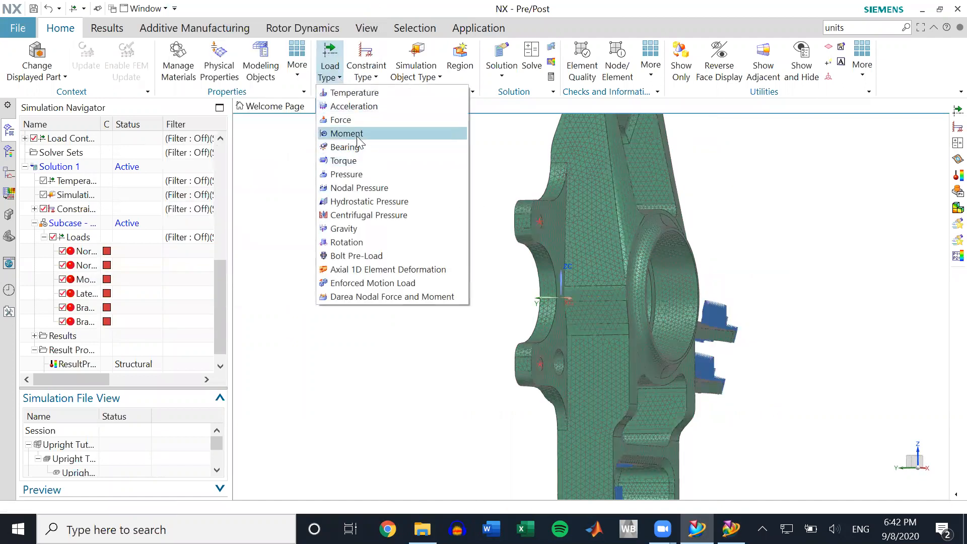
pyautogui.click(292, 255)
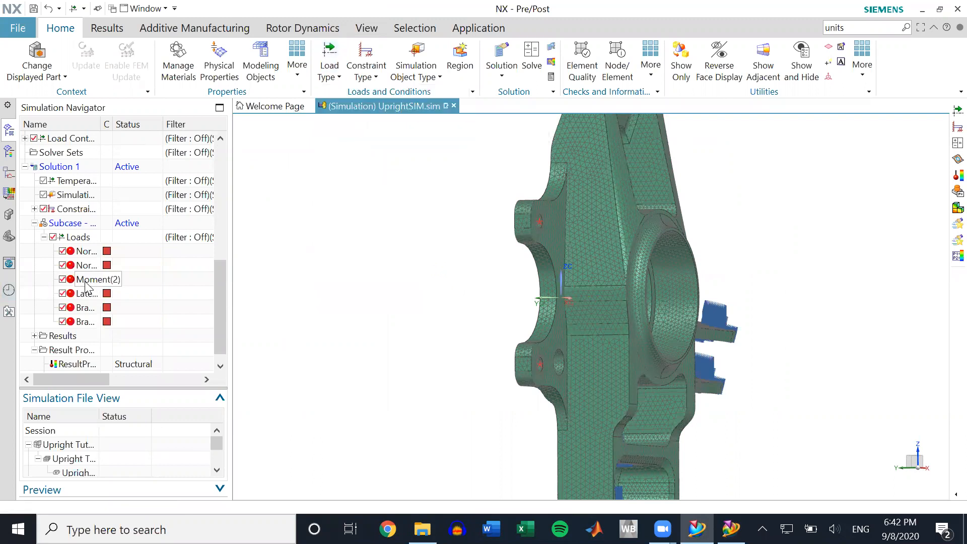
# - Reopen Moment(2) and inspect its magnitude, selected objects and direction from both sides of the upright
pyautogui.rightClick(85, 281)
pyautogui.click(108, 291)
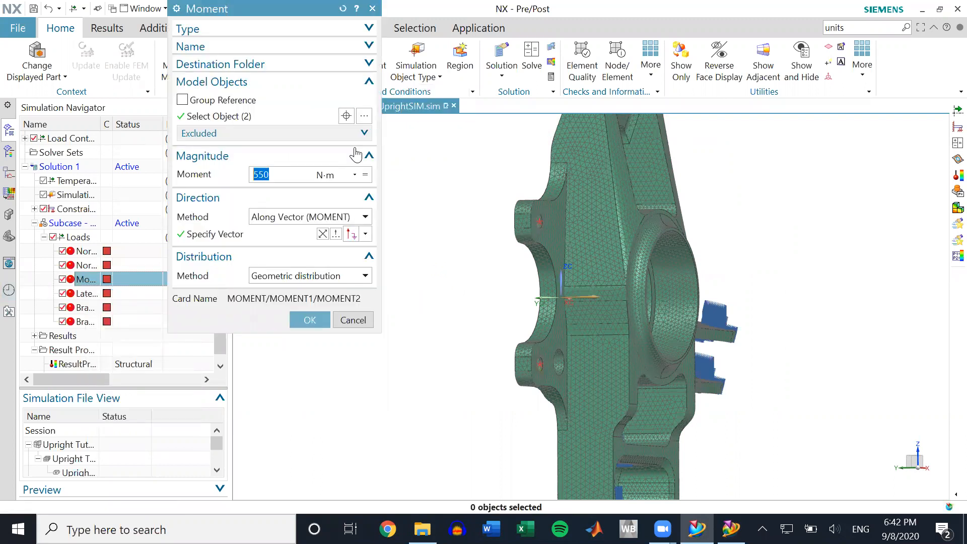
pyautogui.moveTo(469, 237); pyautogui.dragTo(624, 279, button='middle')
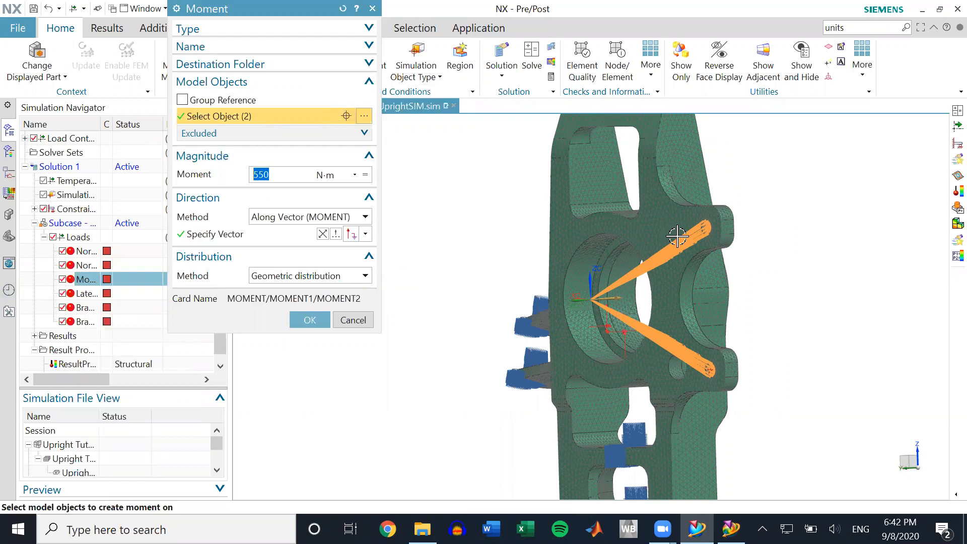
pyautogui.moveTo(704, 299); pyautogui.dragTo(609, 321, button='middle')
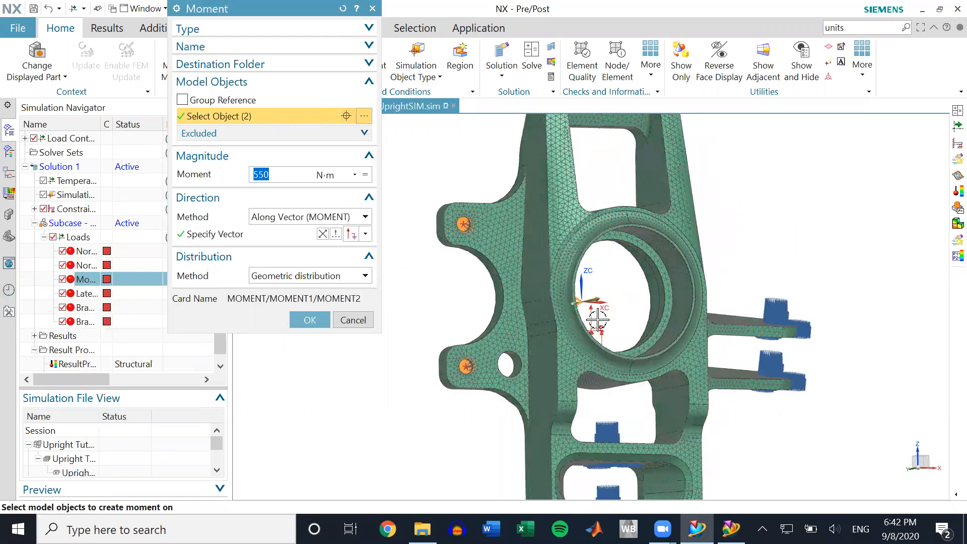
pyautogui.moveTo(647, 328)
pyautogui.mouseDown(button='middle')
pyautogui.moveTo(682, 349)
pyautogui.moveTo(662, 350)
pyautogui.moveTo(680, 331)
pyautogui.moveTo(665, 333)
pyautogui.mouseUp(button='middle')
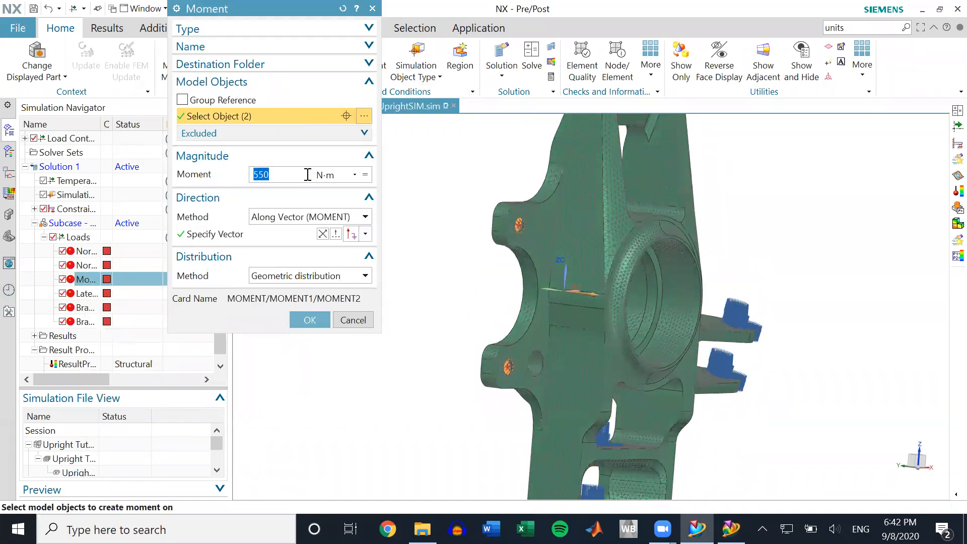
pyautogui.moveTo(471, 267); pyautogui.dragTo(453, 233, button='middle')
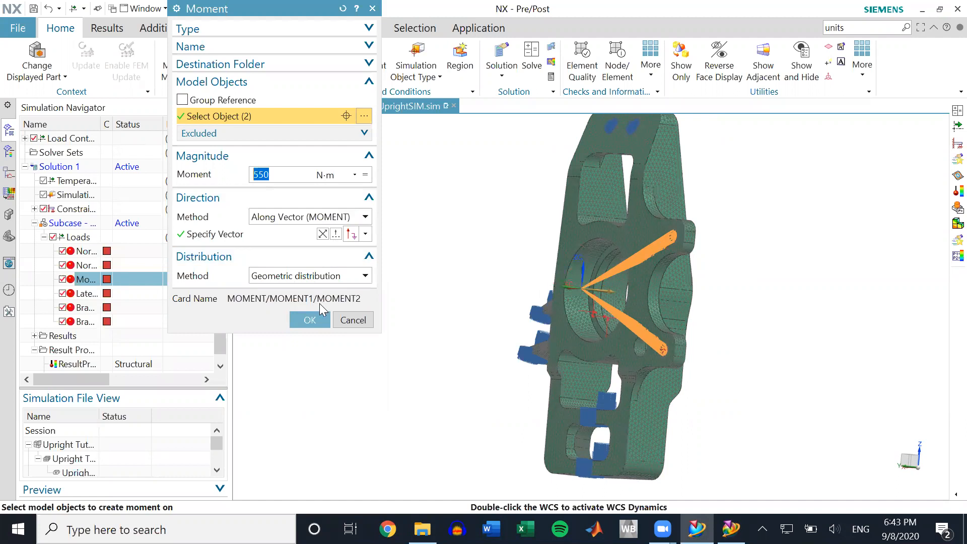
# - Check the vector options and the direction arrow of Moment(2) at the bore centre, and close its definition
pyautogui.click(366, 234)
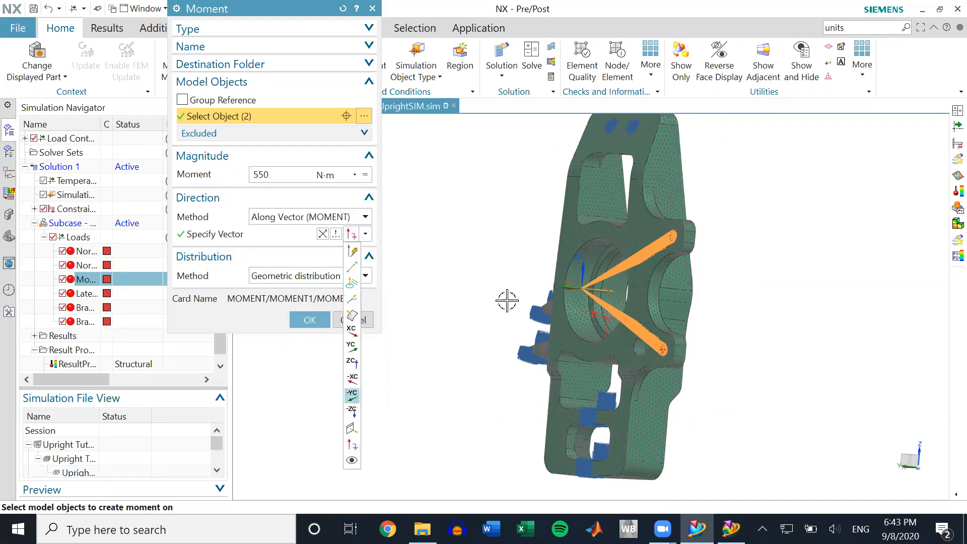
pyautogui.scroll(5, 579, 292)
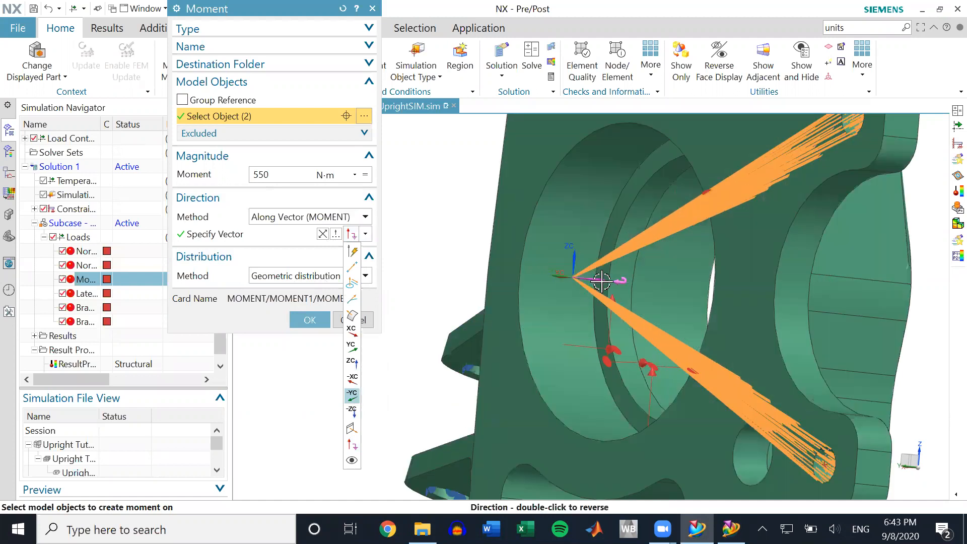
pyautogui.moveTo(484, 275); pyautogui.dragTo(513, 290, button='middle')
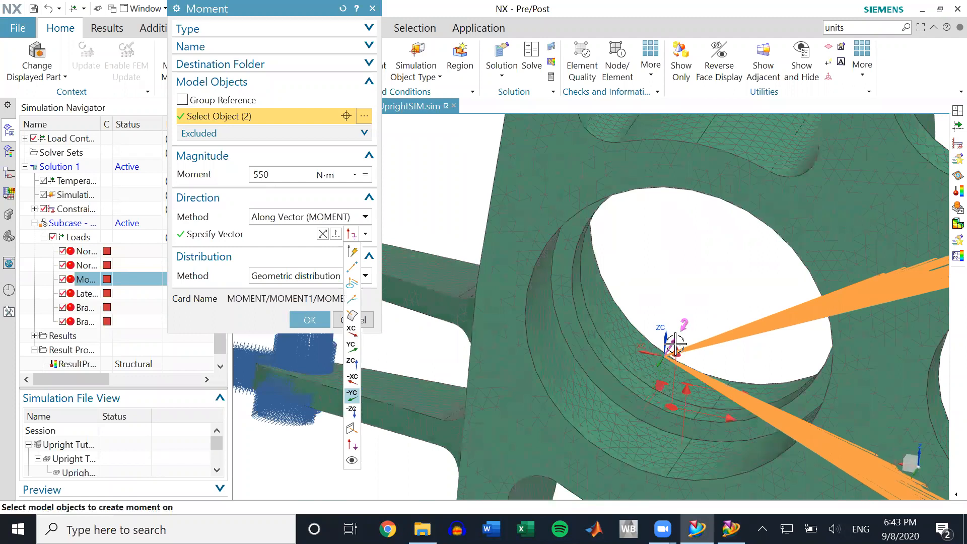
pyautogui.click(310, 320)
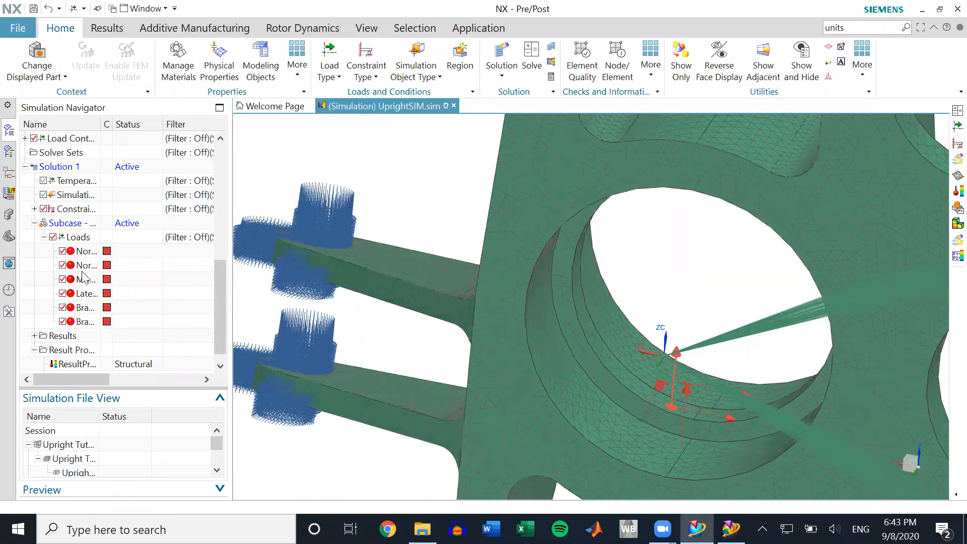
# - Highlight Normal Load (z1) and display only the bore's RBE2 Collector(4) in place of the two lug-hole collectors
pyautogui.click(84, 250)
pyautogui.scroll(2, 71, 204)
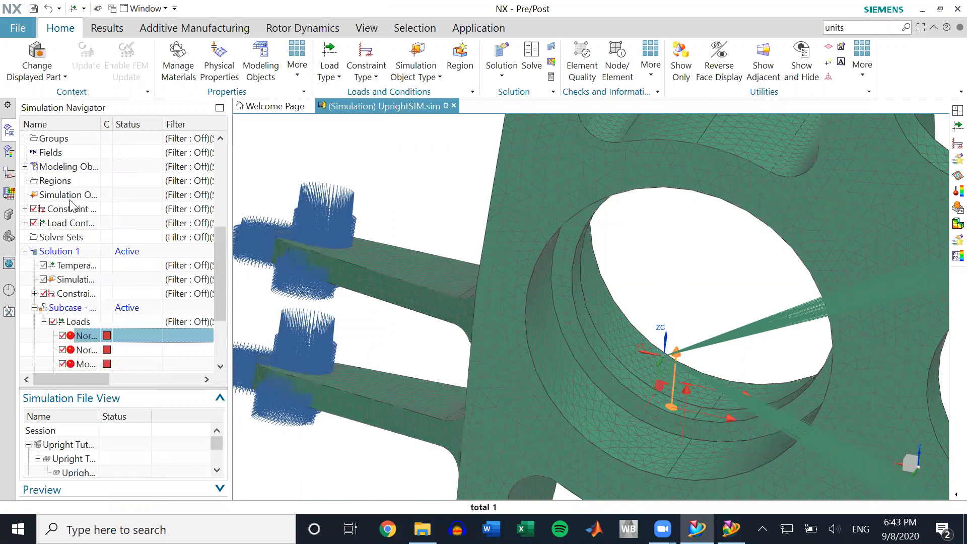
pyautogui.scroll(5, 71, 204)
pyautogui.click(54, 223)
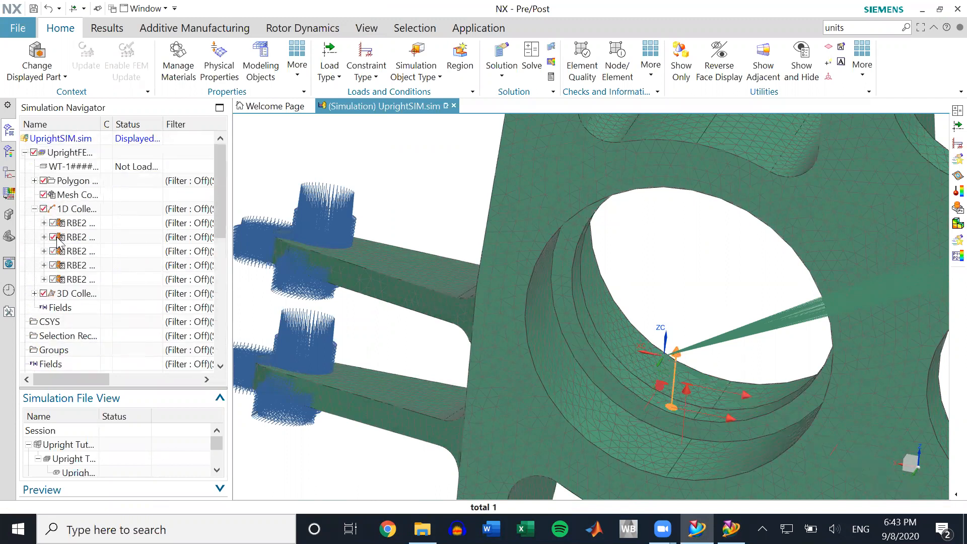
pyautogui.click(55, 236)
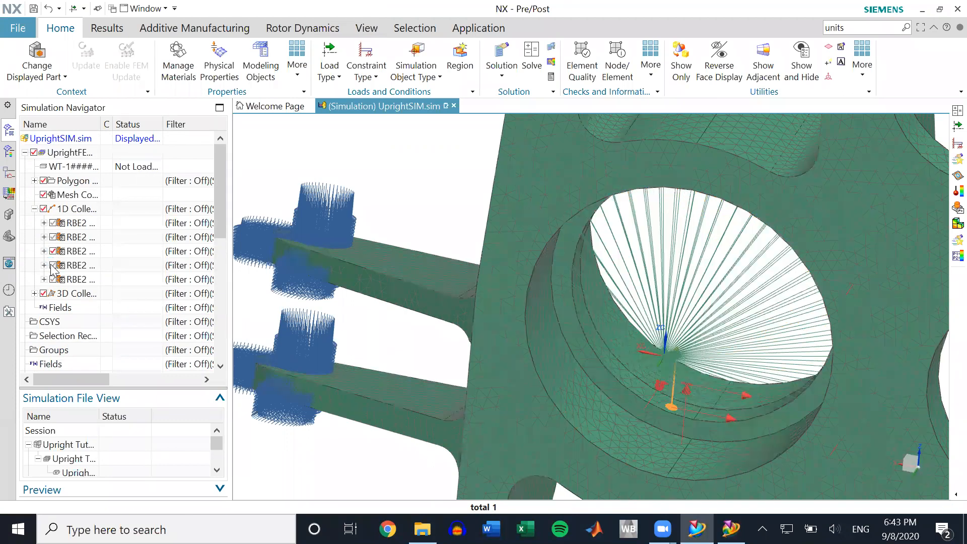
pyautogui.moveTo(474, 260); pyautogui.dragTo(445, 271, button='middle')
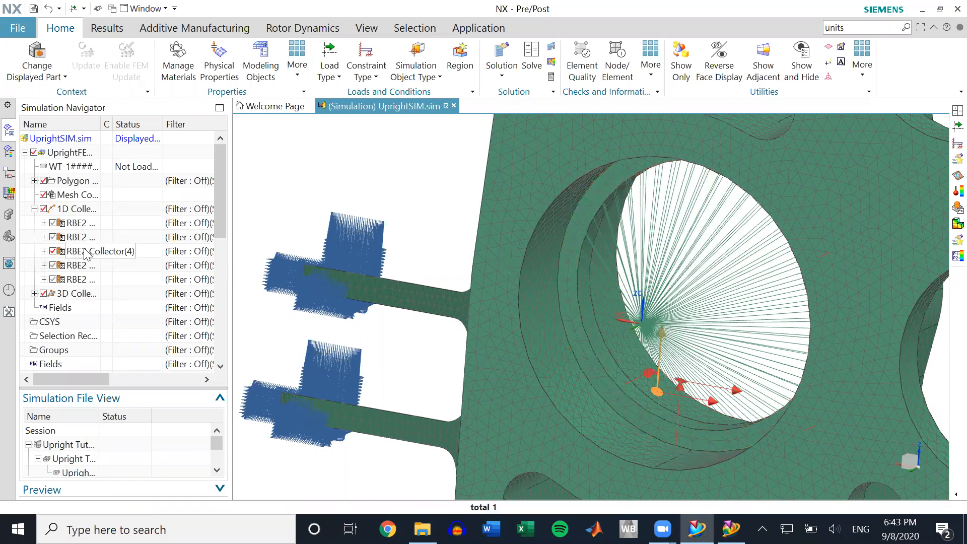
# - Open the lateral load in the subcase, inspect its magnitude, selected object and direction, and close its definition
pyautogui.scroll(-3, 79, 237)
pyautogui.scroll(2, 78, 234)
pyautogui.scroll(-5, 70, 252)
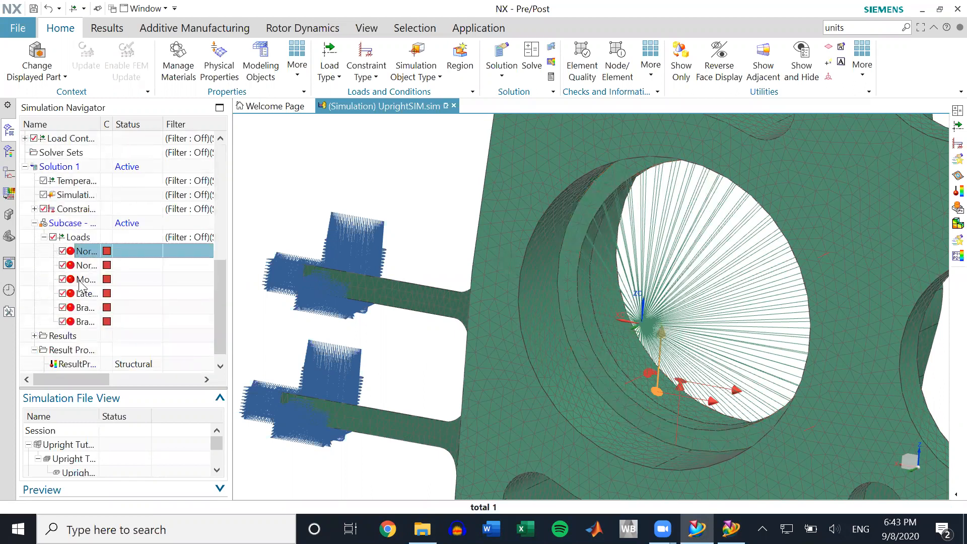
pyautogui.rightClick(88, 293)
pyautogui.click(102, 298)
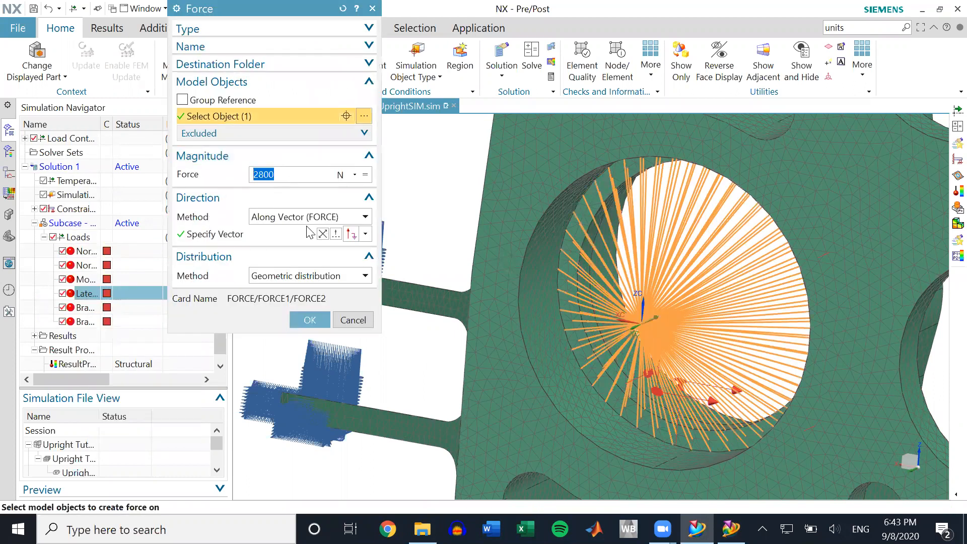
pyautogui.click(310, 319)
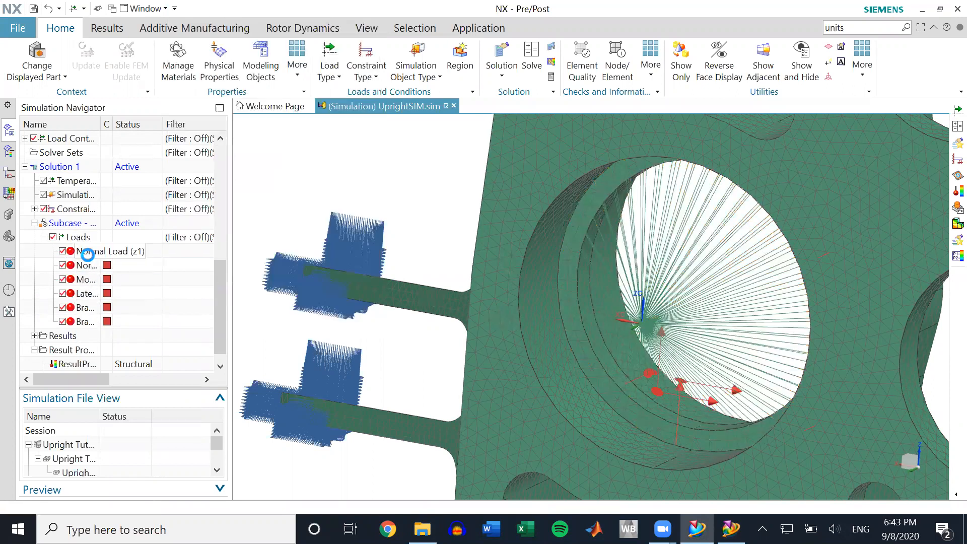
# - Highlight Normal Load (z1), hide RBE2 Collector(4) and inspect the next RBE2 collector at the bore in its place
pyautogui.click(151, 251)
pyautogui.scroll(7, 94, 220)
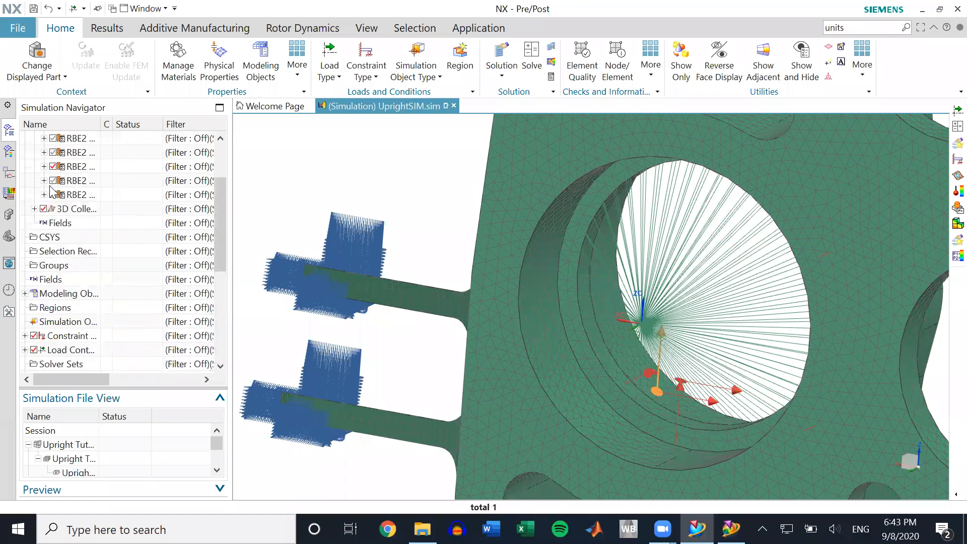
pyautogui.click(51, 251)
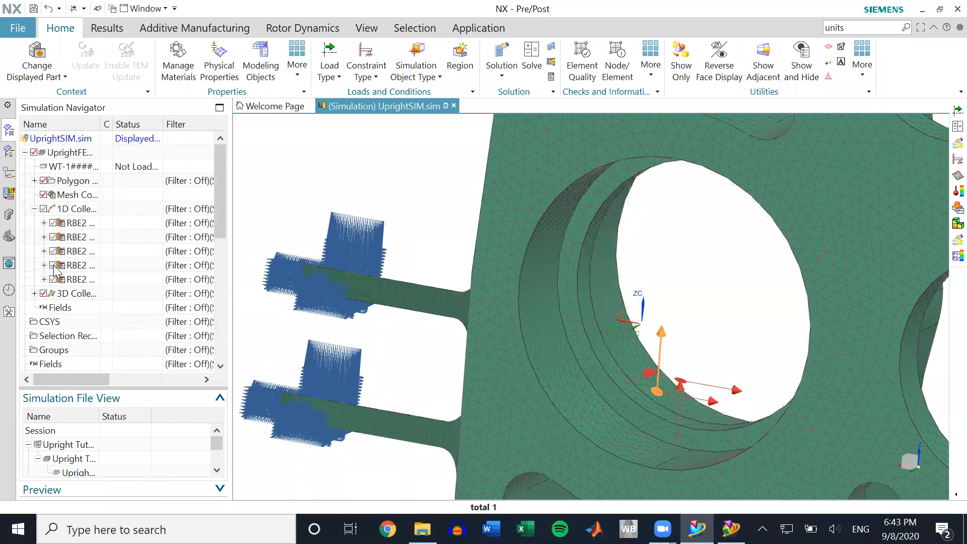
pyautogui.click(52, 265)
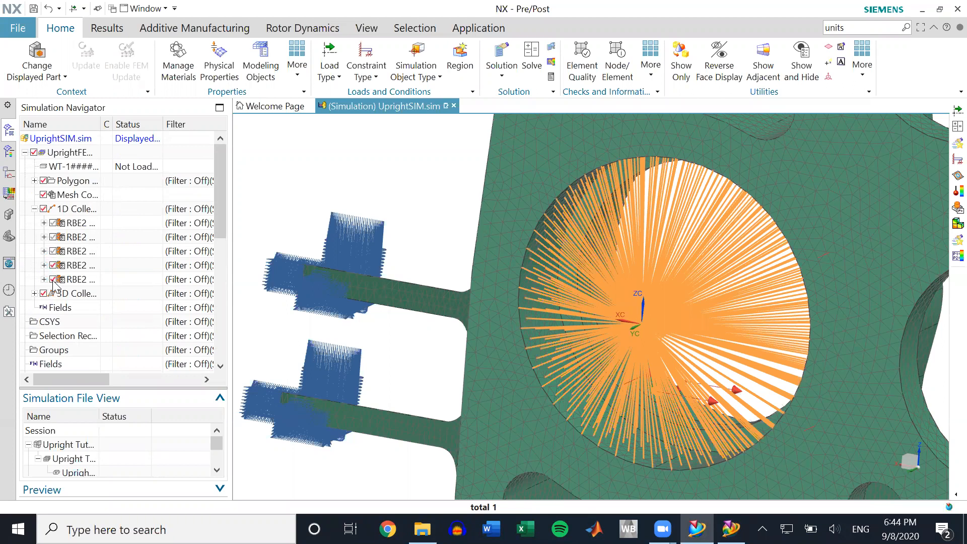
pyautogui.click(53, 279)
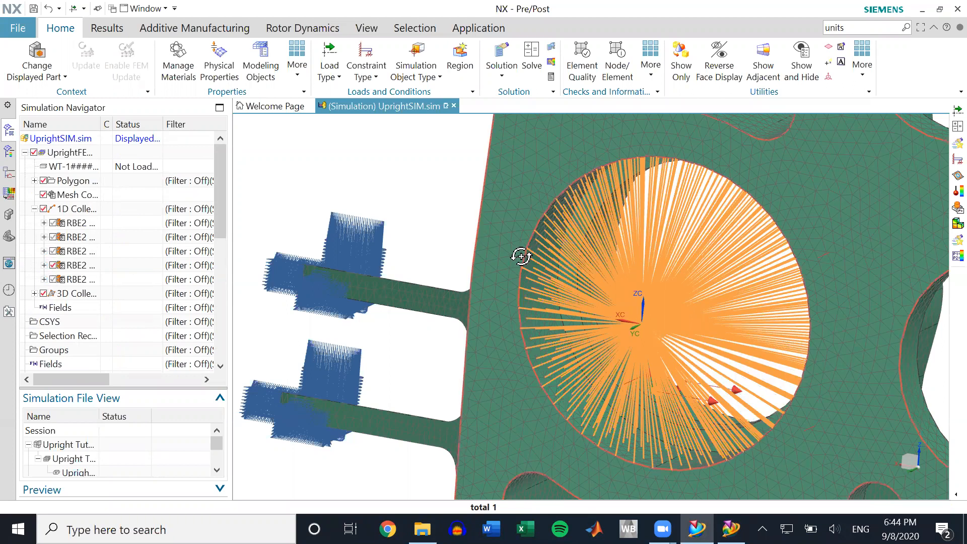
pyautogui.moveTo(501, 260); pyautogui.dragTo(592, 215, button='middle')
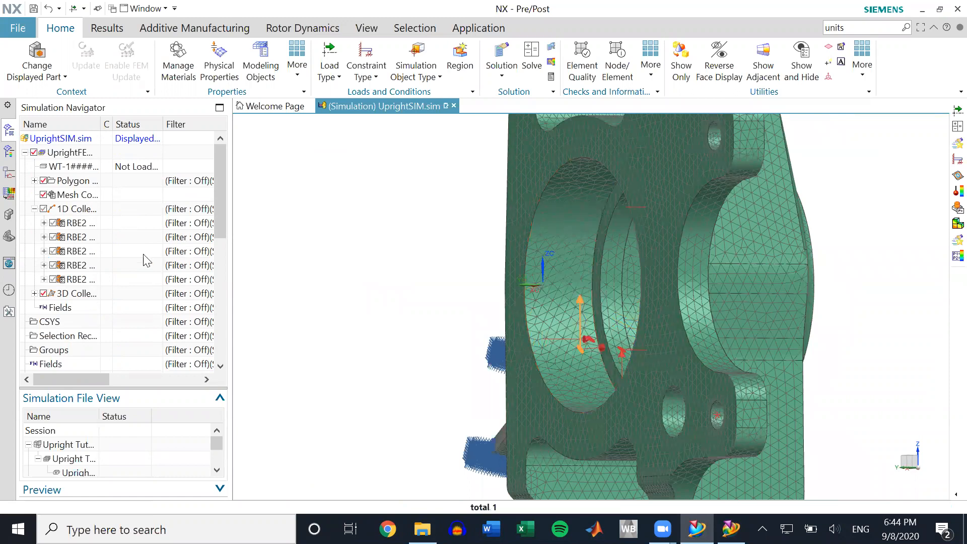
# - Check the last RBE2 collector against the bore from the front, and leave it hidden
pyautogui.click(58, 279)
pyautogui.moveTo(565, 290); pyautogui.dragTo(801, 252, button='middle')
pyautogui.click(53, 279)
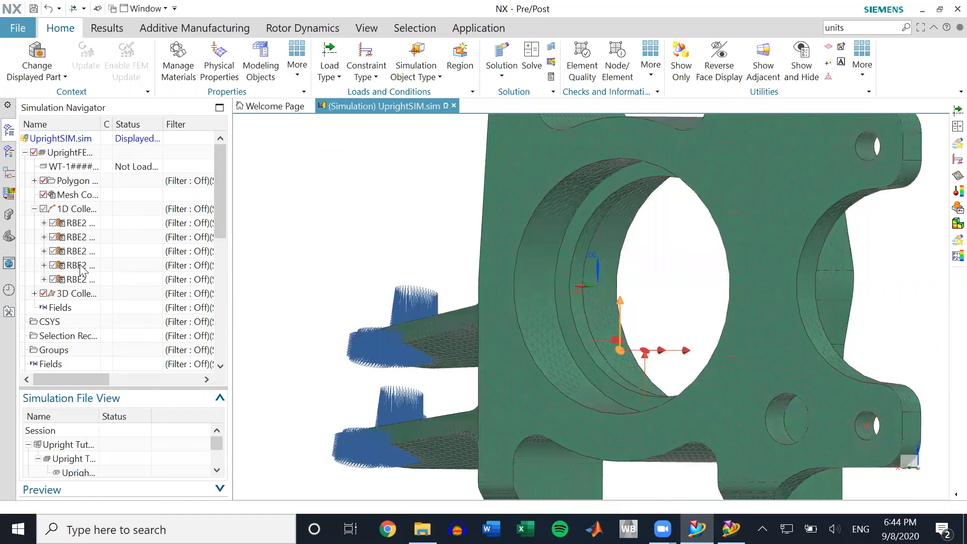
# - Open the Normal Load (z1) definition, inspect its magnitude and vector direction, and close it without changes
pyautogui.scroll(-1, 31, 282)
pyautogui.scroll(-7, 75, 250)
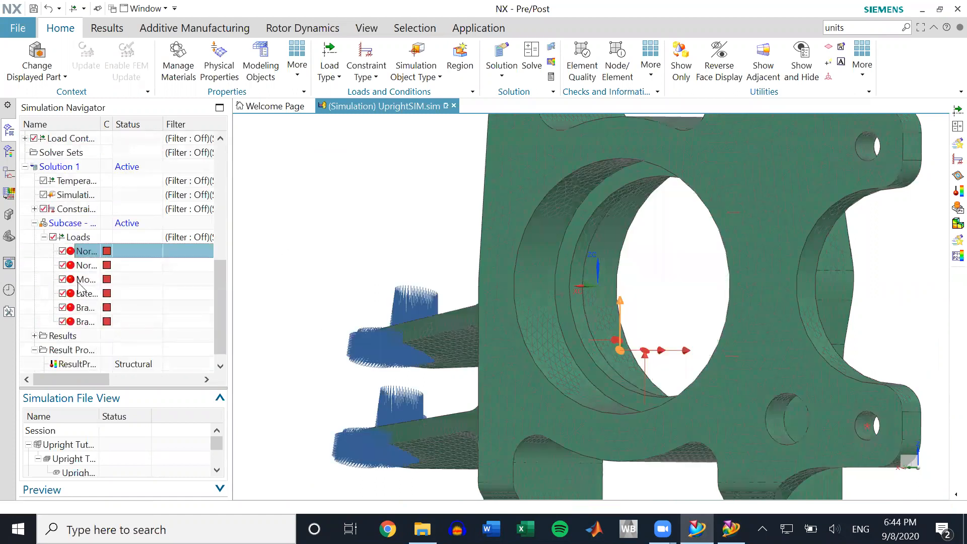
pyautogui.rightClick(92, 256)
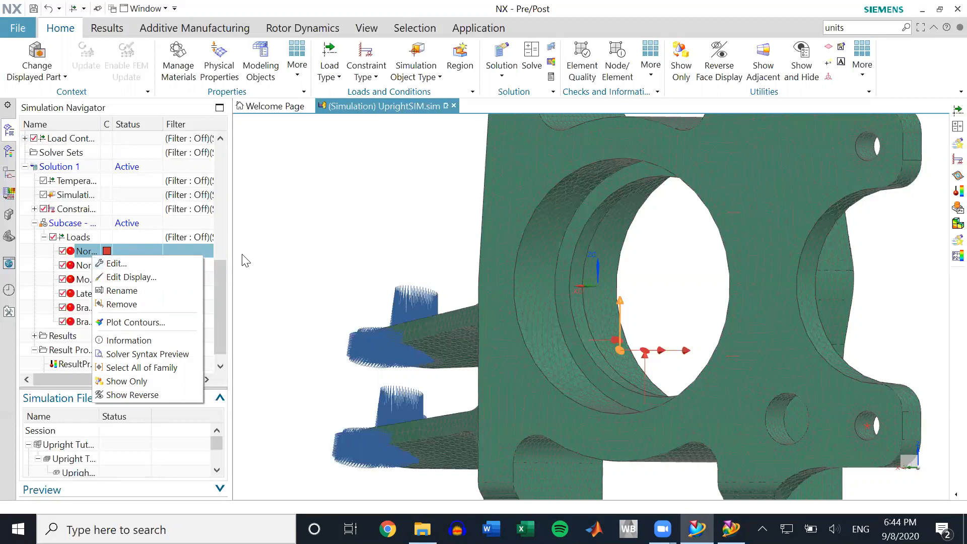
pyautogui.click(117, 262)
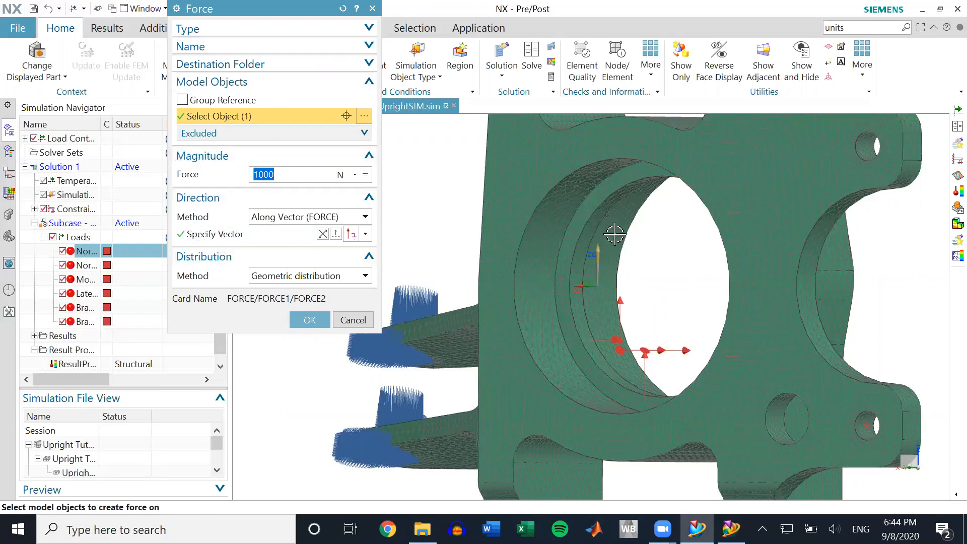
pyautogui.click(352, 320)
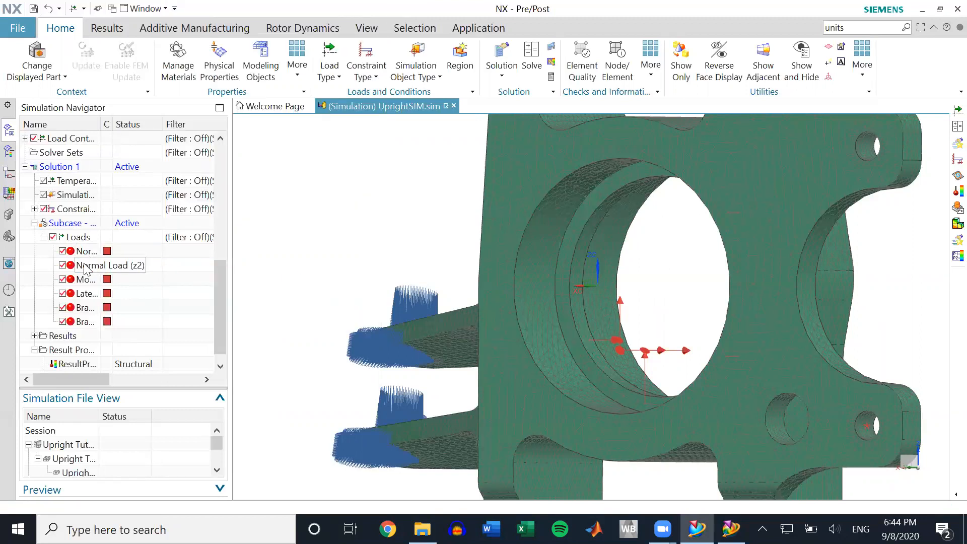
# - Open the first braking load, inspect its magnitude and direction arrow at the bore centre, and close it without changes
pyautogui.rightClick(84, 308)
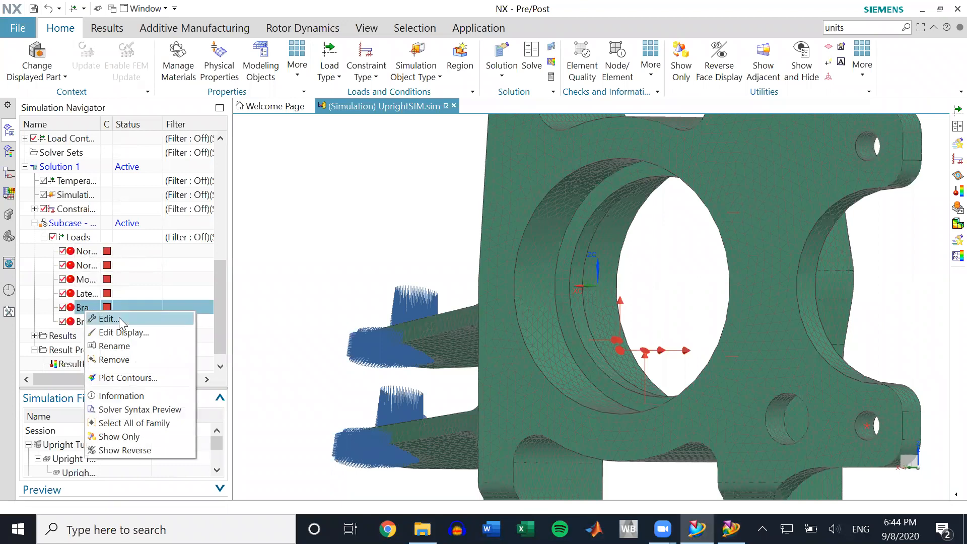
pyautogui.click(119, 318)
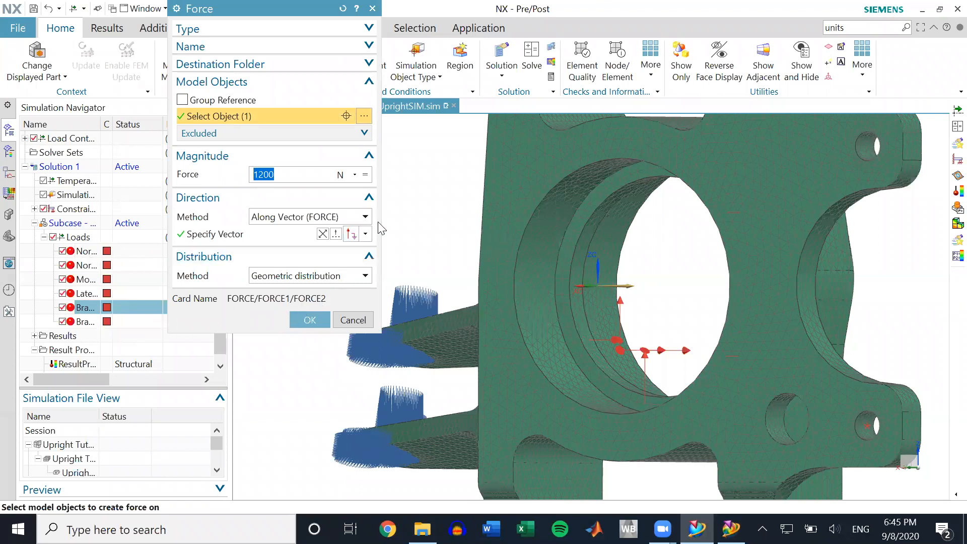
pyautogui.moveTo(617, 295); pyautogui.dragTo(631, 305, button='middle')
pyautogui.scroll(3, 723, 328)
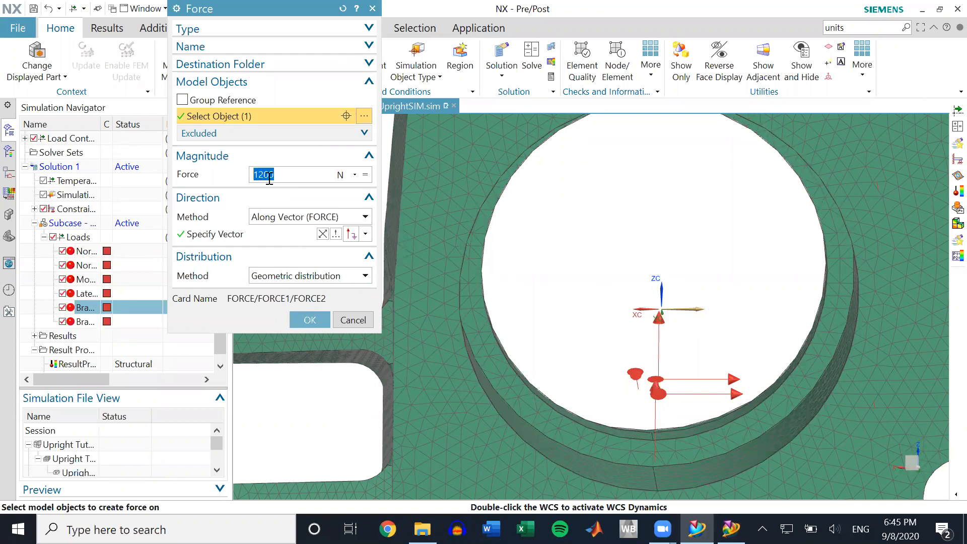
pyautogui.click(353, 321)
pyautogui.moveTo(561, 302); pyautogui.dragTo(464, 273, button='middle')
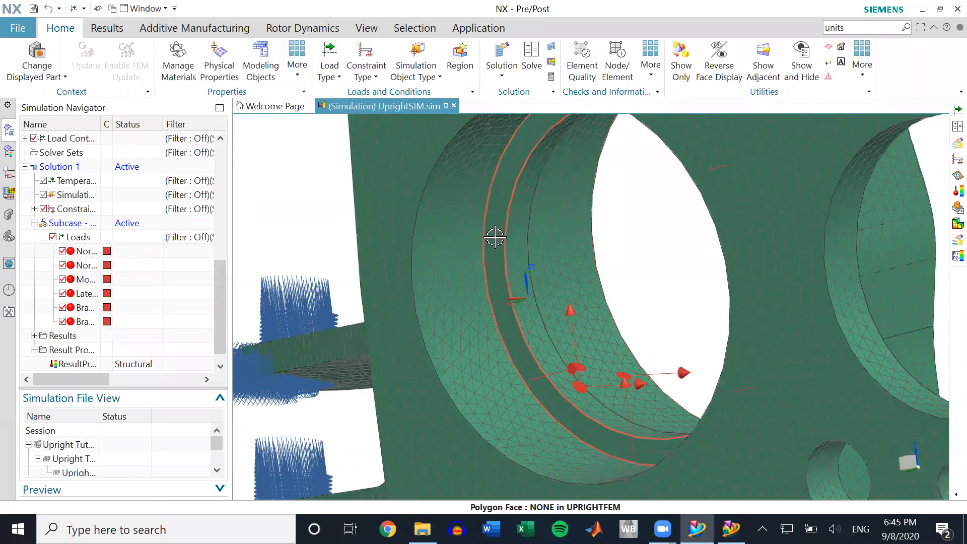
pyautogui.scroll(-2, 495, 237)
# - Collapse the subcase, open the Solution 1 results and plot the nodal displacement of the Upright TutorialSIMsim model
pyautogui.scroll(-1, 60, 250)
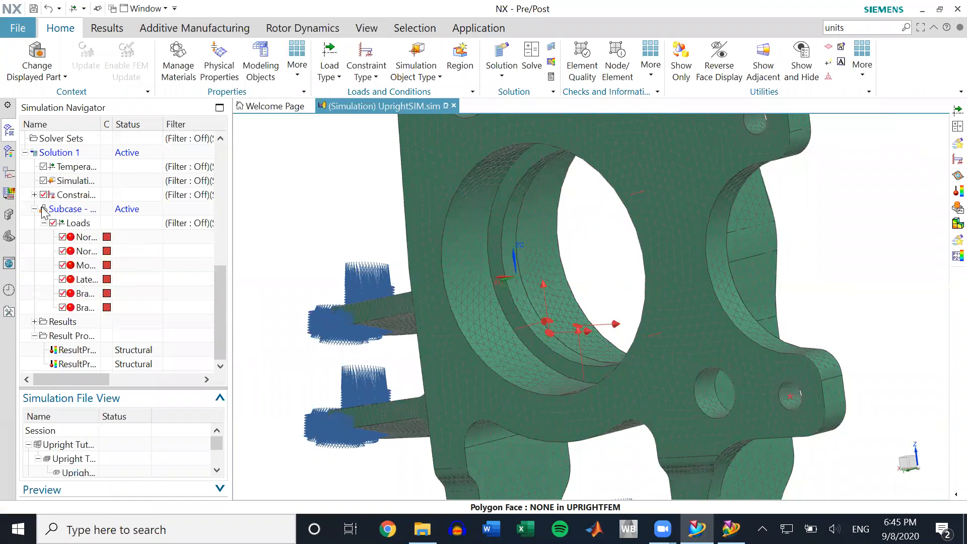
pyautogui.click(34, 209)
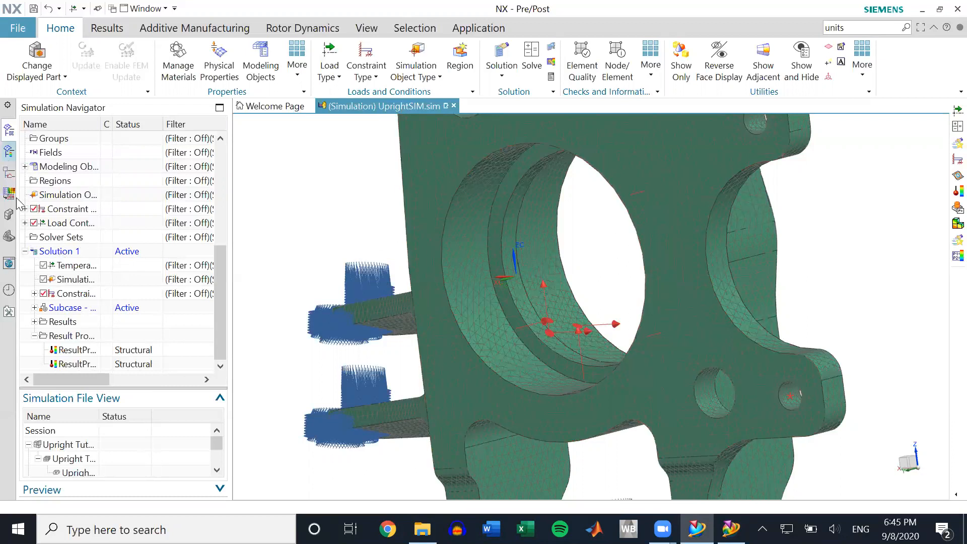
pyautogui.click(66, 320)
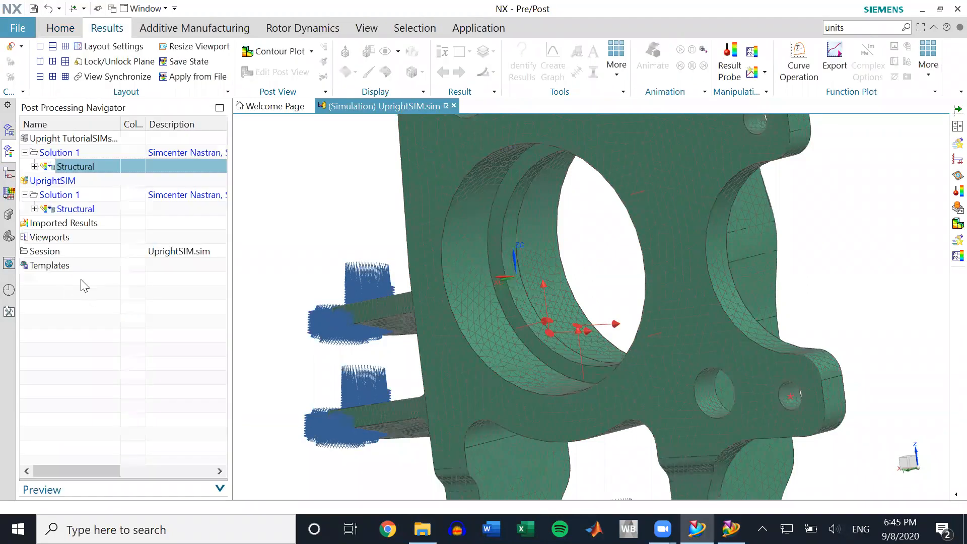
pyautogui.click(35, 166)
pyautogui.click(60, 181)
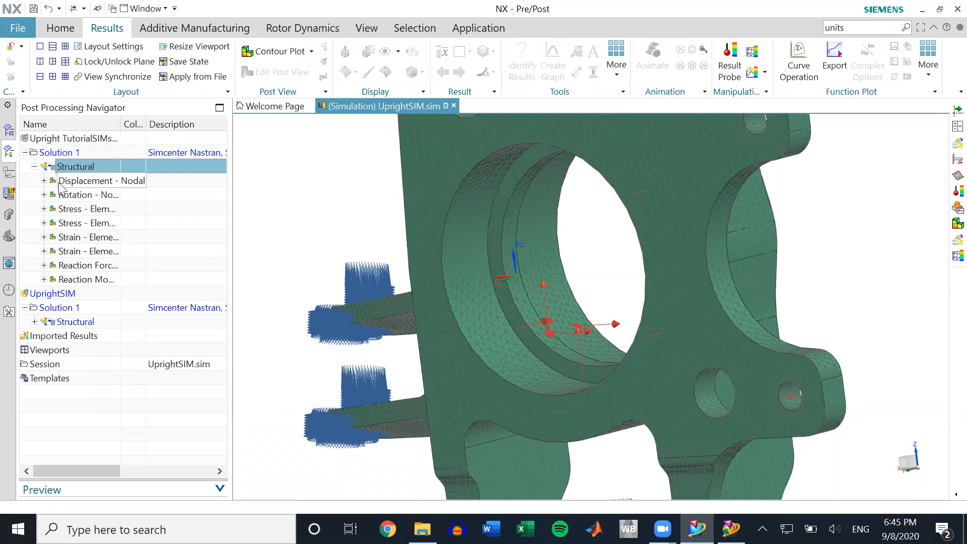
pyautogui.moveTo(576, 328)
pyautogui.mouseDown(button='middle')
pyautogui.moveTo(583, 319)
pyautogui.moveTo(551, 315)
pyautogui.moveTo(587, 313)
pyautogui.moveTo(584, 330)
pyautogui.moveTo(590, 318)
pyautogui.mouseUp(button='middle')
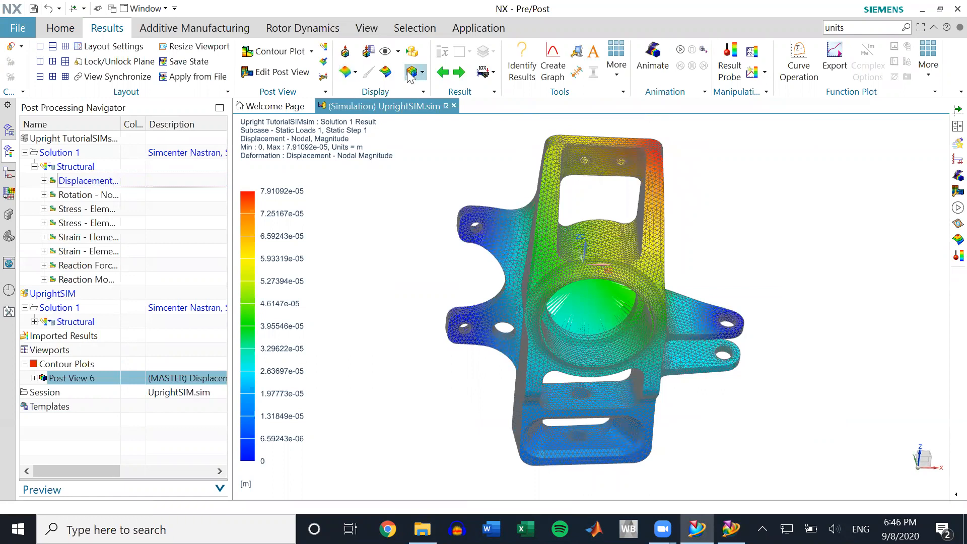
# - Examine the displacement plot's legend and deformation settings in the Post View options, and close them
pyautogui.click(493, 72)
pyautogui.click(496, 103)
pyautogui.moveTo(677, 305); pyautogui.dragTo(650, 242, button='middle')
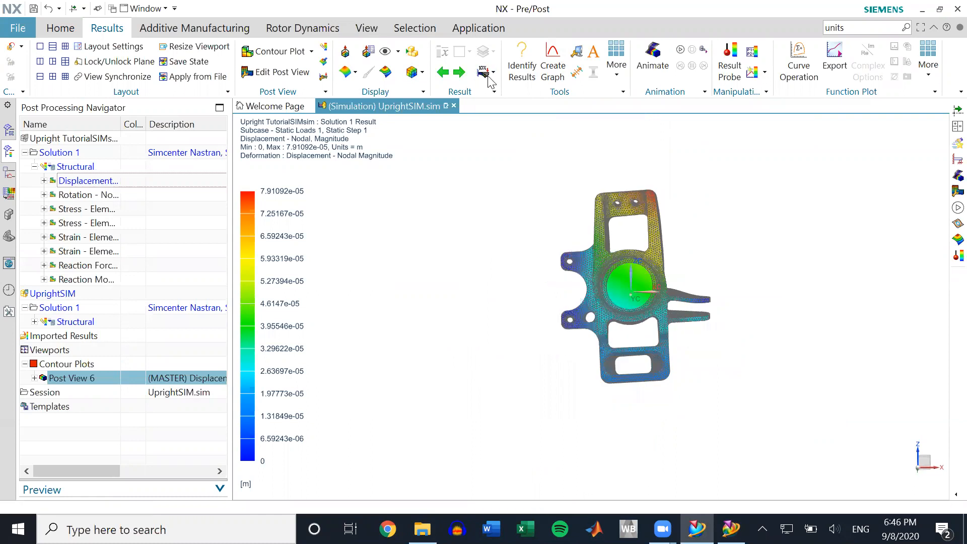
pyautogui.click(493, 72)
pyautogui.click(499, 106)
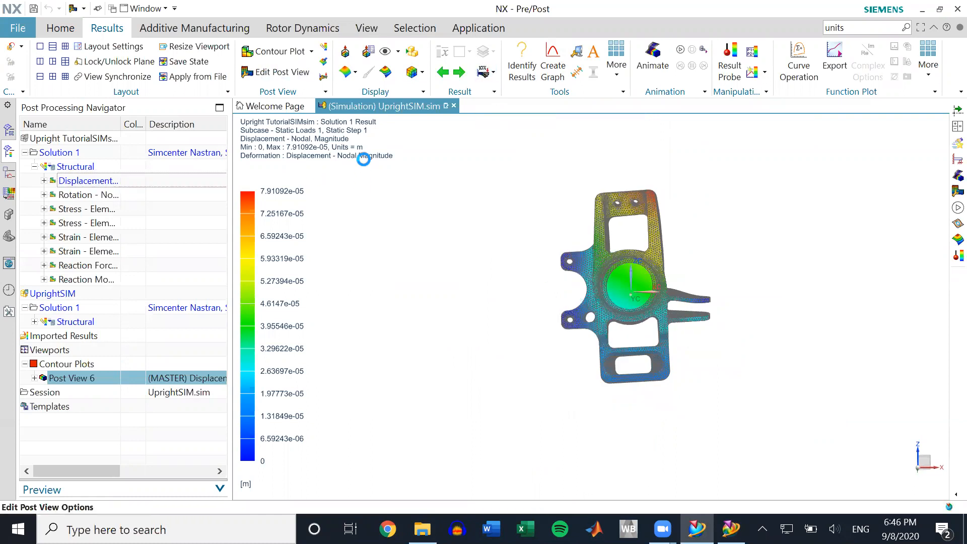
pyautogui.doubleClick(362, 159)
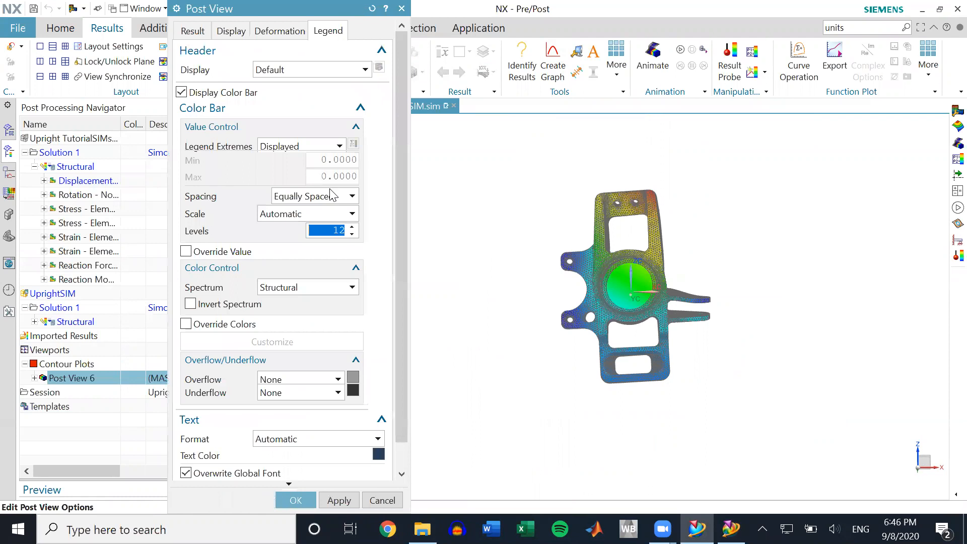
pyautogui.click(278, 31)
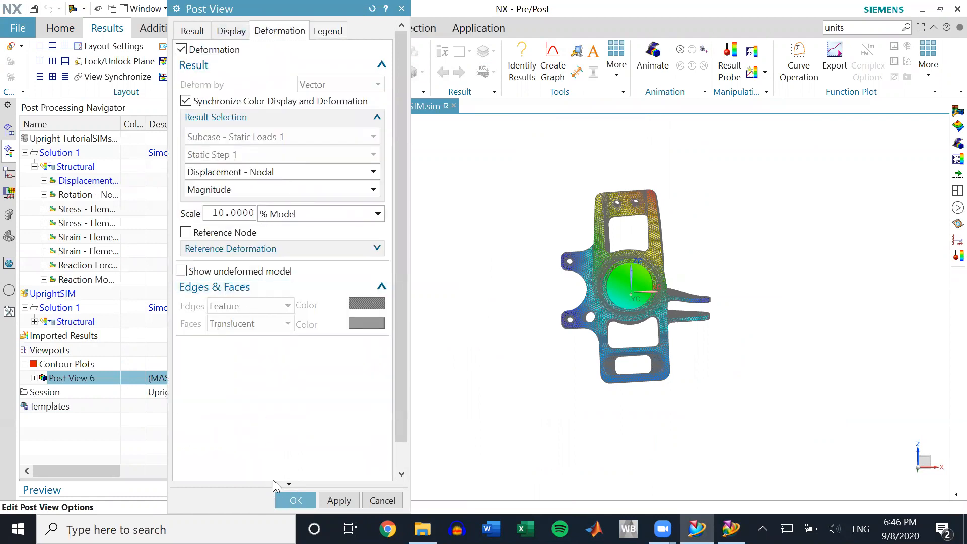
pyautogui.click(295, 500)
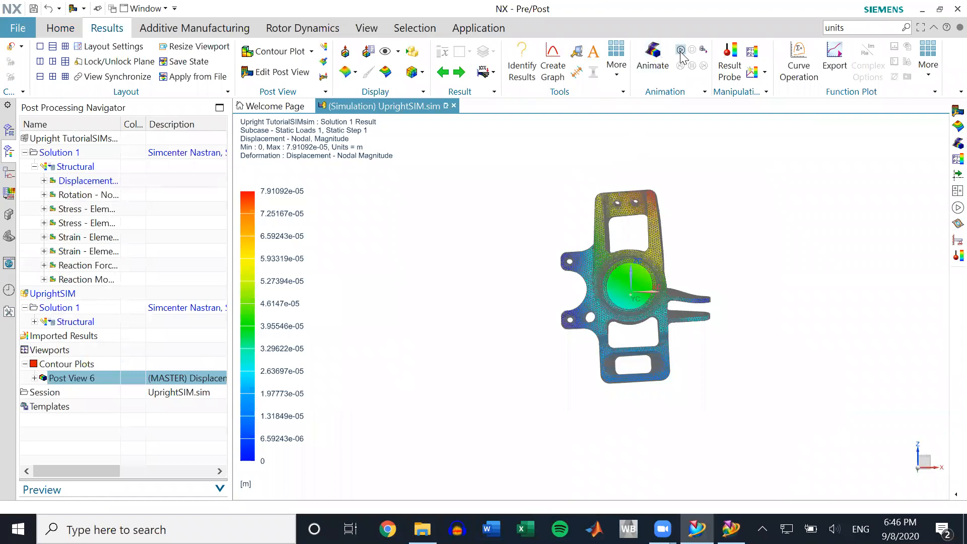
# - Animate the displacement result, watch the upright deform from several sides, and stop the animation
pyautogui.moveTo(712, 313); pyautogui.dragTo(685, 290, button='middle')
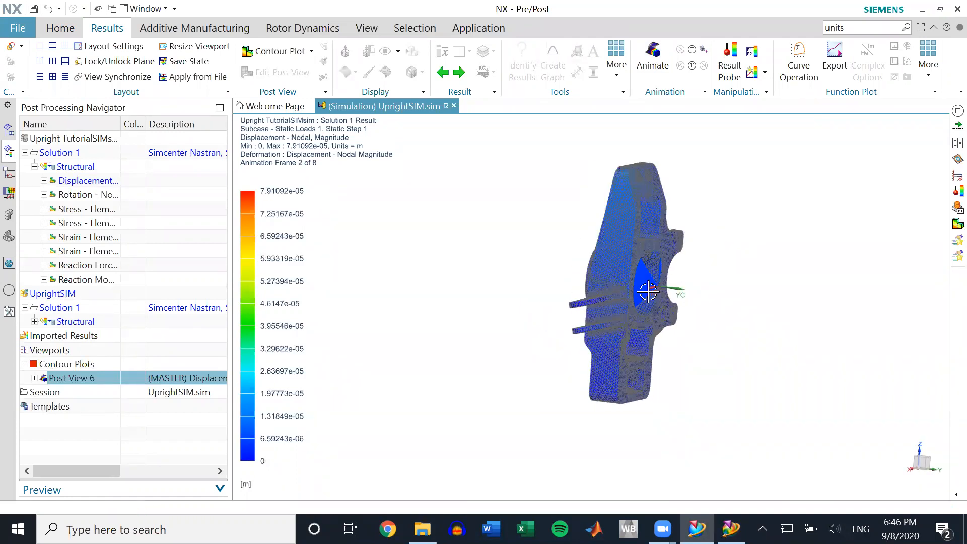
pyautogui.moveTo(696, 299); pyautogui.dragTo(734, 292, button='middle')
pyautogui.moveTo(649, 286)
pyautogui.mouseDown(button='middle')
pyautogui.moveTo(615, 286)
pyautogui.moveTo(650, 274)
pyautogui.mouseUp(button='middle')
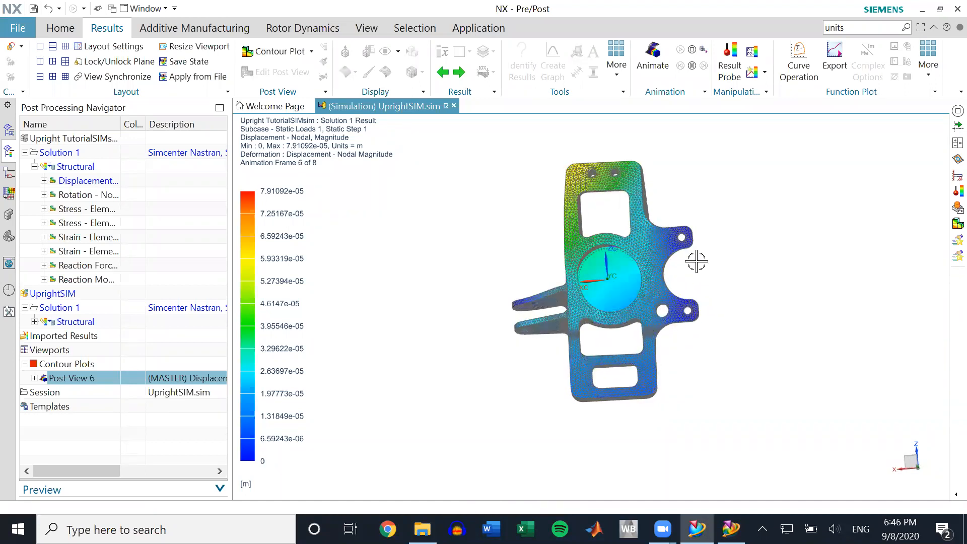
pyautogui.click(692, 49)
pyautogui.moveTo(328, 284); pyautogui.dragTo(509, 279, button='middle')
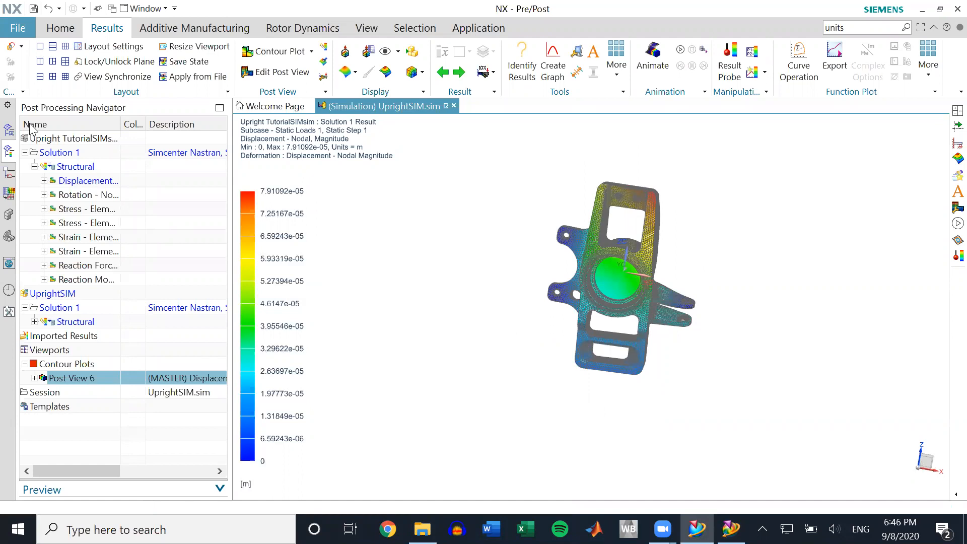
# - Return to the simulation tree and review Solution 1's user-defined constraints and the static subcase's loads beside the displacement plot
pyautogui.click(7, 134)
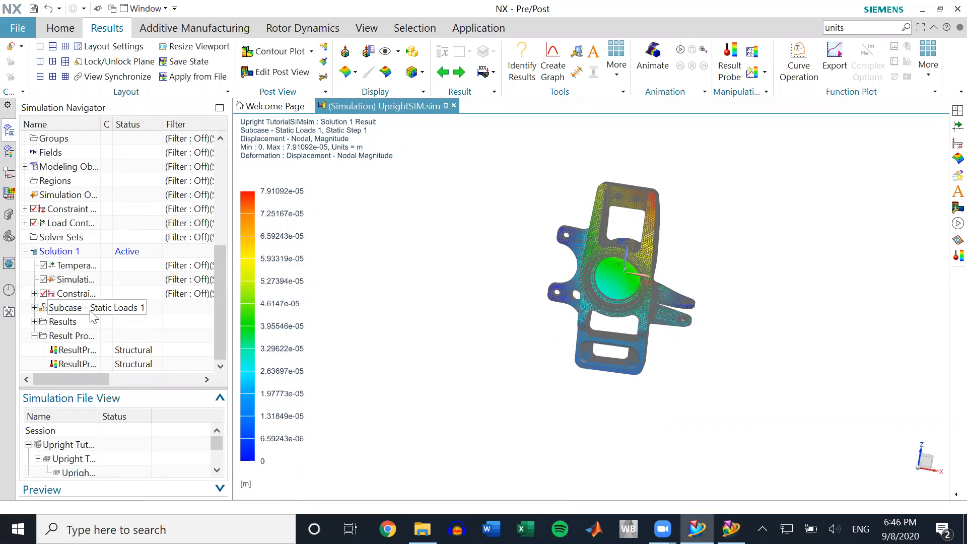
pyautogui.click(34, 294)
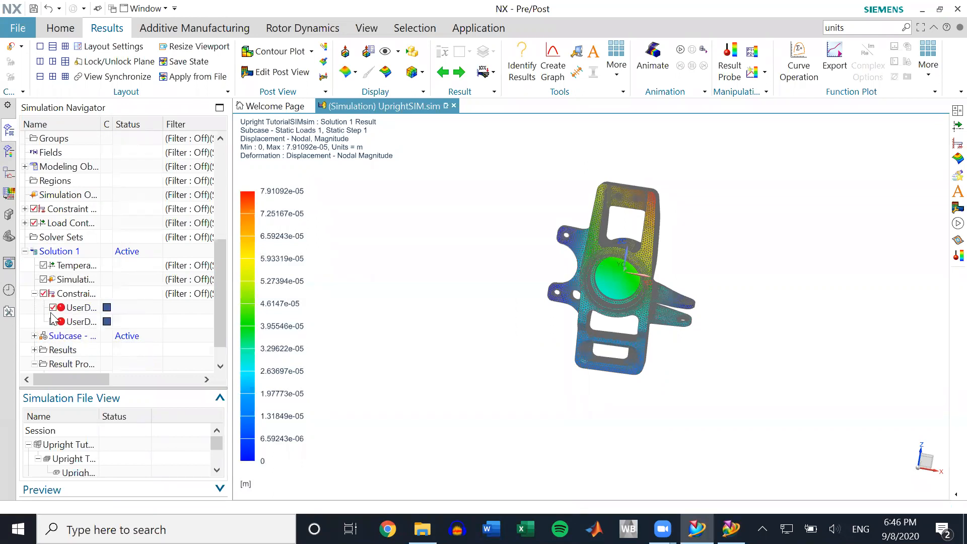
pyautogui.click(33, 293)
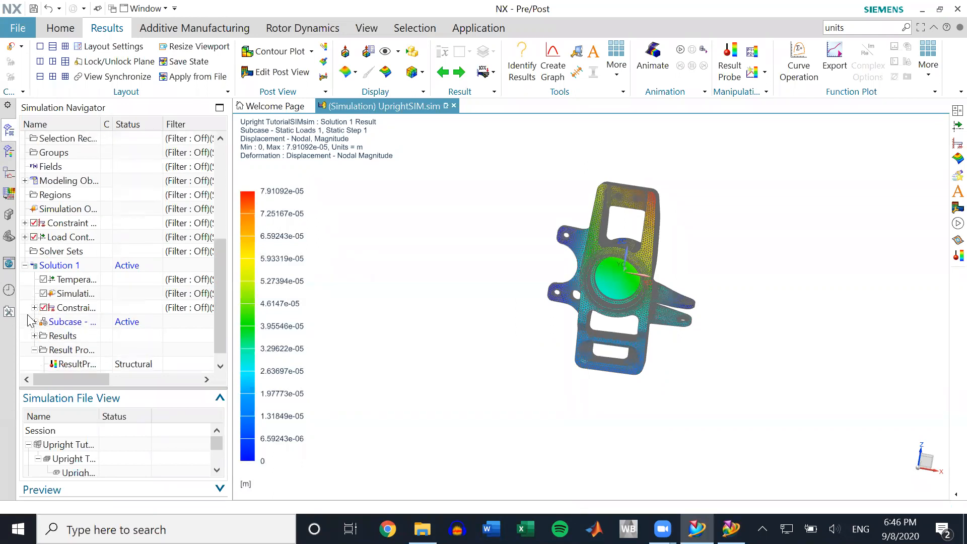
pyautogui.click(33, 322)
pyautogui.scroll(-3, 81, 350)
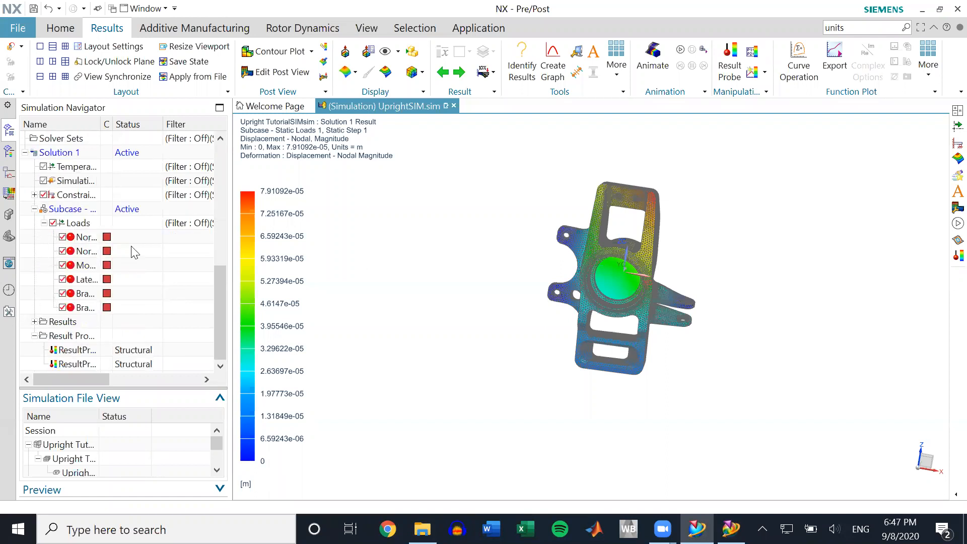
pyautogui.moveTo(491, 281); pyautogui.dragTo(422, 273, button='middle')
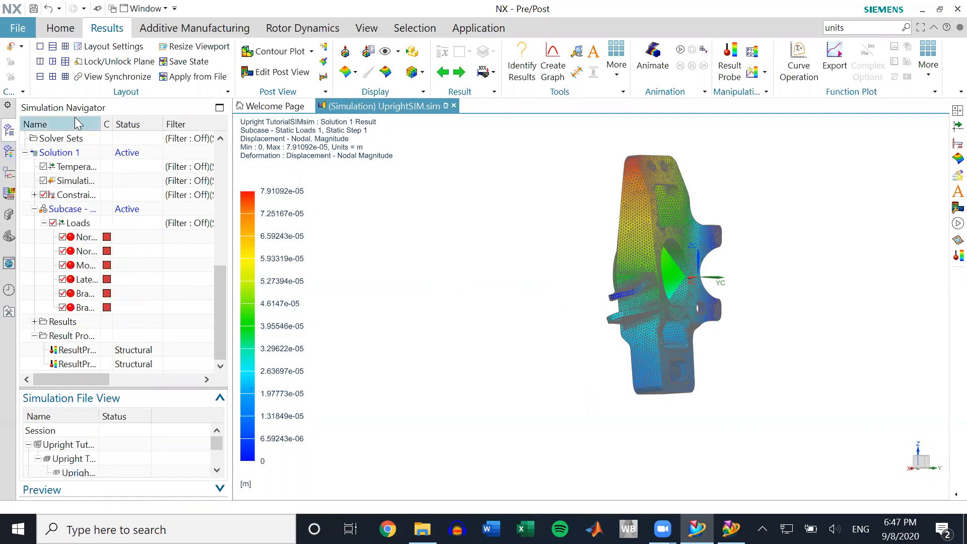
# - Collapse the finite element model and Solution 1 branches of UprightSIM.sim, and check the list of open windows without switching
pyautogui.click(60, 28)
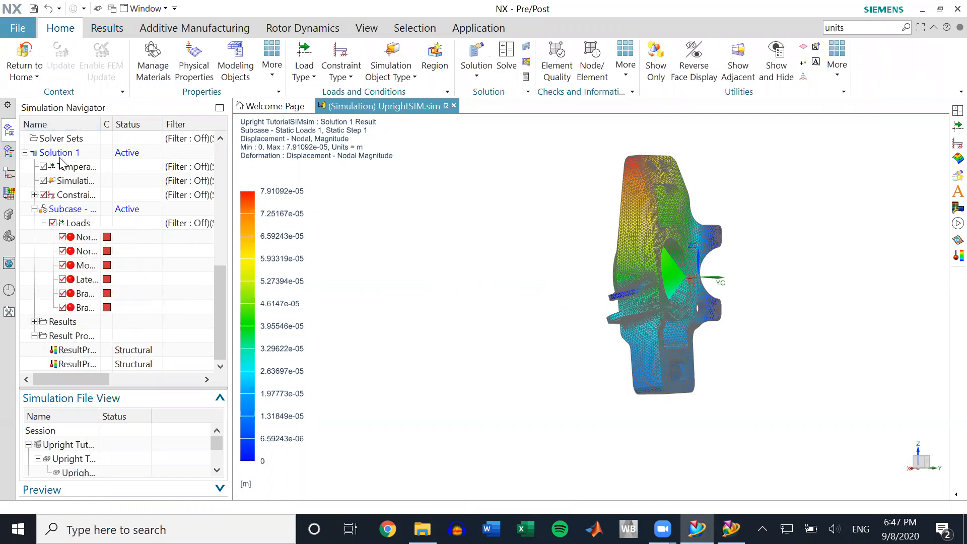
pyautogui.scroll(4, 60, 201)
pyautogui.scroll(2, 55, 214)
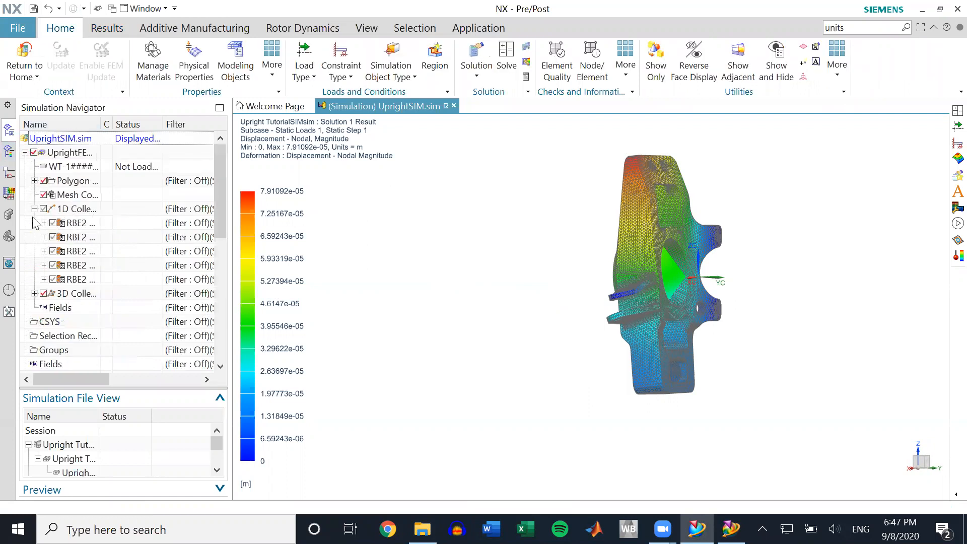
pyautogui.click(25, 152)
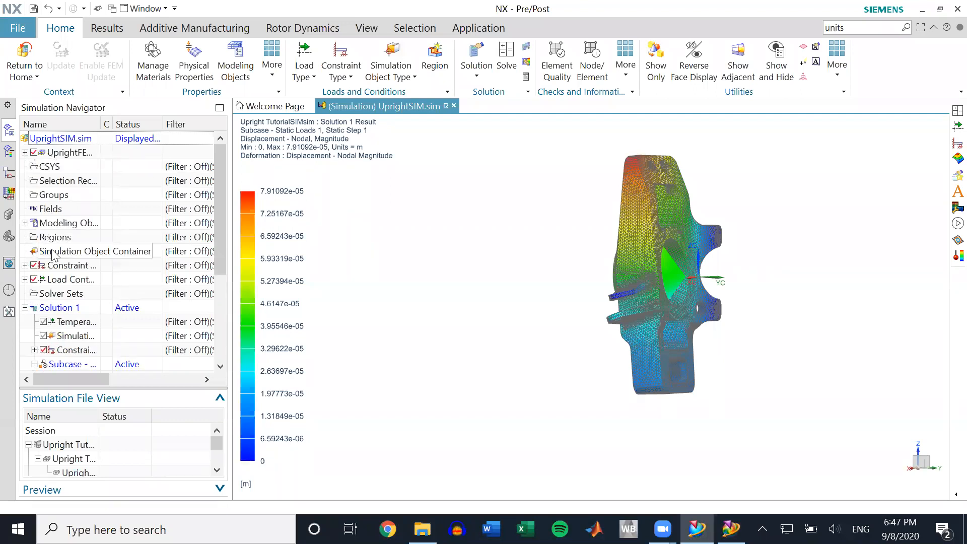
pyautogui.click(25, 307)
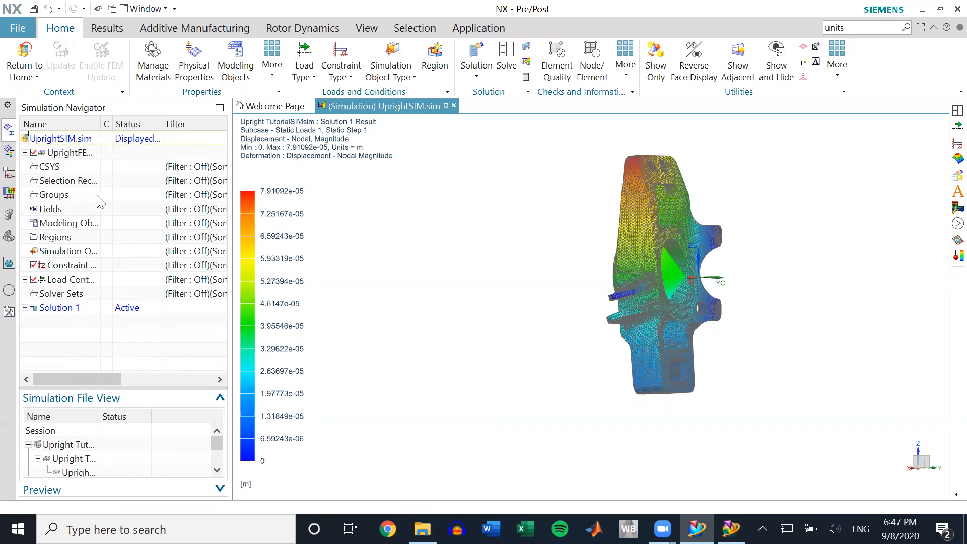
pyautogui.click(144, 9)
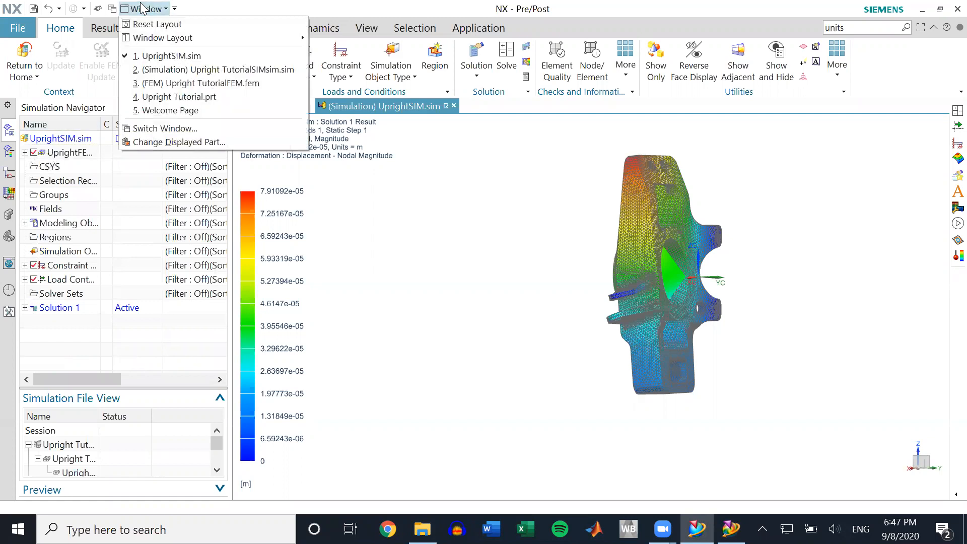
pyautogui.click(232, 1)
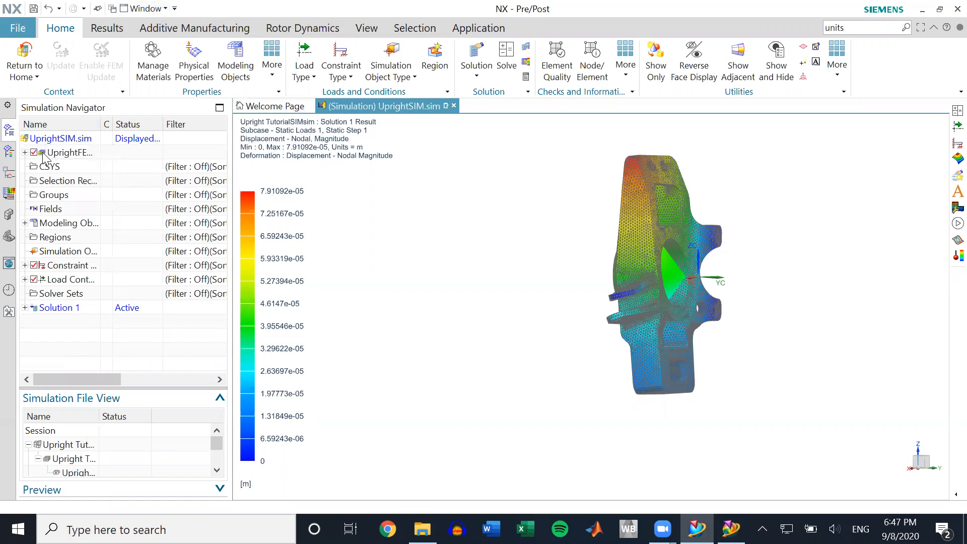
# - Expand the constraint and load containers of UprightSIM.sim, review their entries and view the displacement plot from the upright's face side
pyautogui.click(25, 266)
pyautogui.click(25, 308)
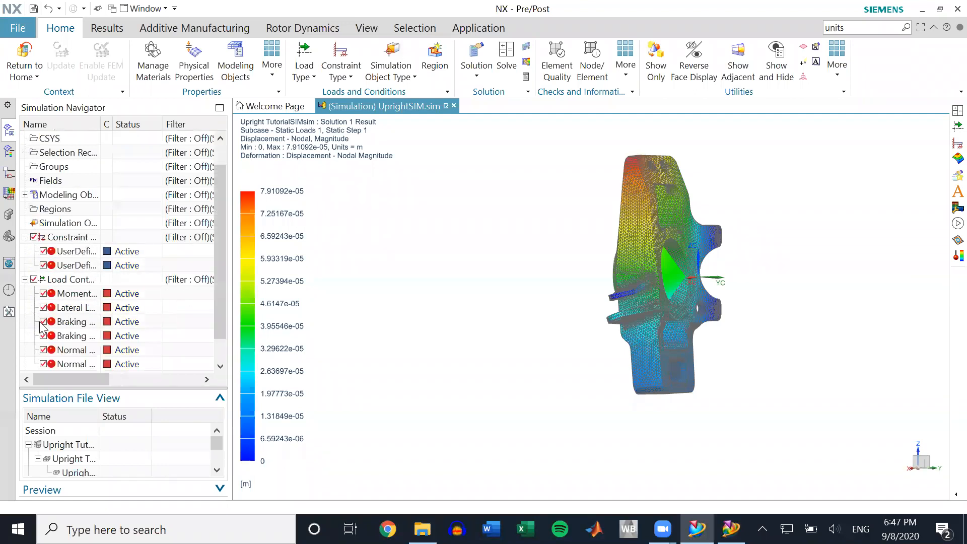
pyautogui.scroll(1, 113, 224)
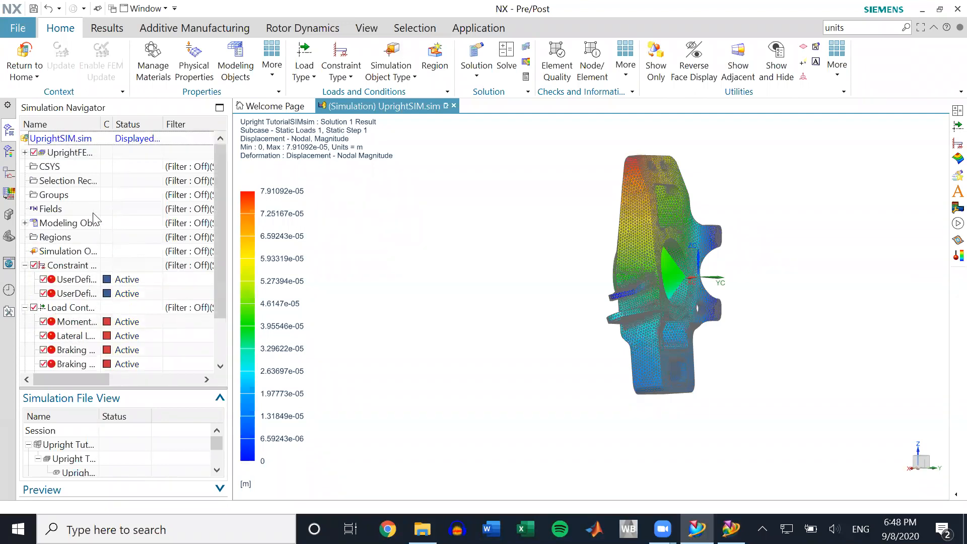
pyautogui.moveTo(435, 332); pyautogui.dragTo(604, 218, button='middle')
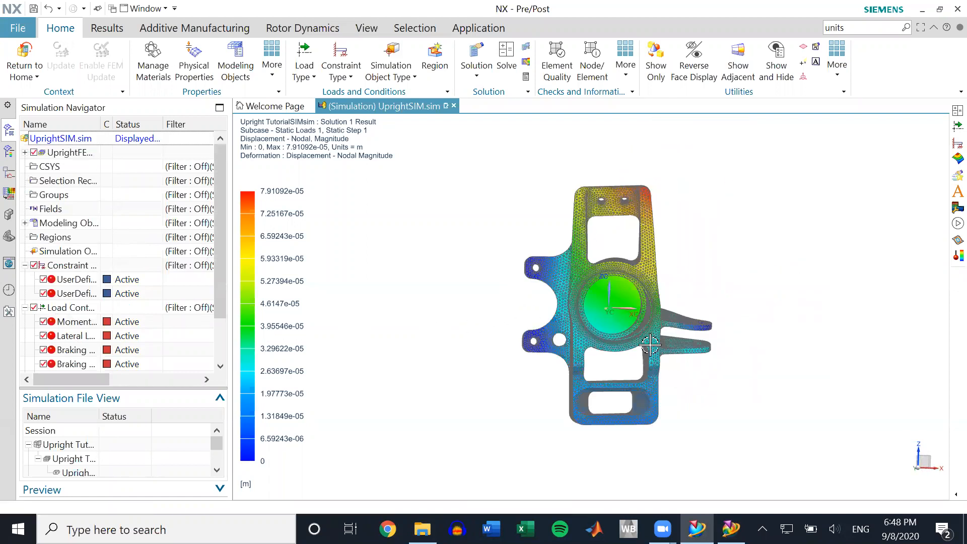